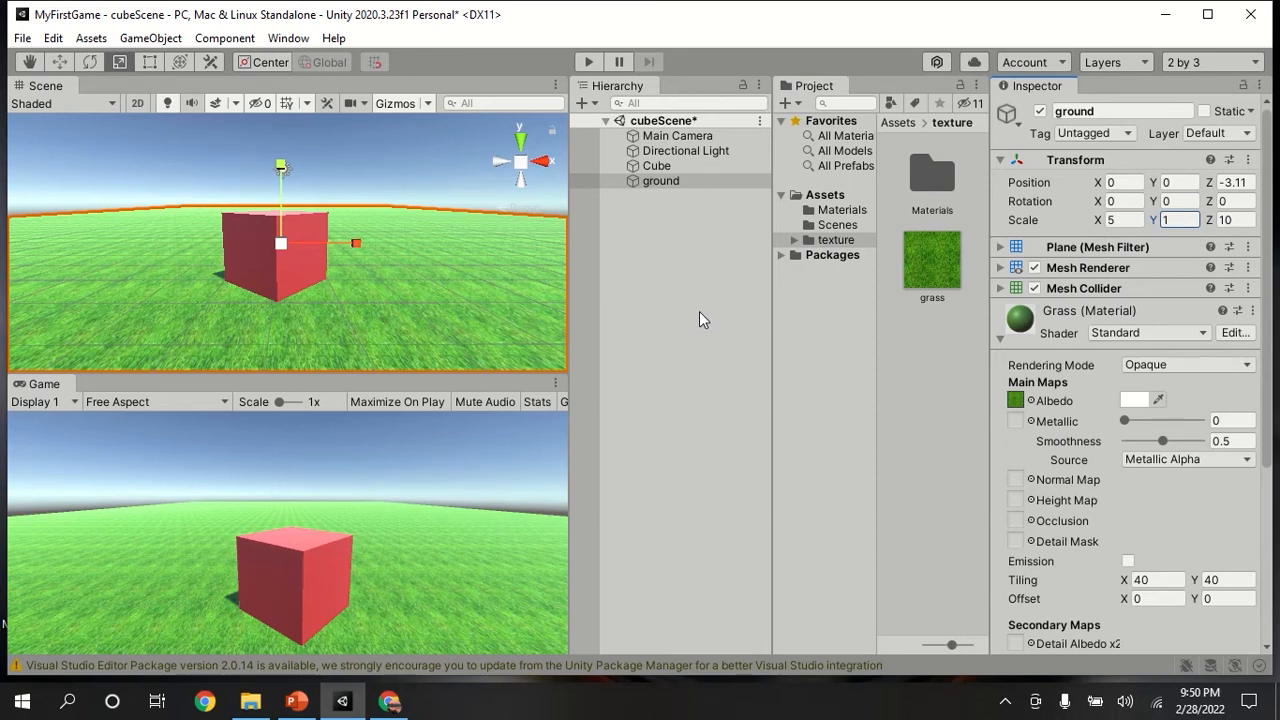
- Delete the Cube object from the scene
{"action": "left_click", "coordinate": [656, 168]}
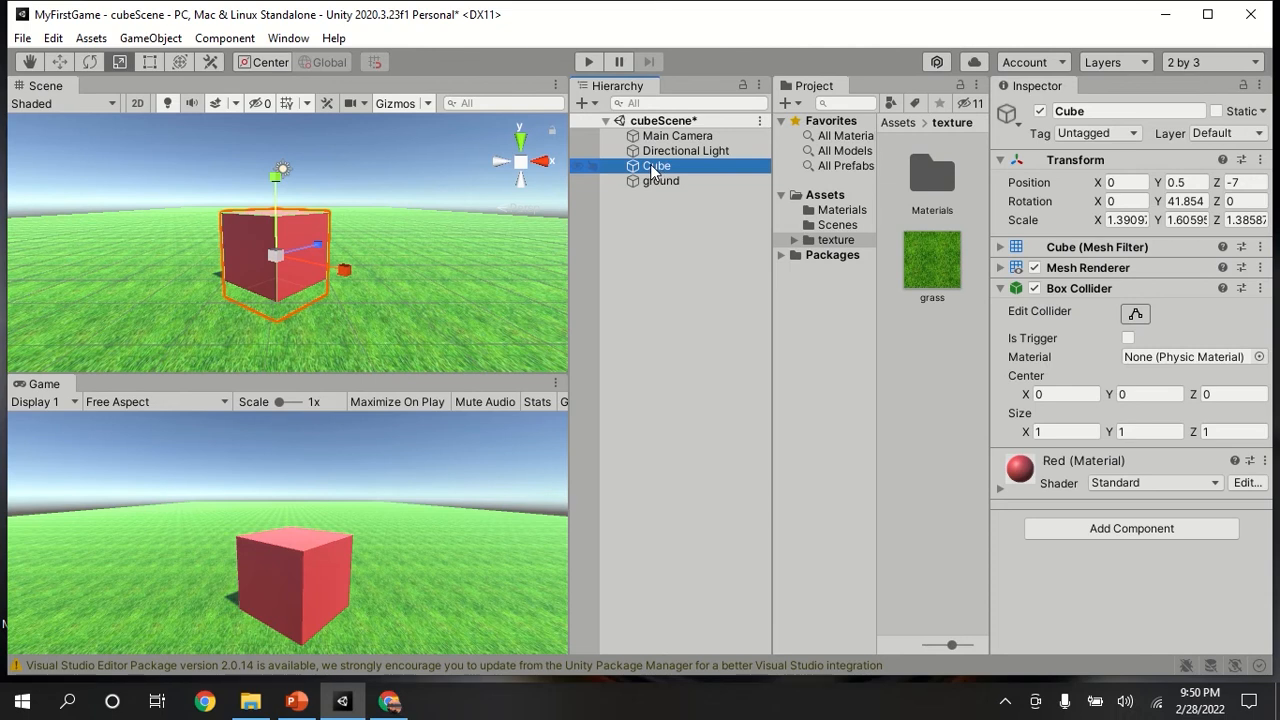
{"action": "key", "text": "Delete"}
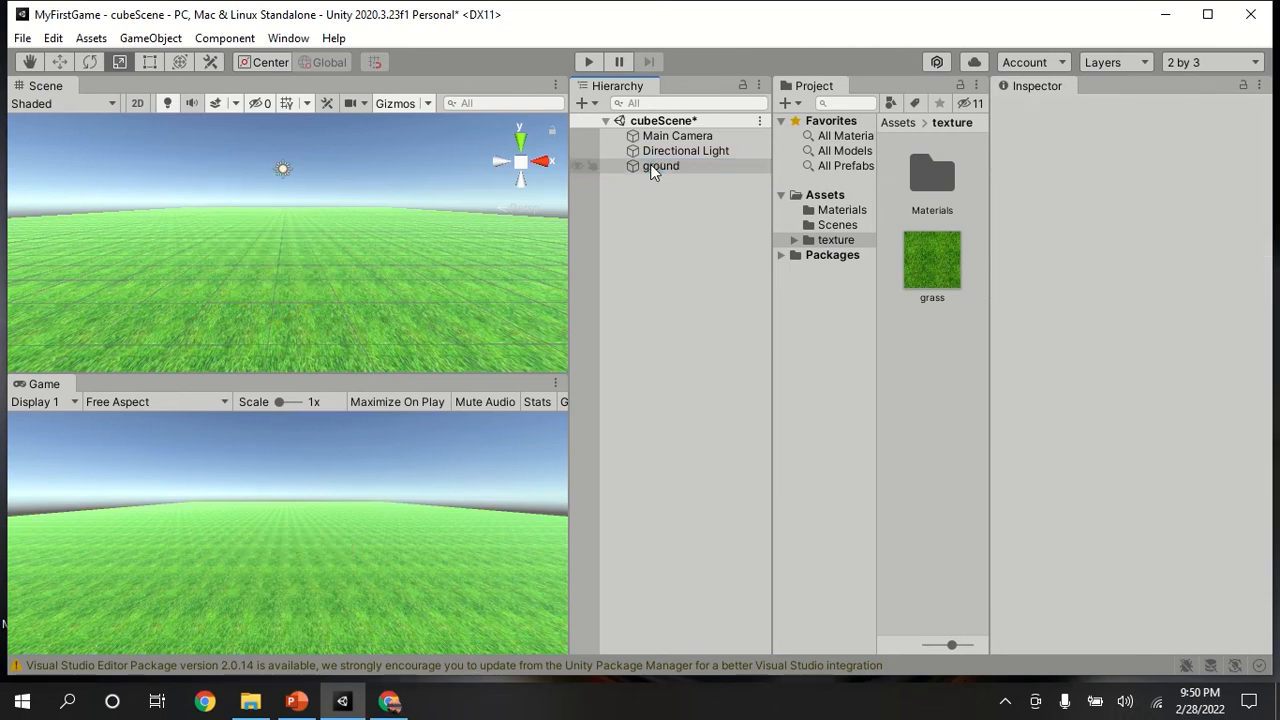
{"action": "left_click", "coordinate": [155, 38]}
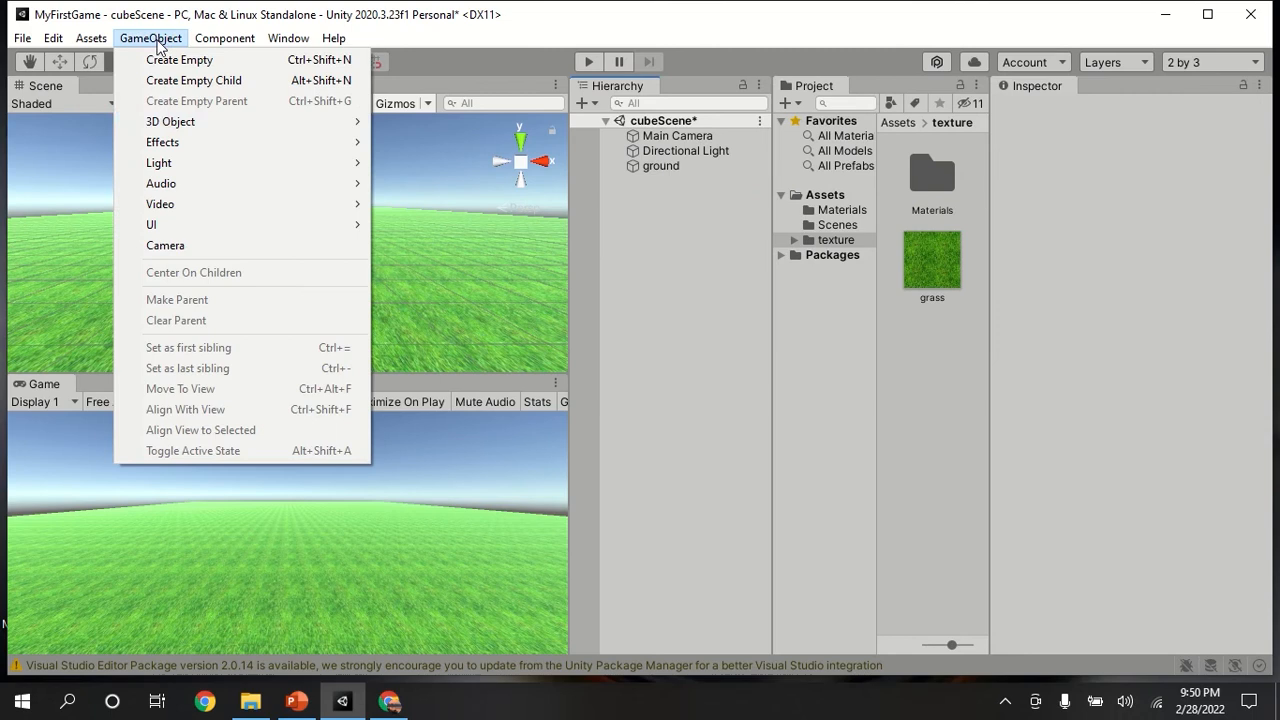
{"action": "mouse_move", "coordinate": [184, 123]}
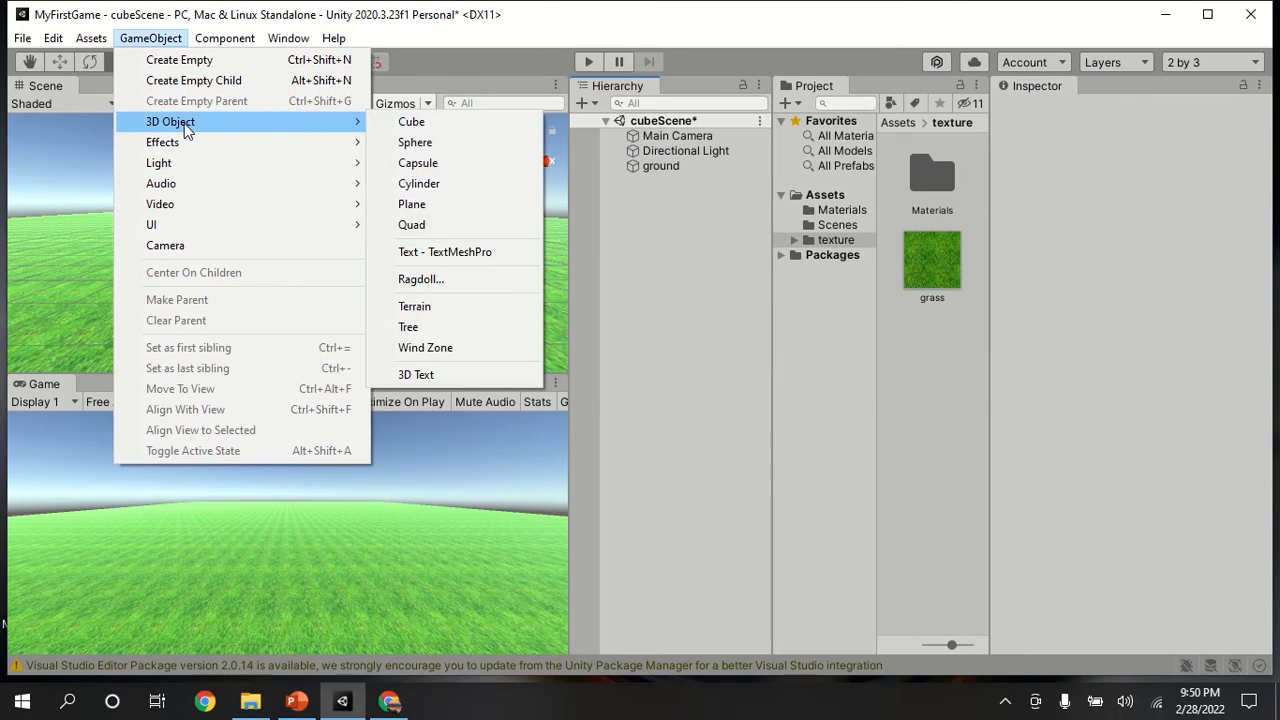
{"action": "left_click", "coordinate": [434, 143]}
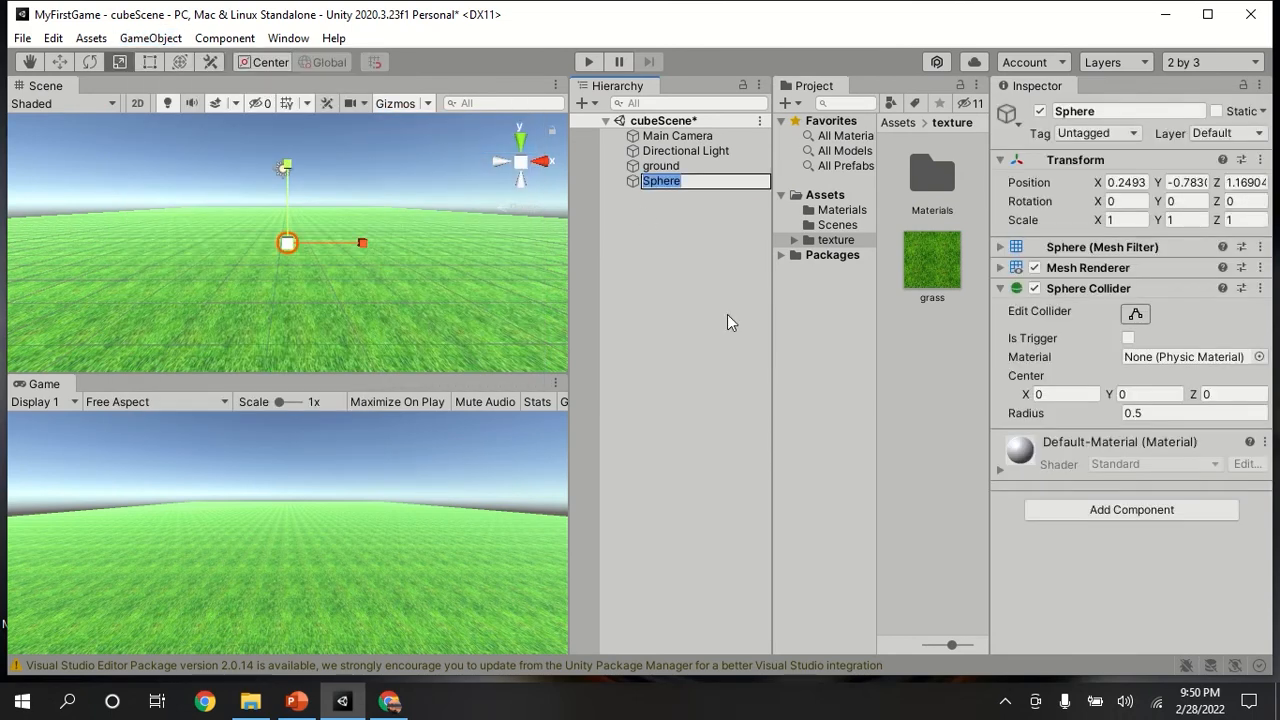
{"action": "type", "text": "FOOT"}
{"action": "key", "text": "BackSpace"}
{"action": "key", "text": "BackSpace"}
{"action": "key", "text": "BackSpace"}
{"action": "type", "text": "ootball"}
{"action": "left_click", "coordinate": [696, 287]}
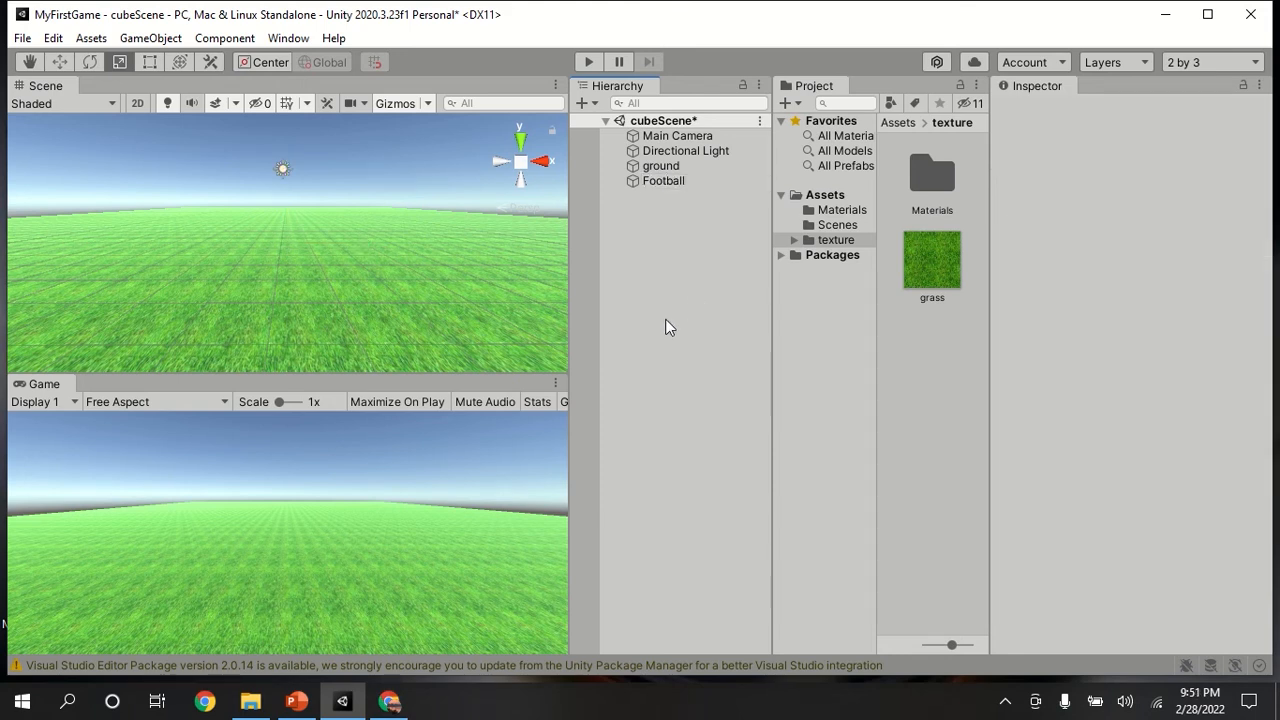
{"action": "left_click", "coordinate": [659, 180]}
{"action": "left_click", "coordinate": [652, 198]}
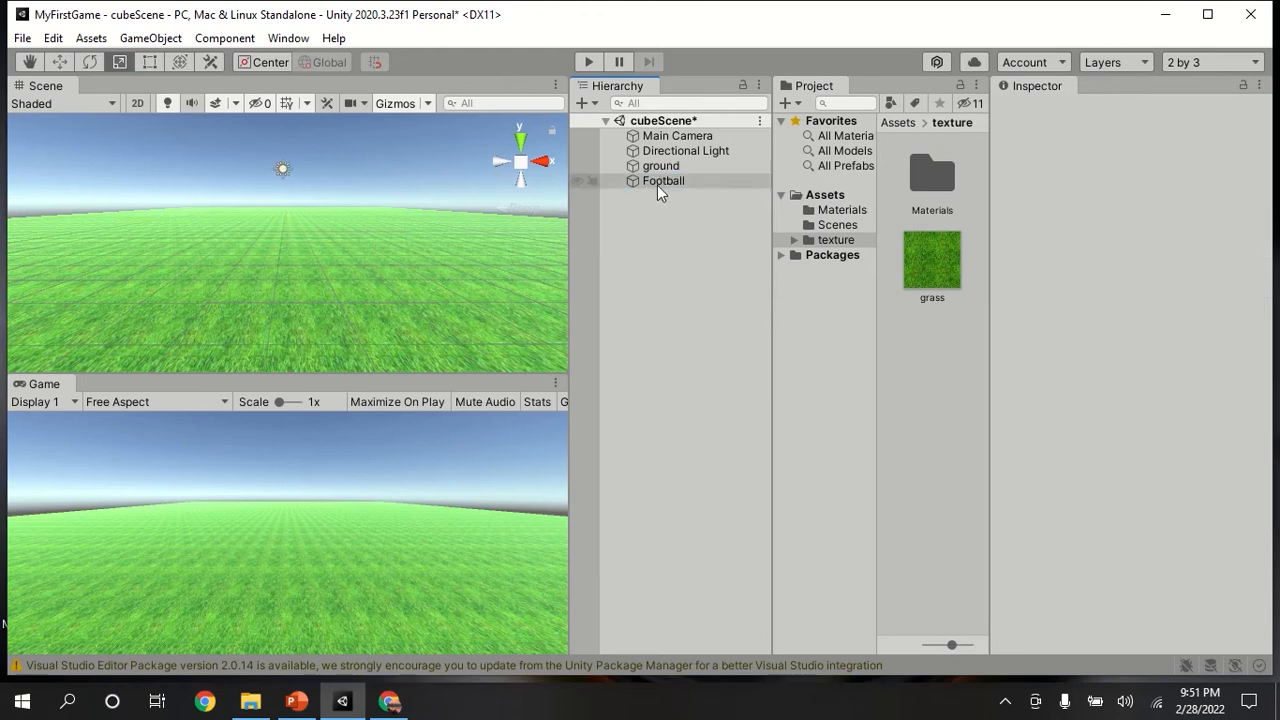
{"action": "left_click", "coordinate": [659, 180]}
{"action": "key", "text": "Delete"}
- Add a 3D Sphere object to the scene, keeping its default name
{"action": "left_click", "coordinate": [150, 38]}
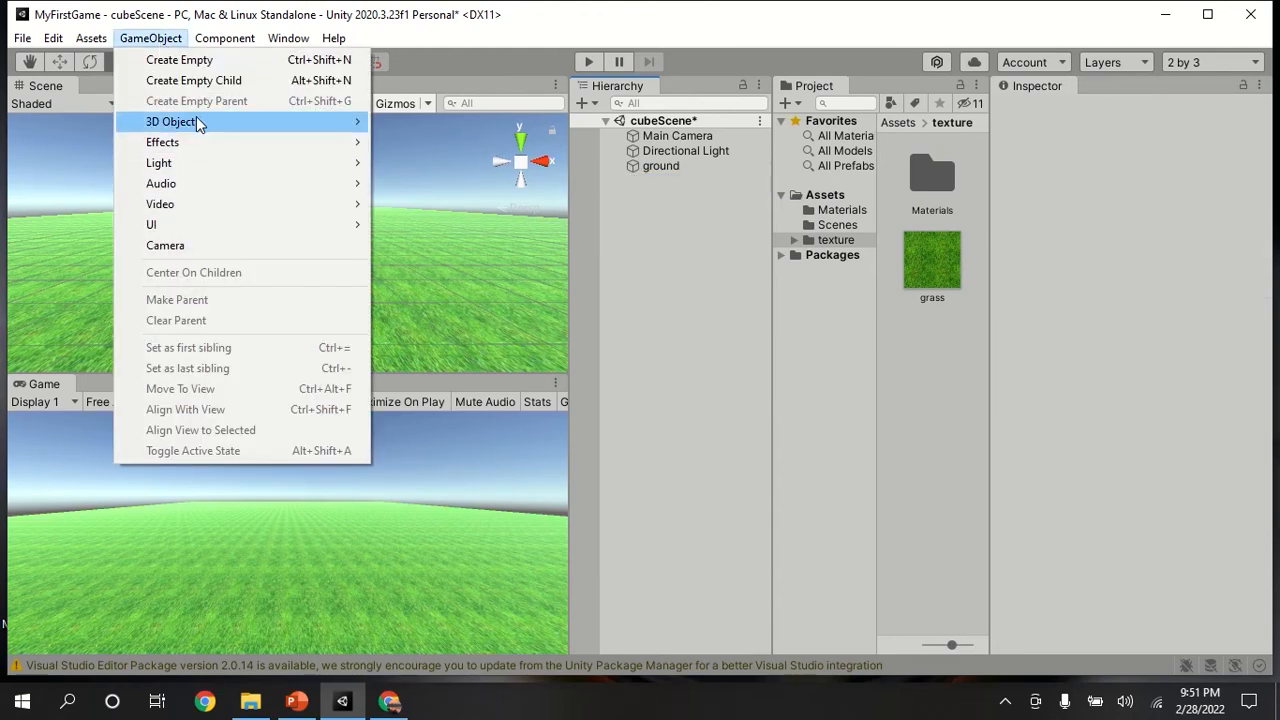
{"action": "mouse_move", "coordinate": [196, 120]}
{"action": "left_click", "coordinate": [447, 143]}
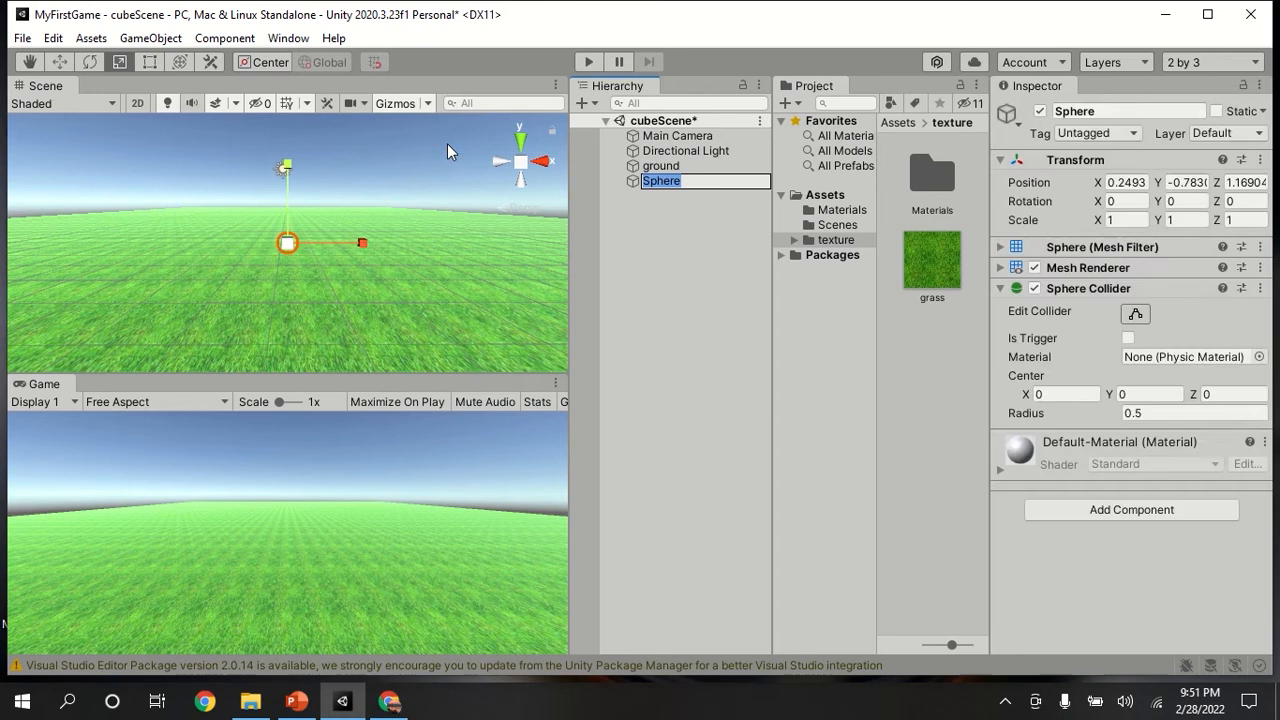
{"action": "left_click", "coordinate": [712, 264]}
- Raise the sphere above the ground by setting its Y position to 5, and frame it in the scene view
{"action": "left_click", "coordinate": [667, 184]}
{"action": "key", "text": "f"}
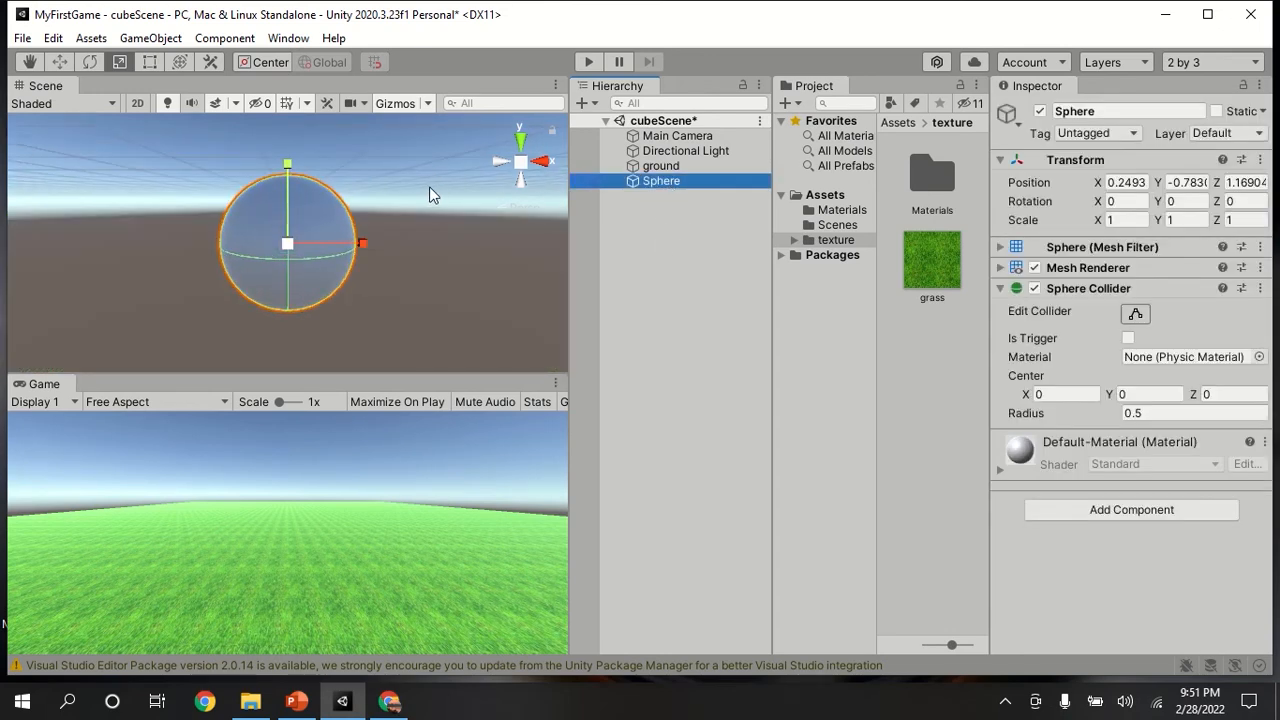
{"action": "left_click", "coordinate": [1205, 183]}
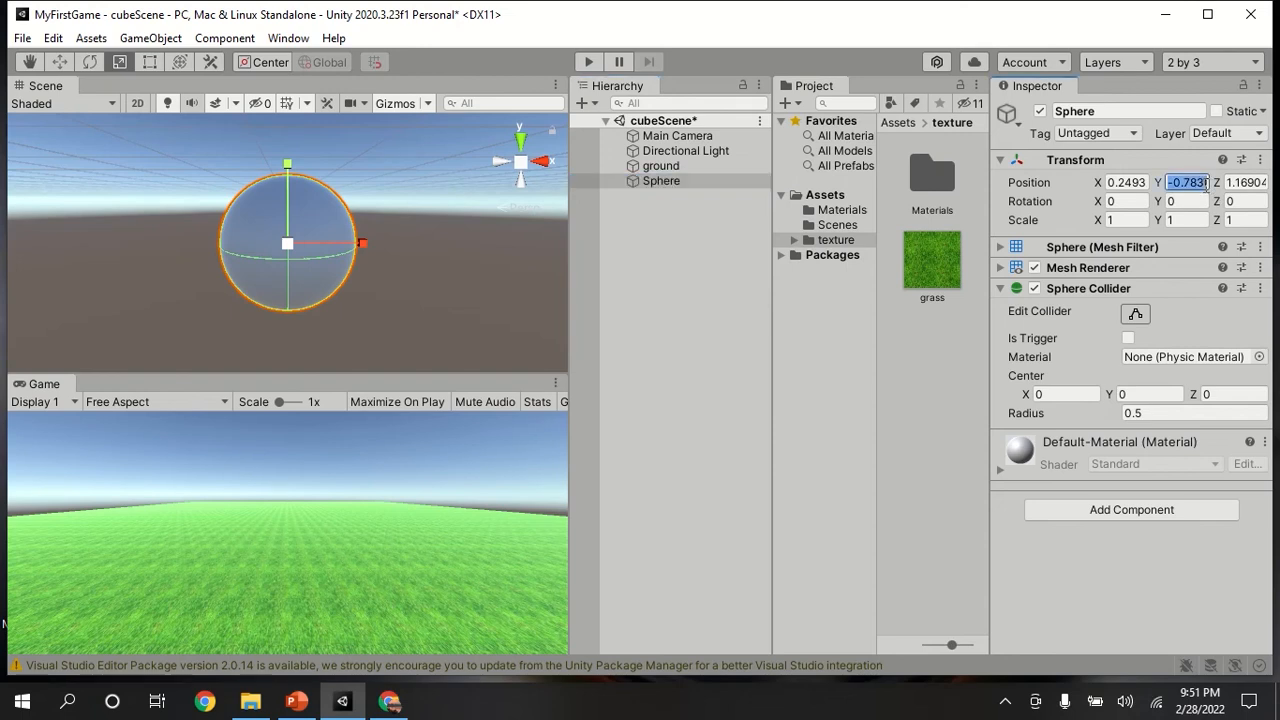
{"action": "type", "text": "5"}
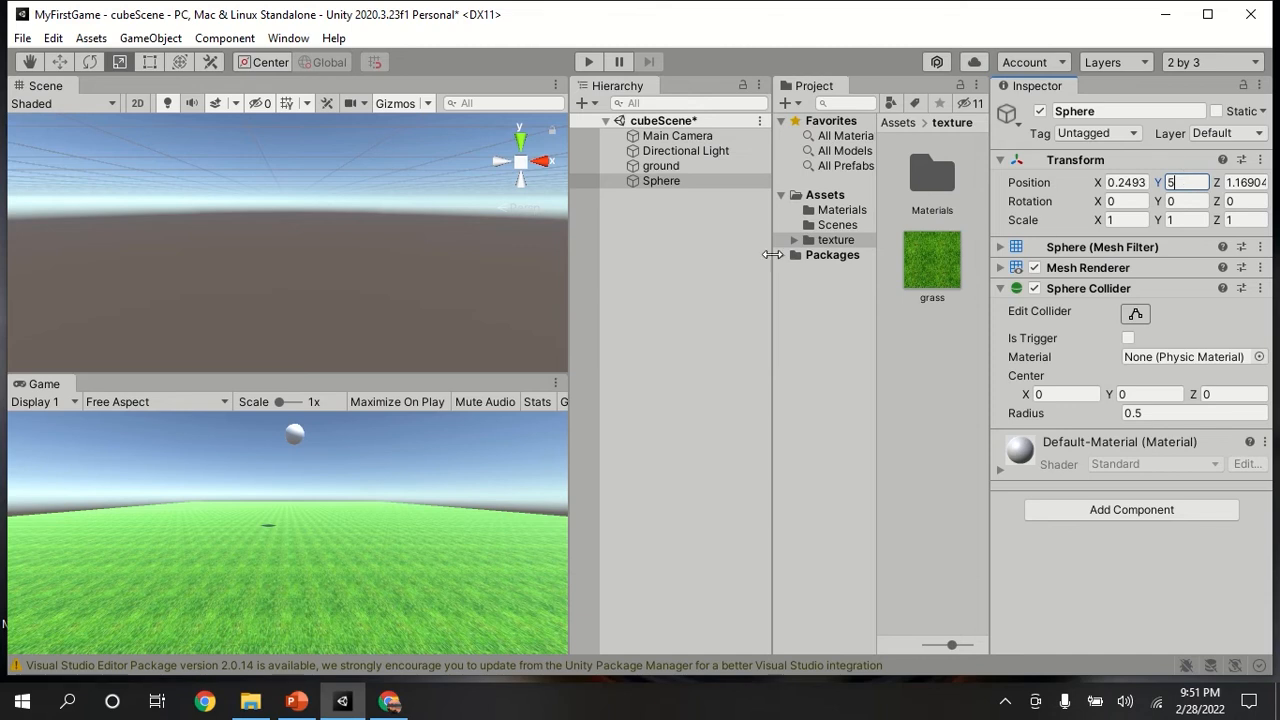
{"action": "left_click", "coordinate": [655, 182]}
{"action": "double_click", "coordinate": [653, 180]}
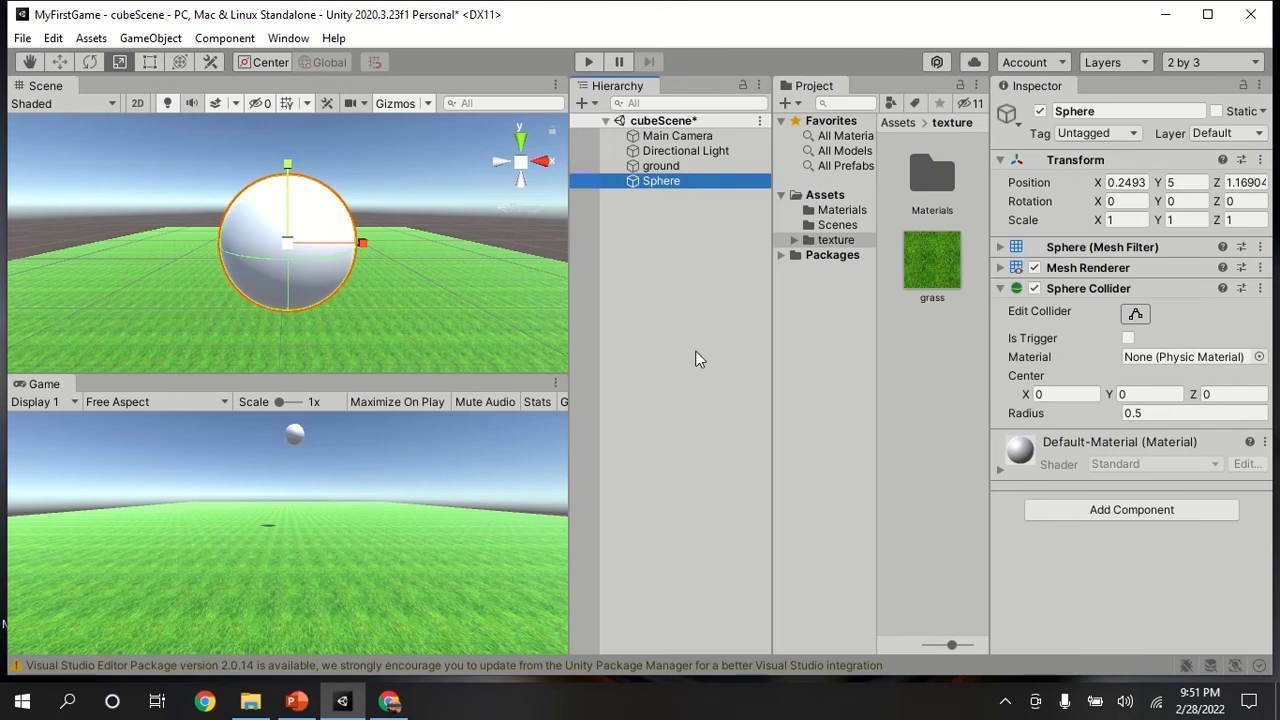
- Rename the Sphere object to football
{"action": "left_click", "coordinate": [641, 199]}
{"action": "right_click", "coordinate": [658, 181]}
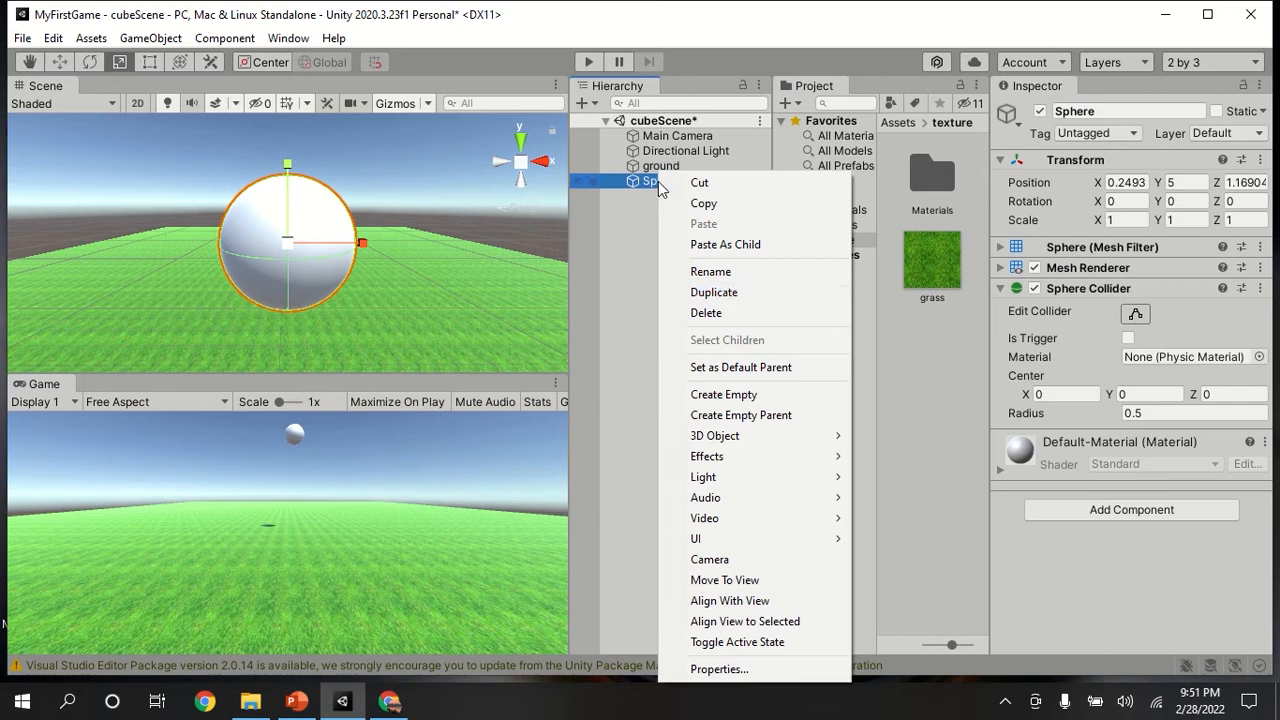
{"action": "left_click", "coordinate": [712, 267]}
{"action": "type", "text": "f"}
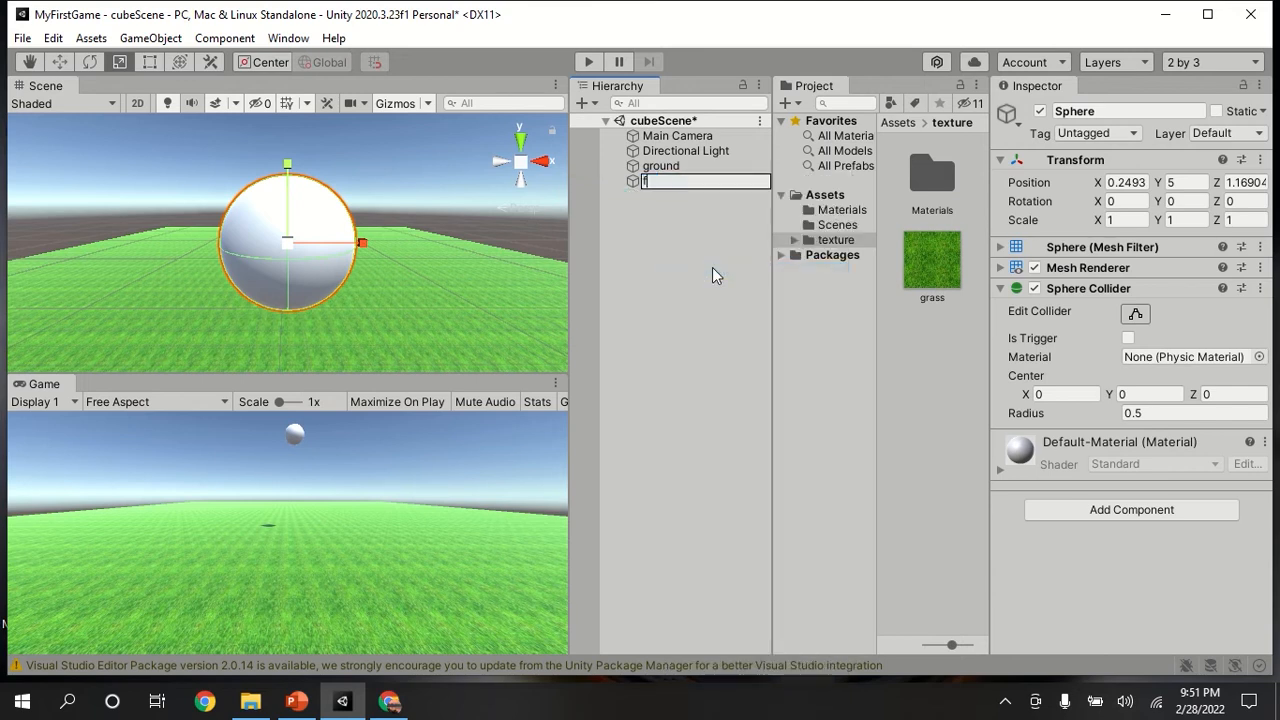
{"action": "type", "text": "ootball"}
{"action": "left_click", "coordinate": [712, 267]}
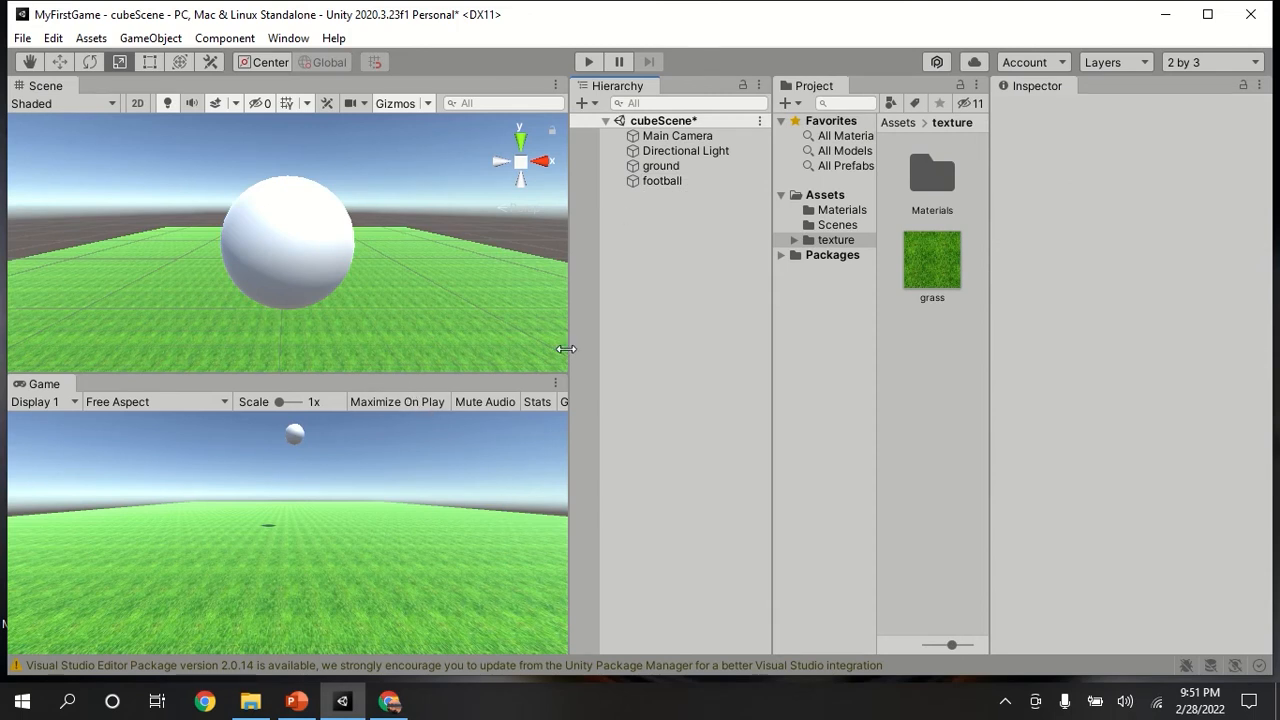
- Import the football image from unity_Textures into the Materials folder and apply it to the sphere as its texture
{"action": "left_click", "coordinate": [829, 212]}
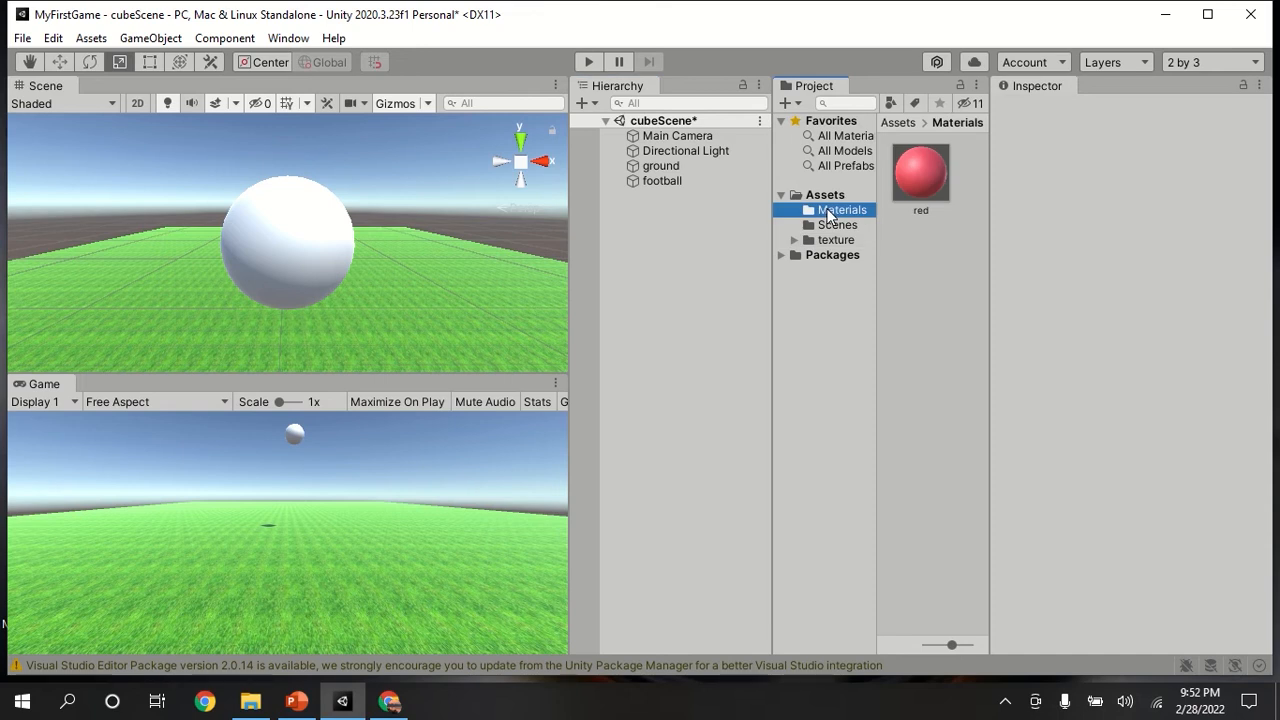
{"action": "left_click", "coordinate": [102, 44]}
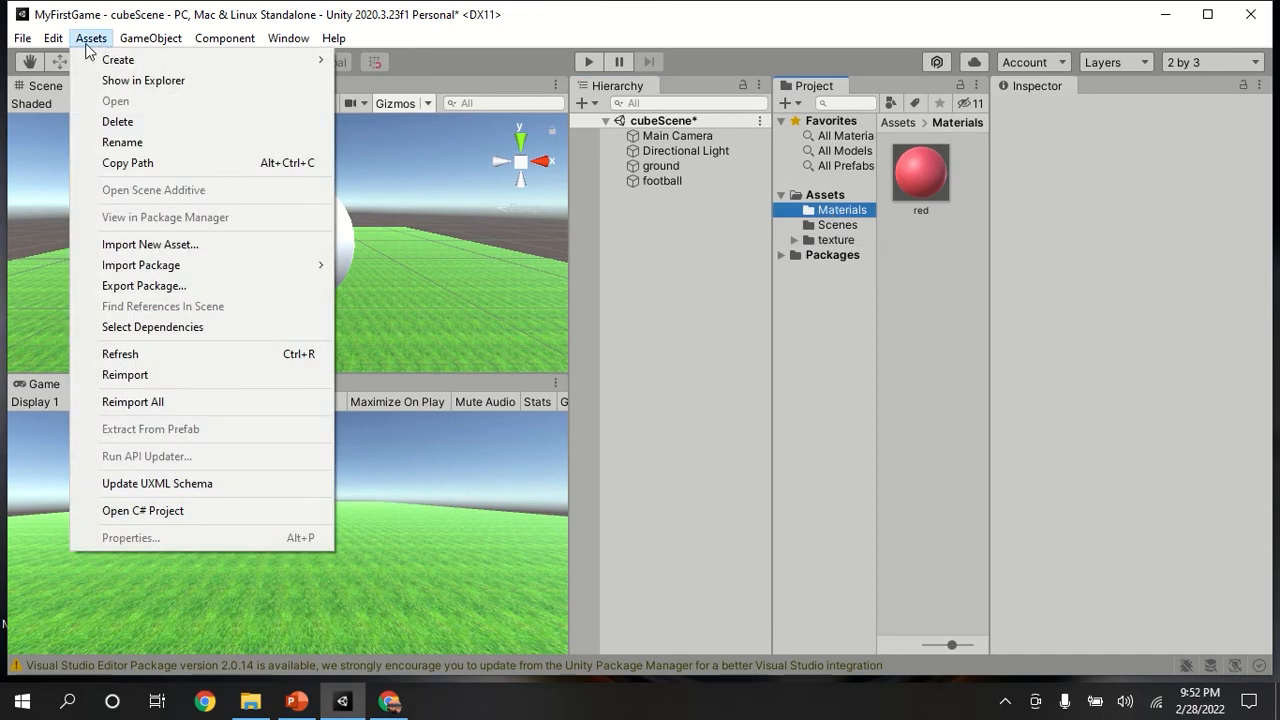
{"action": "left_click", "coordinate": [133, 244]}
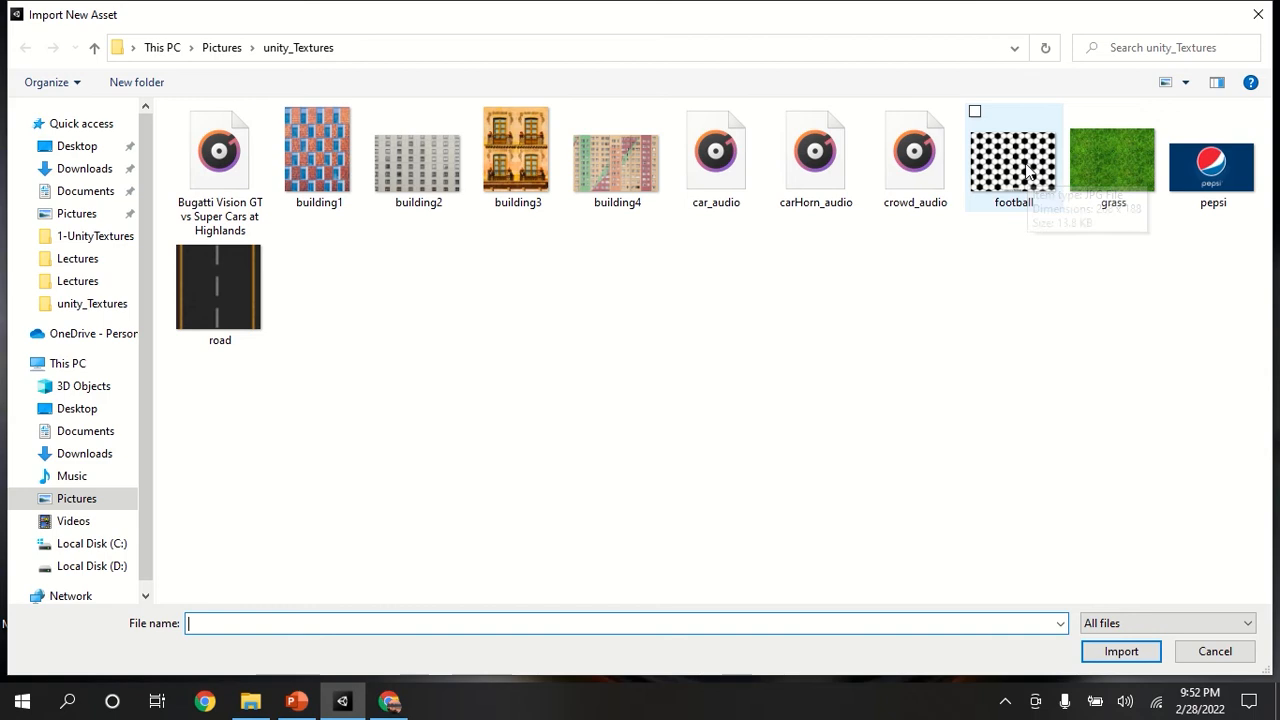
{"action": "left_click", "coordinate": [1028, 172]}
{"action": "double_click", "coordinate": [1027, 168]}
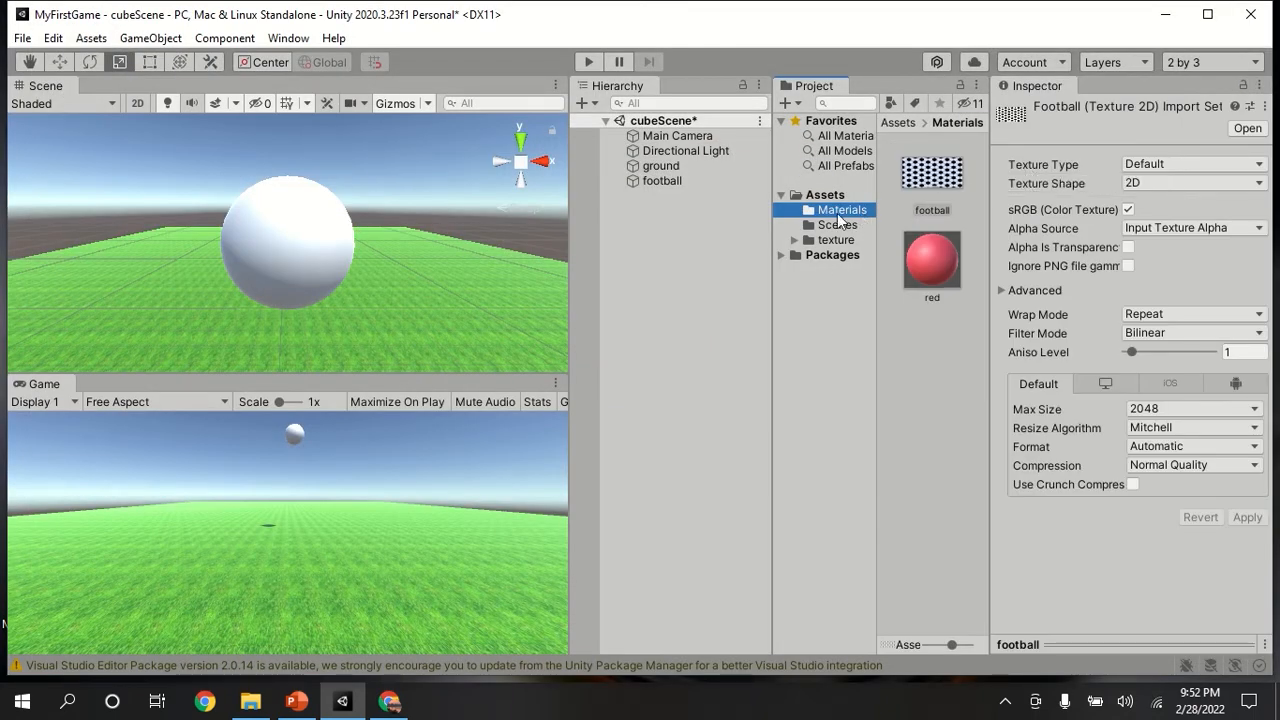
{"action": "left_click_drag", "start_coordinate": [932, 172], "coordinate": [302, 255]}
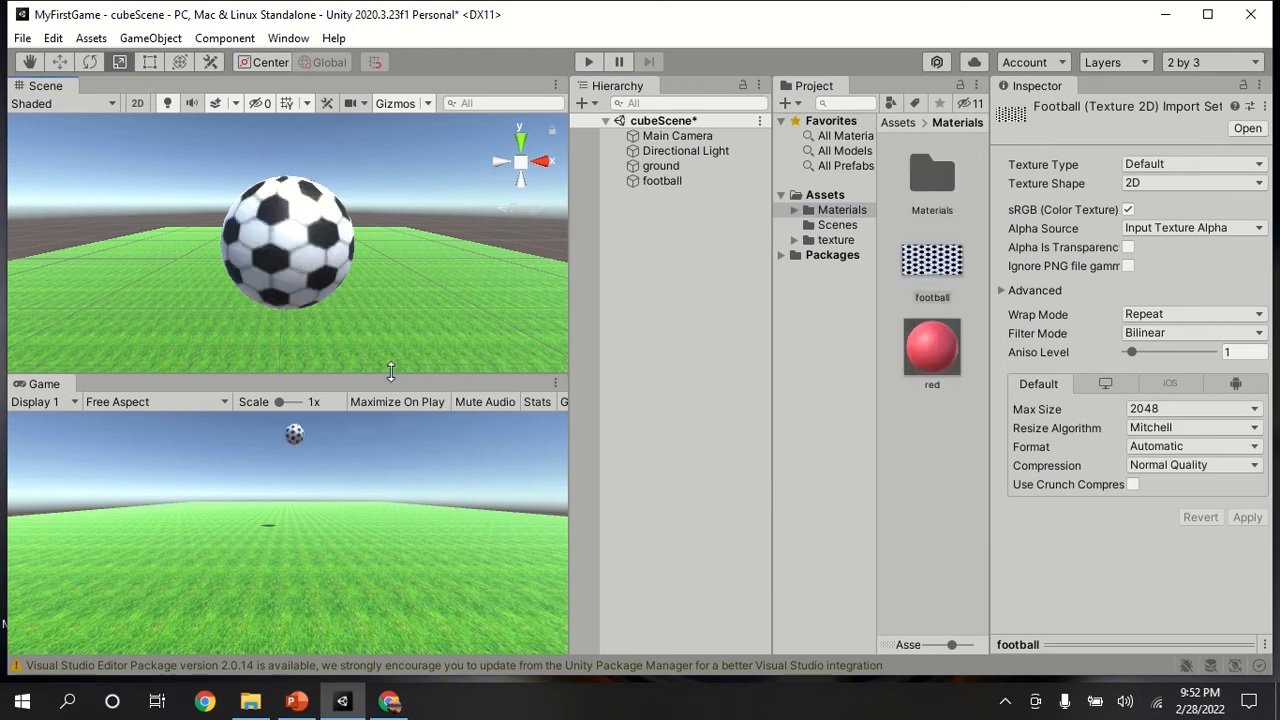
{"action": "scroll", "coordinate": [351, 318], "scroll_direction": "down", "scroll_amount": 5}
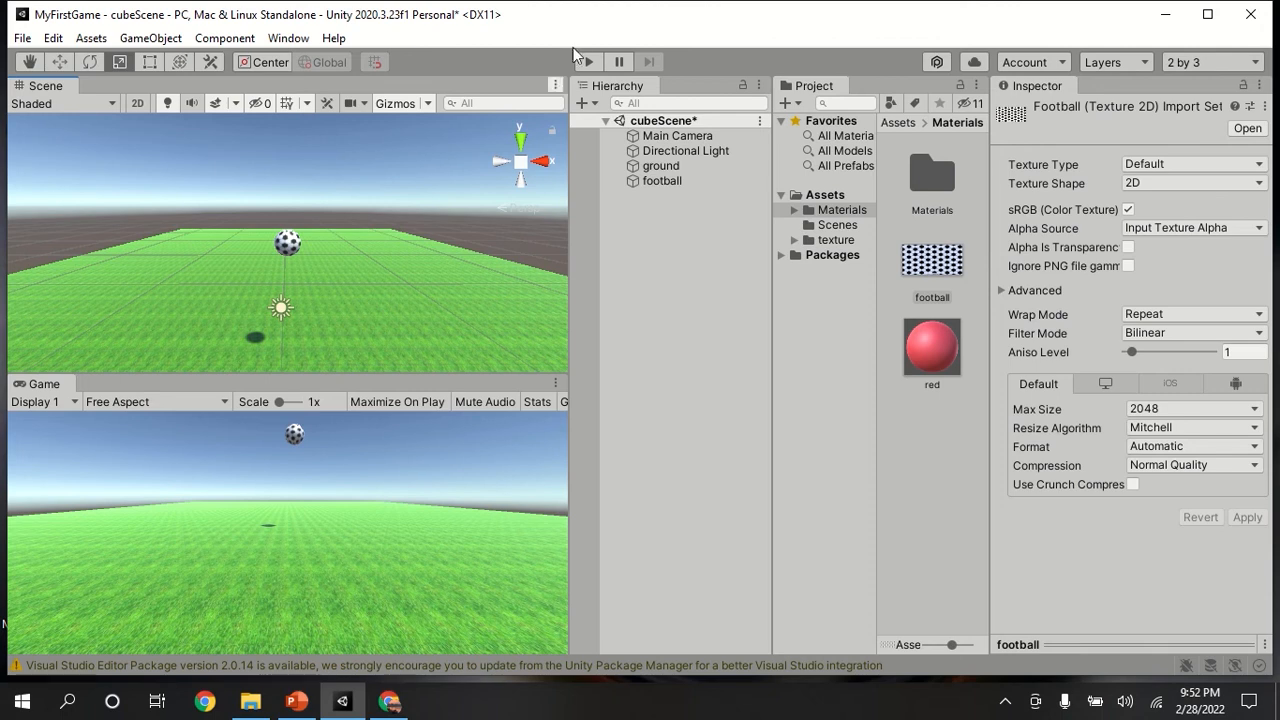
- Enable Maximize On Play for the game view, then run the scene and stop it again
{"action": "left_click", "coordinate": [381, 399]}
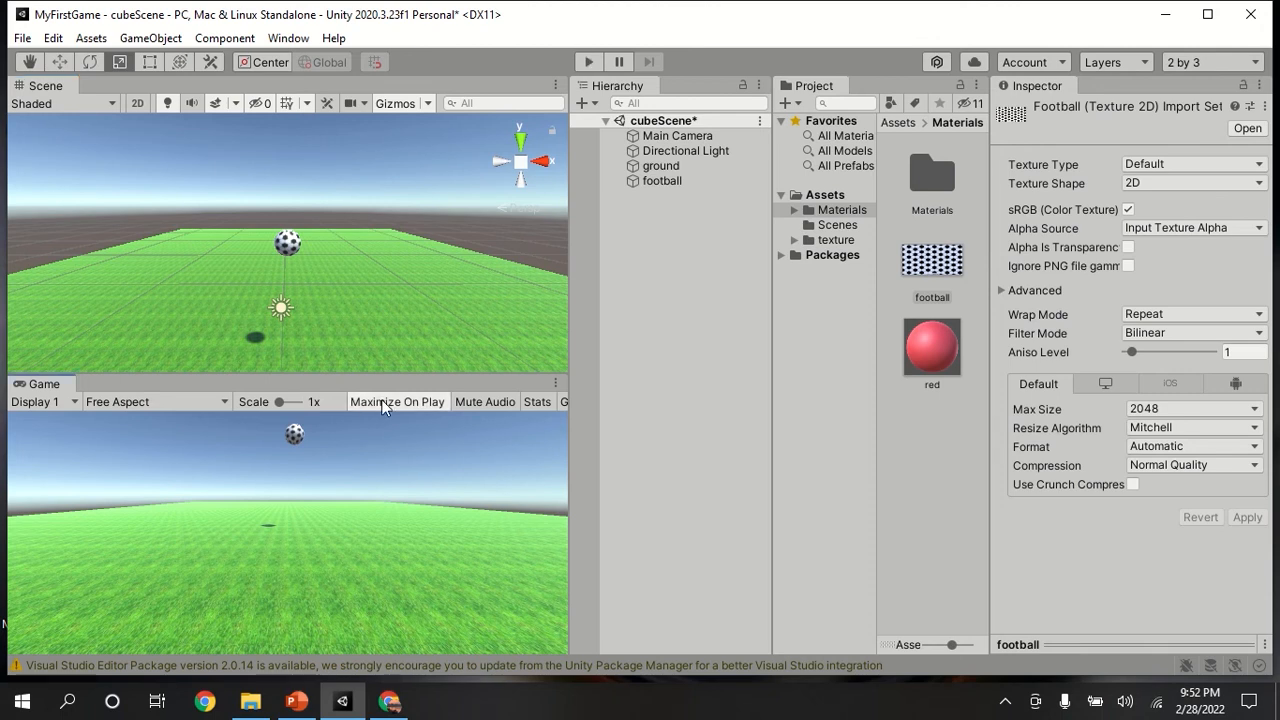
{"action": "left_click", "coordinate": [592, 61]}
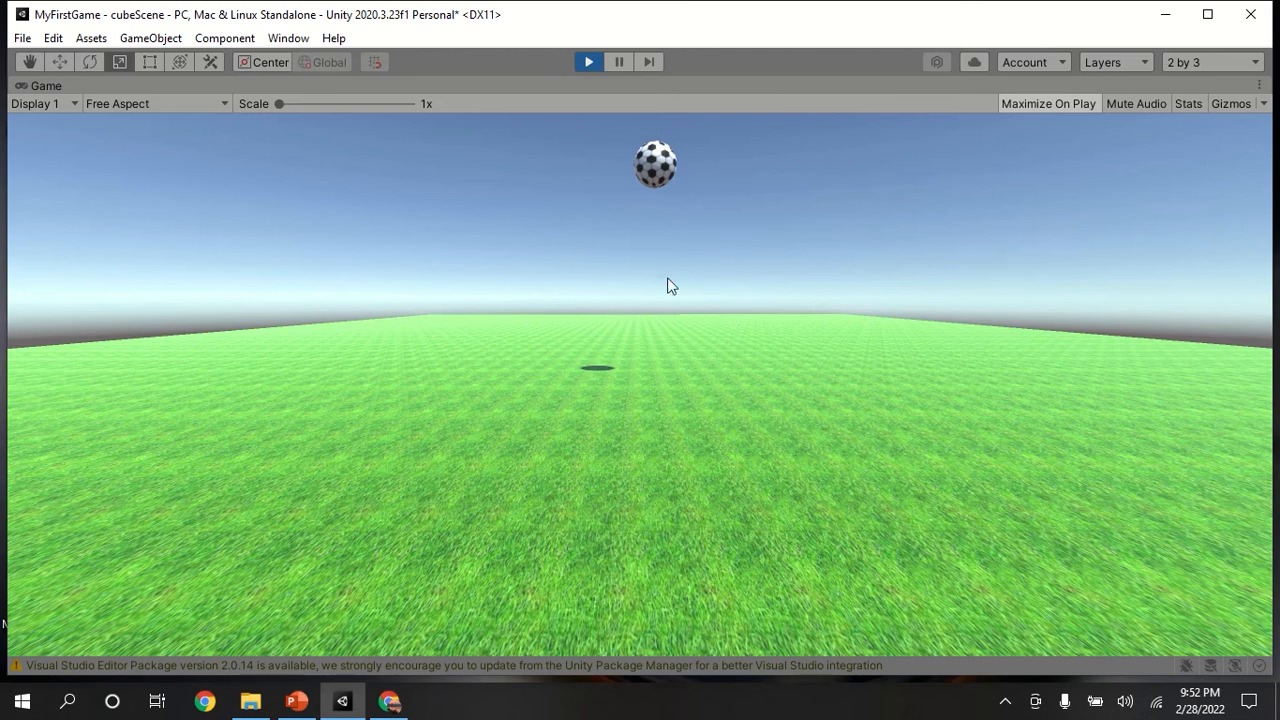
{"action": "left_click", "coordinate": [590, 63]}
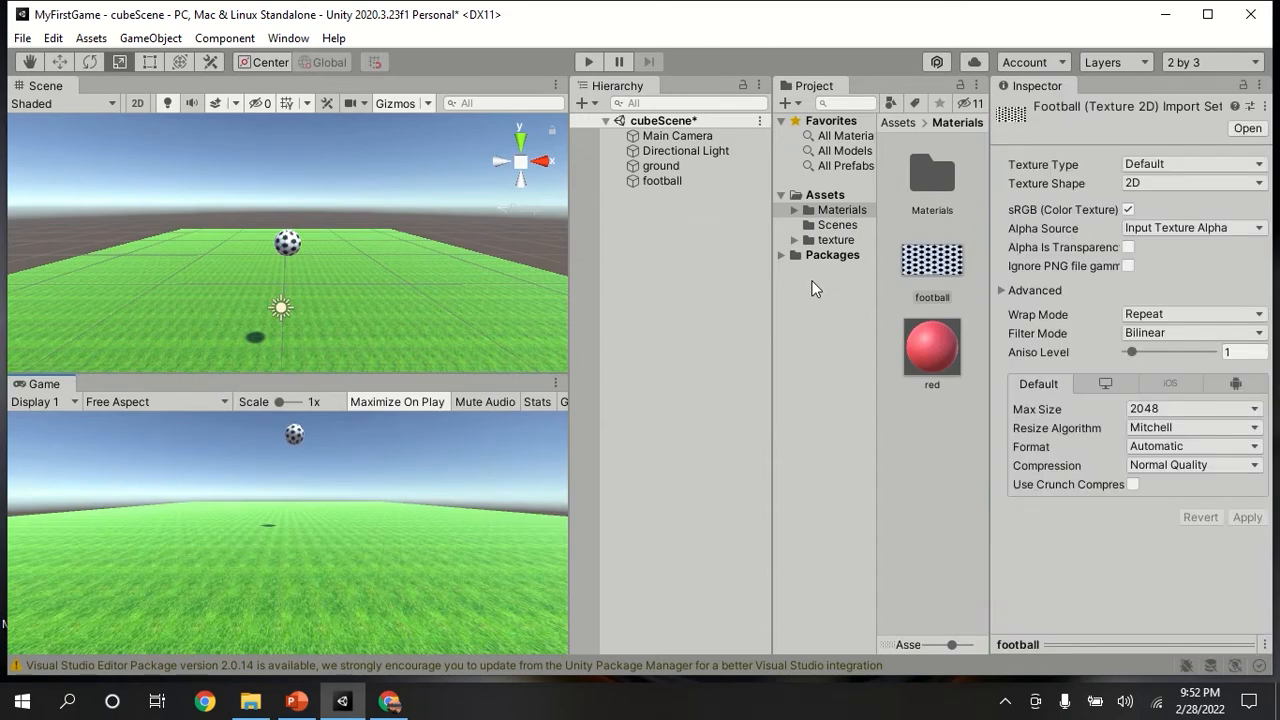
- Select the football object and collapse its Sphere Collider settings
{"action": "left_click", "coordinate": [683, 184]}
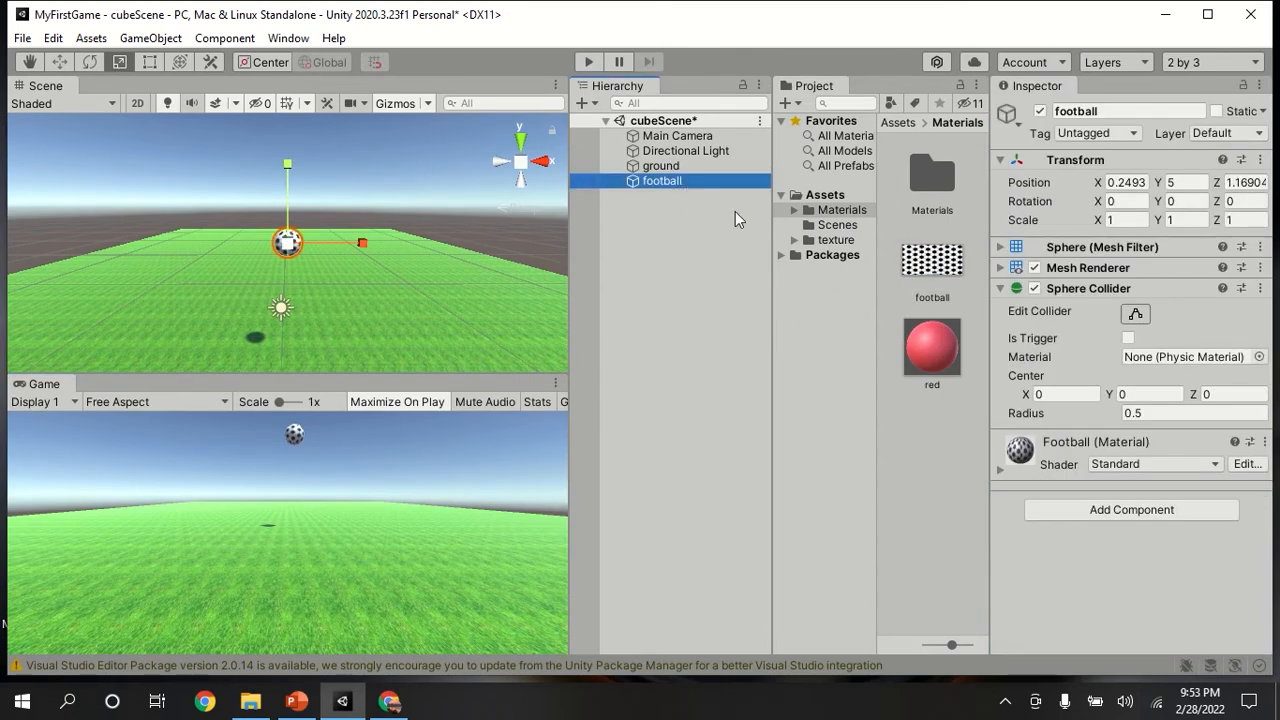
{"action": "left_click", "coordinate": [995, 289]}
{"action": "left_click", "coordinate": [998, 288]}
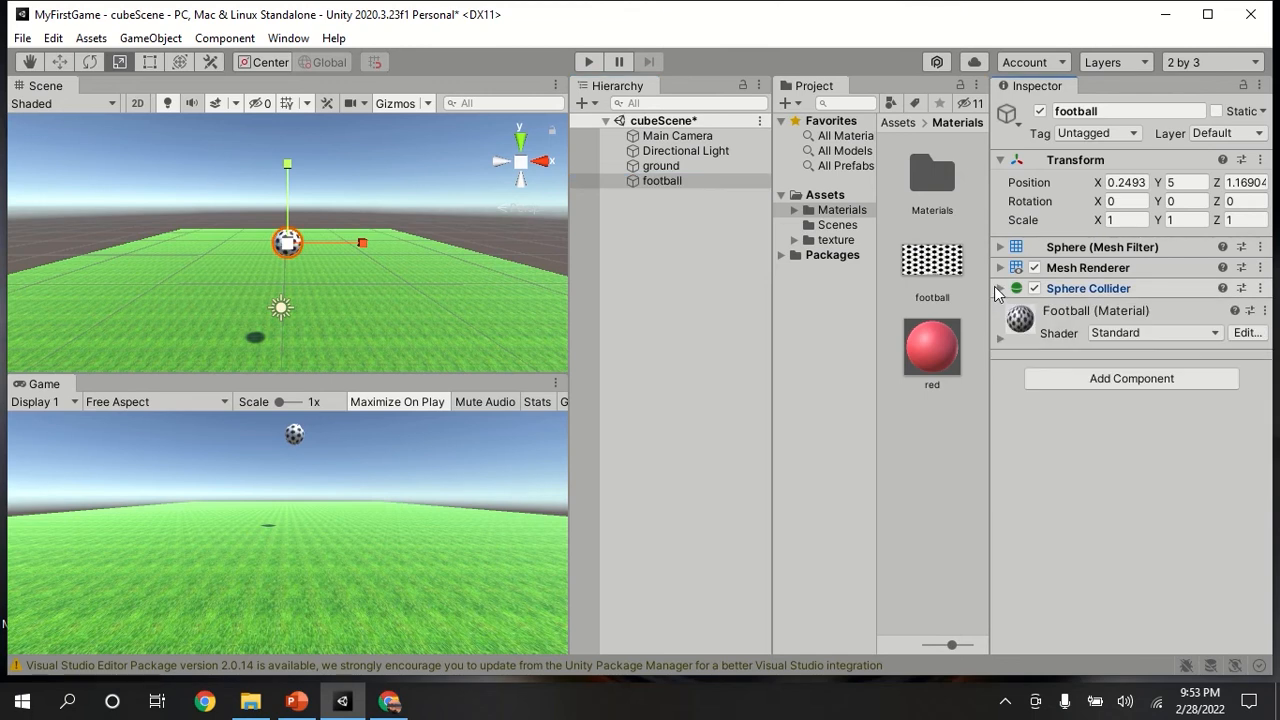
- Add a Rigidbody component to the football and leave its settings expanded
{"action": "left_click", "coordinate": [1057, 384]}
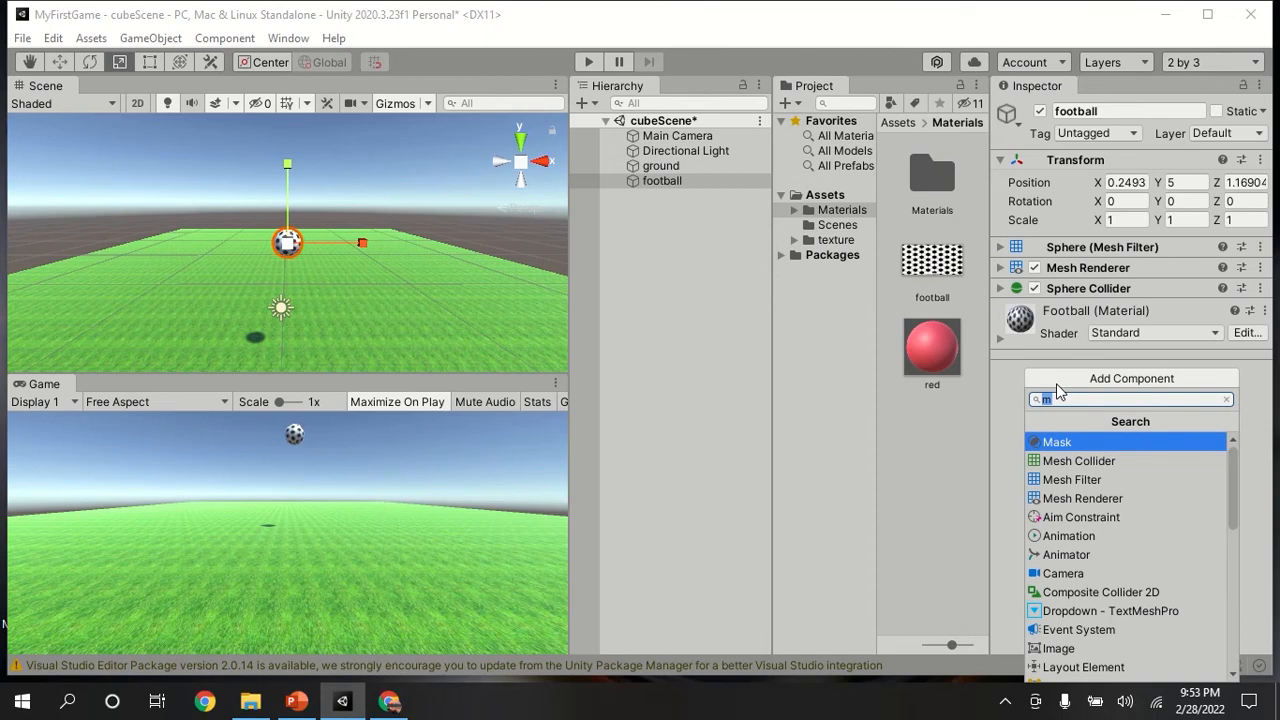
{"action": "left_click", "coordinate": [680, 340]}
{"action": "left_click", "coordinate": [656, 181]}
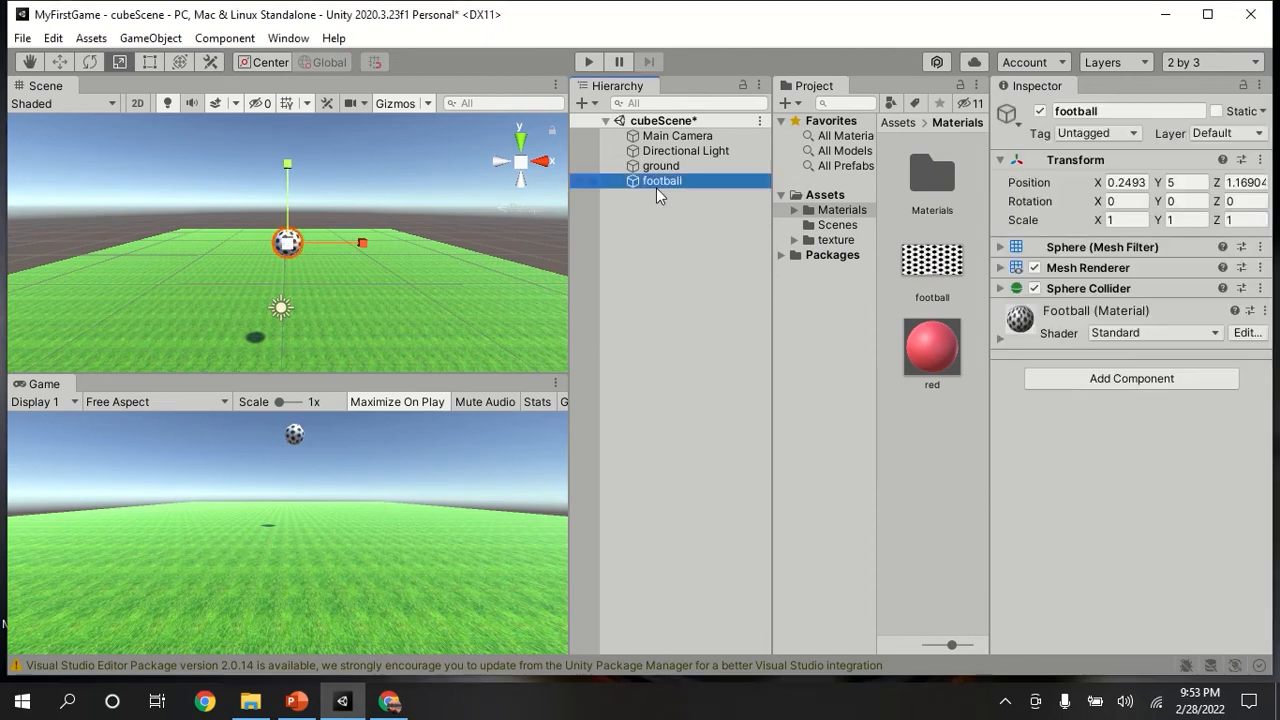
{"action": "left_click", "coordinate": [1133, 388]}
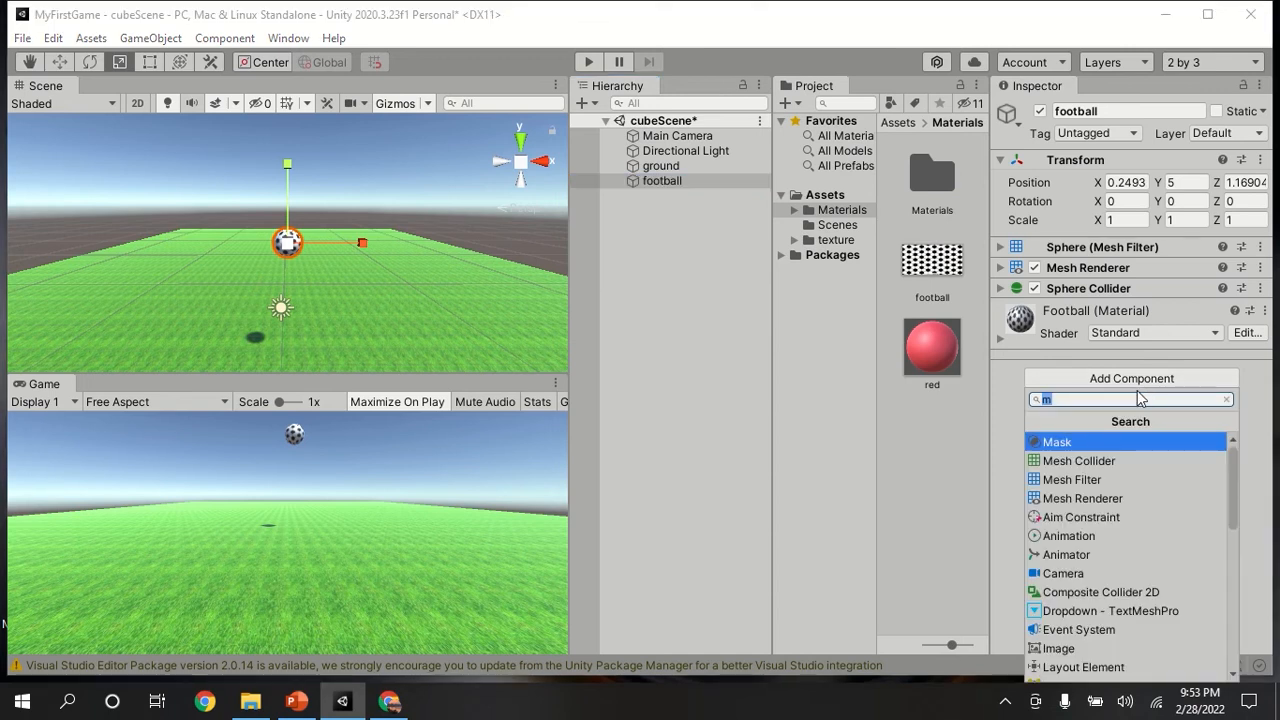
{"action": "type", "text": "ri"}
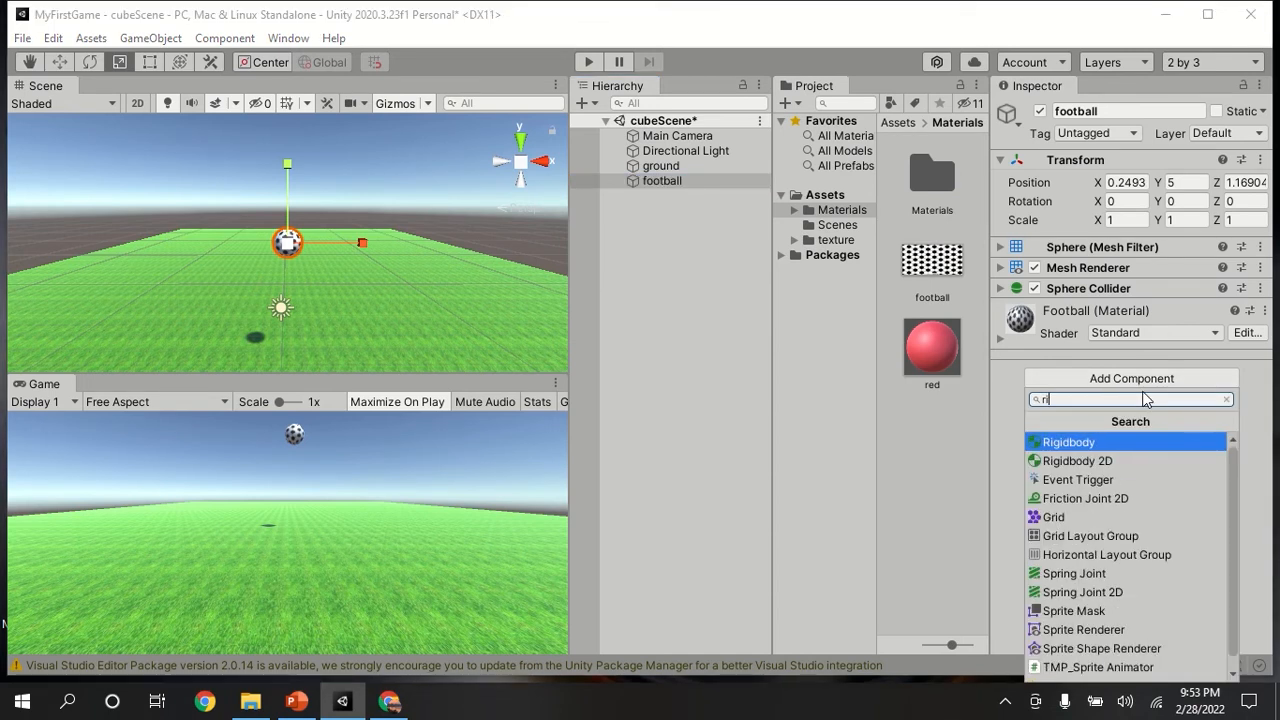
{"action": "type", "text": "g"}
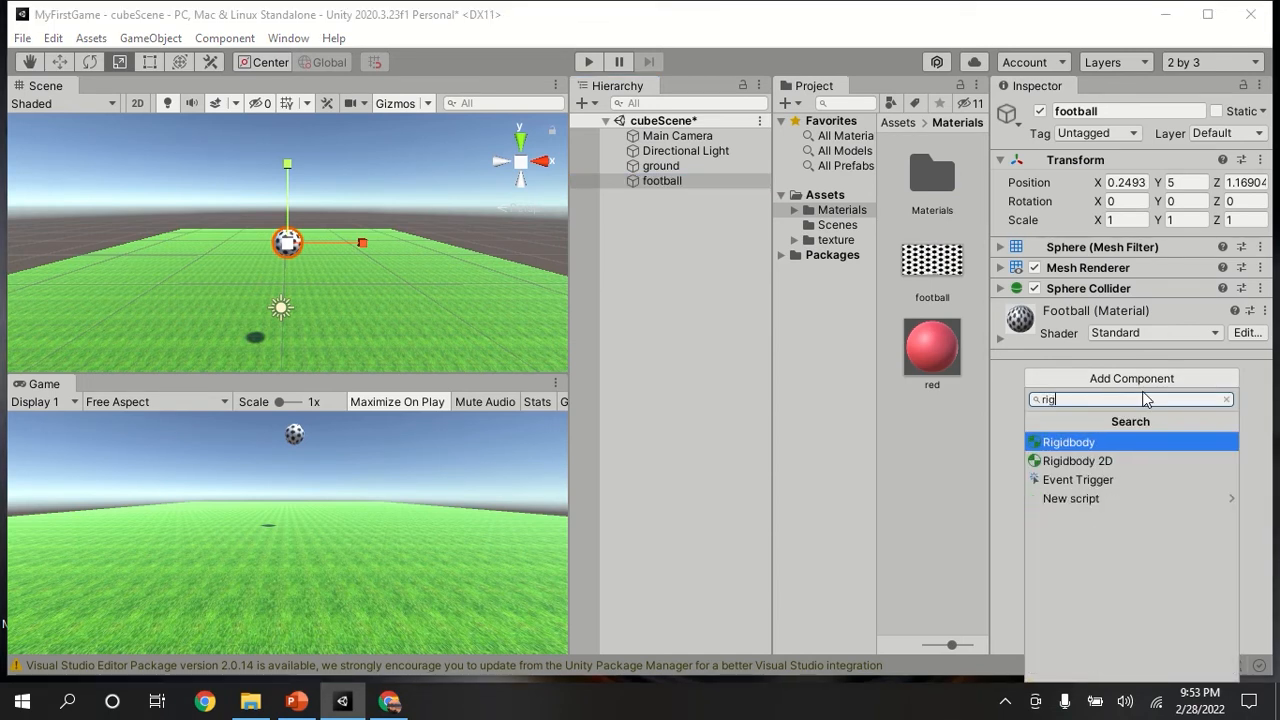
{"action": "left_click", "coordinate": [1115, 443]}
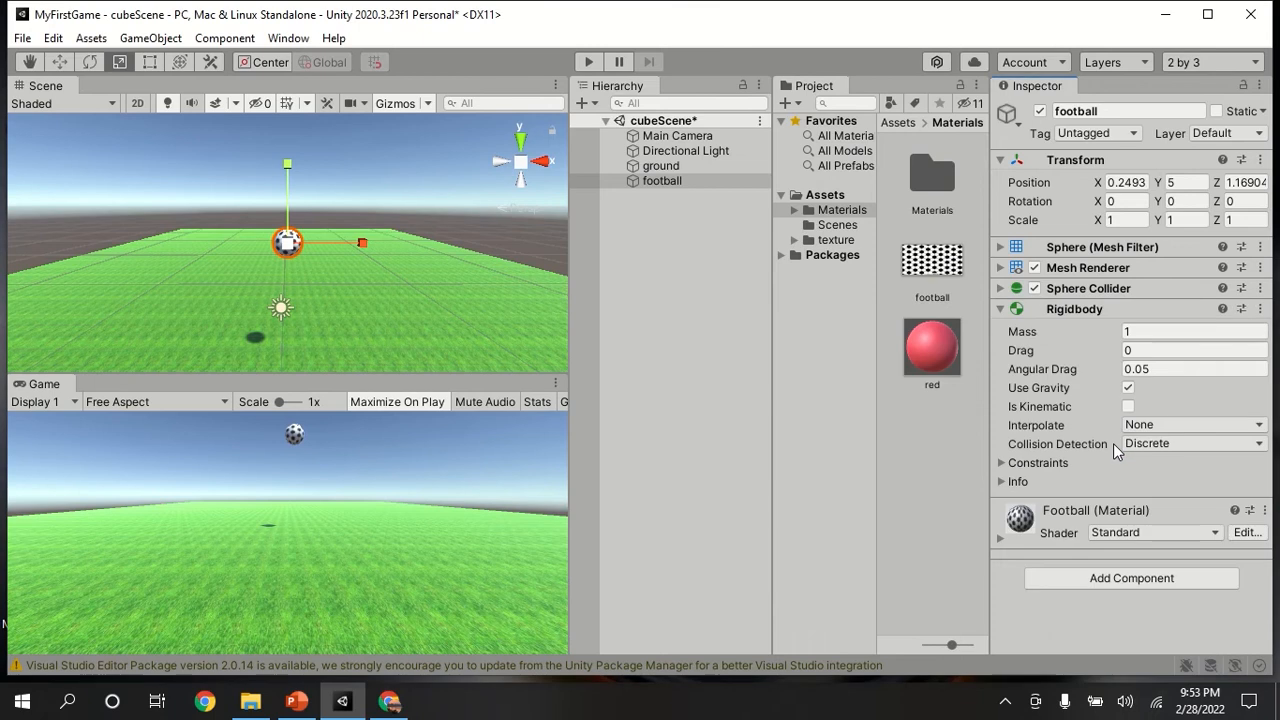
{"action": "left_click", "coordinate": [999, 310]}
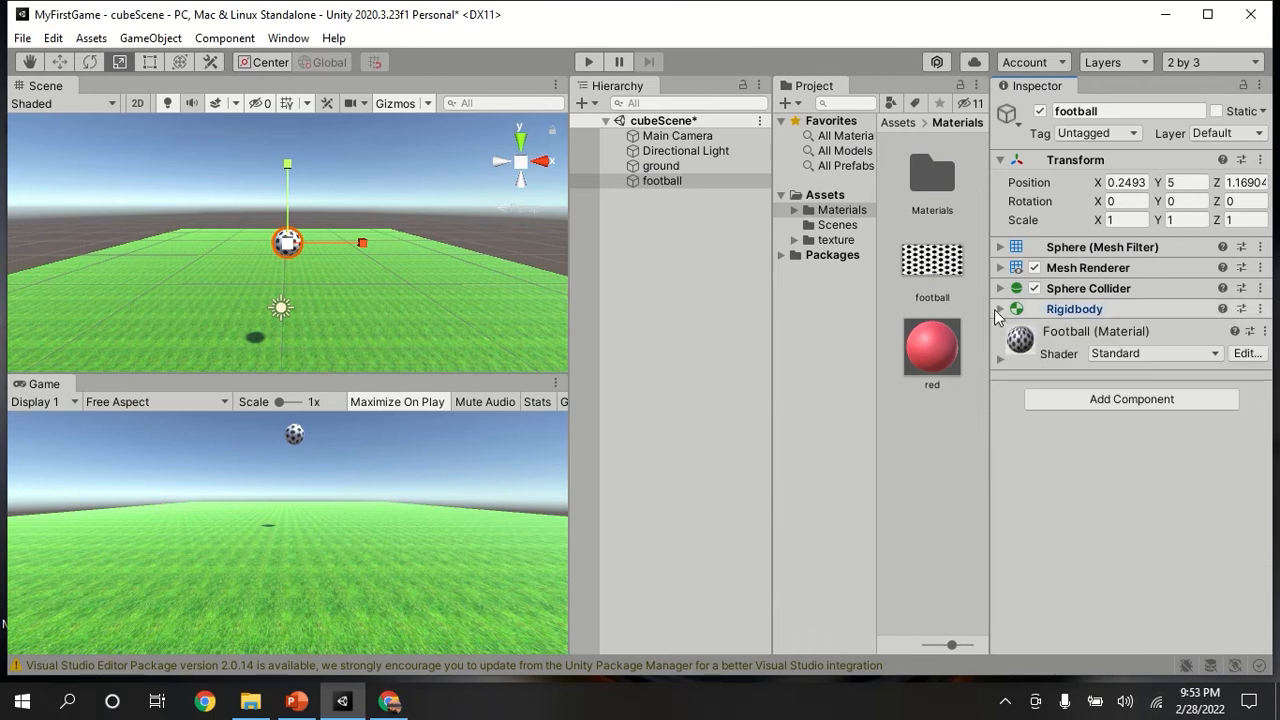
{"action": "left_click", "coordinate": [999, 310]}
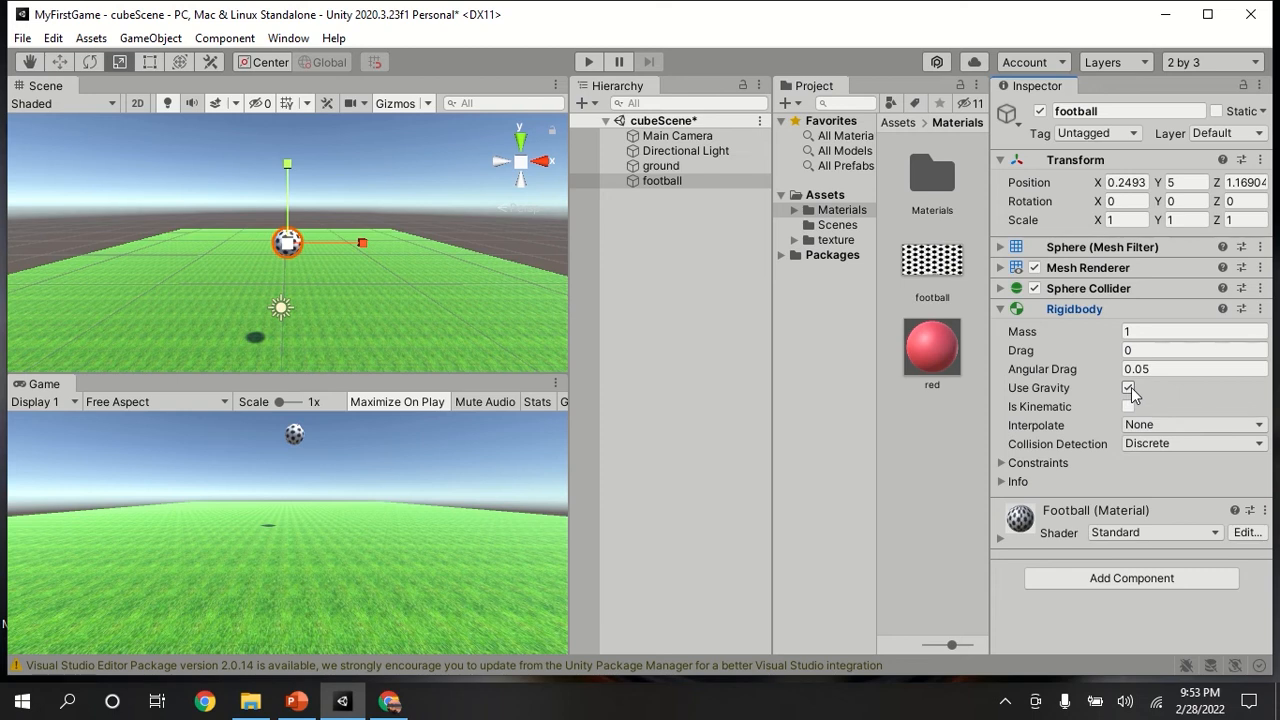
- Expand the football's Rigidbody constraints, run the scene to watch the ball fall, and stop it
{"action": "left_click", "coordinate": [1000, 462]}
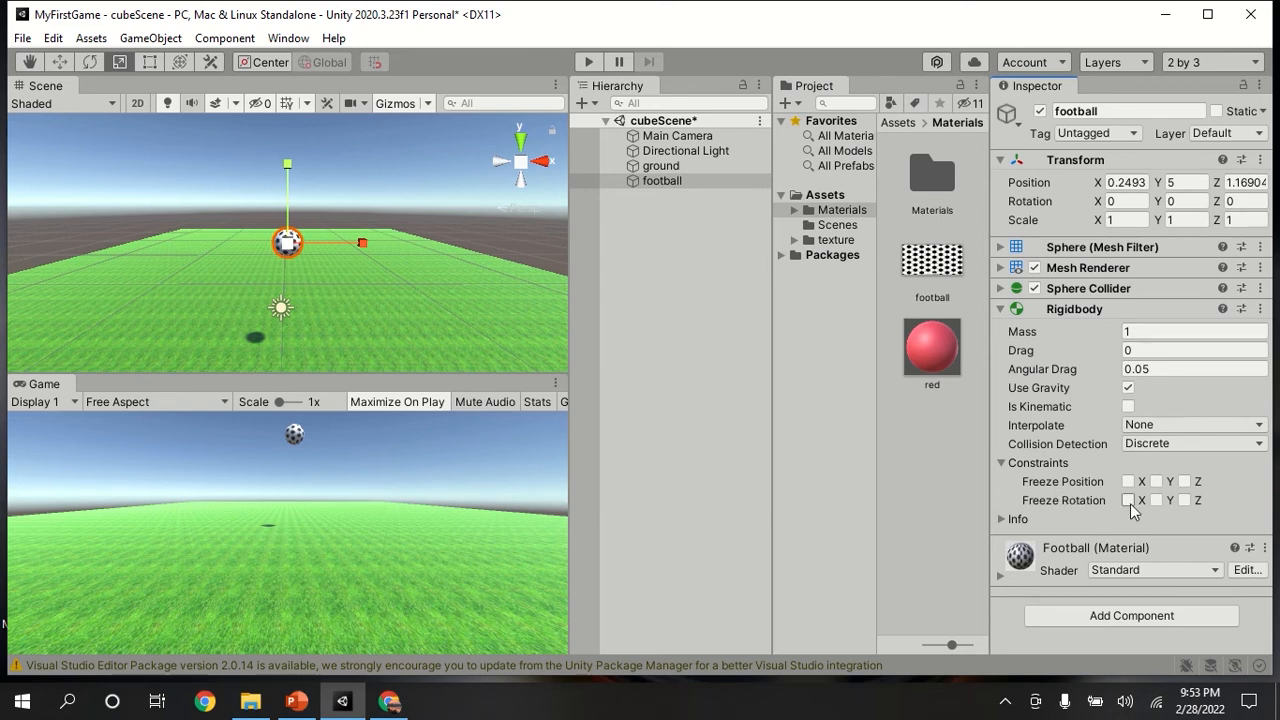
{"action": "left_click", "coordinate": [590, 62]}
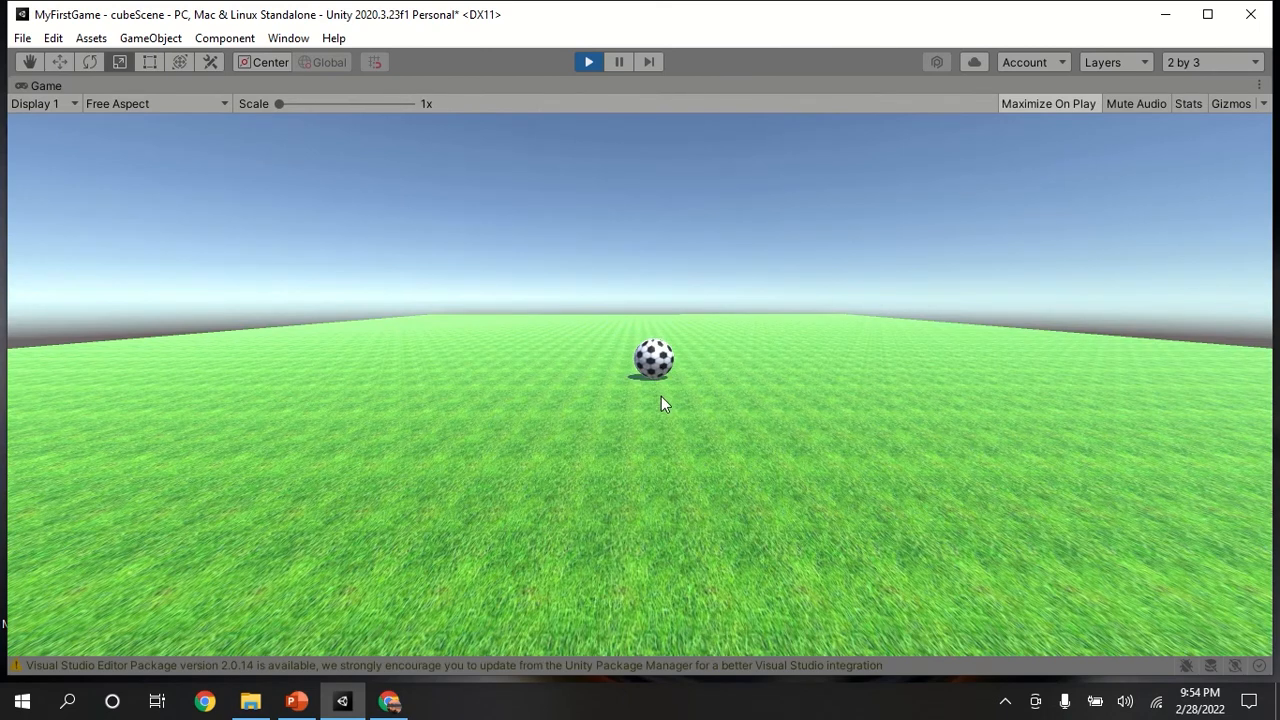
{"action": "left_click", "coordinate": [584, 63]}
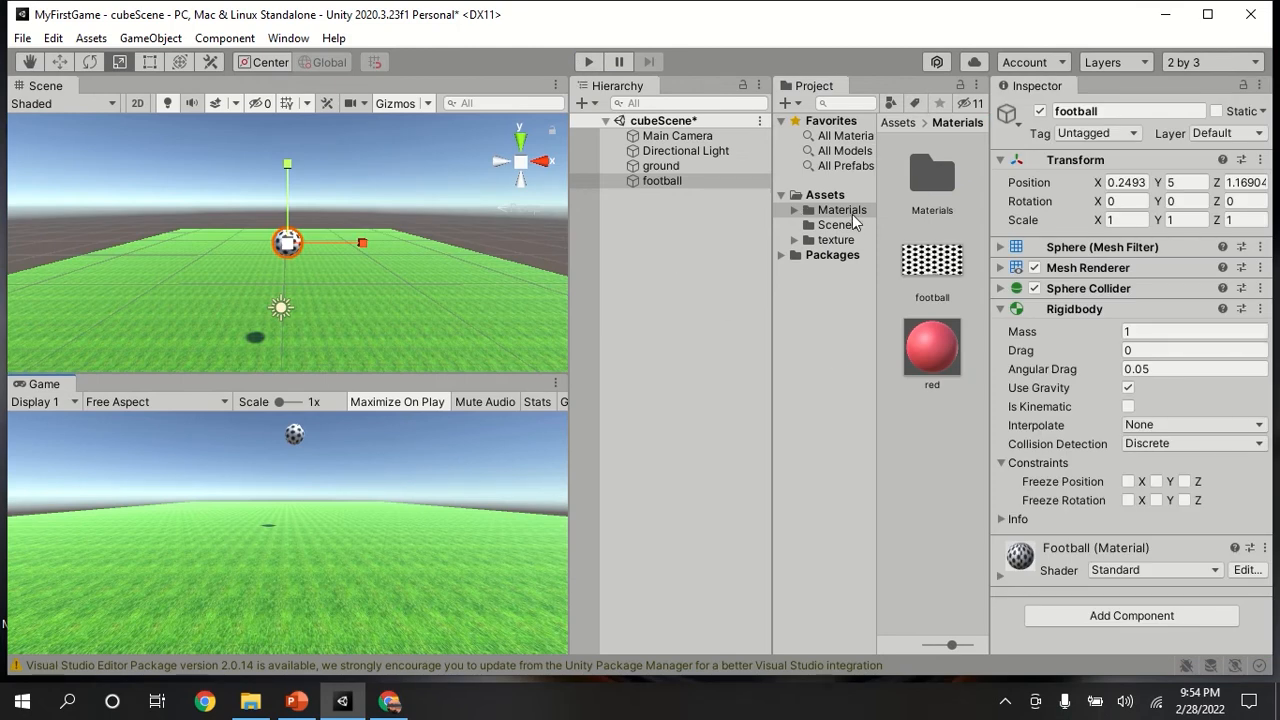
- Create a Physic Material named Bouncy in the Materials folder
{"action": "right_click", "coordinate": [840, 210]}
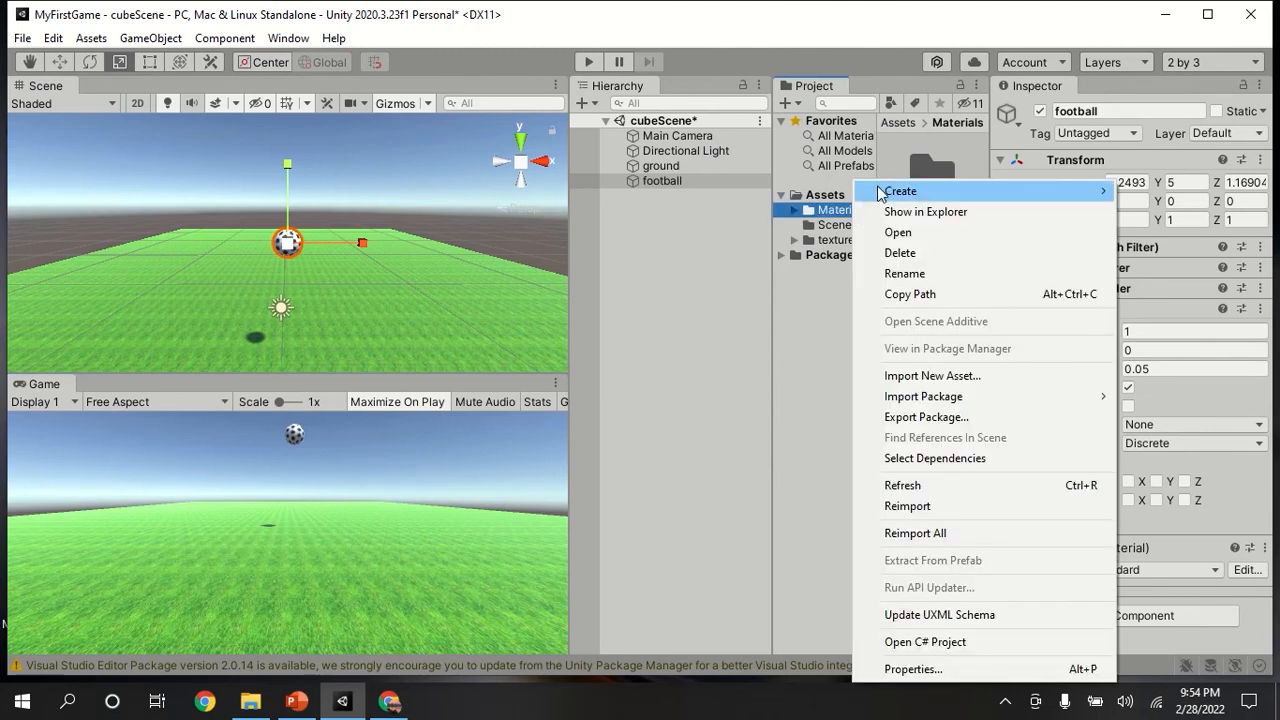
{"action": "mouse_move", "coordinate": [893, 190]}
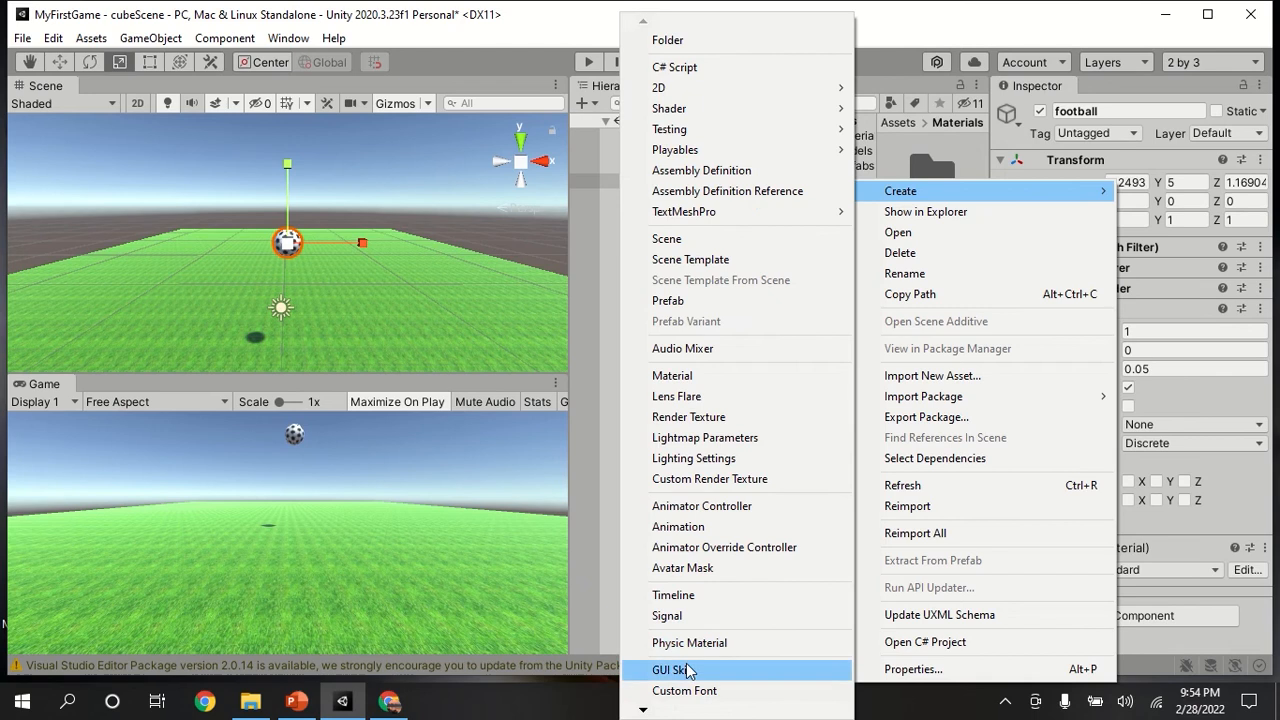
{"action": "left_click", "coordinate": [697, 644]}
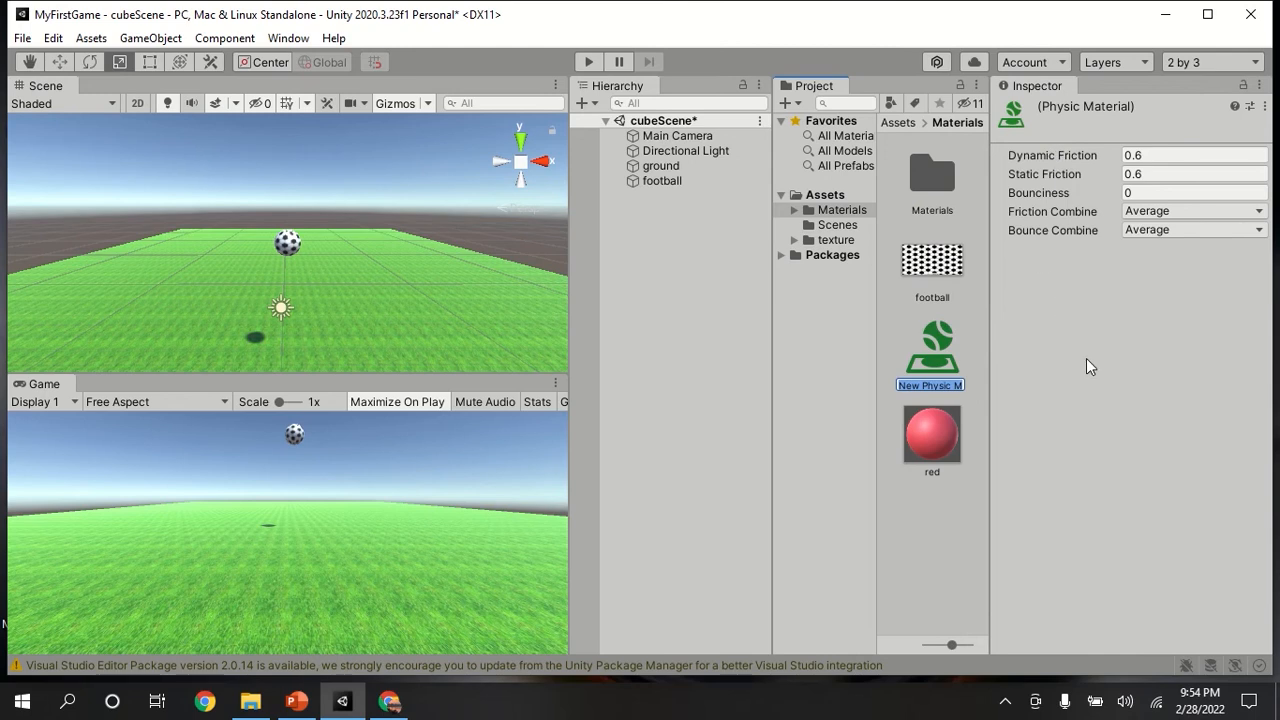
{"action": "type", "text": "Bouncy"}
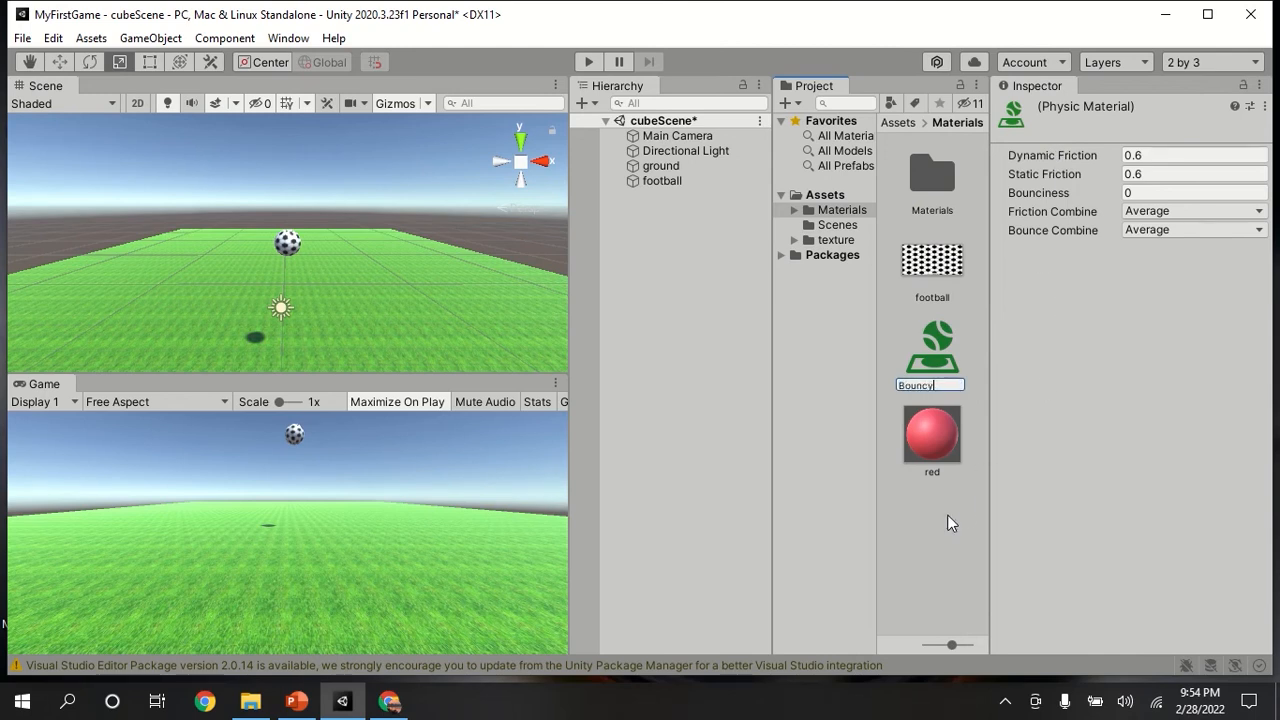
{"action": "key", "text": "Return"}
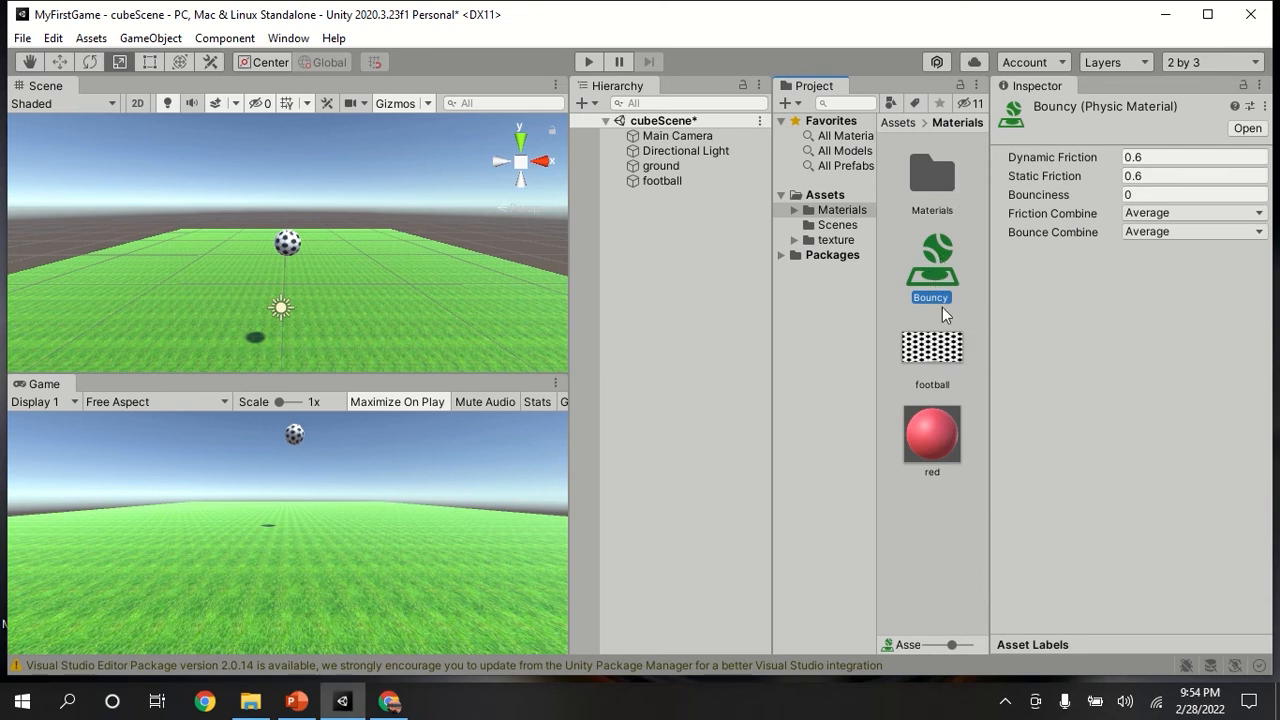
- Set the Bouncy physic material's Bounciness to 1 and deselect the material
{"action": "left_click", "coordinate": [1140, 194]}
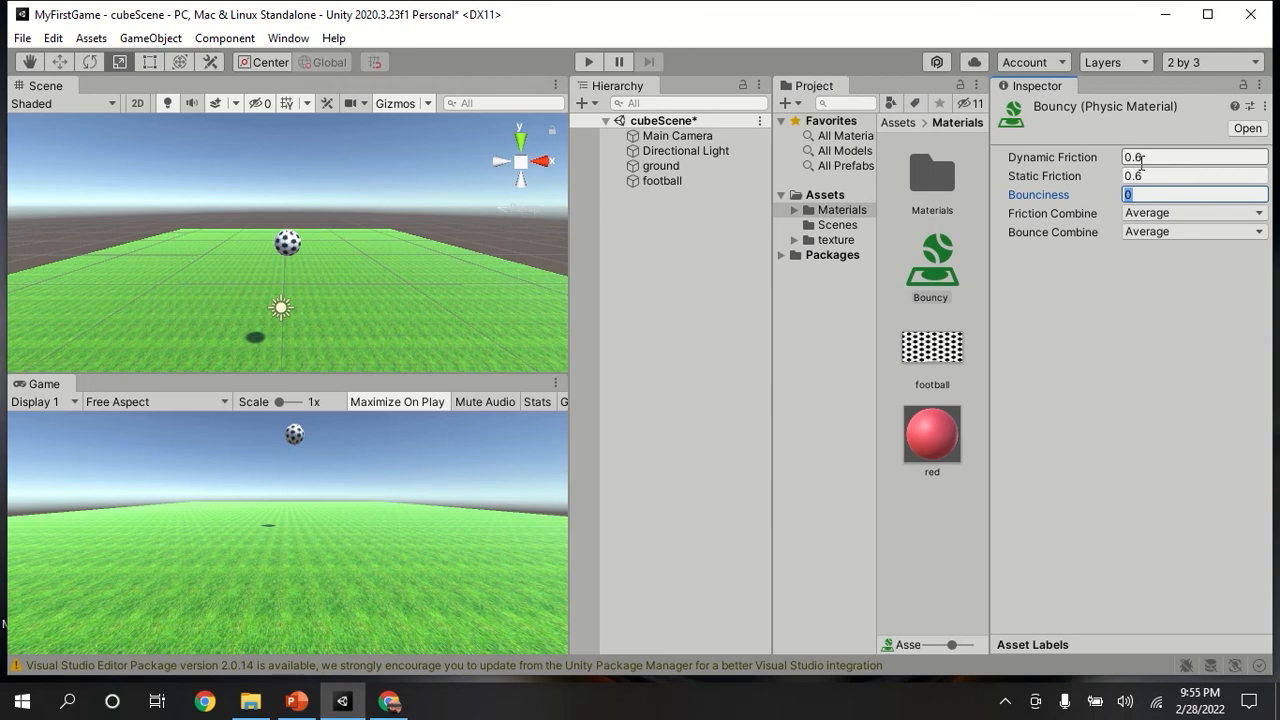
{"action": "type", "text": "1"}
{"action": "left_click", "coordinate": [686, 356]}
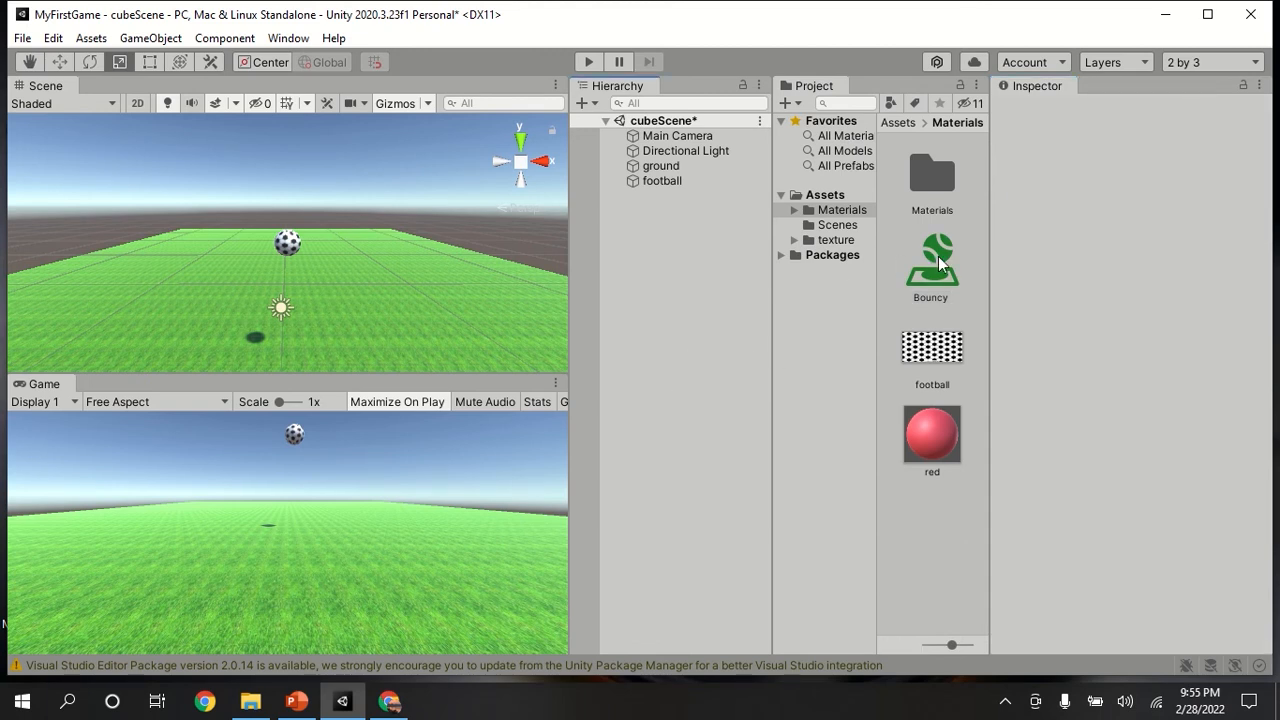
- Apply the Bouncy physic material to the football and expand its Sphere Collider settings
{"action": "left_click_drag", "start_coordinate": [940, 262], "coordinate": [660, 178]}
{"action": "left_click", "coordinate": [659, 181]}
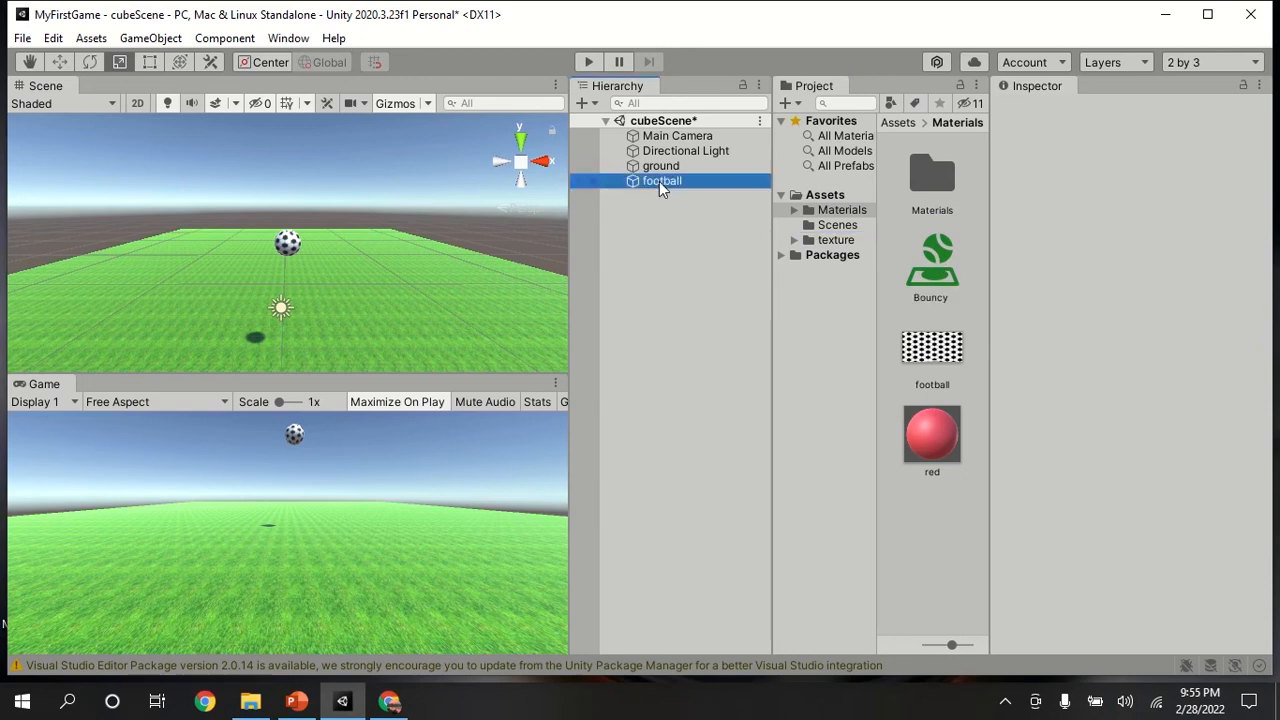
{"action": "left_click", "coordinate": [1000, 310]}
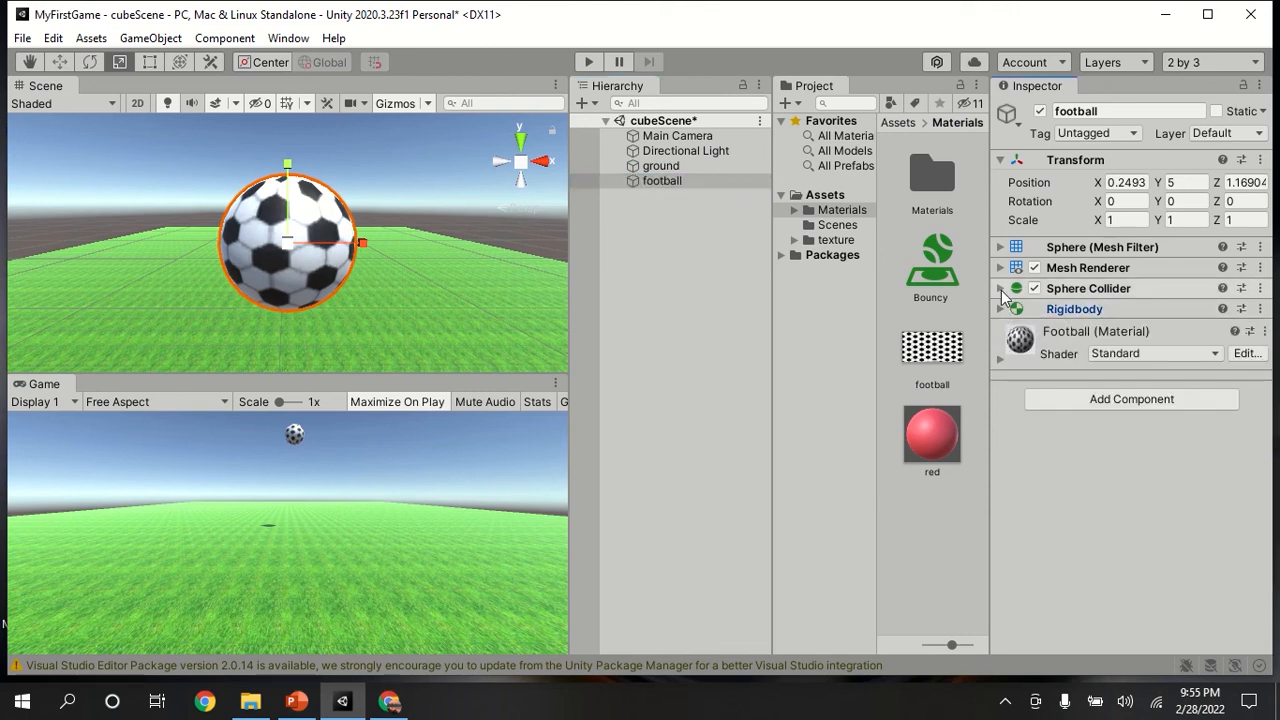
{"action": "left_click", "coordinate": [698, 238]}
{"action": "left_click", "coordinate": [674, 183]}
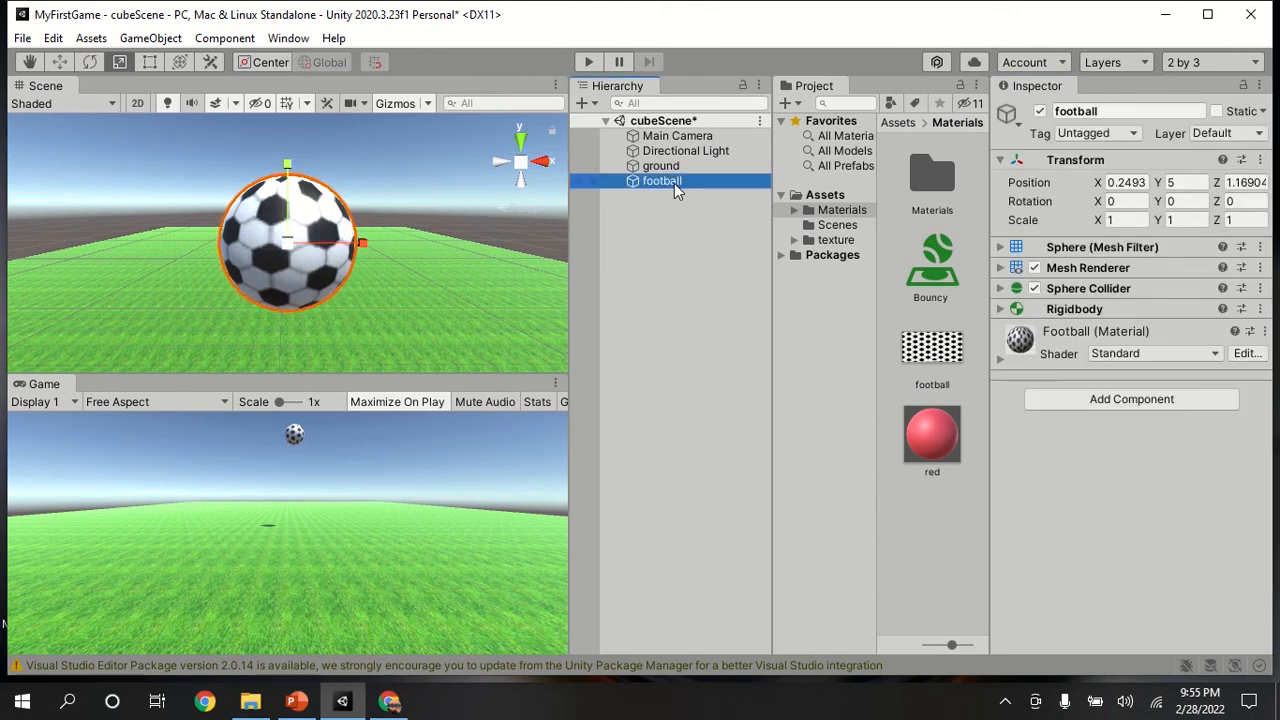
{"action": "left_click", "coordinate": [998, 288]}
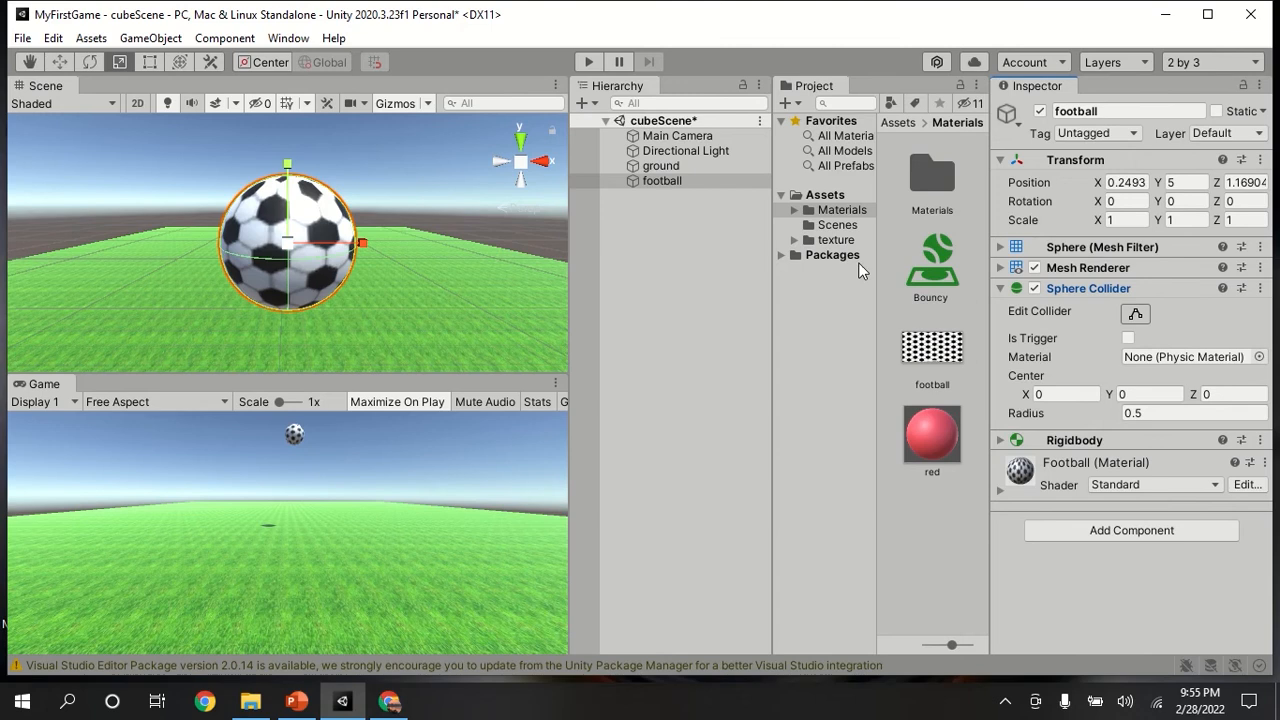
{"action": "left_click_drag", "start_coordinate": [918, 285], "coordinate": [662, 180]}
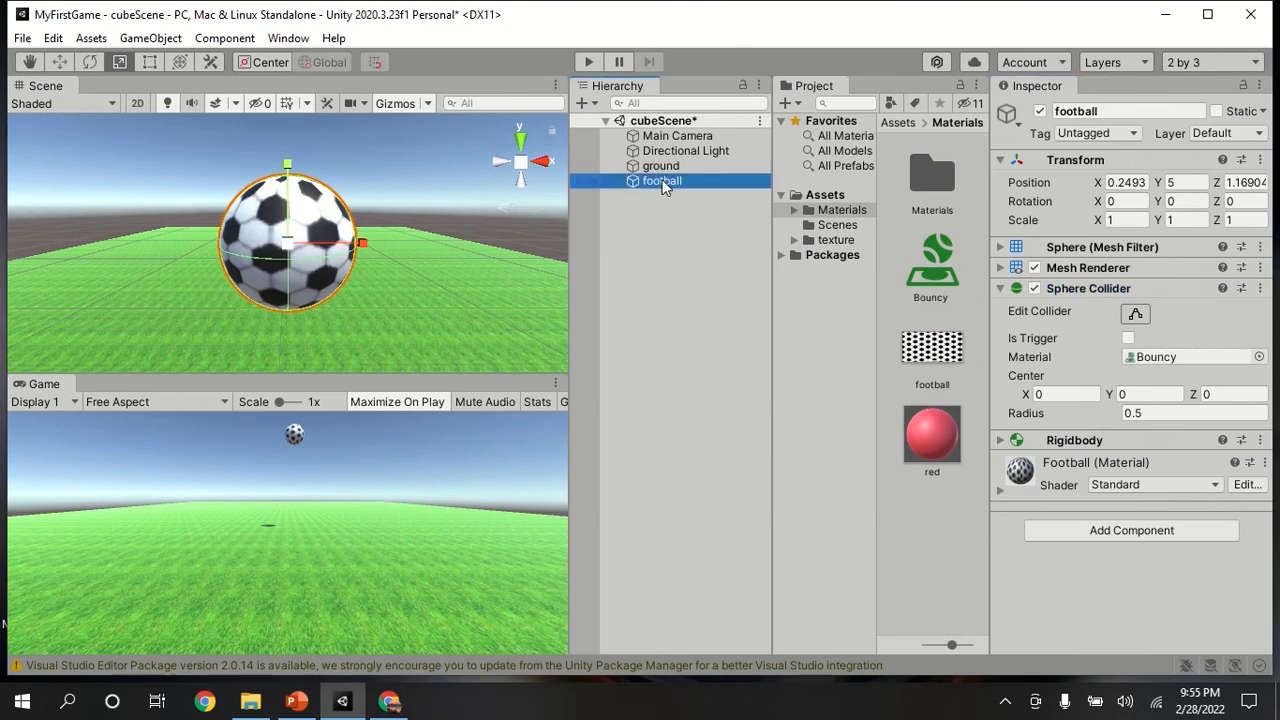
- Reassign Bouncy as the Sphere Collider's material, and run the scene to test the bounce before stopping it
{"action": "left_click", "coordinate": [1259, 357]}
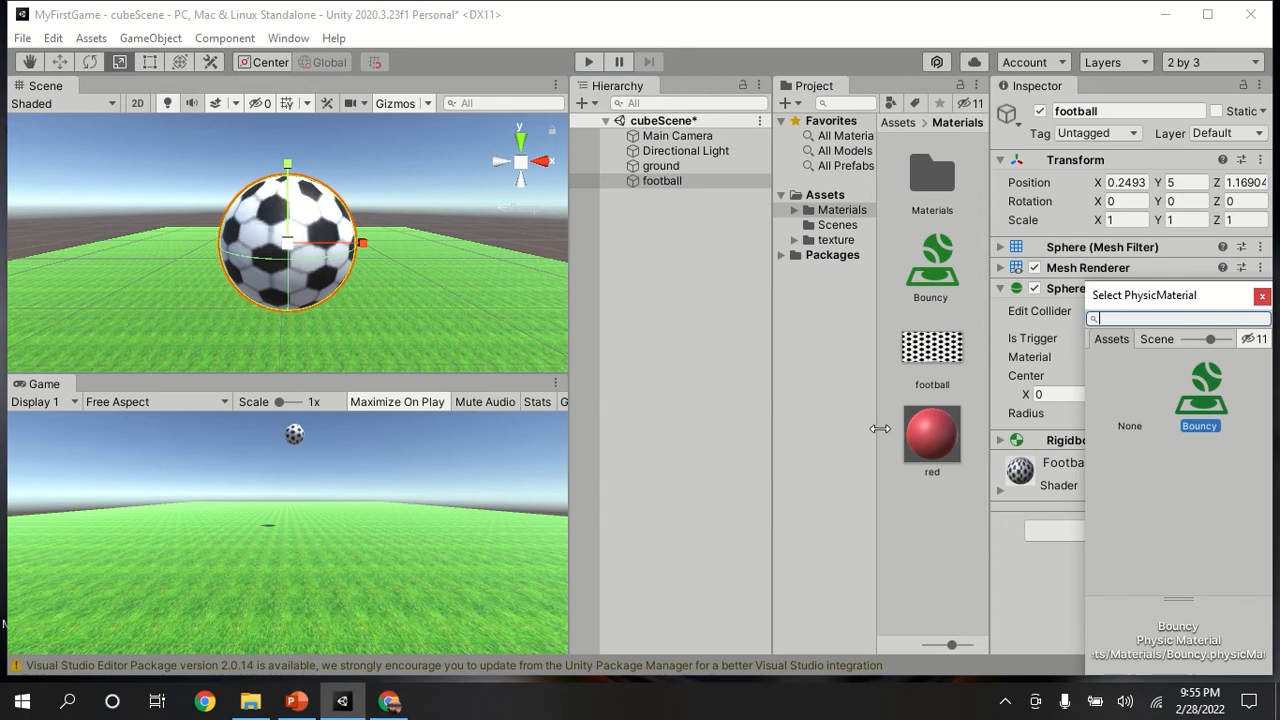
{"action": "left_click", "coordinate": [801, 406]}
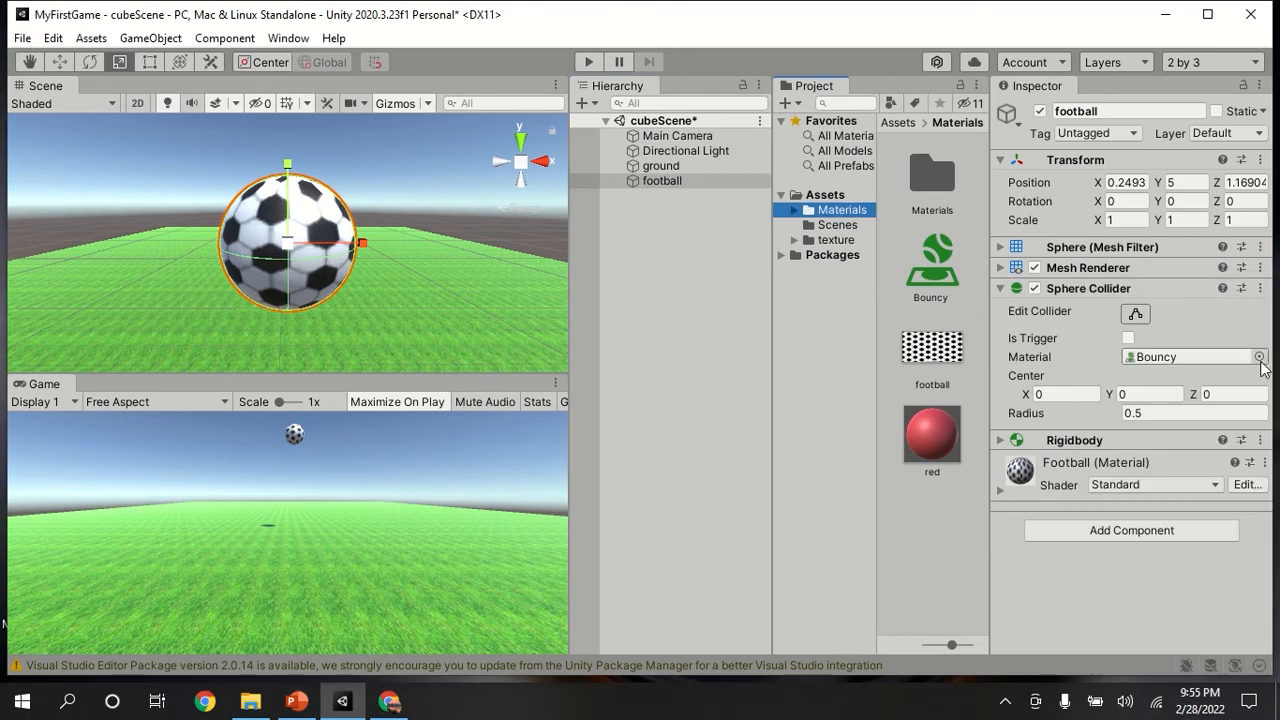
{"action": "left_click_drag", "start_coordinate": [927, 260], "coordinate": [1187, 362]}
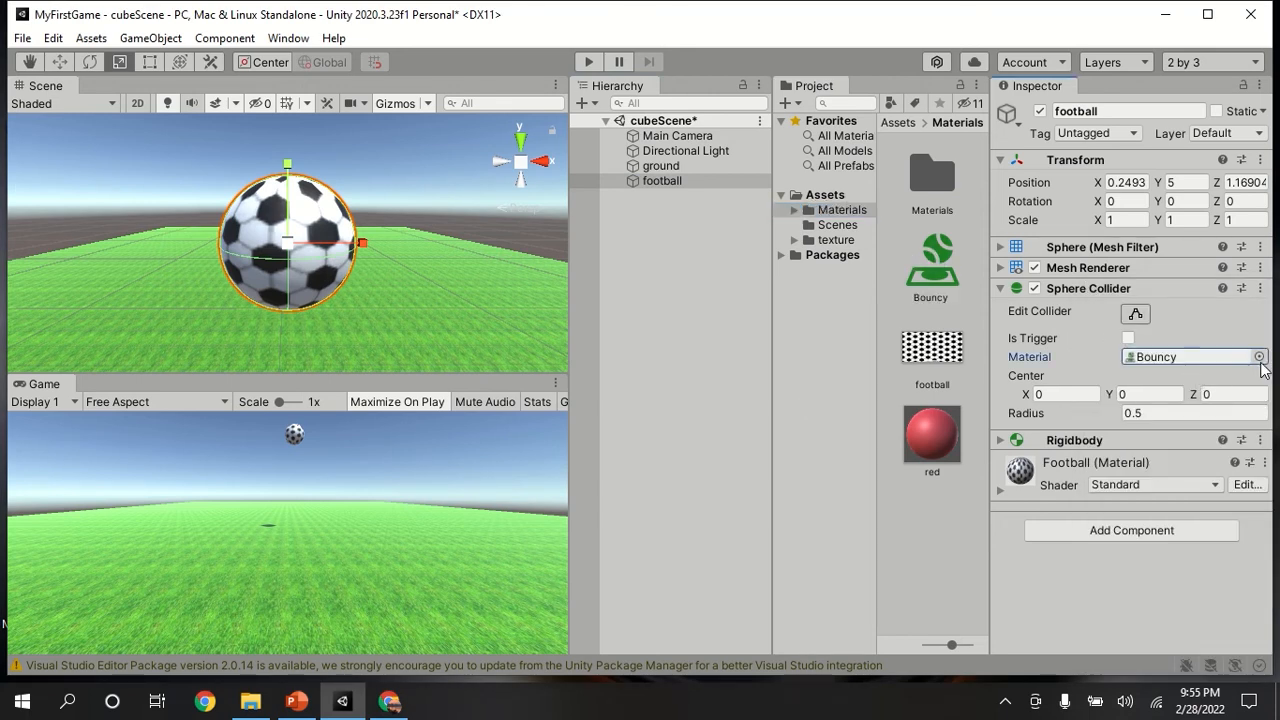
{"action": "left_click", "coordinate": [1259, 357]}
{"action": "double_click", "coordinate": [1205, 392]}
{"action": "left_click", "coordinate": [586, 62]}
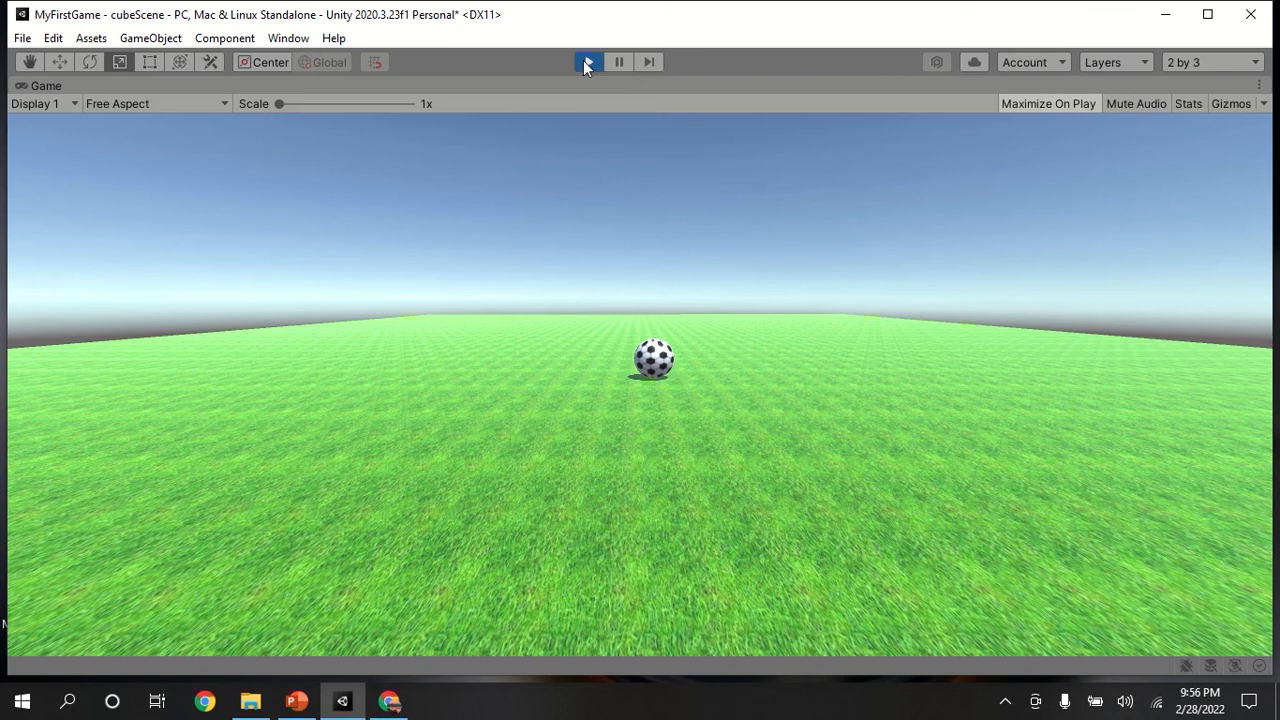
{"action": "left_click", "coordinate": [587, 63]}
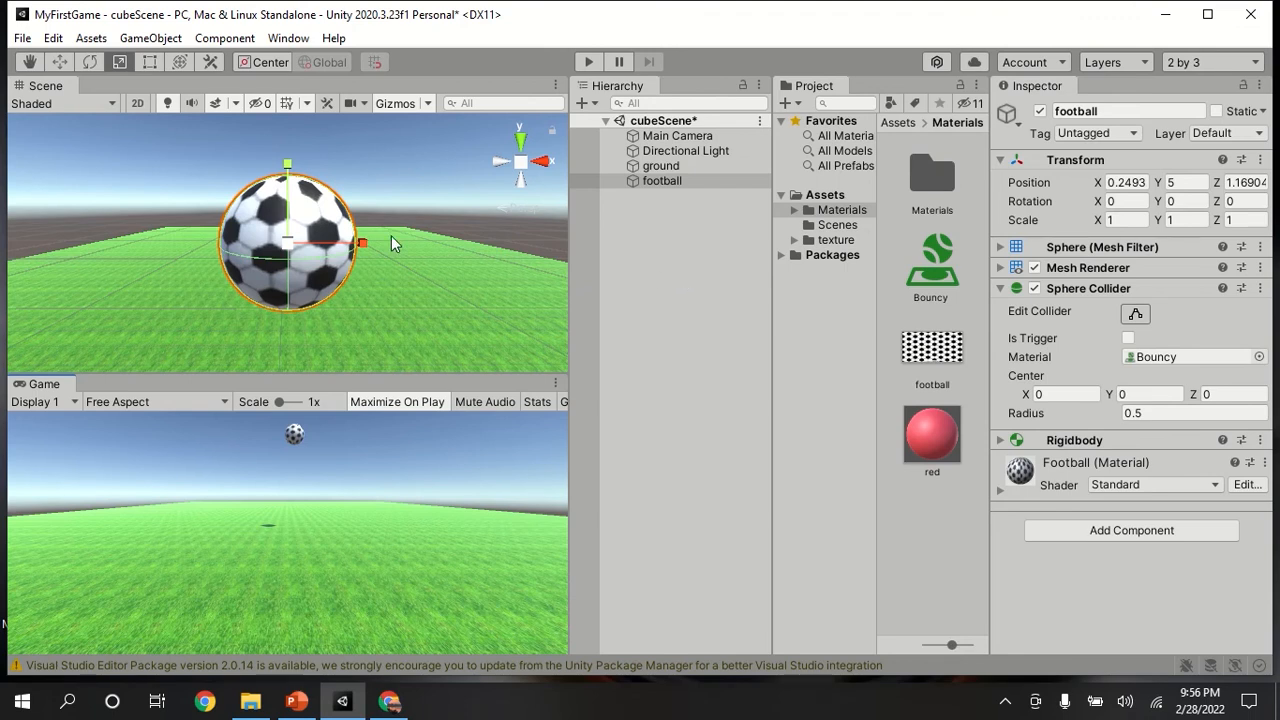
- Select the ground plane and set its Z scale to 6
{"action": "scroll", "coordinate": [428, 275], "scroll_direction": "down", "scroll_amount": 5}
{"action": "scroll", "coordinate": [428, 275], "scroll_direction": "down", "scroll_amount": 1}
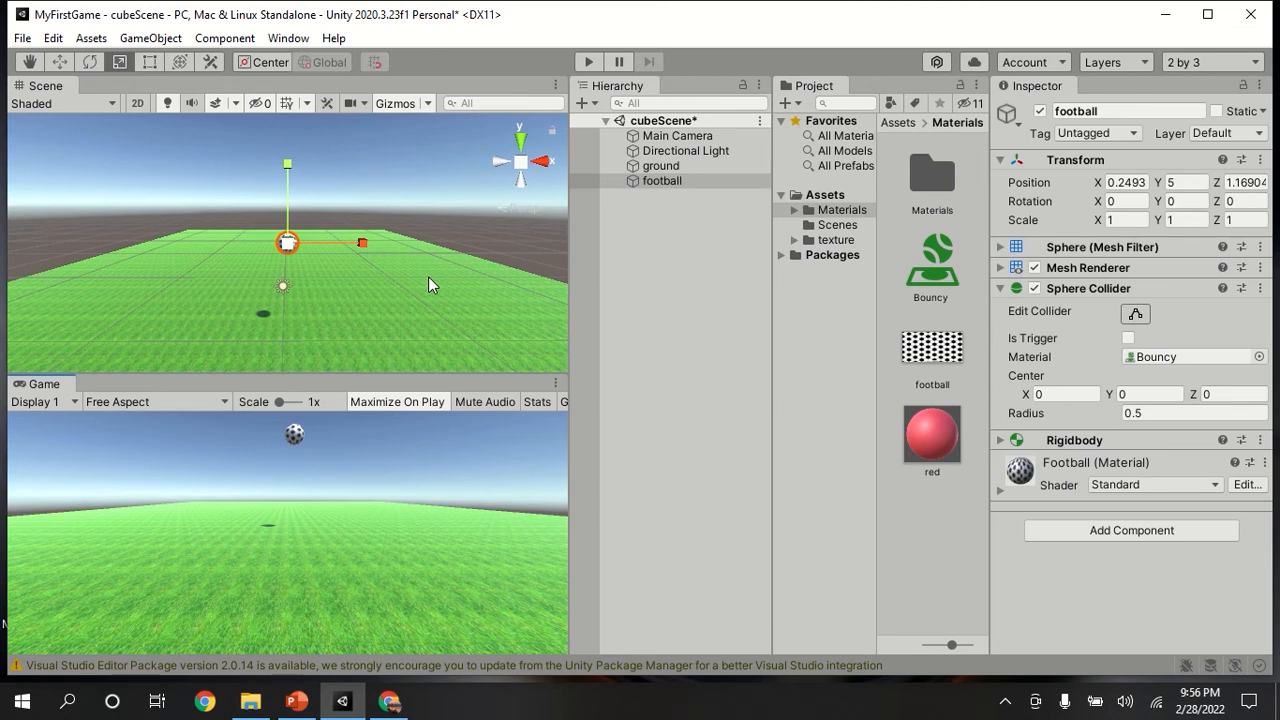
{"action": "scroll", "coordinate": [428, 276], "scroll_direction": "down", "scroll_amount": 6}
{"action": "scroll", "coordinate": [428, 284], "scroll_direction": "down", "scroll_amount": 8}
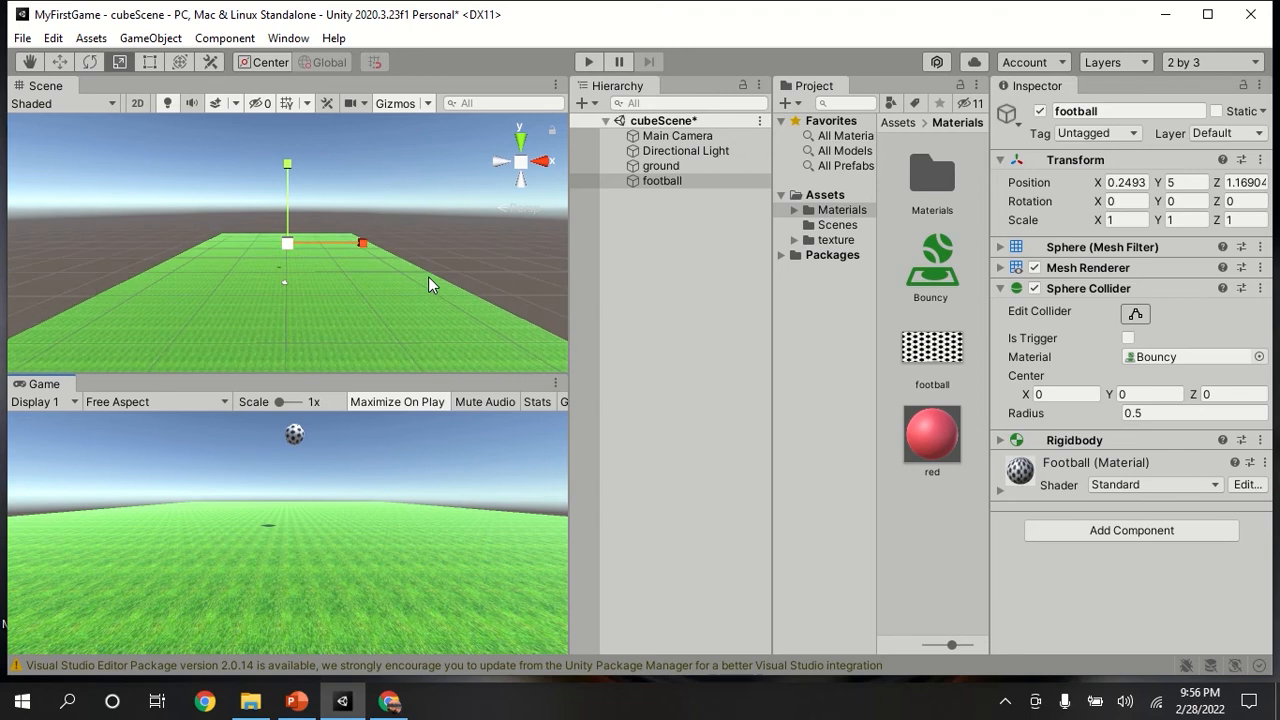
{"action": "scroll", "coordinate": [428, 284], "scroll_direction": "down", "scroll_amount": 2}
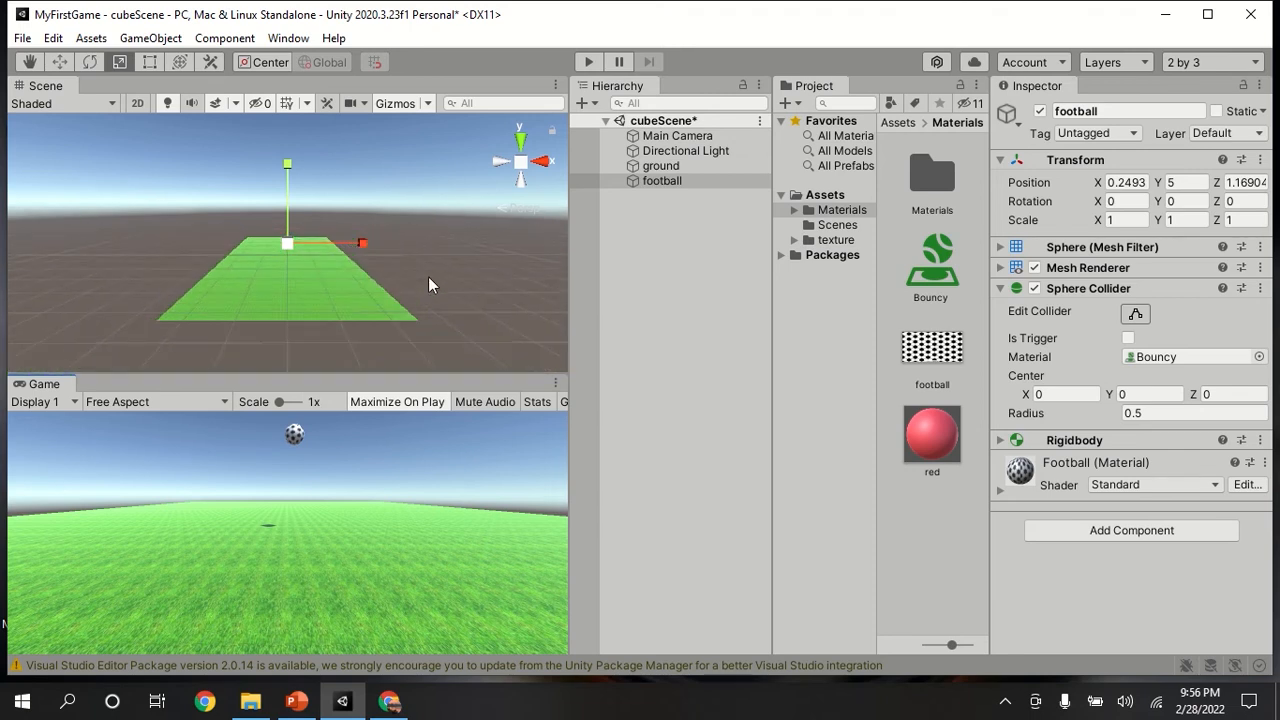
{"action": "left_click", "coordinate": [688, 180]}
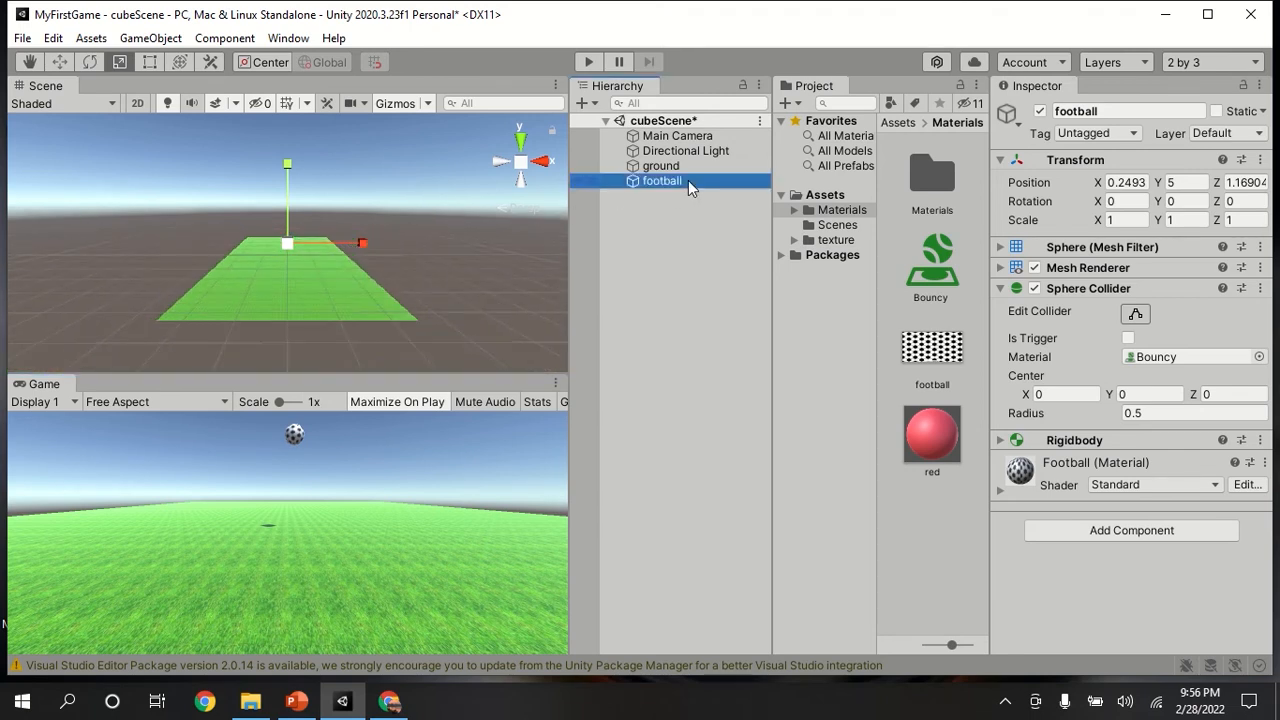
{"action": "left_click", "coordinate": [685, 166]}
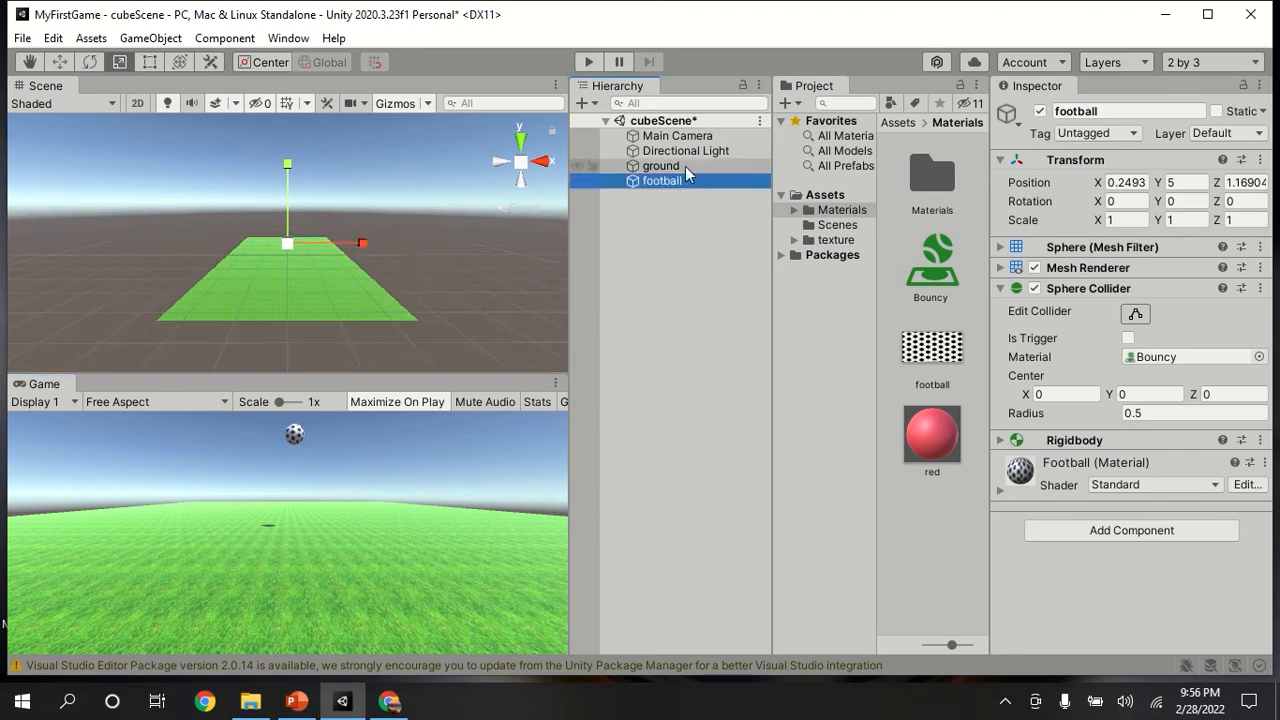
{"action": "left_click", "coordinate": [1248, 219]}
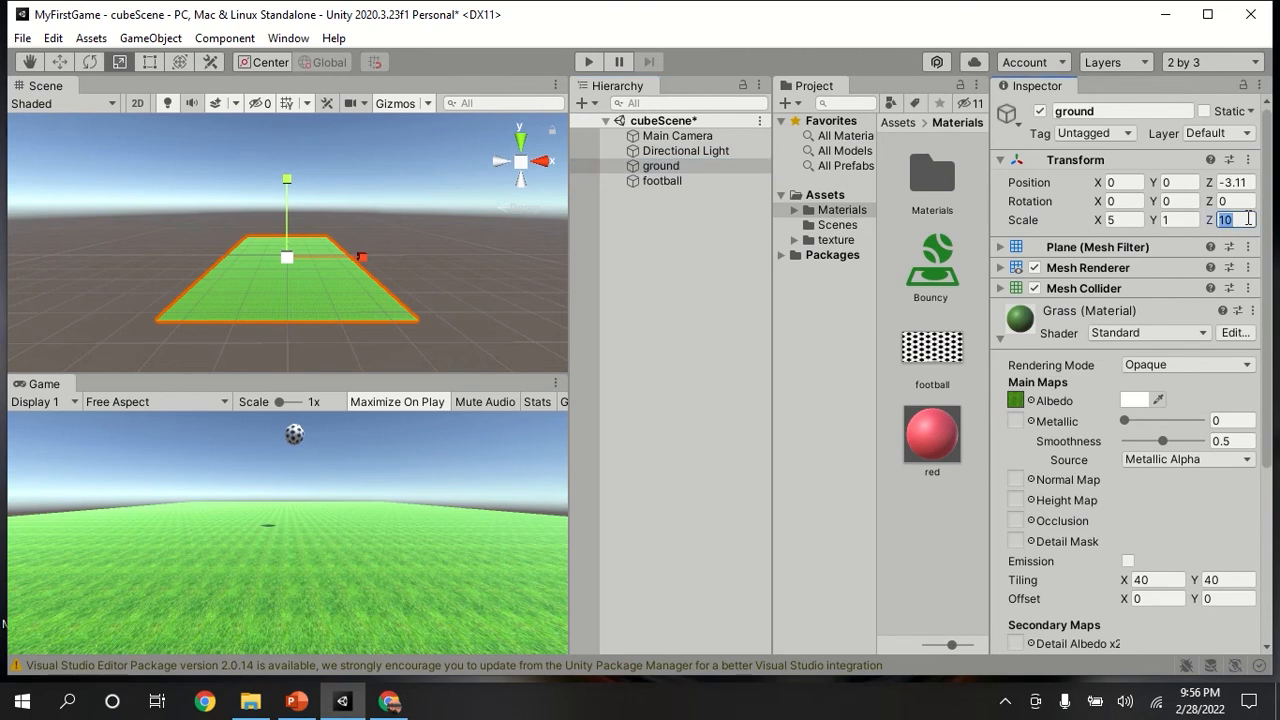
{"action": "type", "text": "6"}
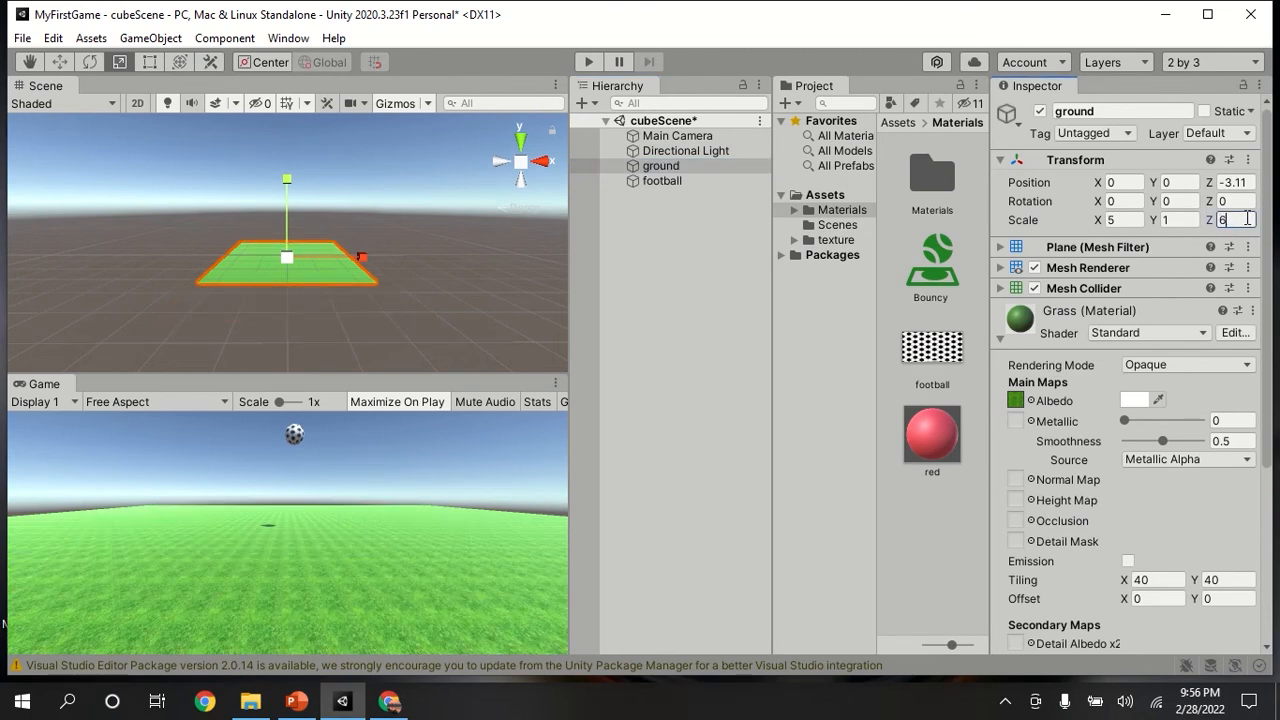
- Frame the ground plane in the scene and set both its Z scale and X scale to 3
{"action": "double_click", "coordinate": [668, 181]}
{"action": "double_click", "coordinate": [678, 167]}
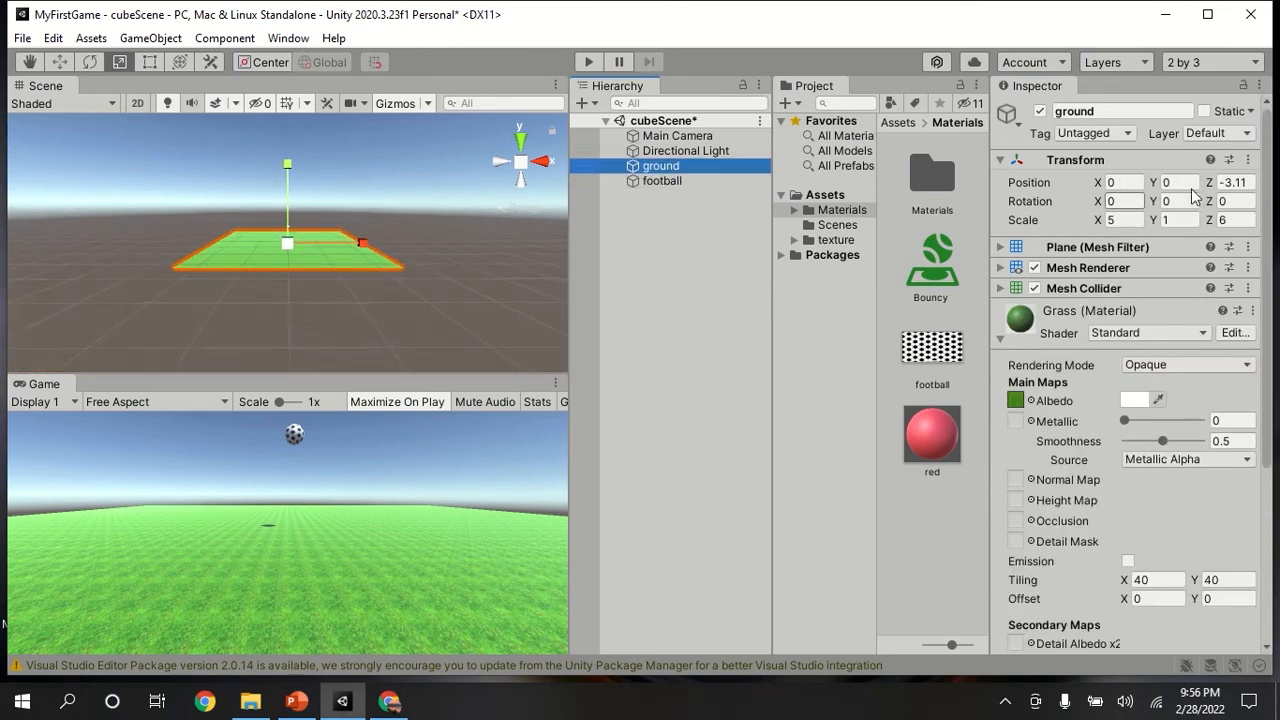
{"action": "left_click", "coordinate": [1240, 220]}
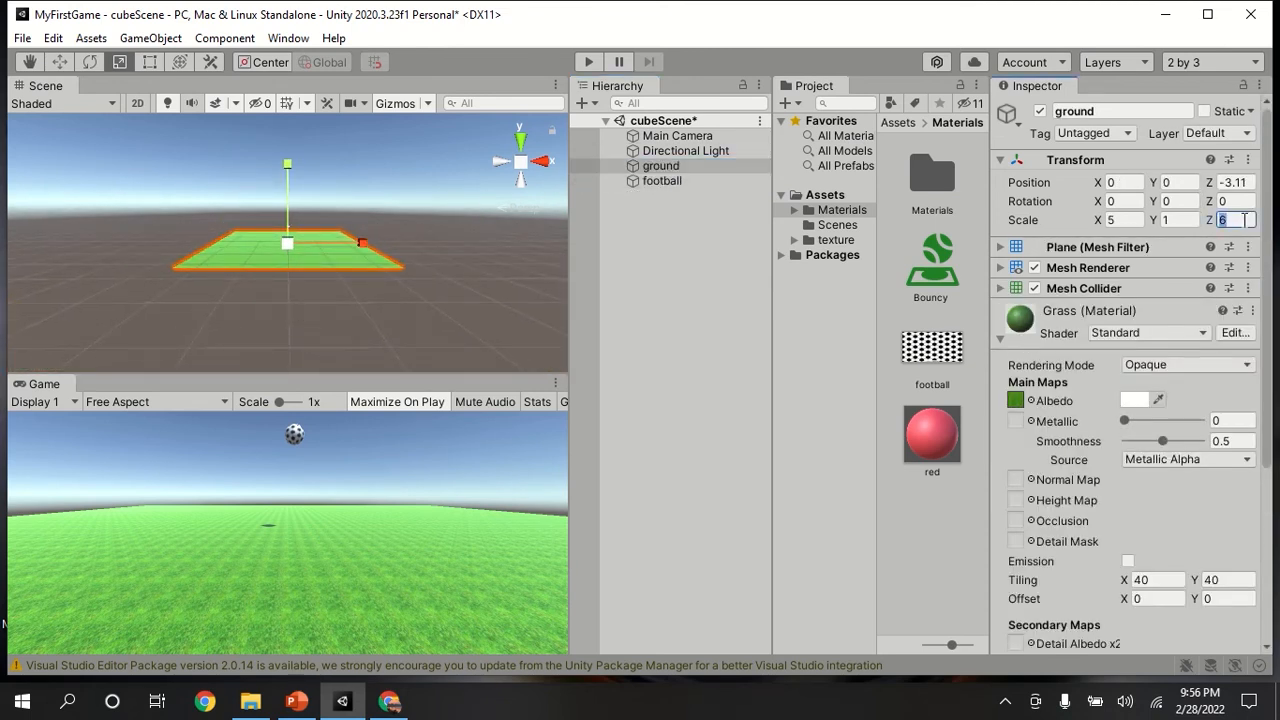
{"action": "type", "text": "3"}
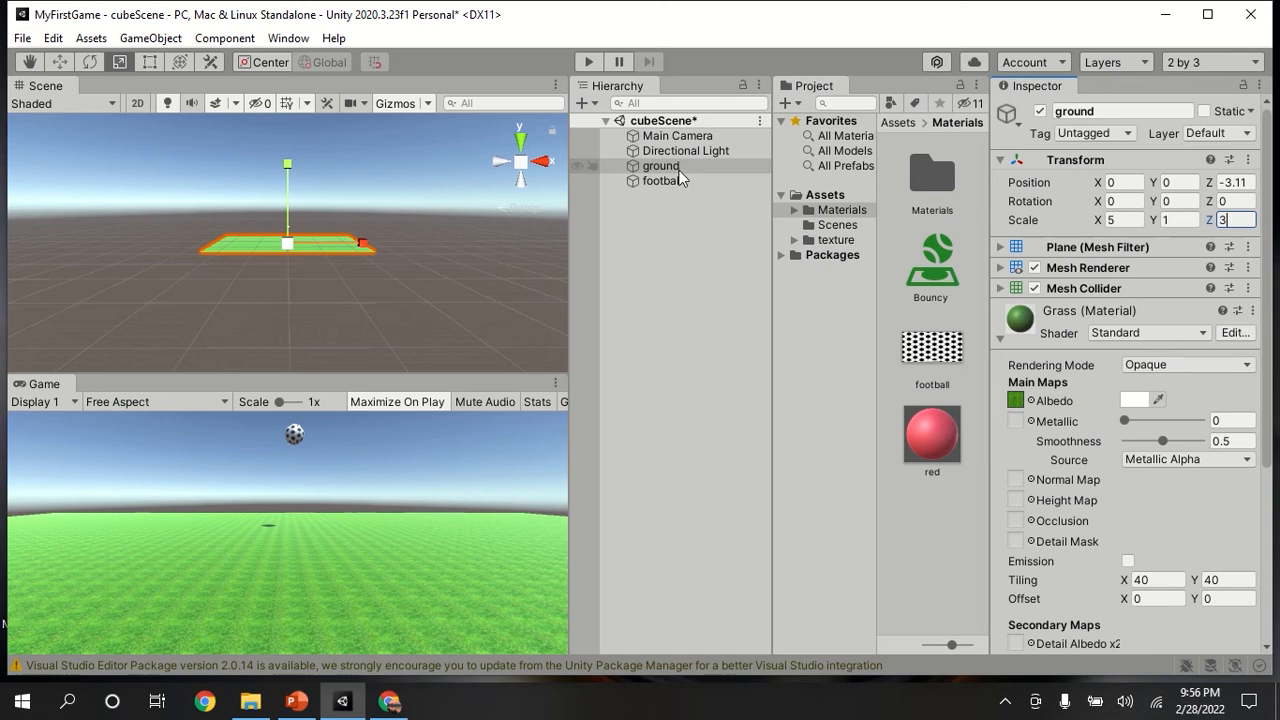
{"action": "left_click", "coordinate": [1130, 220]}
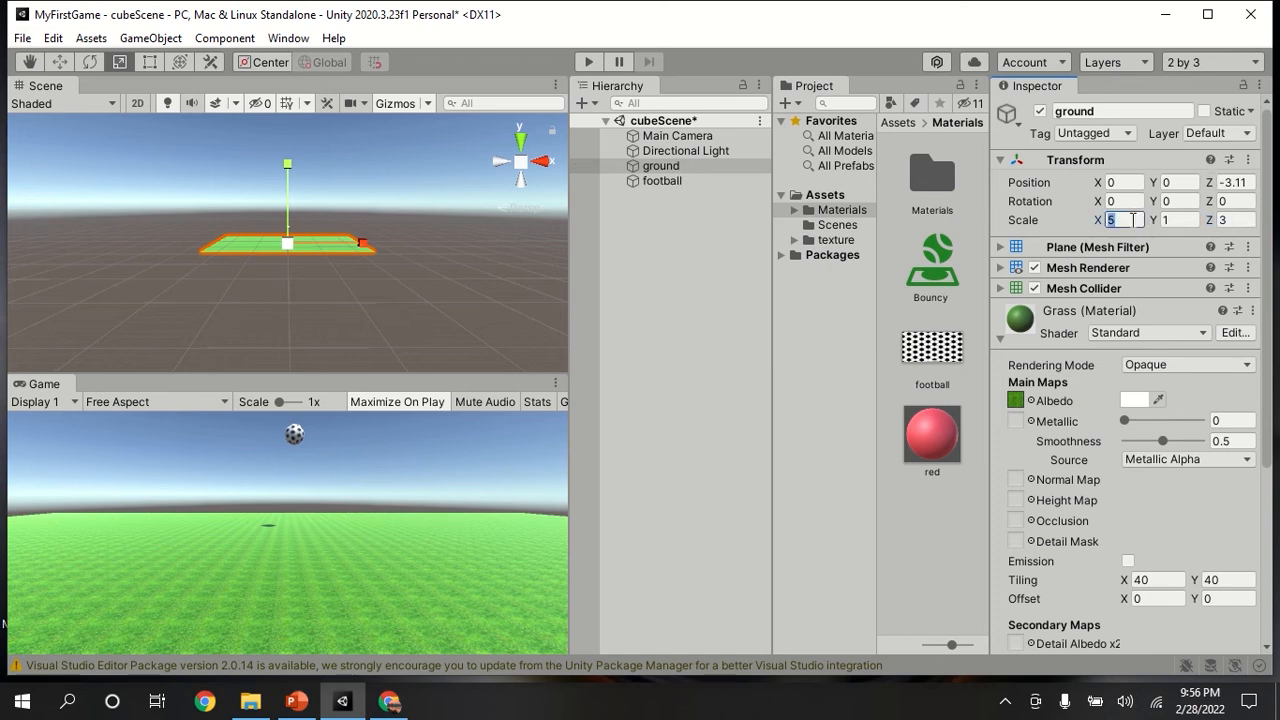
{"action": "type", "text": "3"}
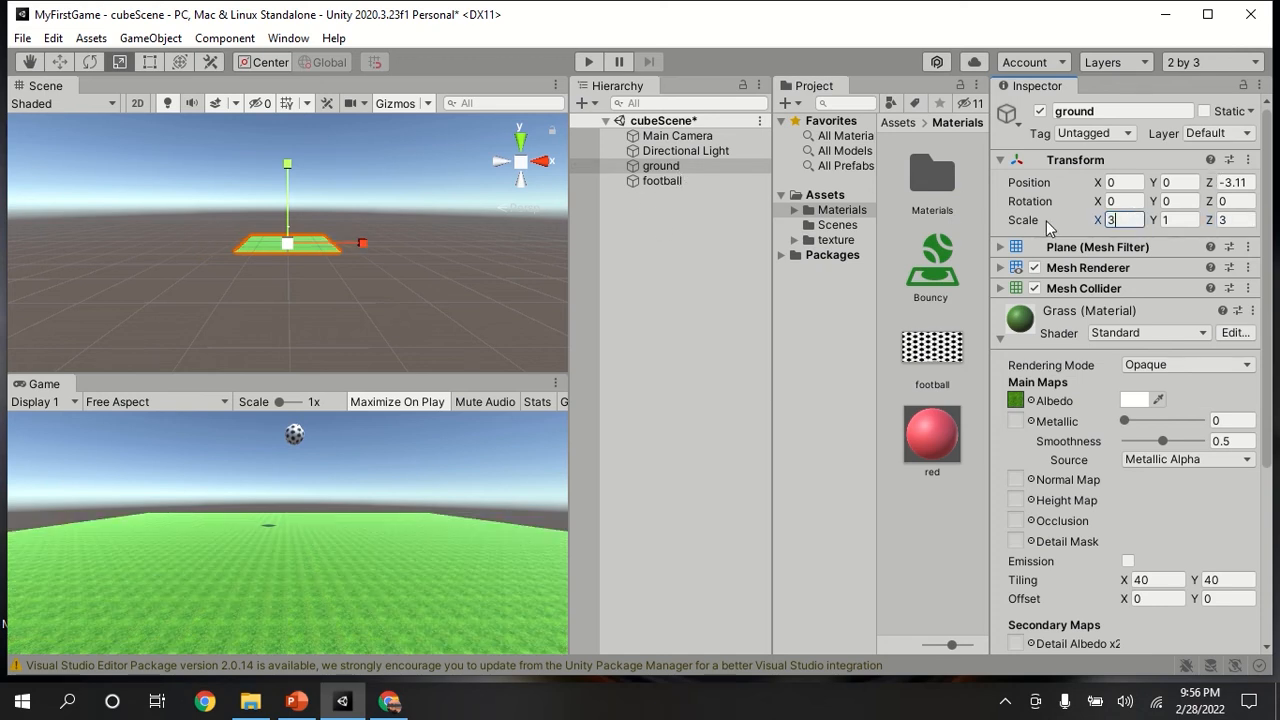
- Frame the football in the scene and set its Z position to -5
{"action": "double_click", "coordinate": [662, 180]}
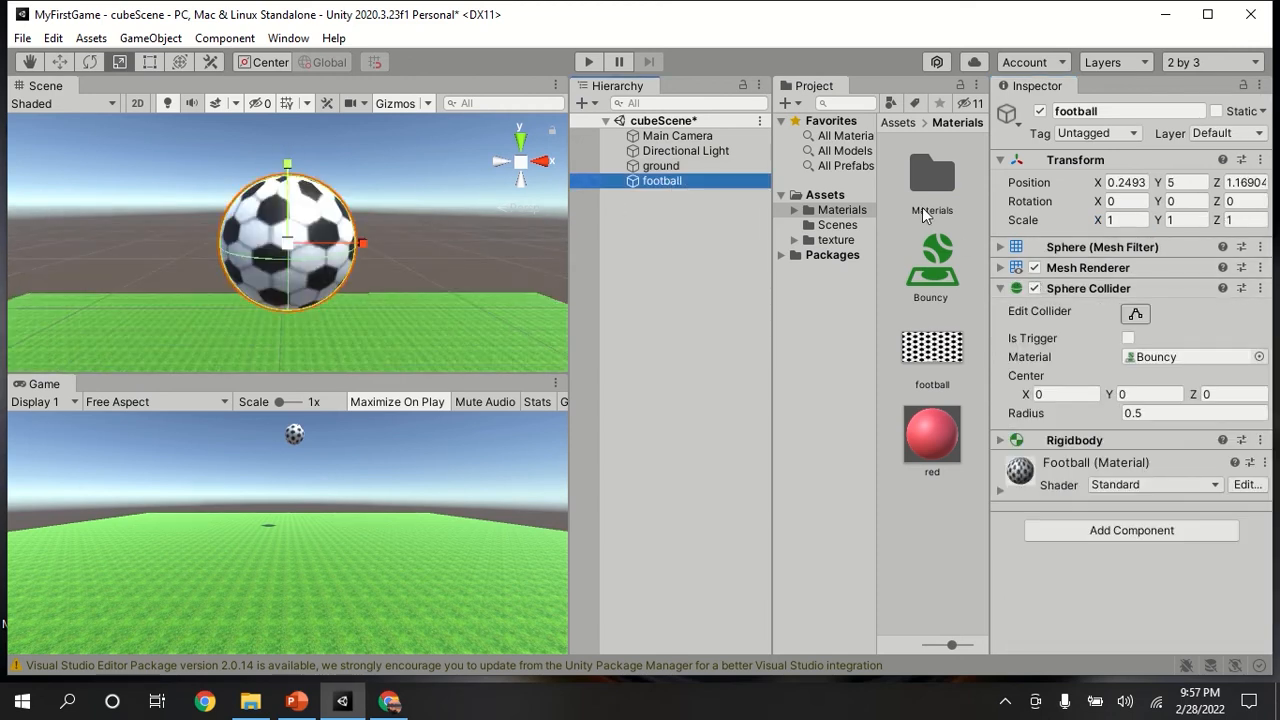
{"action": "left_click", "coordinate": [1262, 184]}
{"action": "left_click", "coordinate": [1264, 184]}
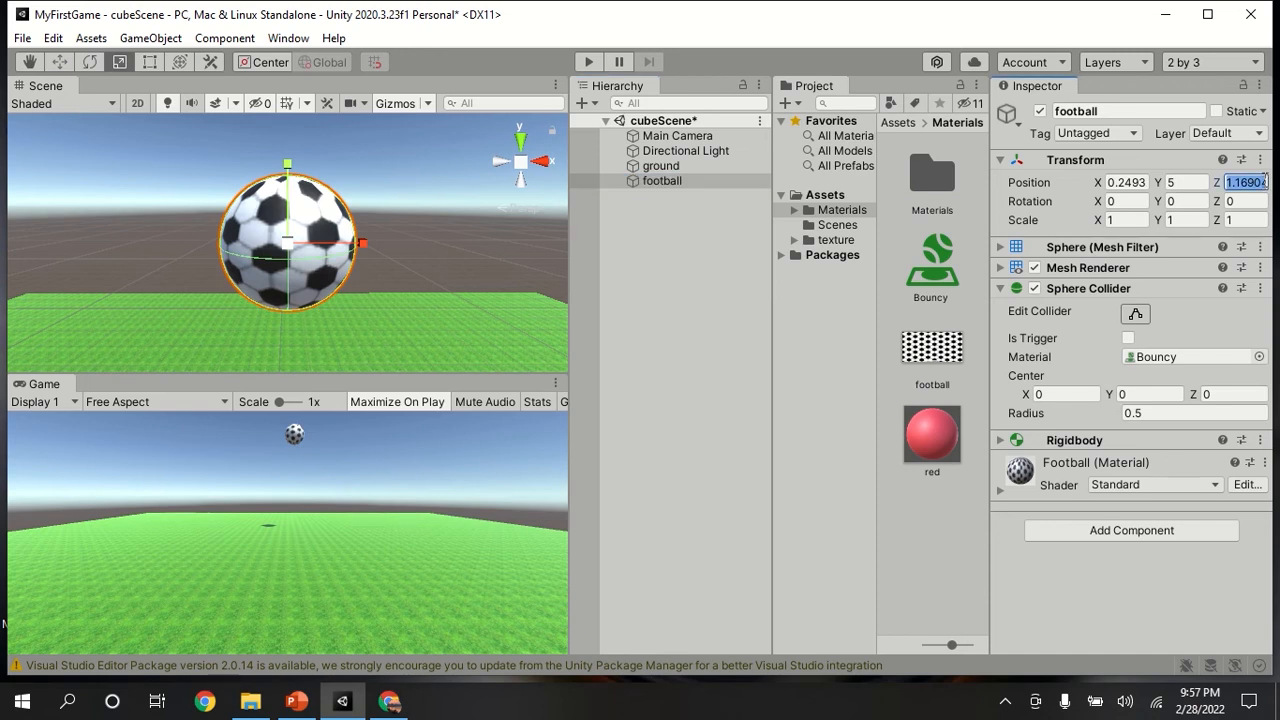
{"action": "type", "text": "-5"}
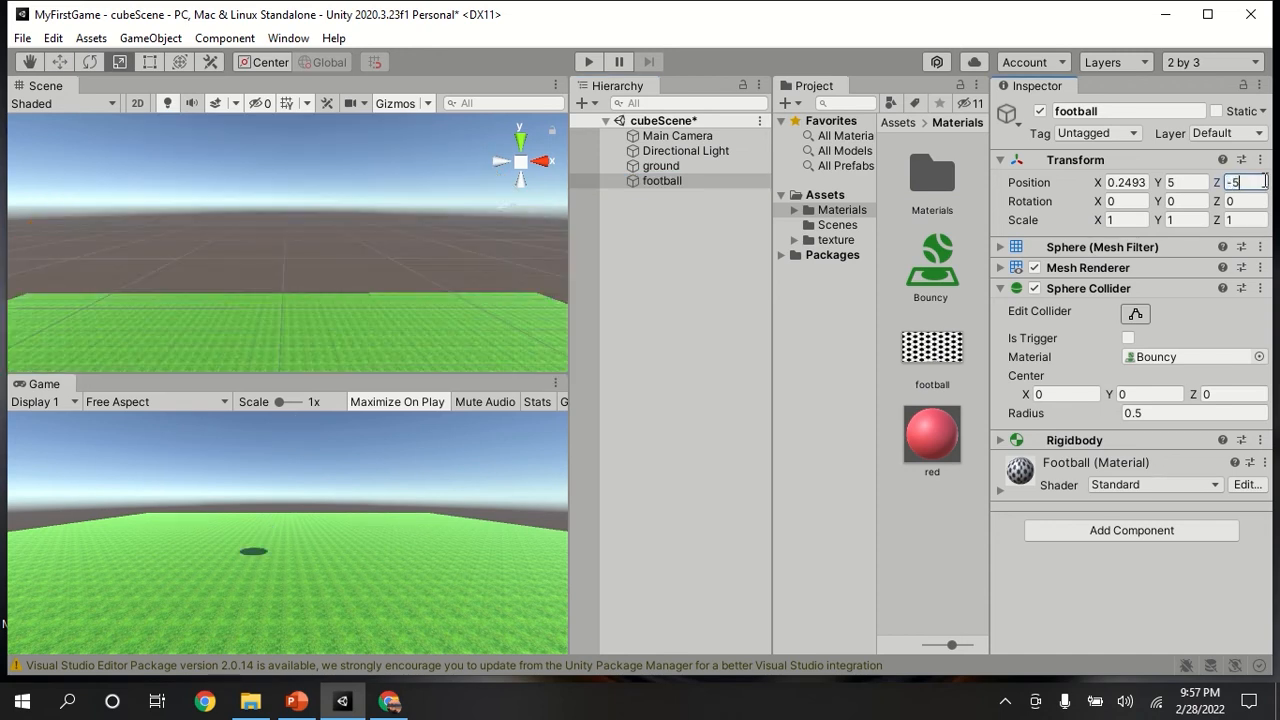
- Set the football's Z position to -15
{"action": "left_click", "coordinate": [652, 183]}
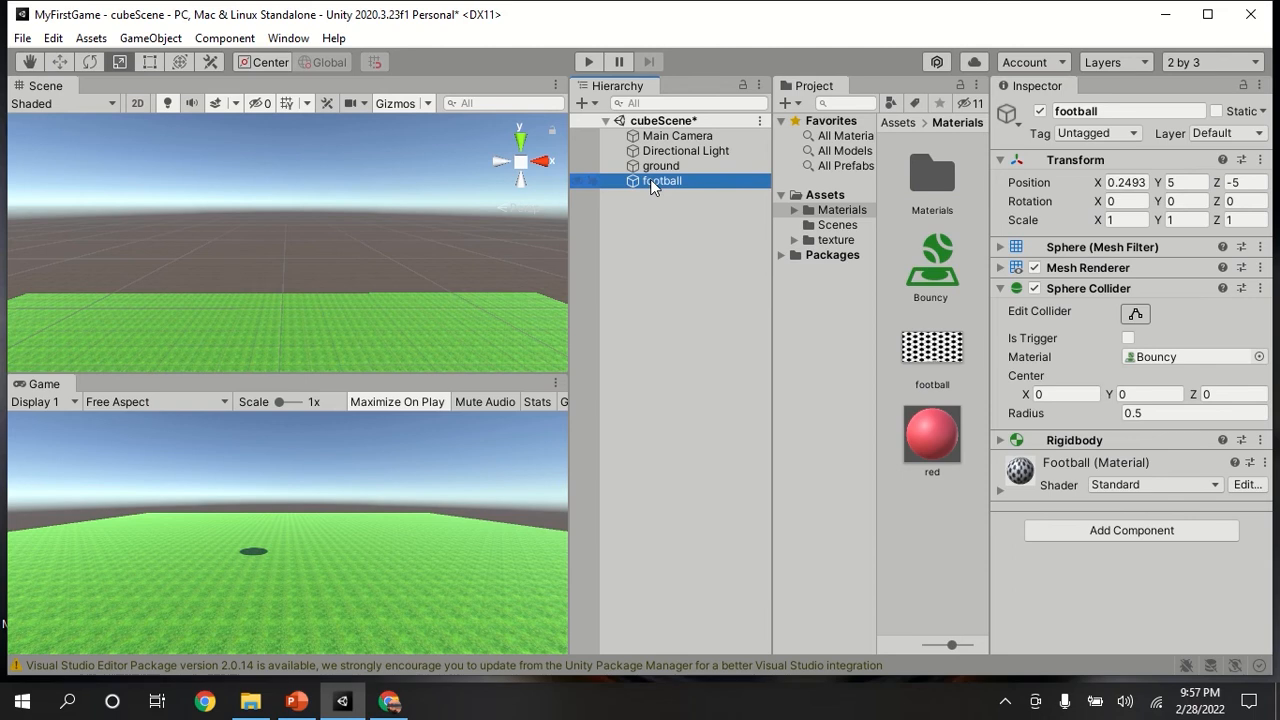
{"action": "double_click", "coordinate": [652, 183]}
{"action": "scroll", "coordinate": [322, 320], "scroll_direction": "down", "scroll_amount": 5}
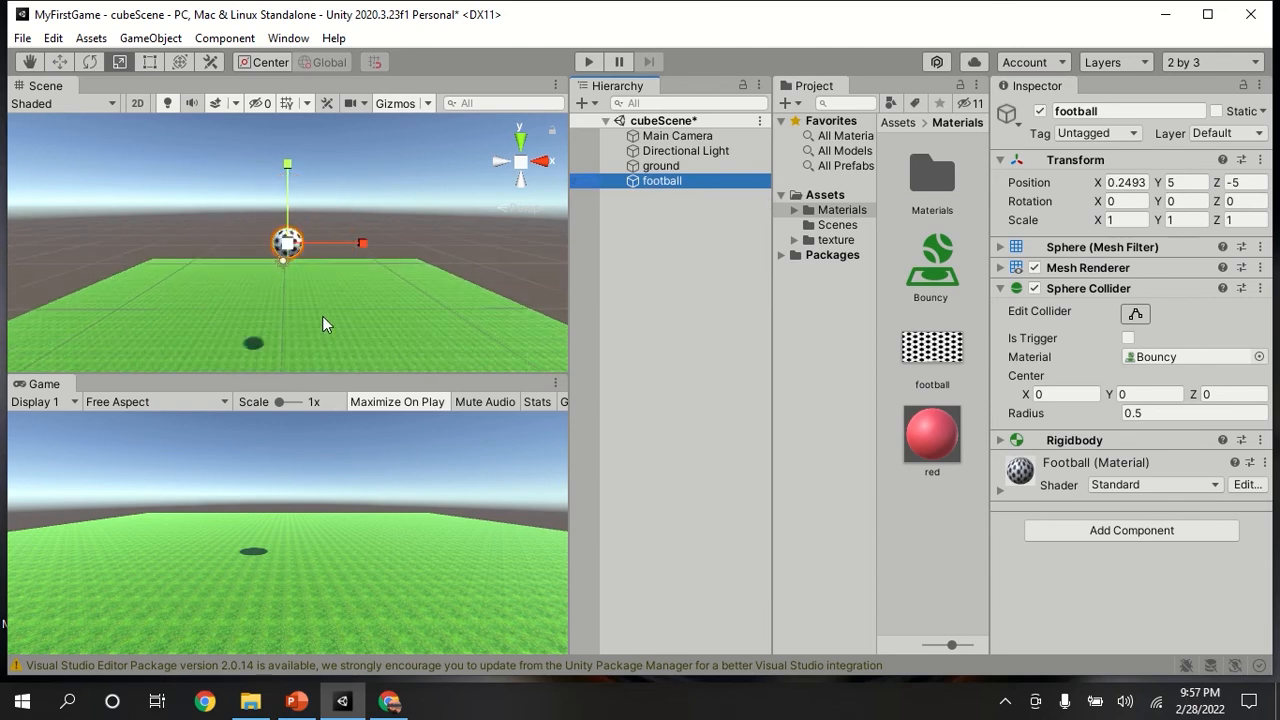
{"action": "scroll", "coordinate": [322, 316], "scroll_direction": "down", "scroll_amount": 4}
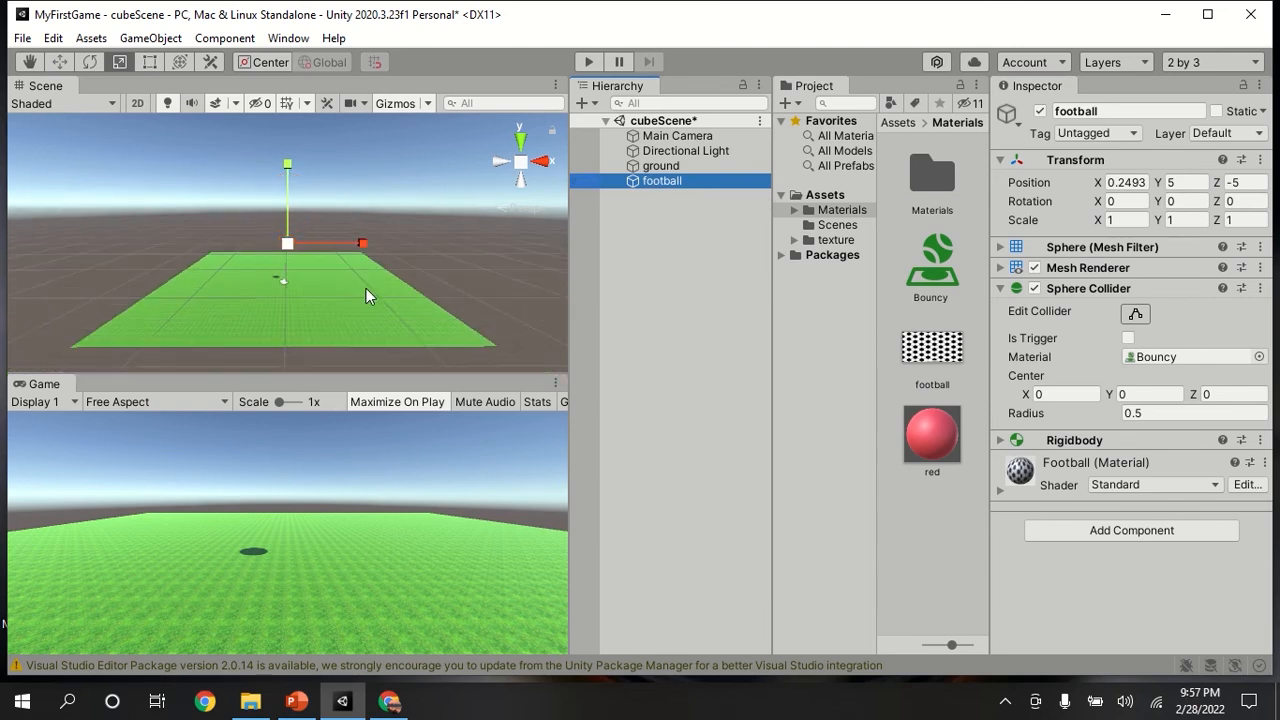
{"action": "left_click", "coordinate": [1250, 183]}
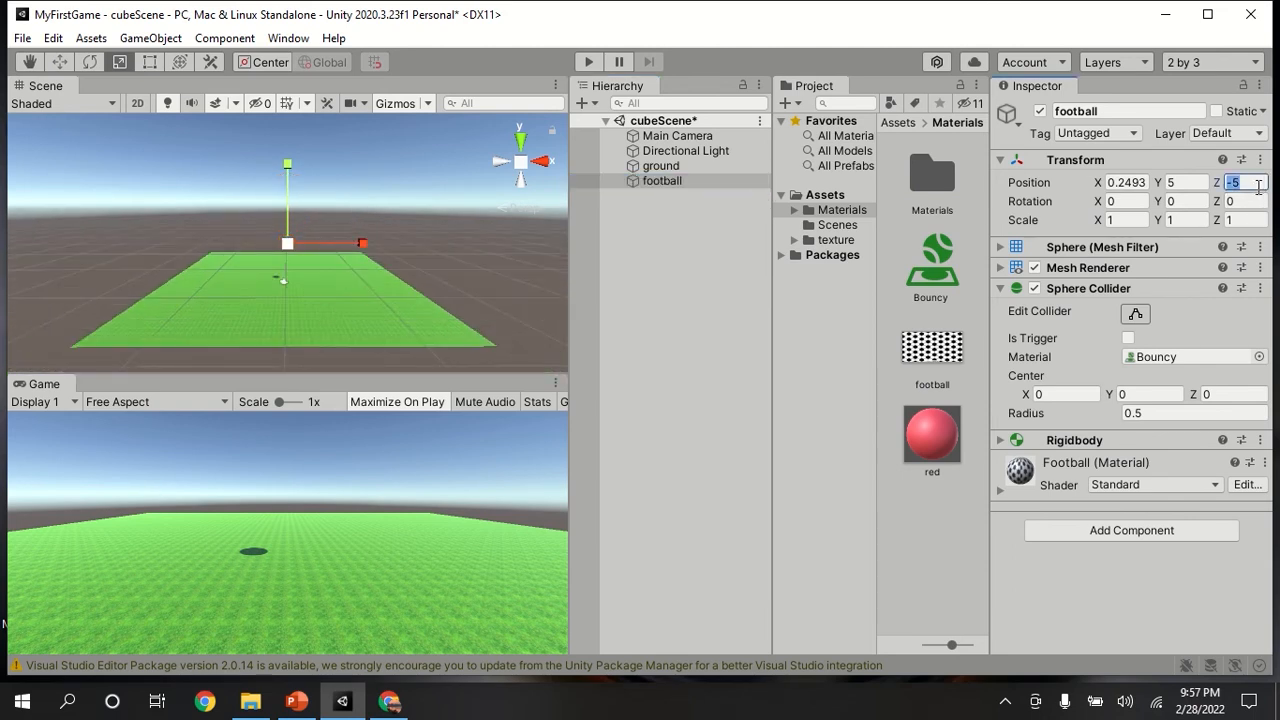
{"action": "type", "text": "-10"}
{"action": "key", "text": "BackSpace"}
{"action": "key", "text": "BackSpace"}
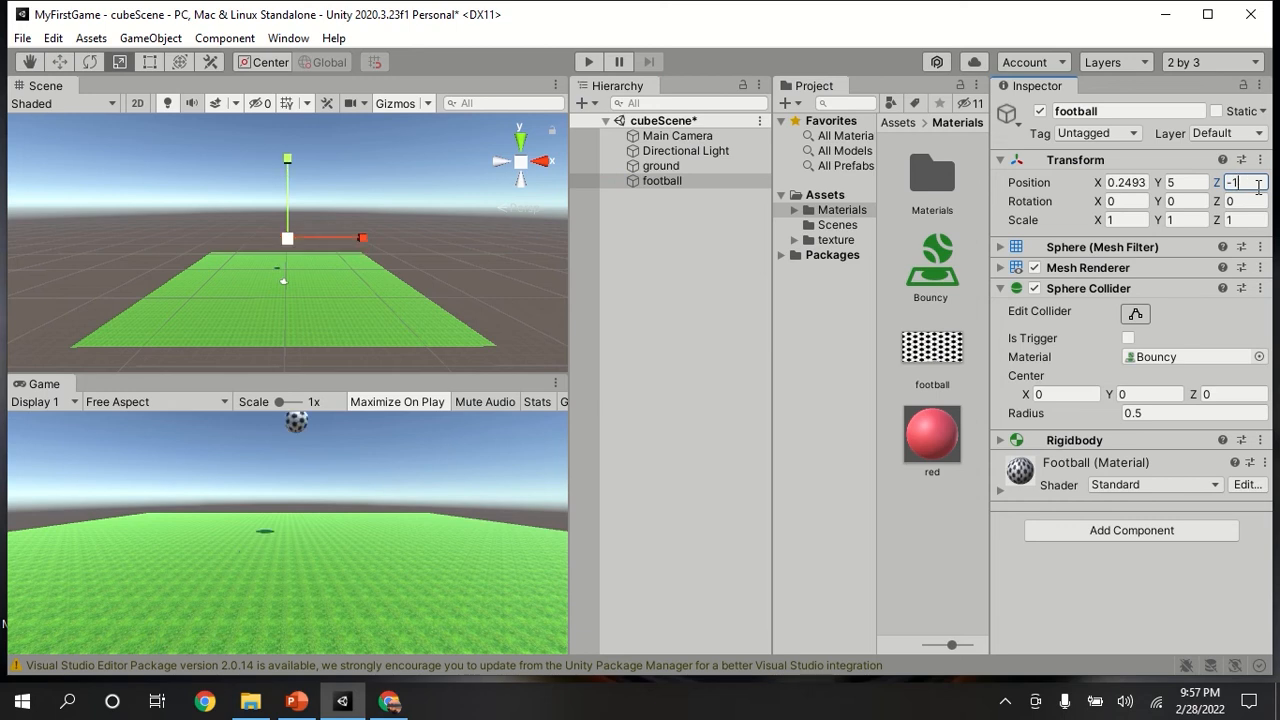
{"action": "type", "text": "20"}
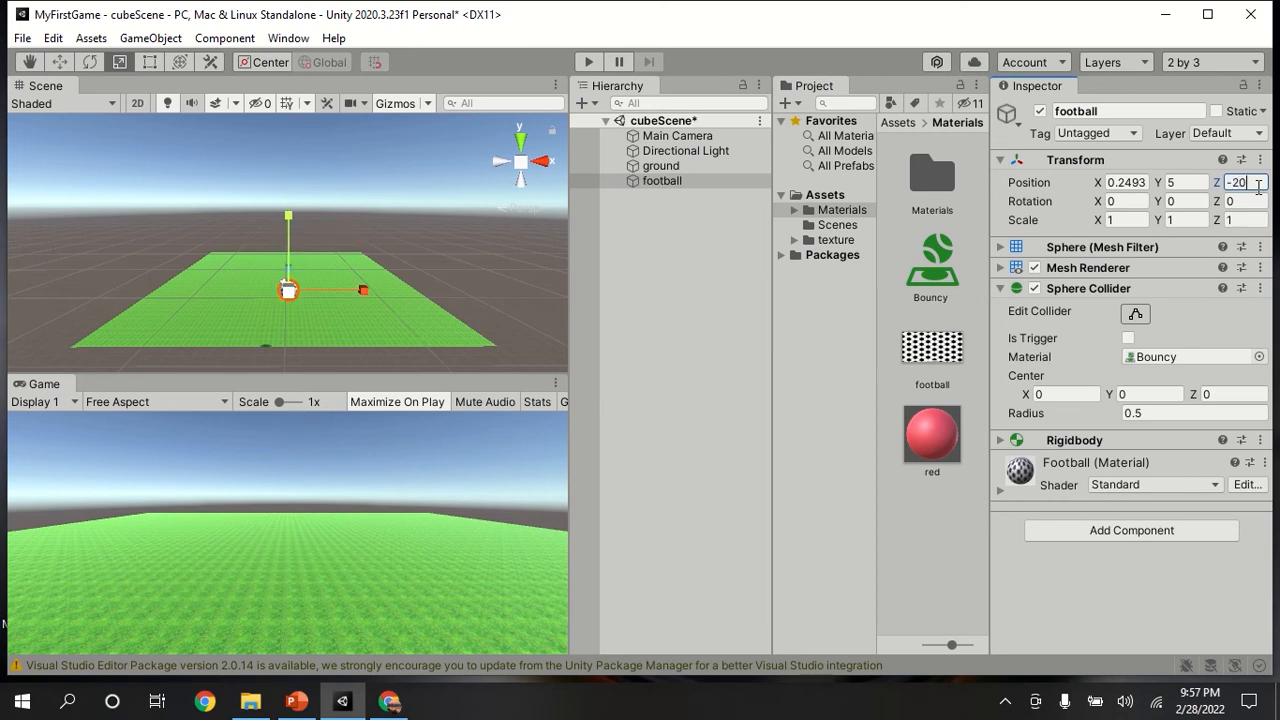
{"action": "key", "text": "BackSpace"}
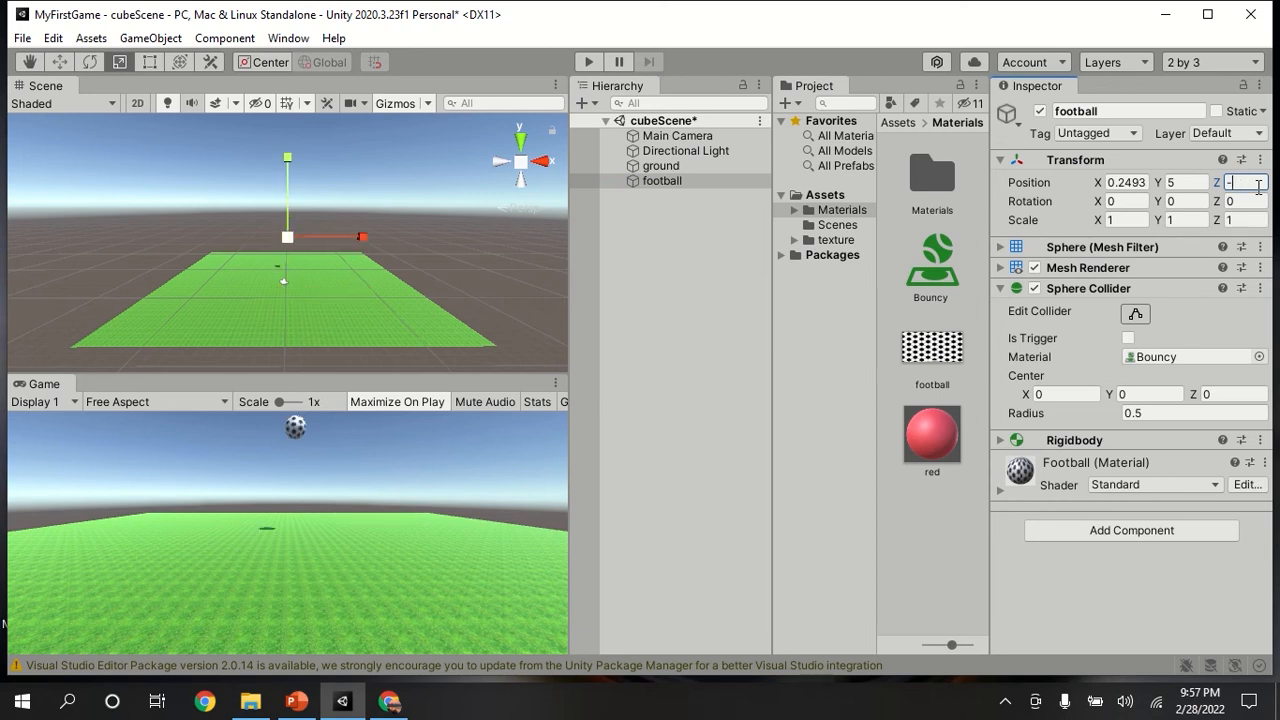
{"action": "type", "text": "15"}
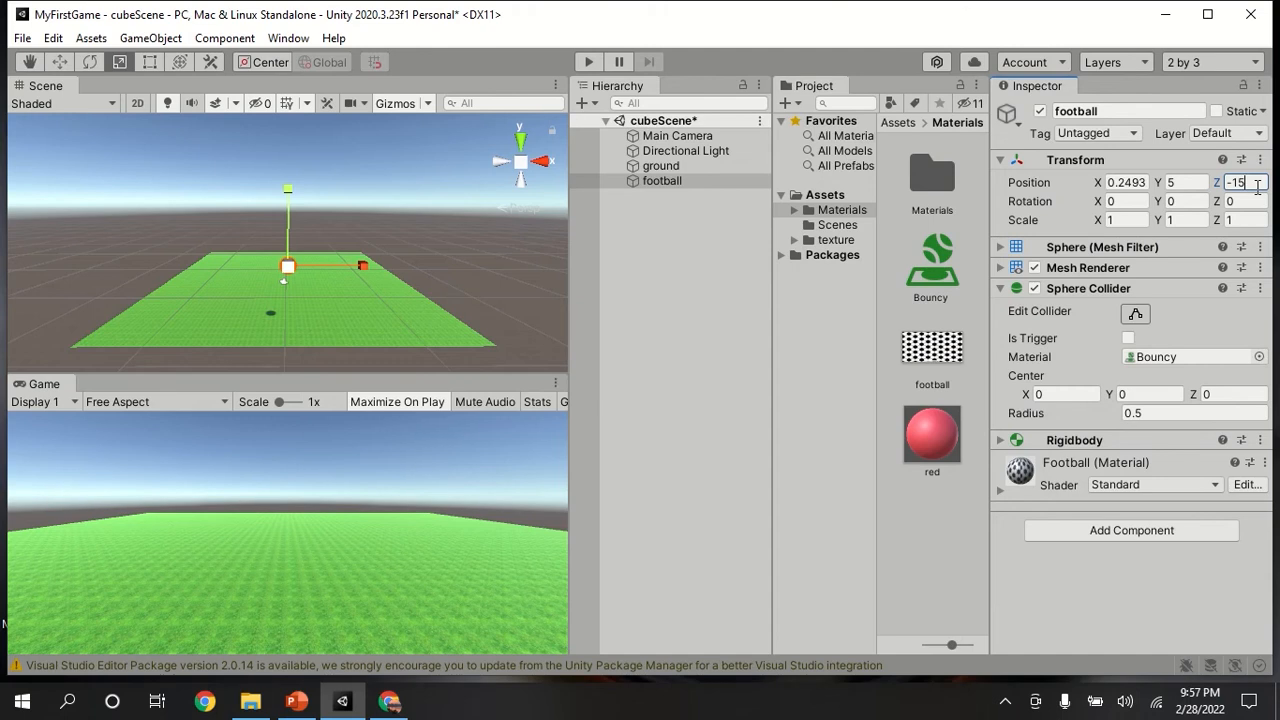
- Align the Main Camera with a scene view that shows both the football and the ground plane
{"action": "double_click", "coordinate": [653, 181]}
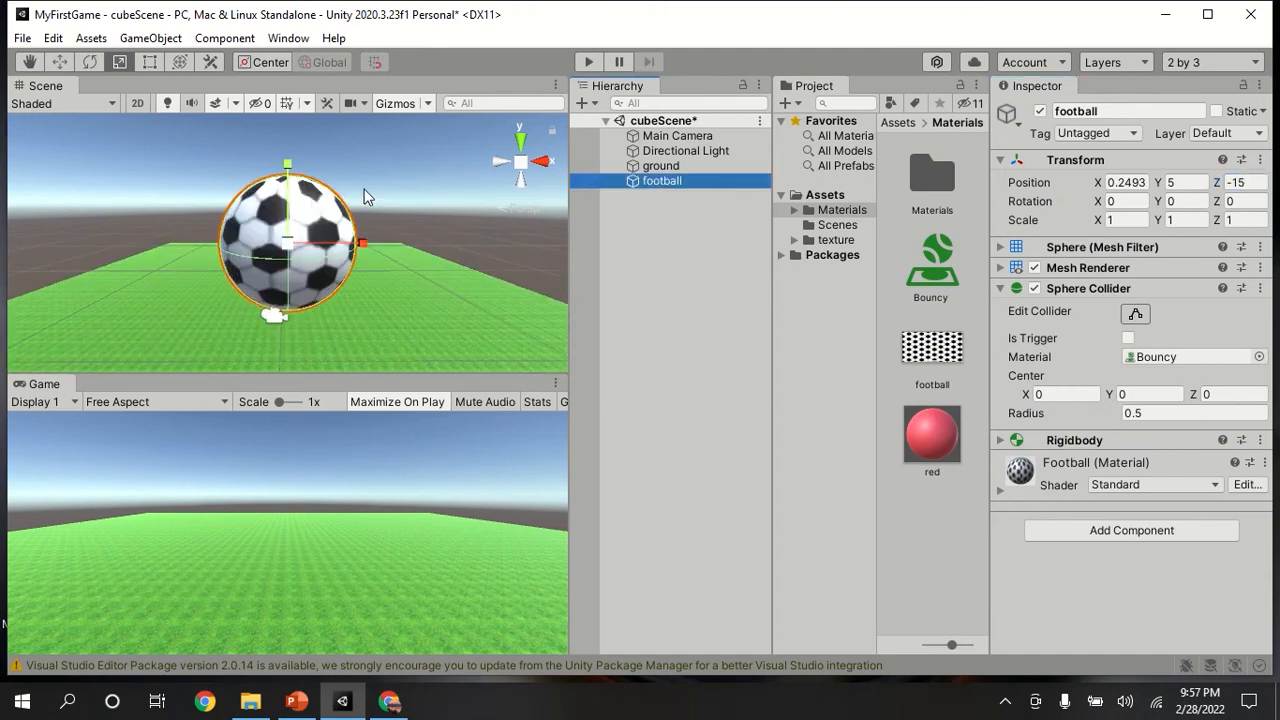
{"action": "scroll", "coordinate": [371, 268], "scroll_direction": "down", "scroll_amount": 8}
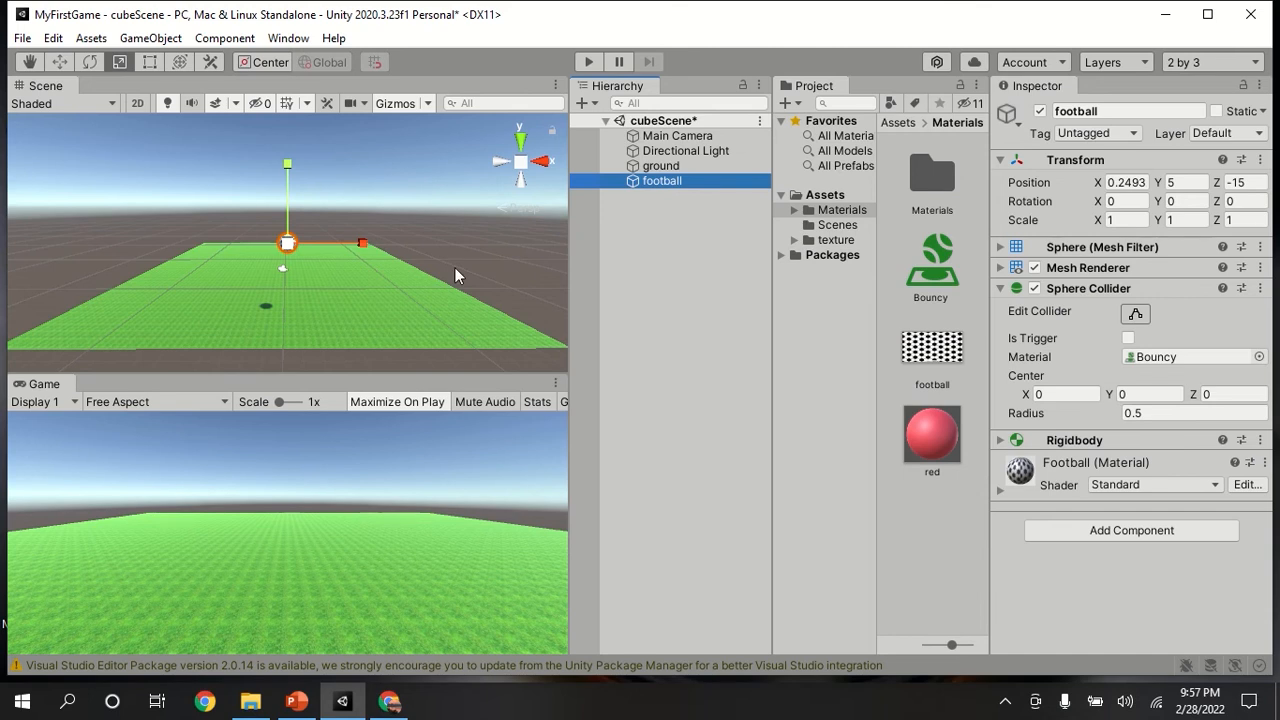
{"action": "left_click", "coordinate": [673, 137]}
{"action": "right_click", "coordinate": [671, 137]}
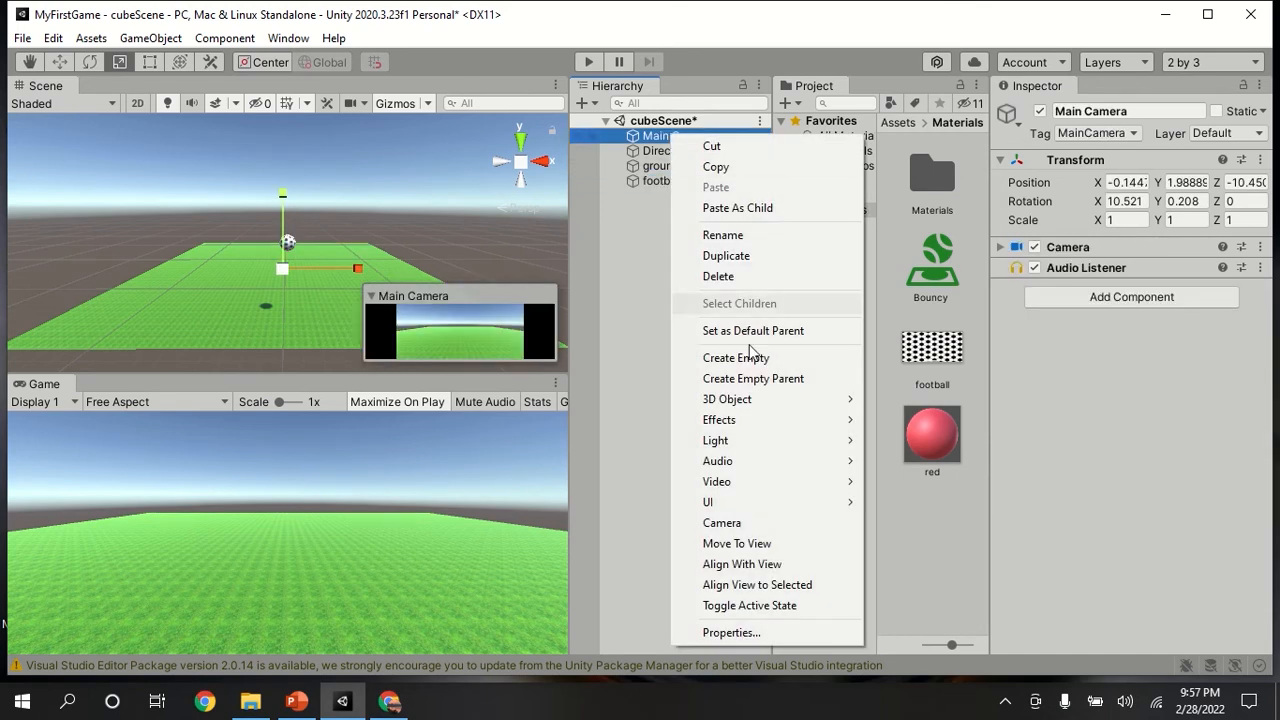
{"action": "left_click", "coordinate": [770, 566]}
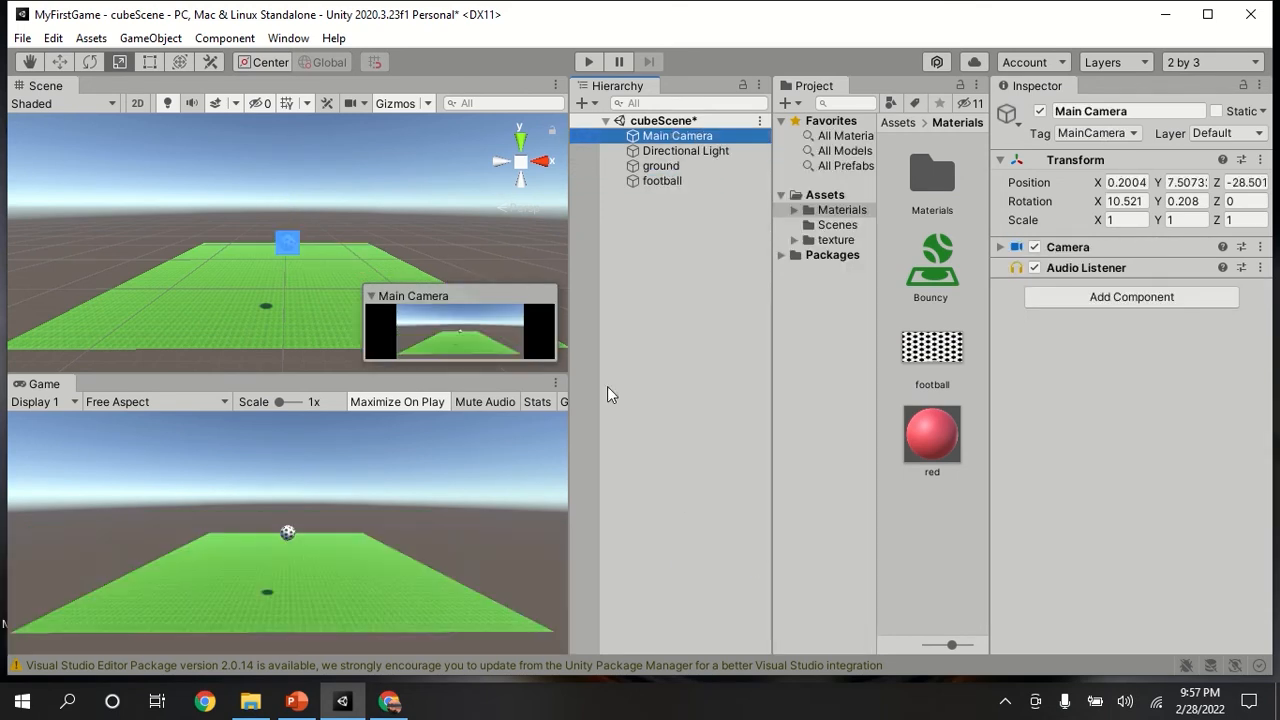
{"action": "left_click", "coordinate": [619, 456]}
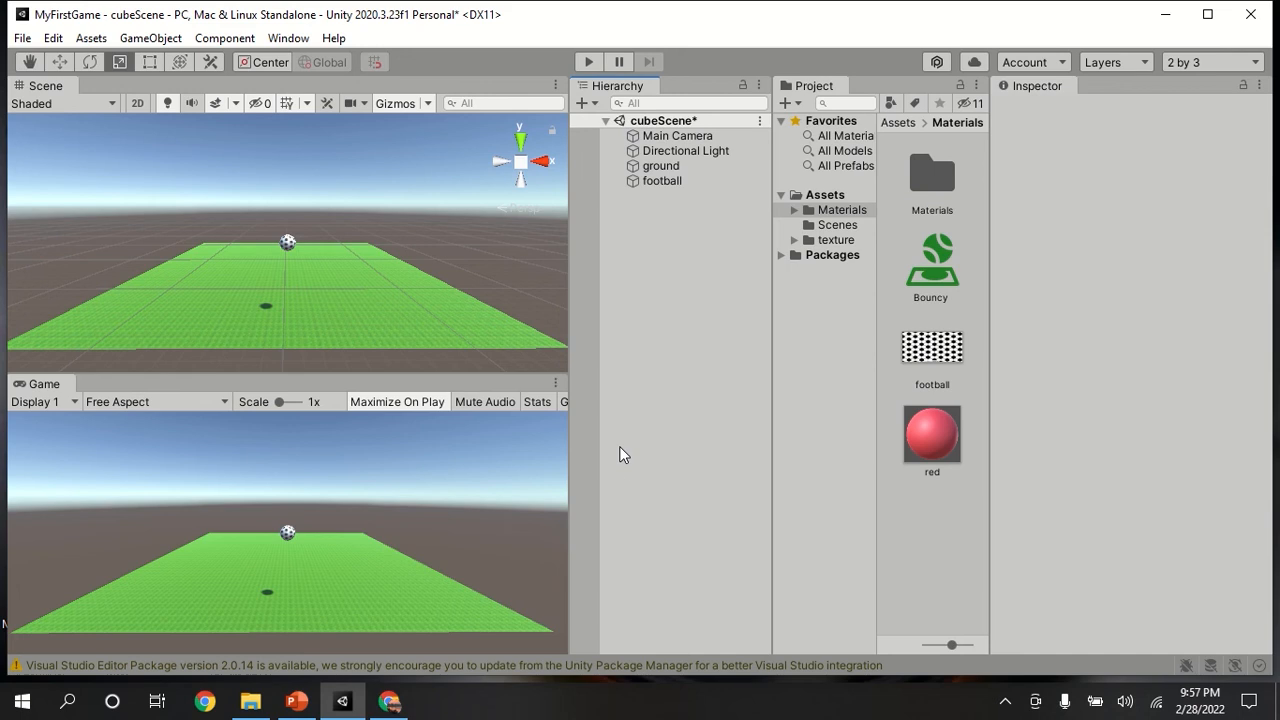
- Add a 3D cylinder to the scene and keep its default name
{"action": "left_click", "coordinate": [148, 39]}
{"action": "mouse_move", "coordinate": [149, 121]}
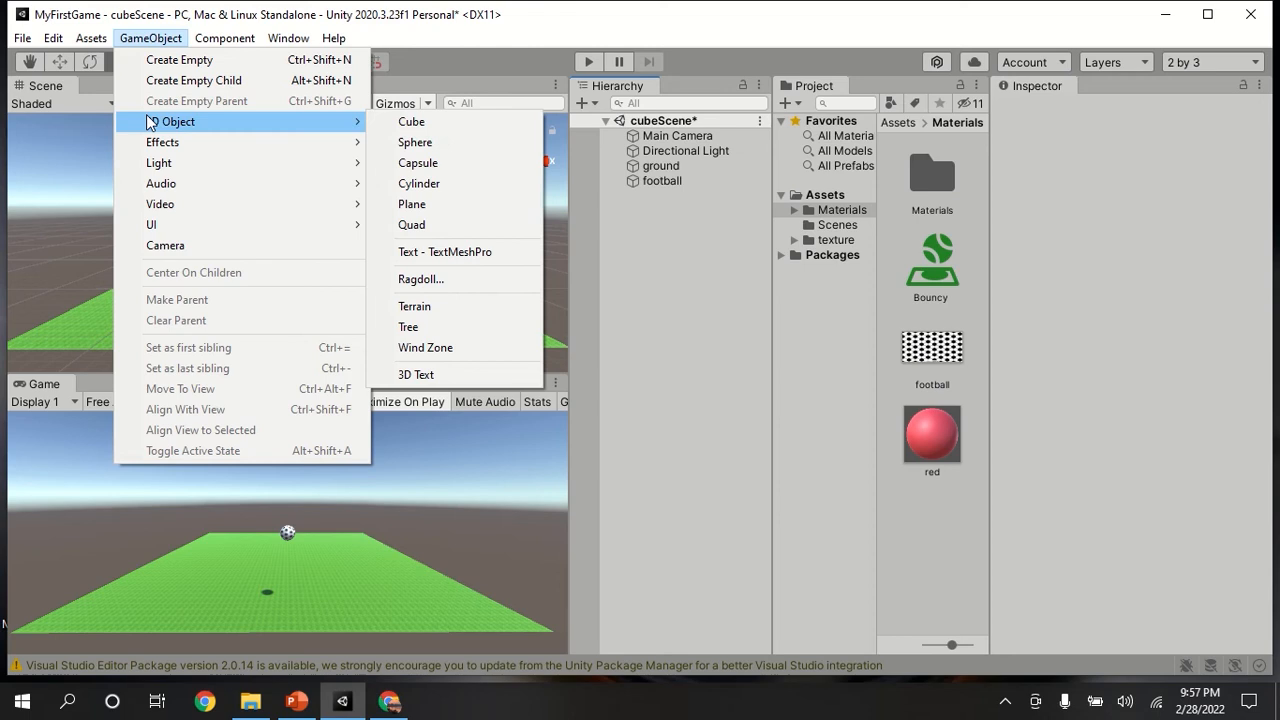
{"action": "left_click", "coordinate": [419, 184]}
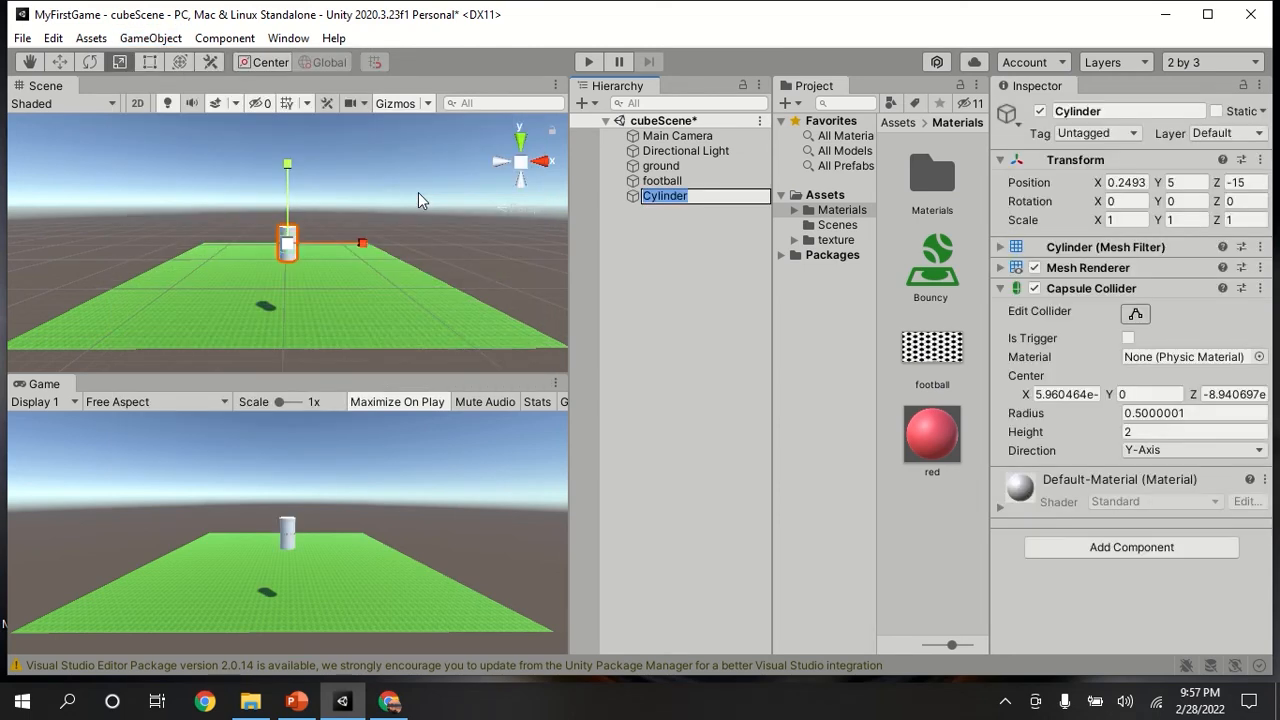
{"action": "left_click", "coordinate": [669, 310]}
- Move the cylinder away from the football to about X -5.4, Y 2.31, Z -17.25, near the front of the ground
{"action": "key", "text": "alt"}
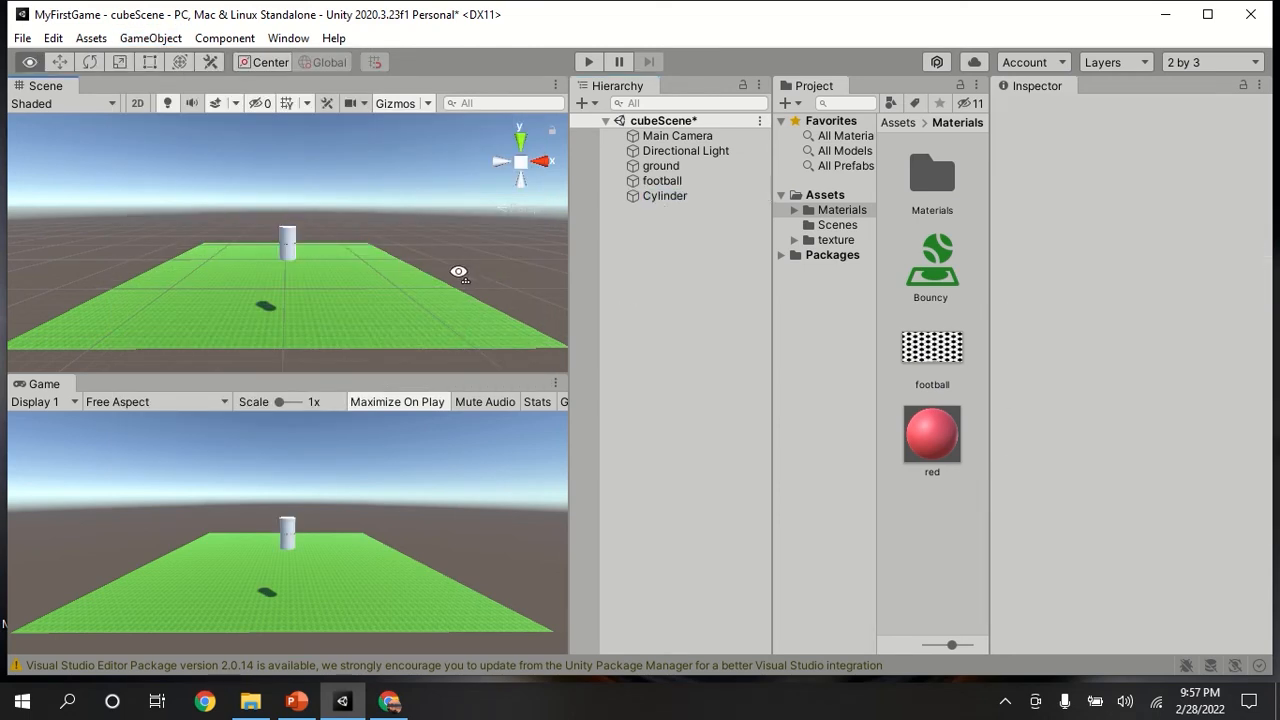
{"action": "left_click_drag", "start_coordinate": [459, 272], "coordinate": [343, 278], "text": "alt"}
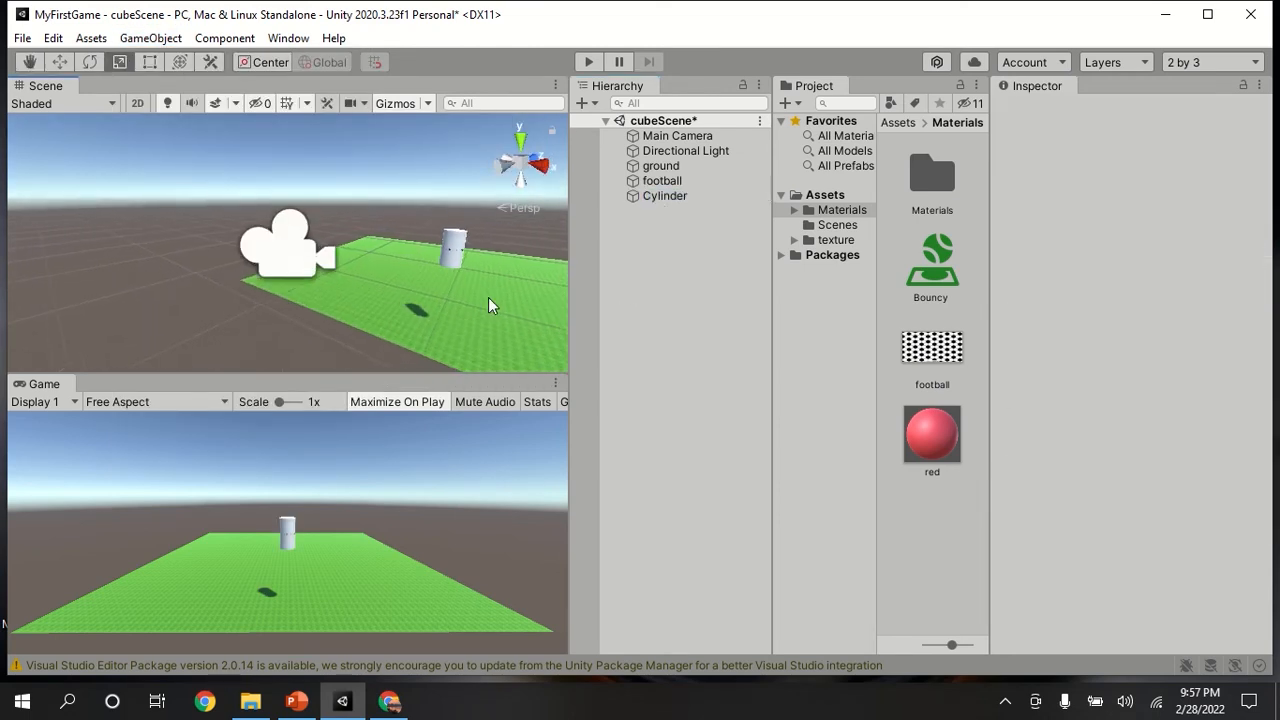
{"action": "left_click_drag", "start_coordinate": [488, 297], "coordinate": [305, 296]}
{"action": "scroll", "coordinate": [209, 264], "scroll_direction": "down", "scroll_amount": 1}
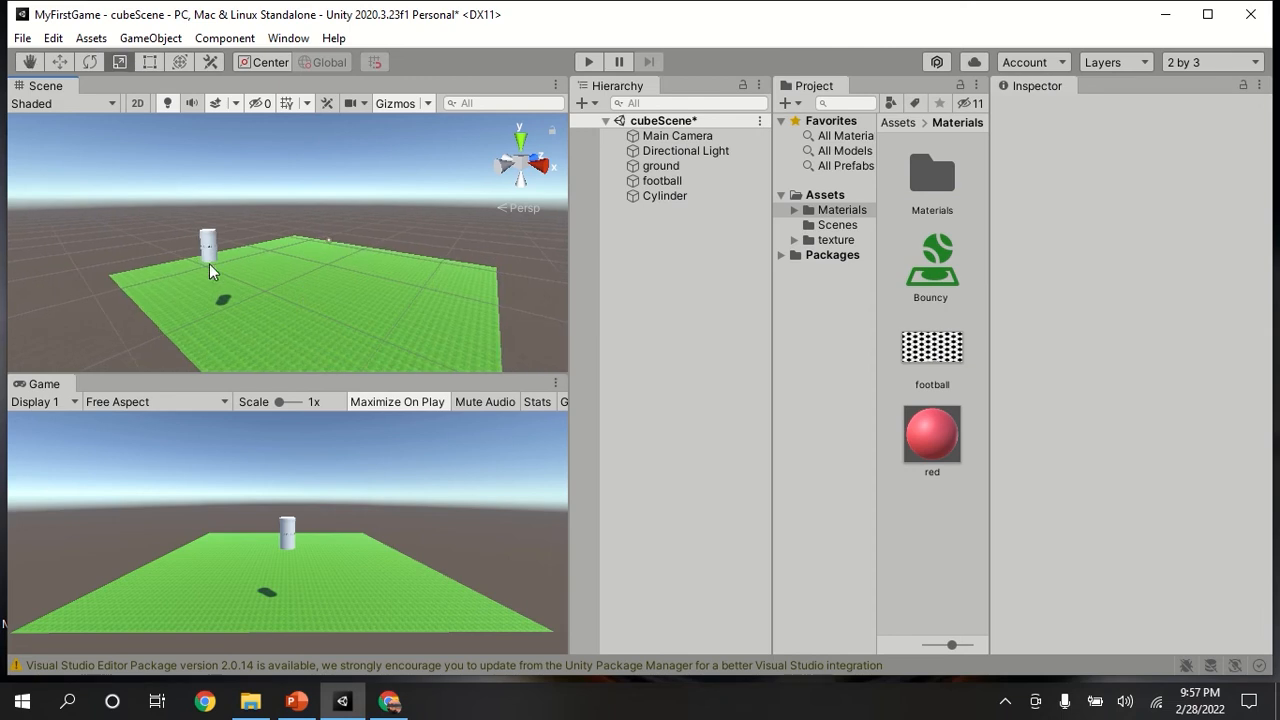
{"action": "left_click", "coordinate": [58, 62]}
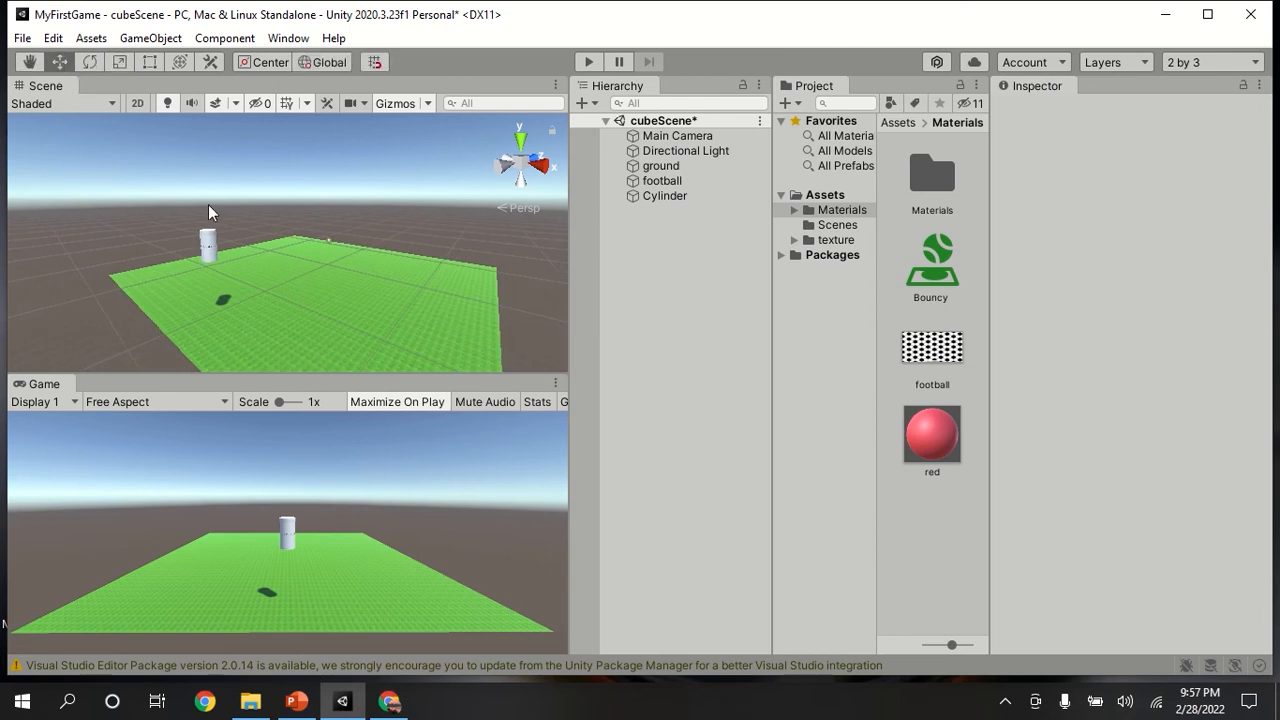
{"action": "left_click", "coordinate": [665, 196]}
{"action": "left_click_drag", "start_coordinate": [262, 231], "coordinate": [180, 299]}
{"action": "right_click_drag", "start_coordinate": [261, 300], "coordinate": [363, 245]}
{"action": "middle_click_drag", "start_coordinate": [314, 299], "coordinate": [449, 272]}
{"action": "right_click_drag", "start_coordinate": [385, 309], "coordinate": [336, 283]}
{"action": "scroll", "coordinate": [473, 277], "scroll_direction": "down", "scroll_amount": 4}
{"action": "left_click_drag", "start_coordinate": [330, 280], "coordinate": [257, 284]}
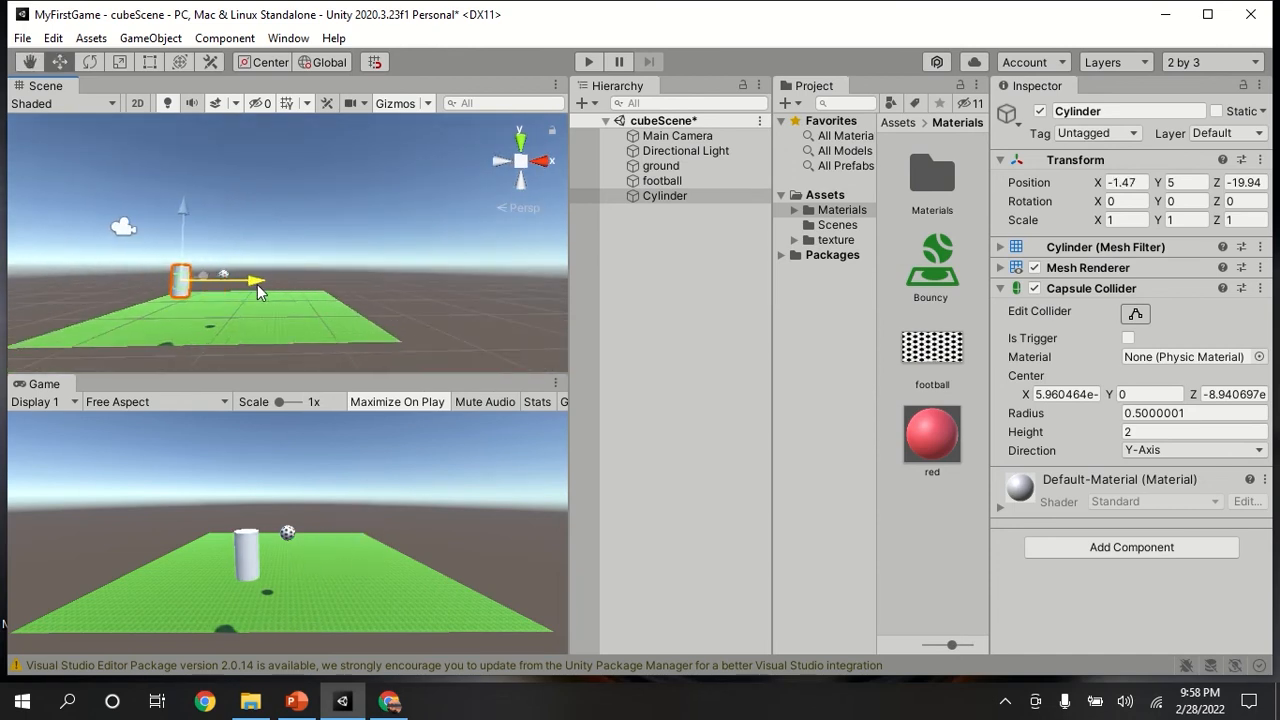
{"action": "left_click_drag", "start_coordinate": [172, 211], "coordinate": [173, 251]}
{"action": "mouse_move", "coordinate": [208, 309]}
{"action": "left_mouse_down"}
{"action": "mouse_move", "coordinate": [245, 312]}
{"action": "mouse_move", "coordinate": [215, 318]}
{"action": "left_mouse_up"}
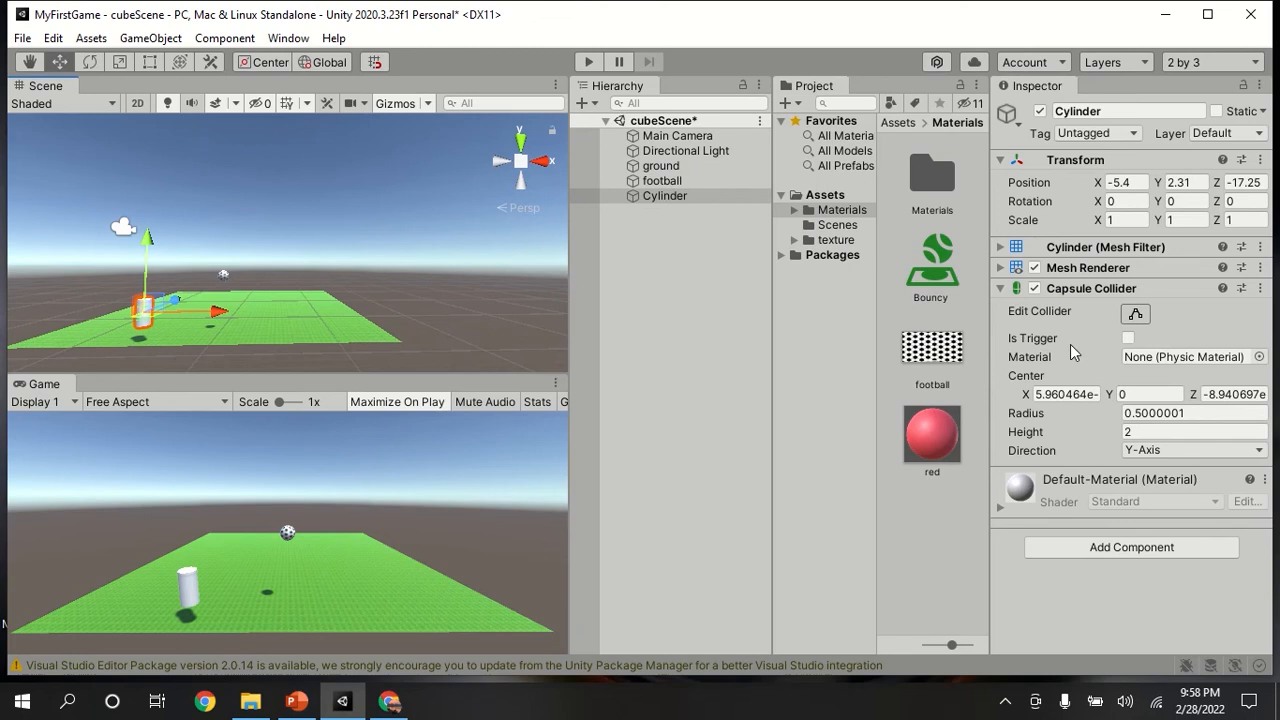
- Rename the cylinder as goal
{"action": "right_click", "coordinate": [679, 196]}
{"action": "left_click", "coordinate": [712, 272]}
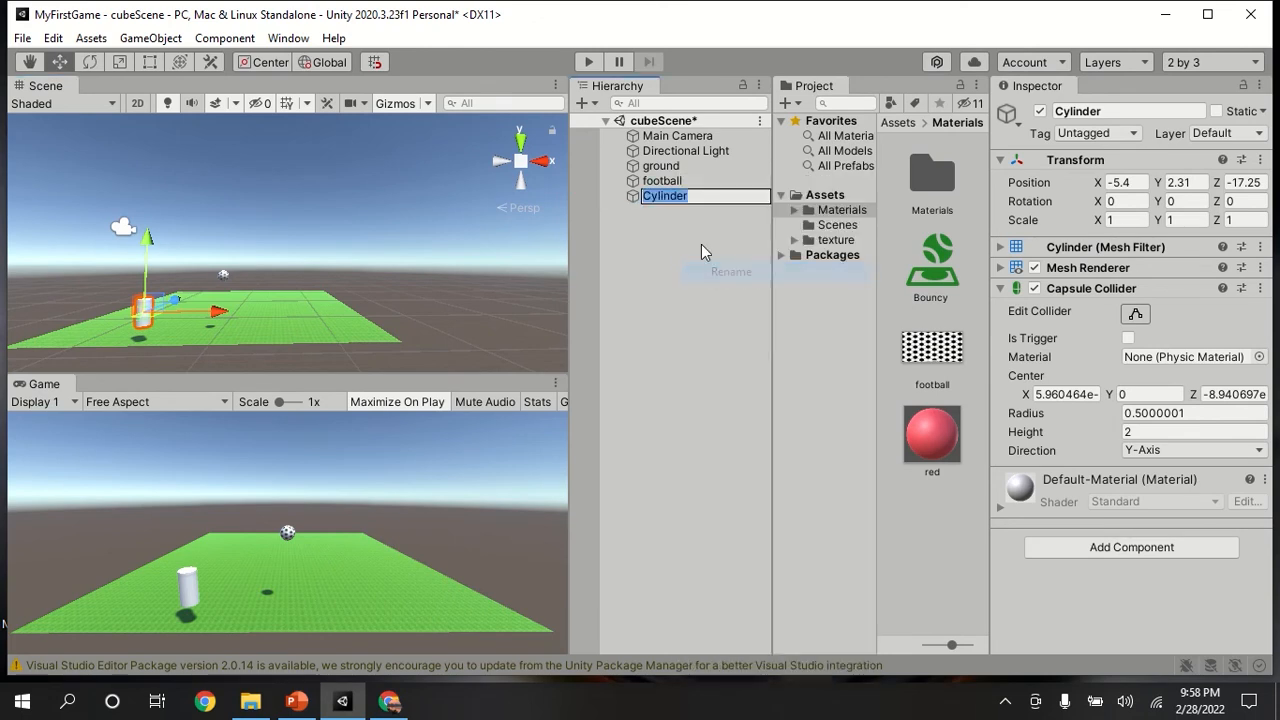
{"action": "type", "text": "goal"}
{"action": "left_click", "coordinate": [636, 331]}
- Thin the goal cylinder into a post by setting its X scale and Z scale to 0.2
{"action": "left_click", "coordinate": [653, 197]}
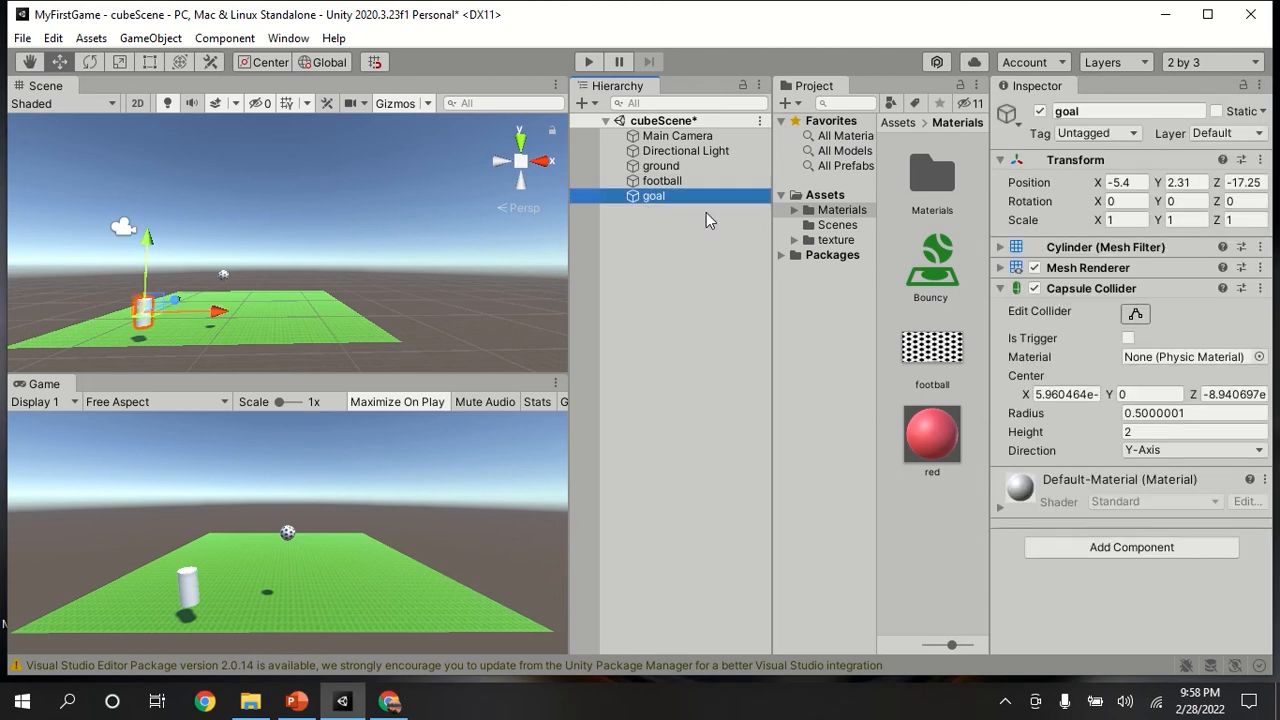
{"action": "left_click", "coordinate": [1120, 219]}
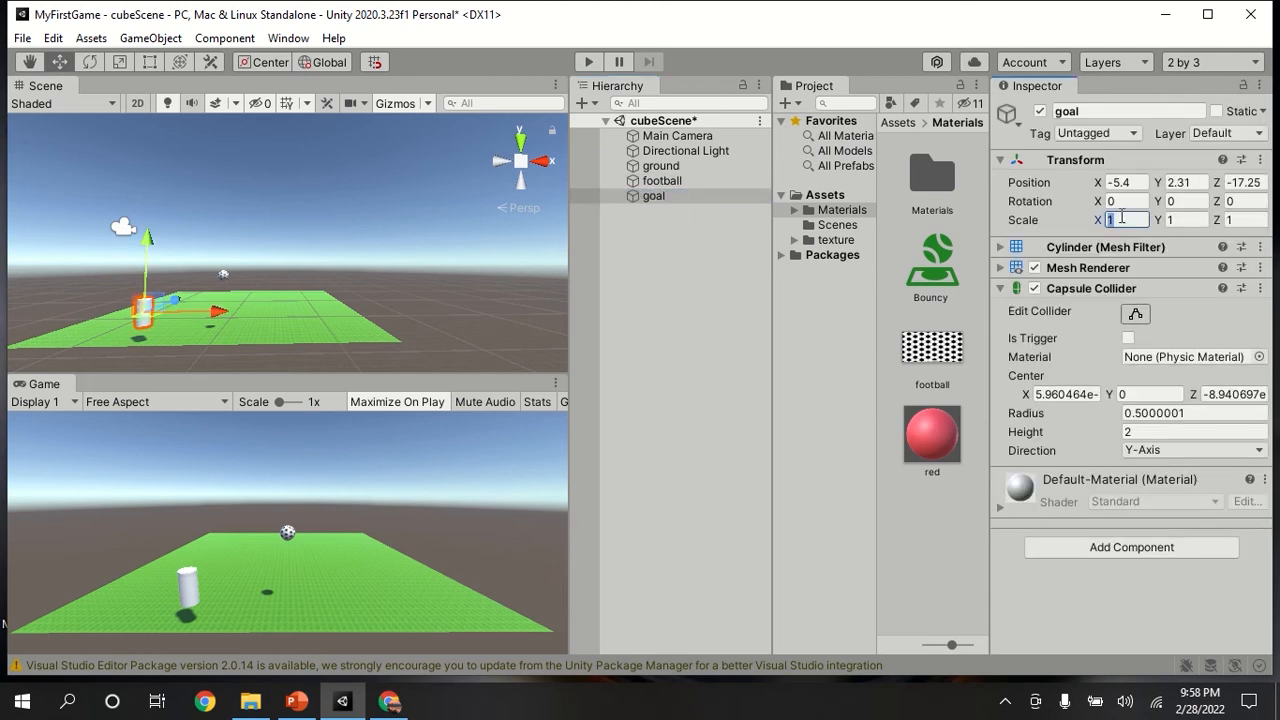
{"action": "type", "text": "0.2"}
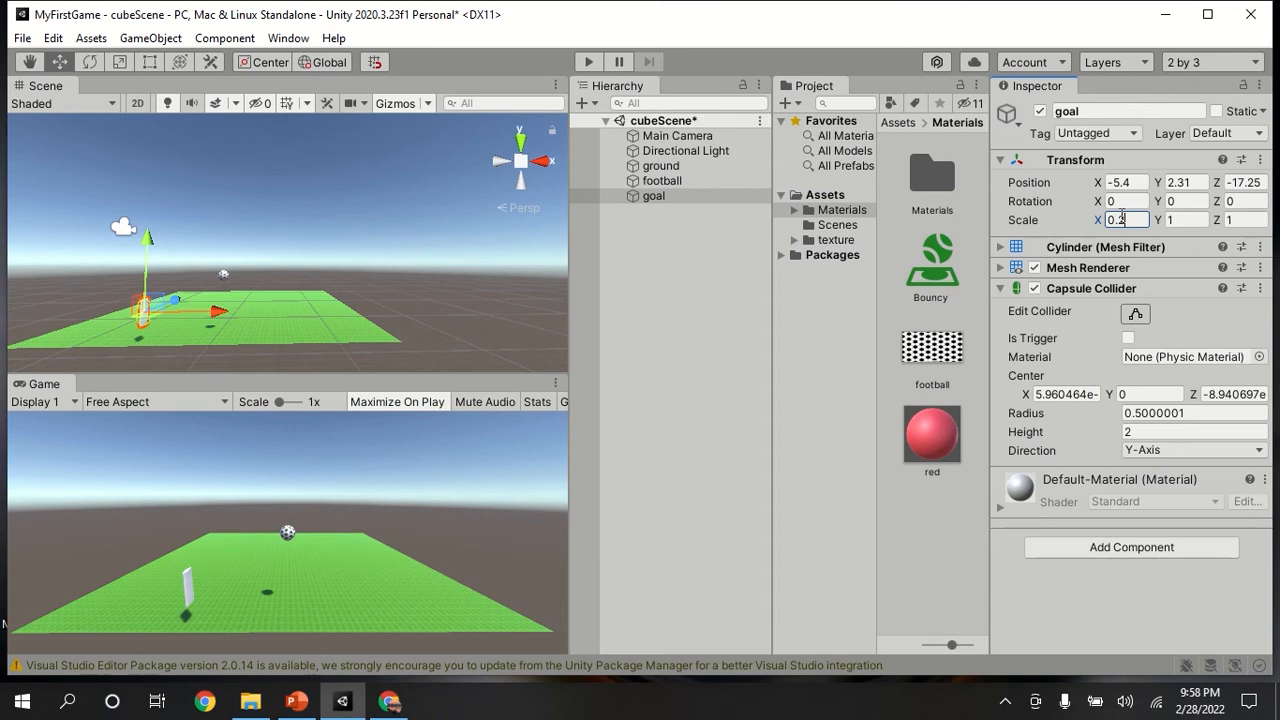
{"action": "left_click", "coordinate": [1243, 220]}
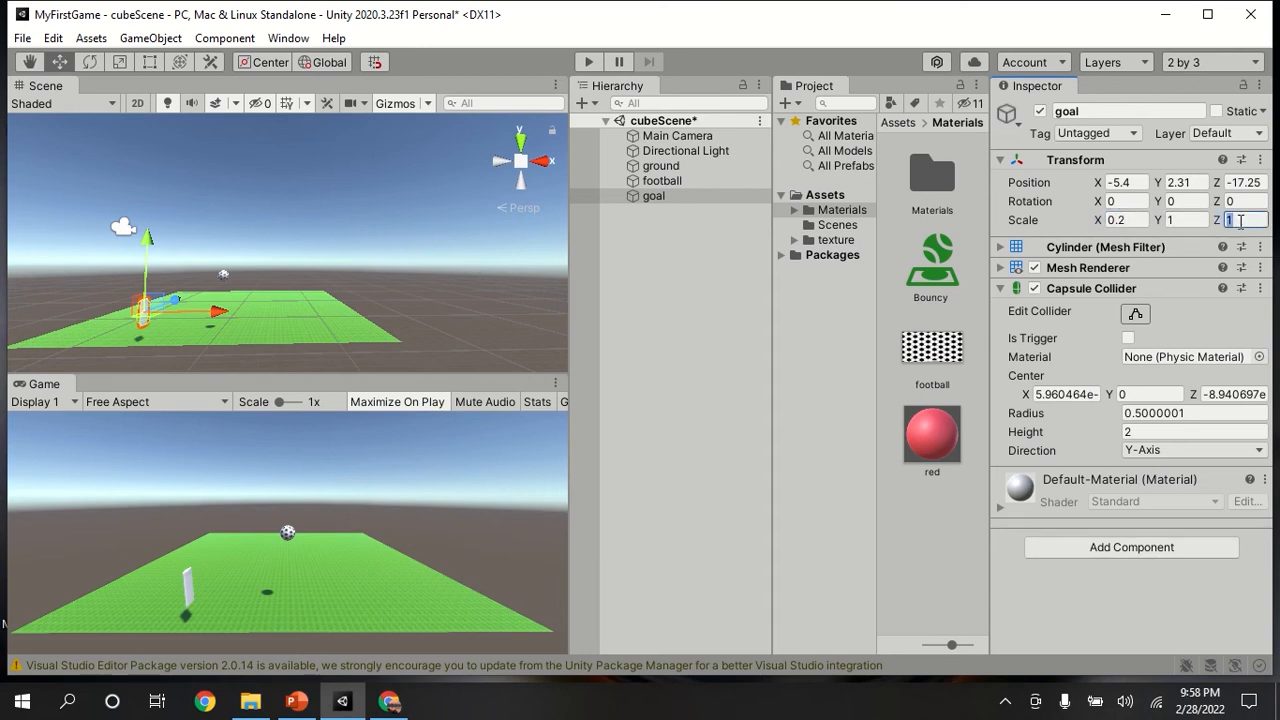
{"action": "type", "text": "0.2"}
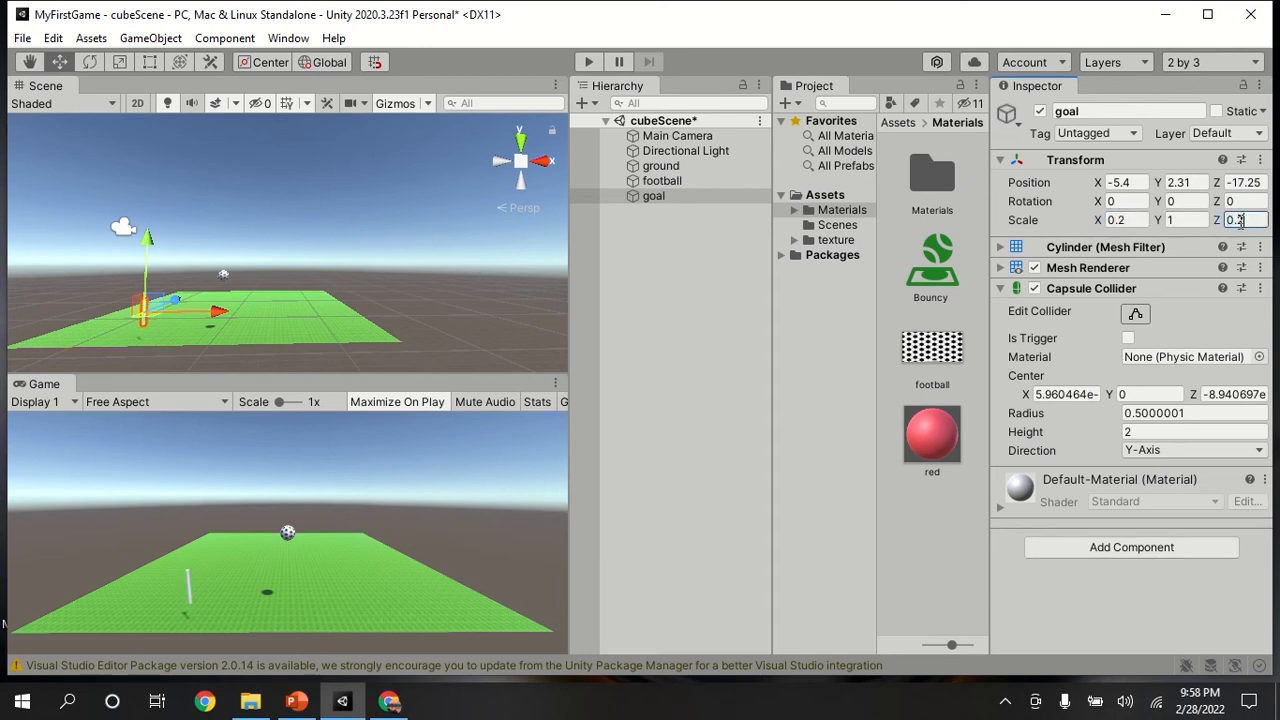
- Set the goal post's Y scale to 5 and raise the post to about Y 5.01
{"action": "left_click", "coordinate": [1184, 220]}
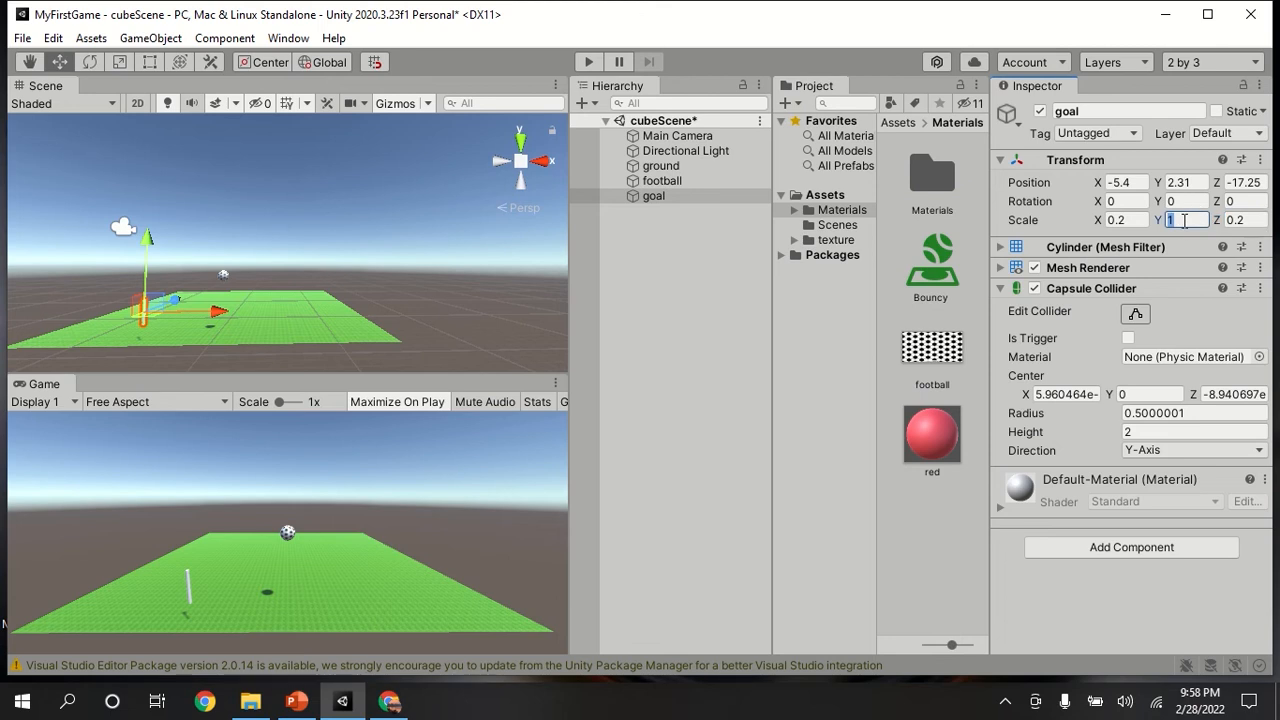
{"action": "type", "text": "5"}
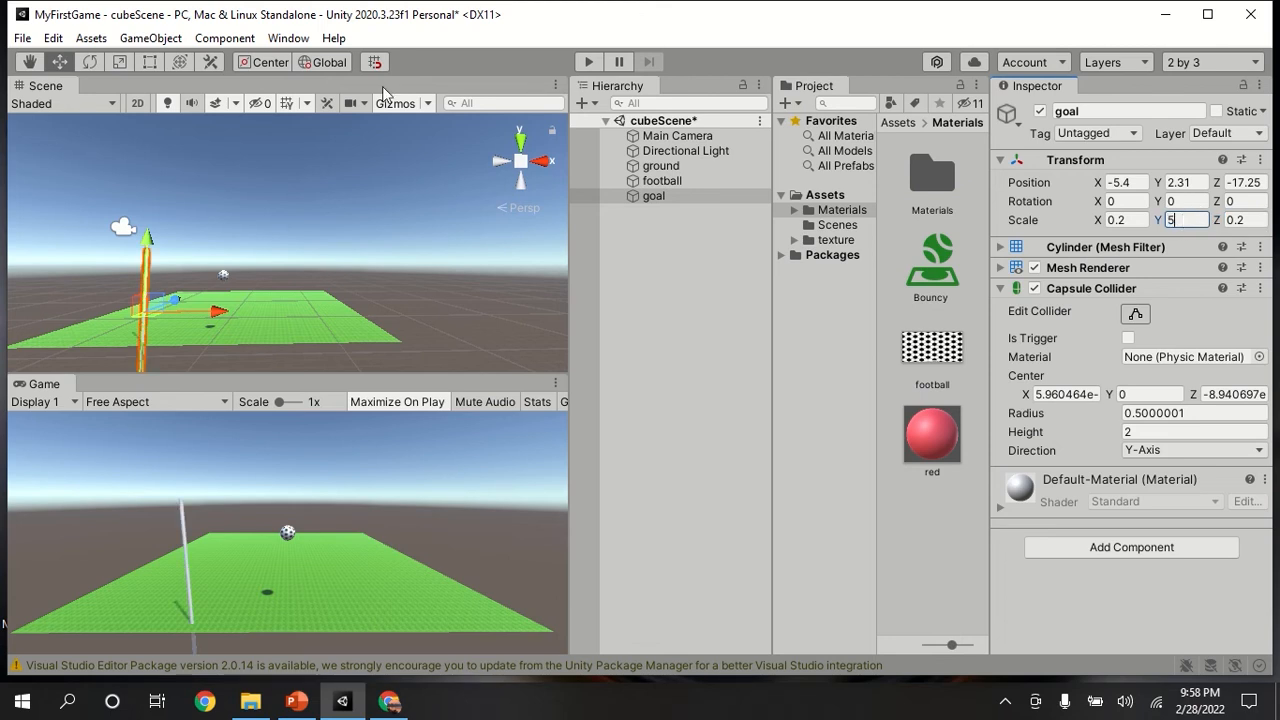
{"action": "left_click_drag", "start_coordinate": [147, 242], "coordinate": [152, 205]}
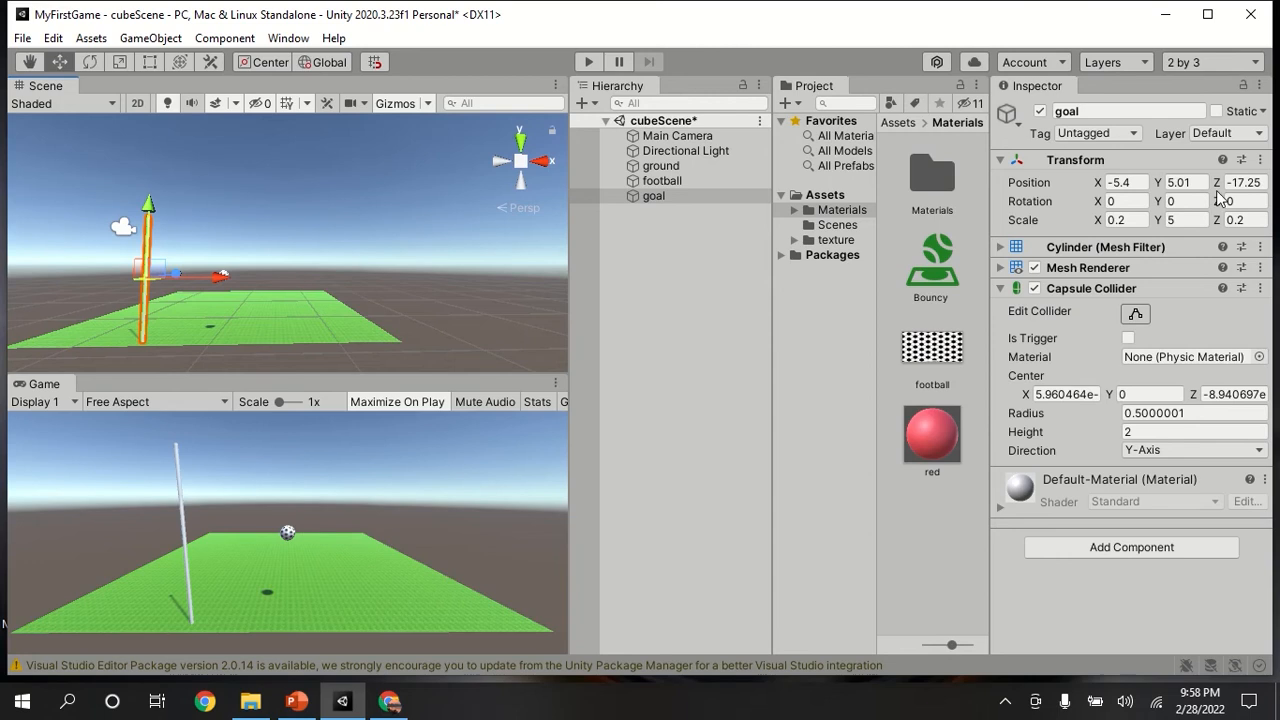
- Set the goal post's Y scale to 3 and lower it to about Y 3.24 so its base meets the ground
{"action": "left_click", "coordinate": [1179, 220]}
{"action": "type", "text": "3"}
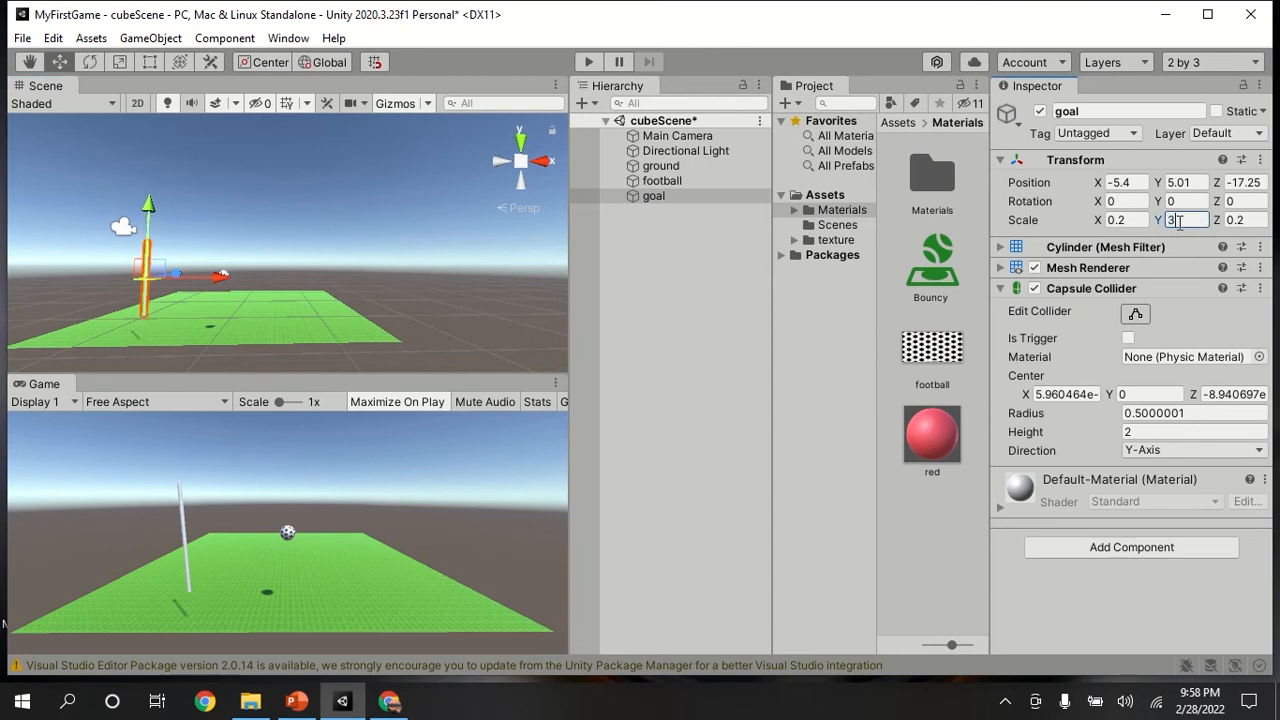
{"action": "left_click_drag", "start_coordinate": [152, 207], "coordinate": [150, 230]}
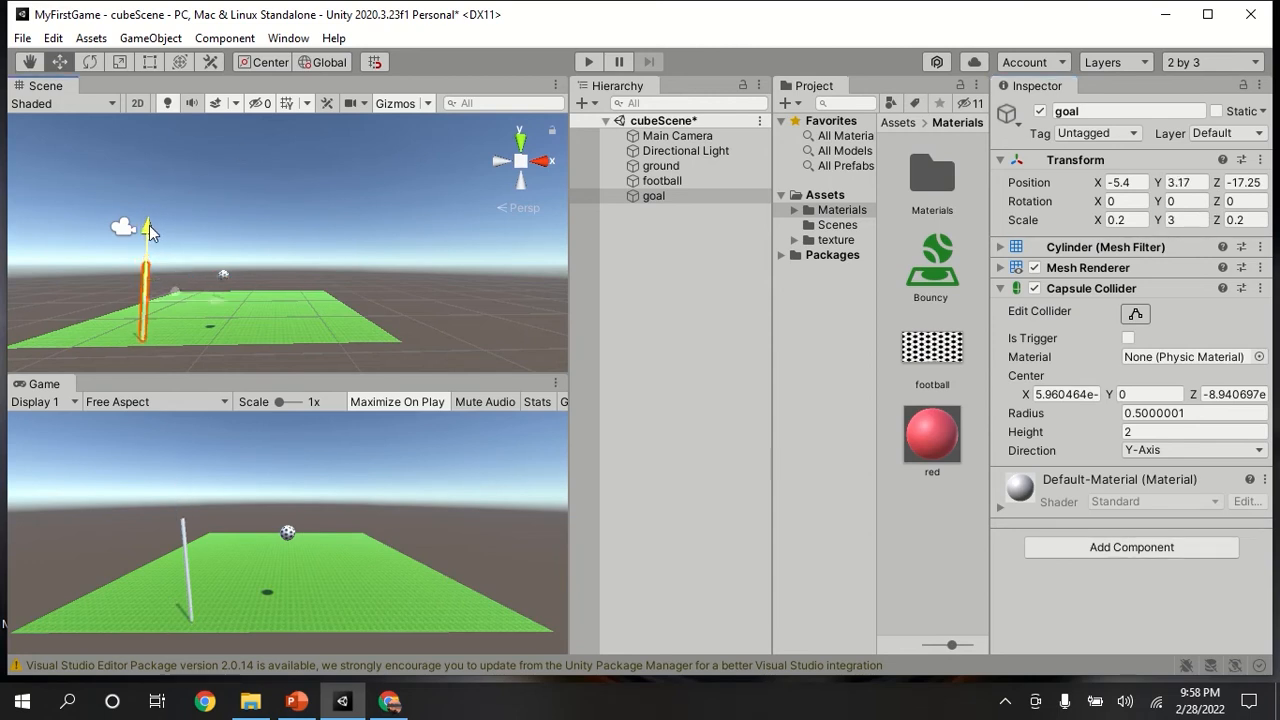
{"action": "left_click", "coordinate": [645, 364]}
- Duplicate the goal post and move the copy along the X axis to about X 4.53 as the opposite post
{"action": "left_click", "coordinate": [636, 195]}
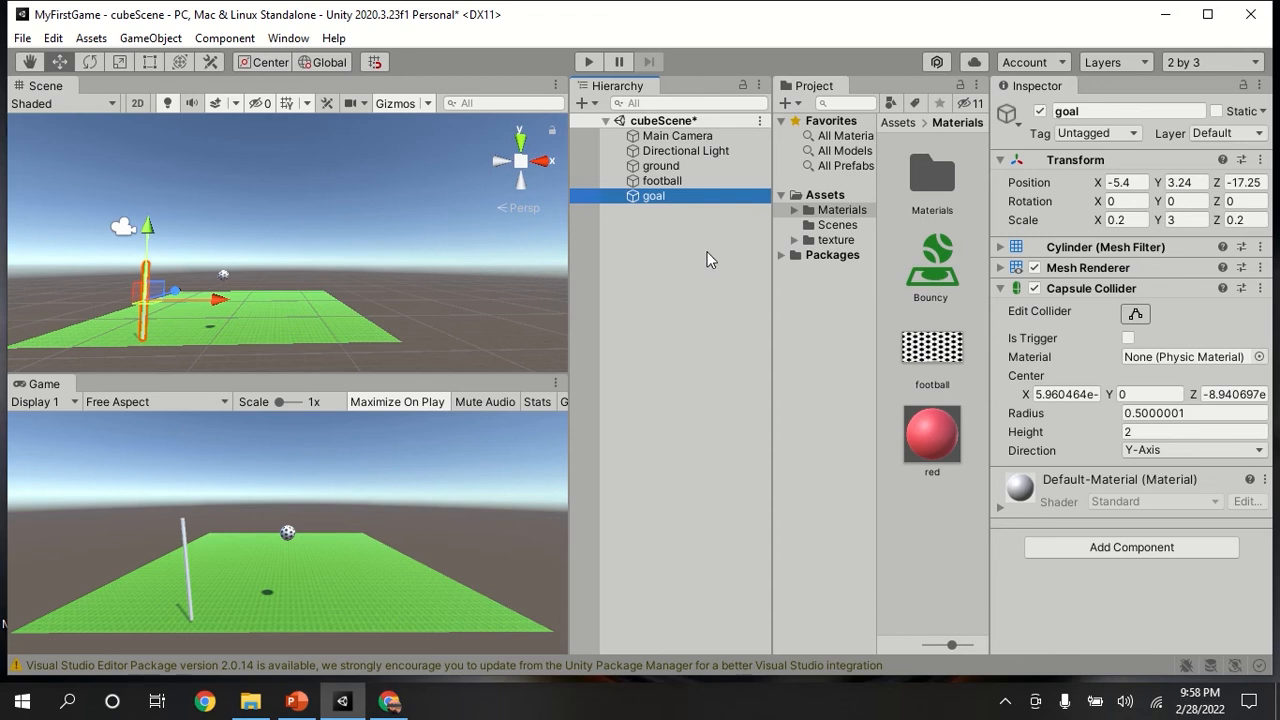
{"action": "key", "text": "ctrl+d"}
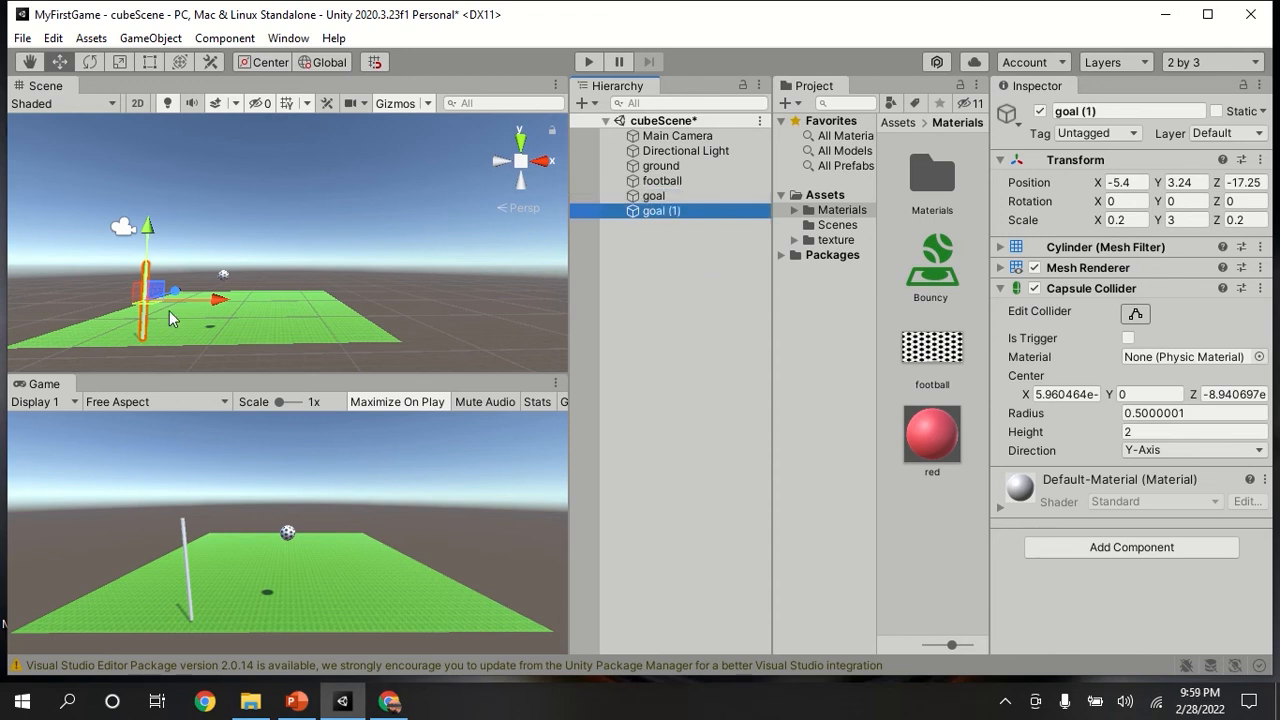
{"action": "left_click", "coordinate": [722, 344]}
{"action": "left_click", "coordinate": [662, 211]}
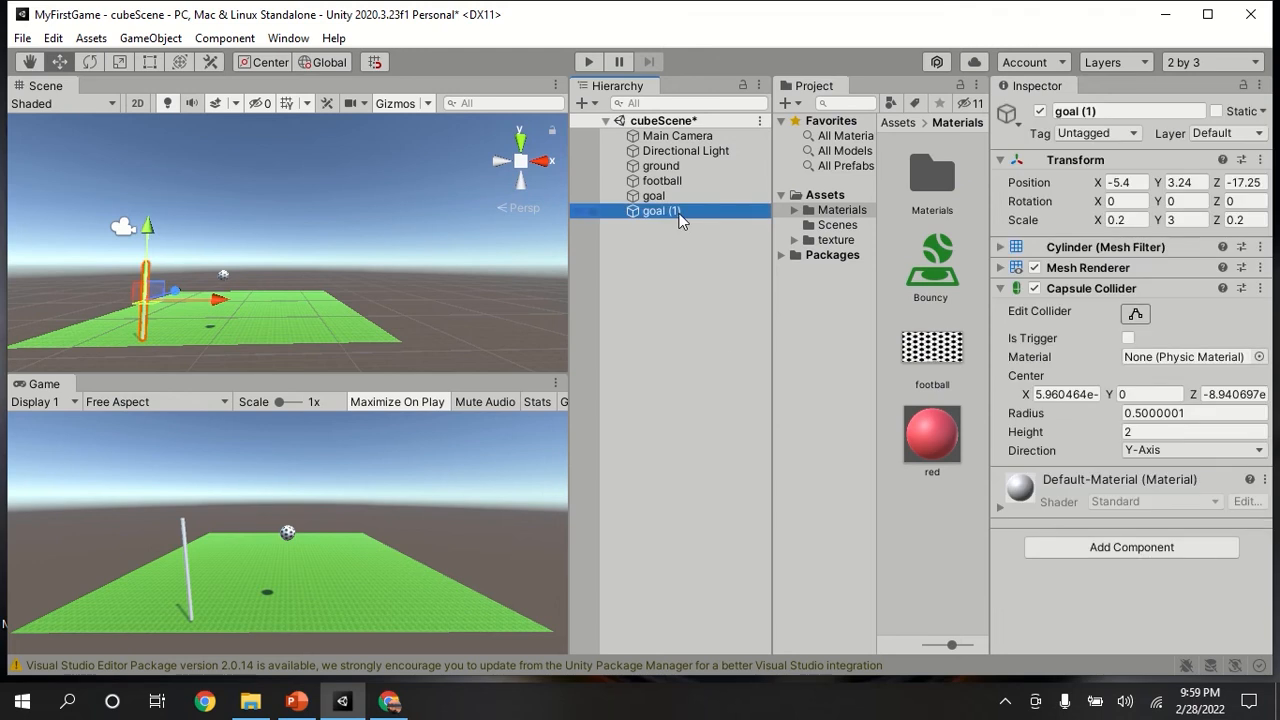
{"action": "left_click_drag", "start_coordinate": [216, 299], "coordinate": [335, 317]}
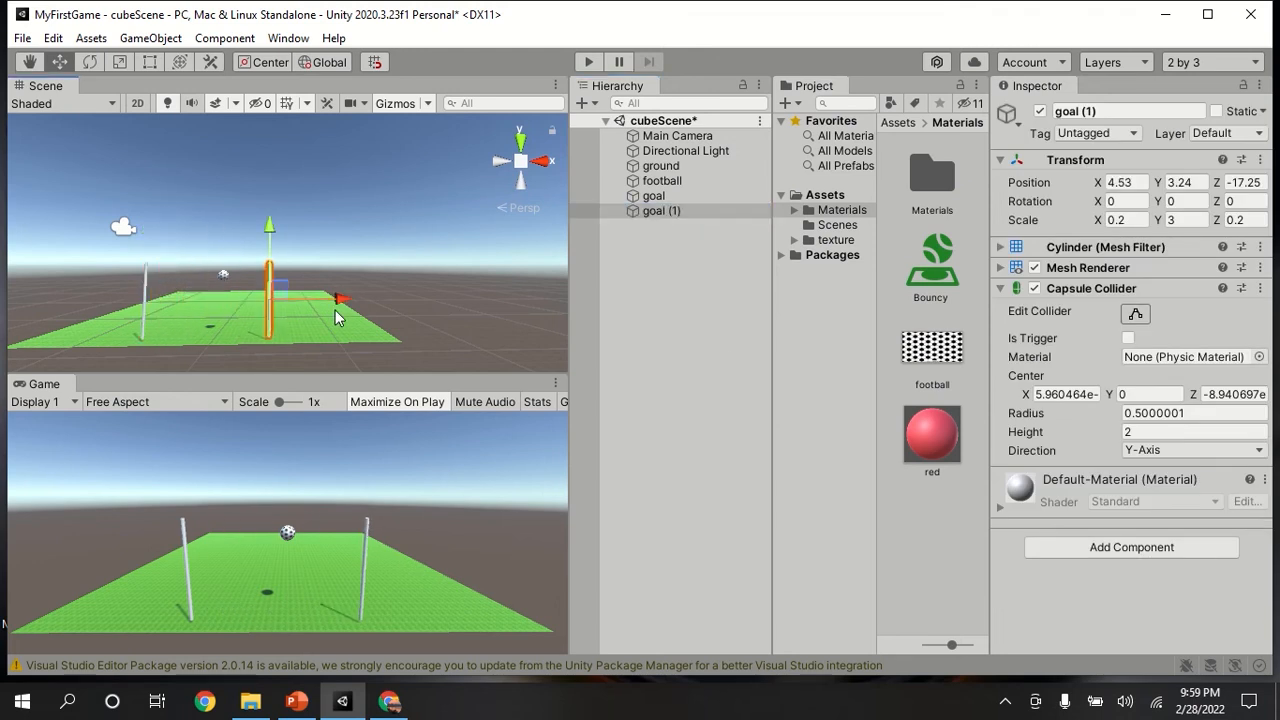
- Duplicate the post goal (1) and move the copy along the X axis to about X -0.75, between the two posts
{"action": "left_click", "coordinate": [655, 211]}
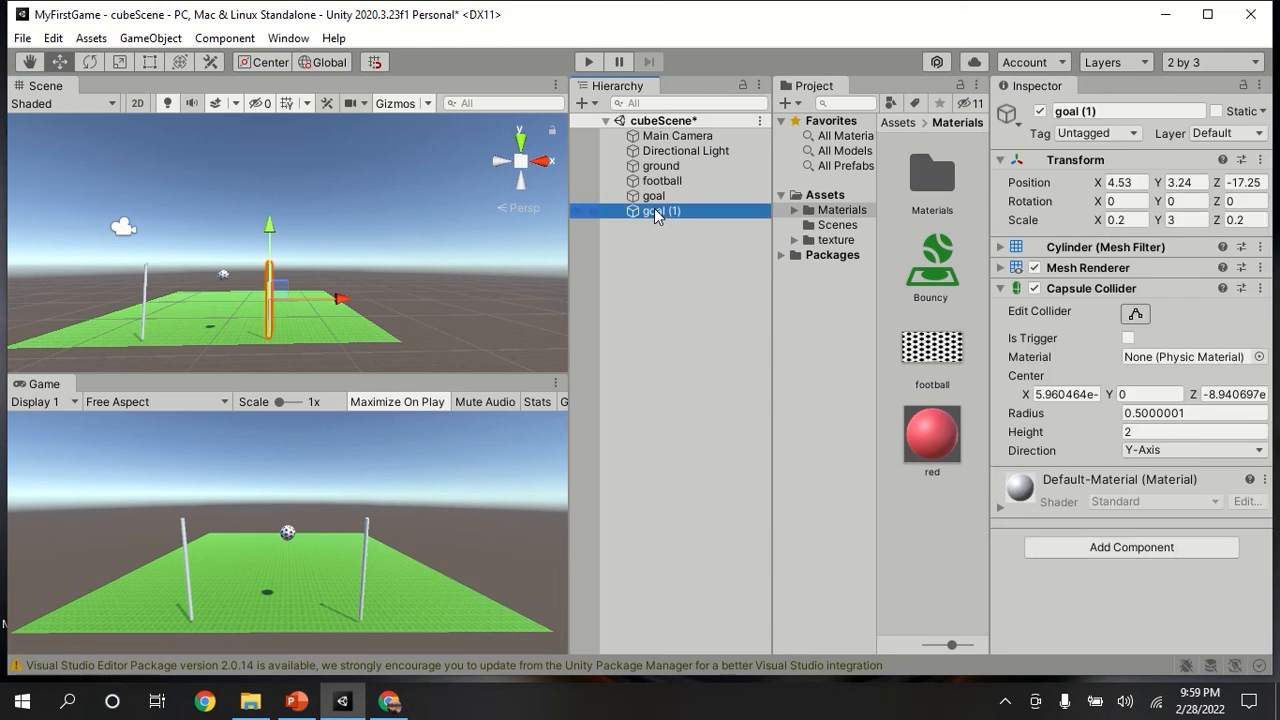
{"action": "key", "text": "ctrl+d"}
{"action": "left_click", "coordinate": [656, 270]}
{"action": "double_click", "coordinate": [649, 229]}
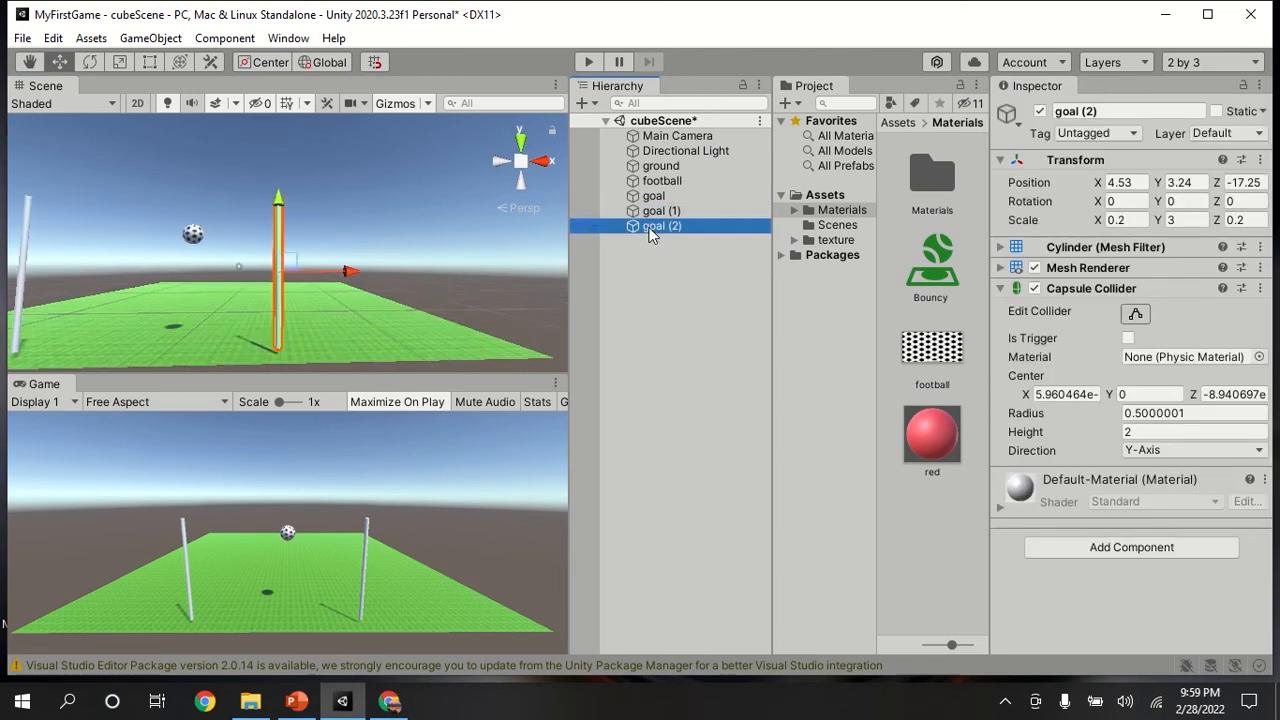
{"action": "scroll", "coordinate": [317, 292], "scroll_direction": "down", "scroll_amount": 3}
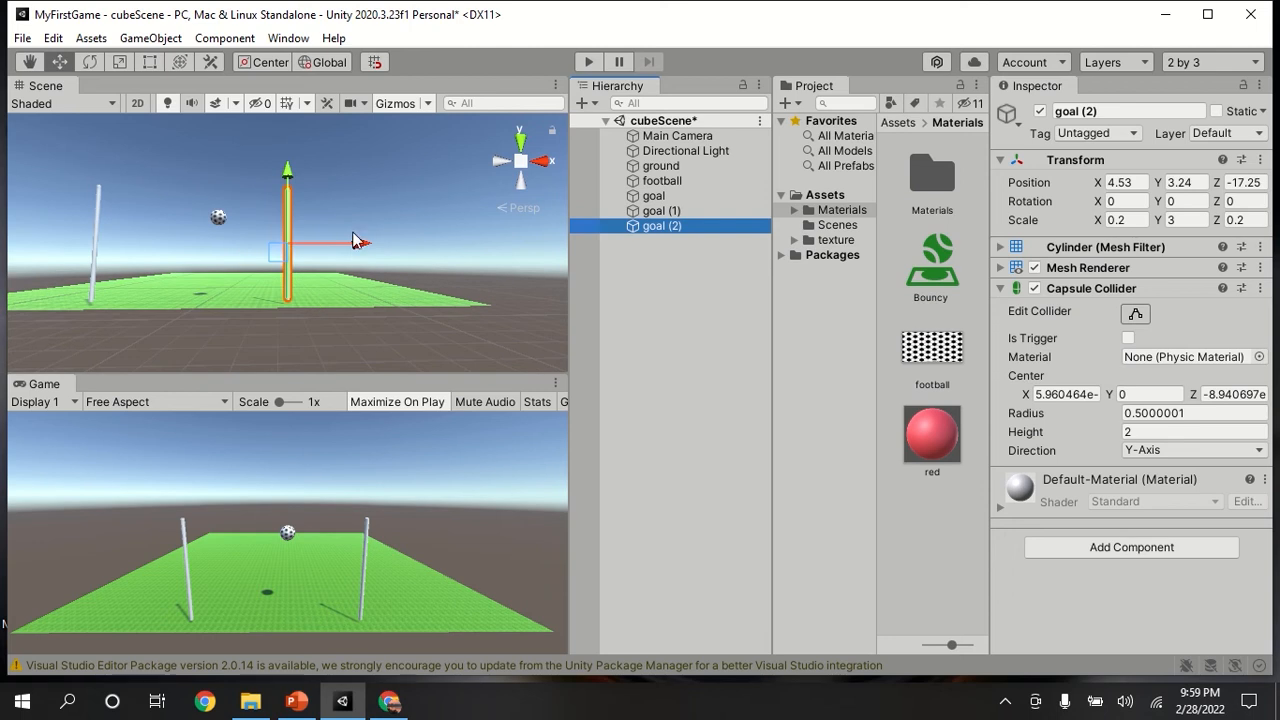
{"action": "left_click_drag", "start_coordinate": [355, 241], "coordinate": [257, 258]}
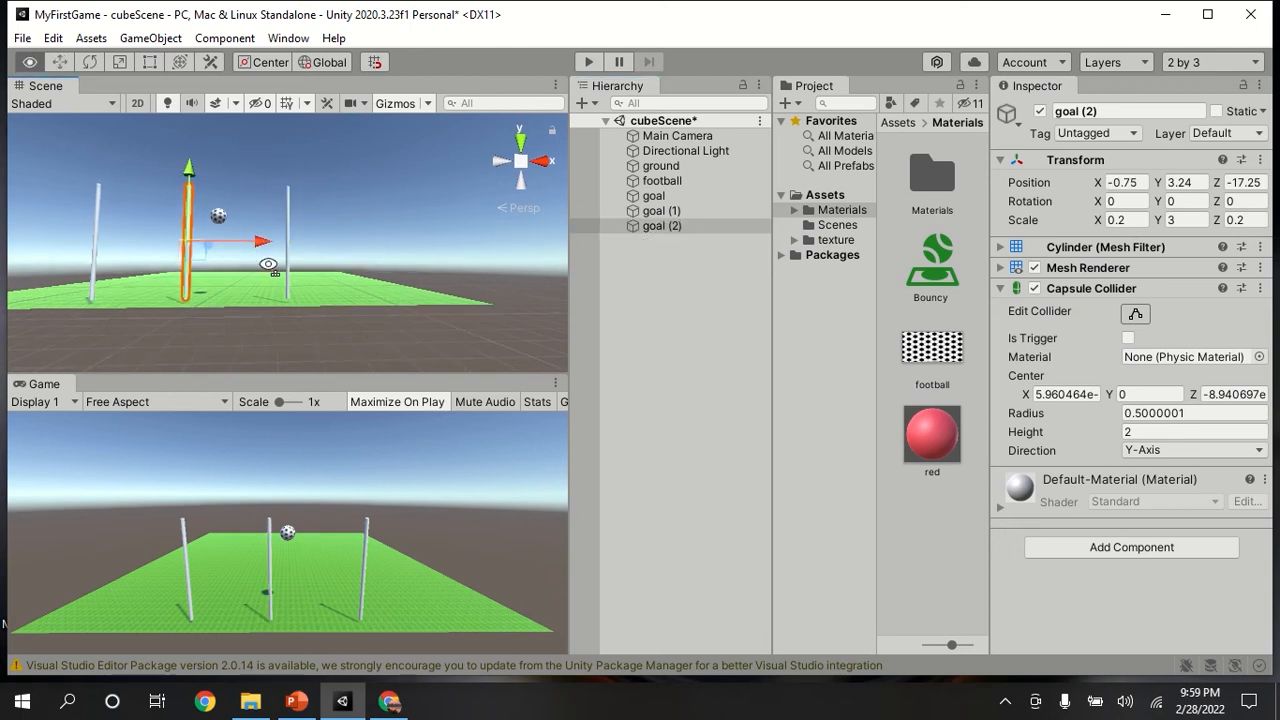
{"action": "left_click", "coordinate": [268, 264]}
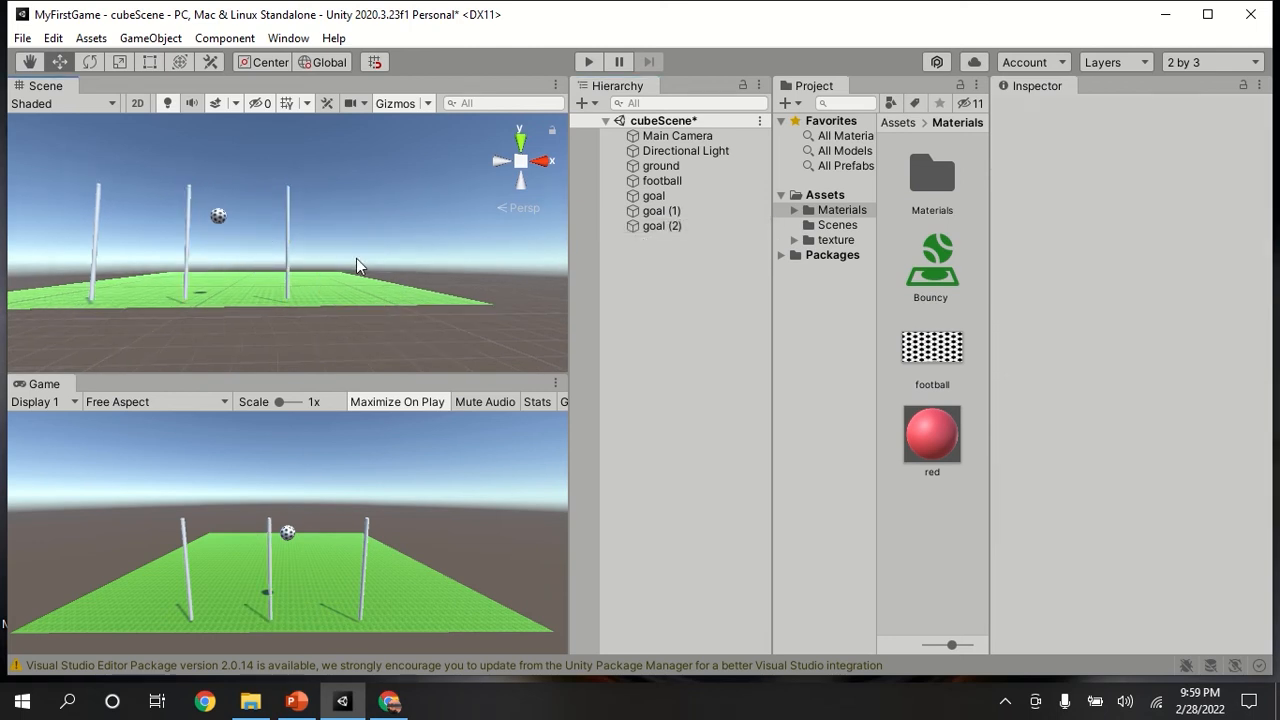
- Lay the middle post horizontal with a Z rotation of 90 and raise it to about Y 5.89 as a crossbar
{"action": "scroll", "coordinate": [356, 259], "scroll_direction": "down", "scroll_amount": 1}
{"action": "middle_click_drag", "start_coordinate": [356, 259], "coordinate": [456, 305]}
{"action": "right_click_drag", "start_coordinate": [465, 311], "coordinate": [388, 321]}
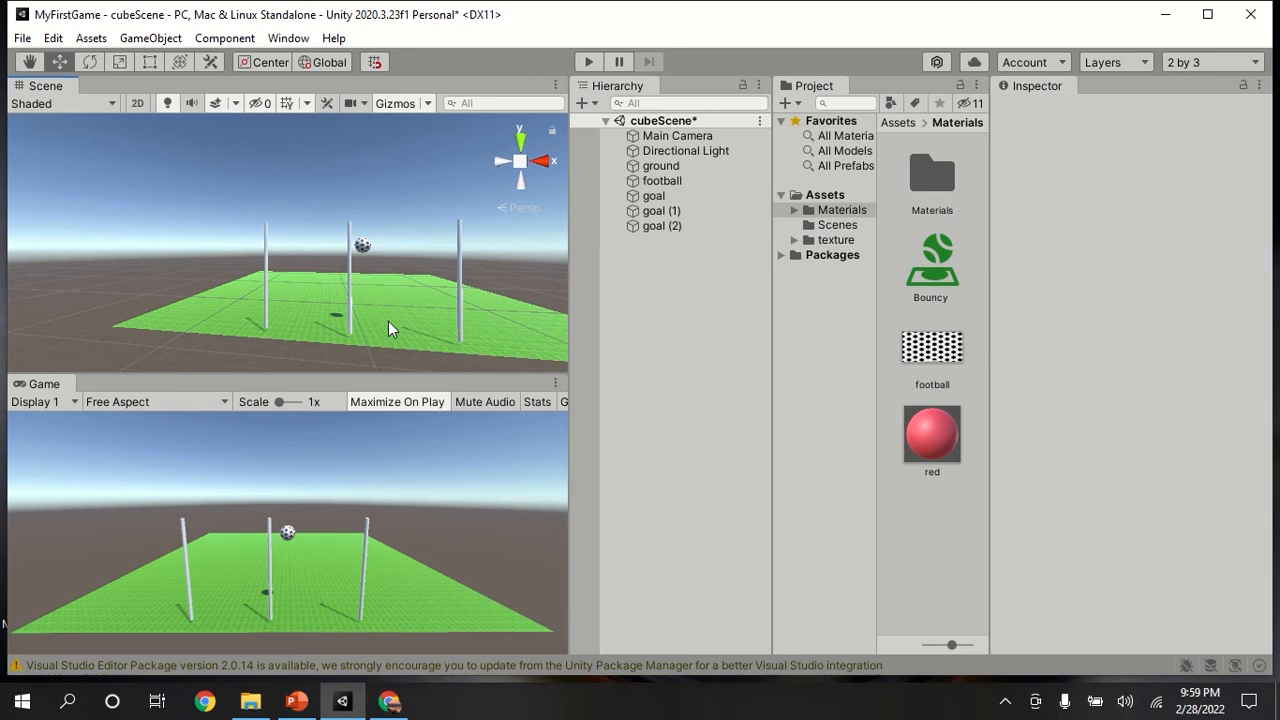
{"action": "middle_click_drag", "start_coordinate": [388, 321], "coordinate": [456, 278]}
{"action": "mouse_move", "coordinate": [452, 294]}
{"action": "right_mouse_down"}
{"action": "mouse_move", "coordinate": [449, 309]}
{"action": "mouse_move", "coordinate": [497, 303]}
{"action": "mouse_move", "coordinate": [461, 315]}
{"action": "right_mouse_up"}
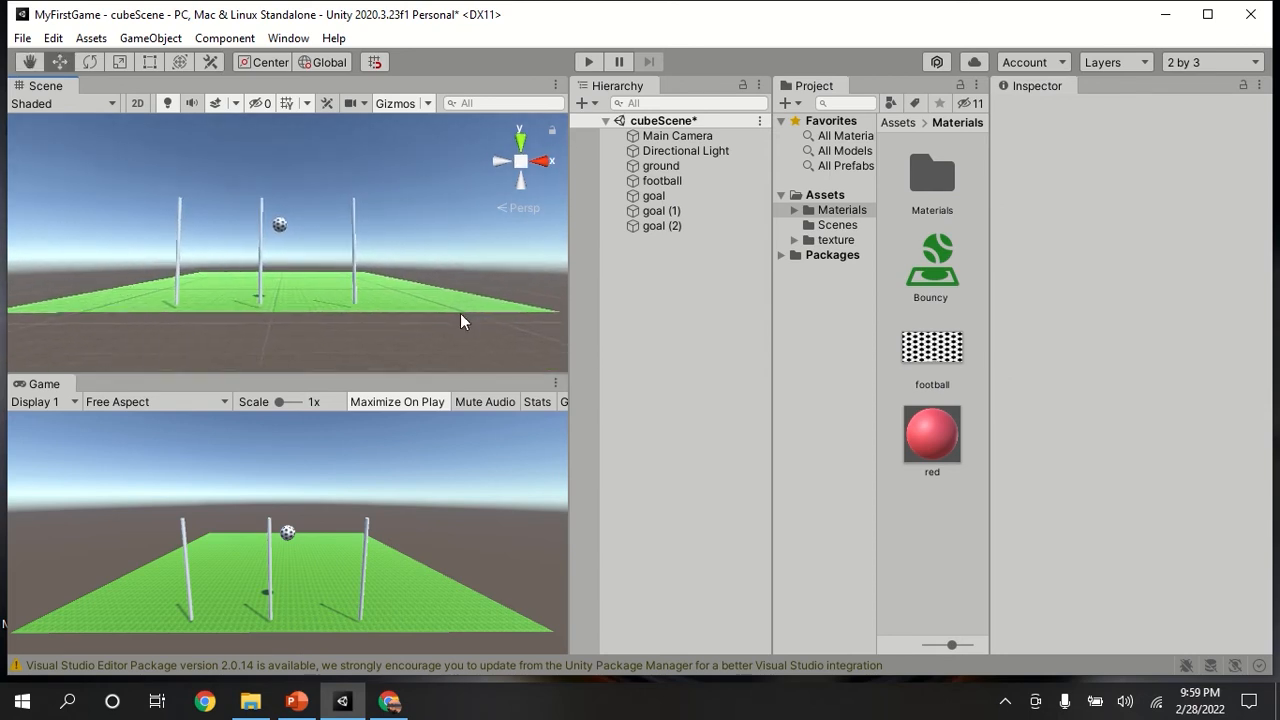
{"action": "scroll", "coordinate": [459, 312], "scroll_direction": "up", "scroll_amount": 2}
{"action": "scroll", "coordinate": [458, 311], "scroll_direction": "down", "scroll_amount": 1}
{"action": "middle_click_drag", "start_coordinate": [458, 311], "coordinate": [457, 343]}
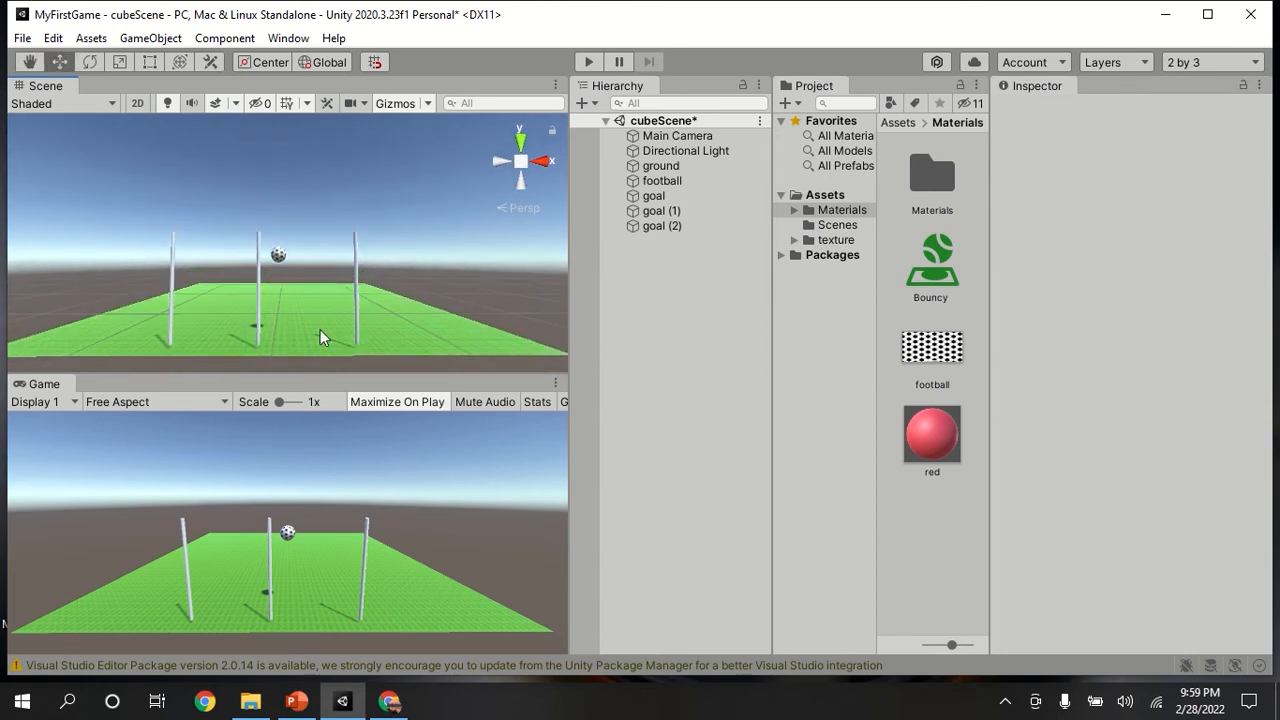
{"action": "left_click", "coordinate": [259, 326]}
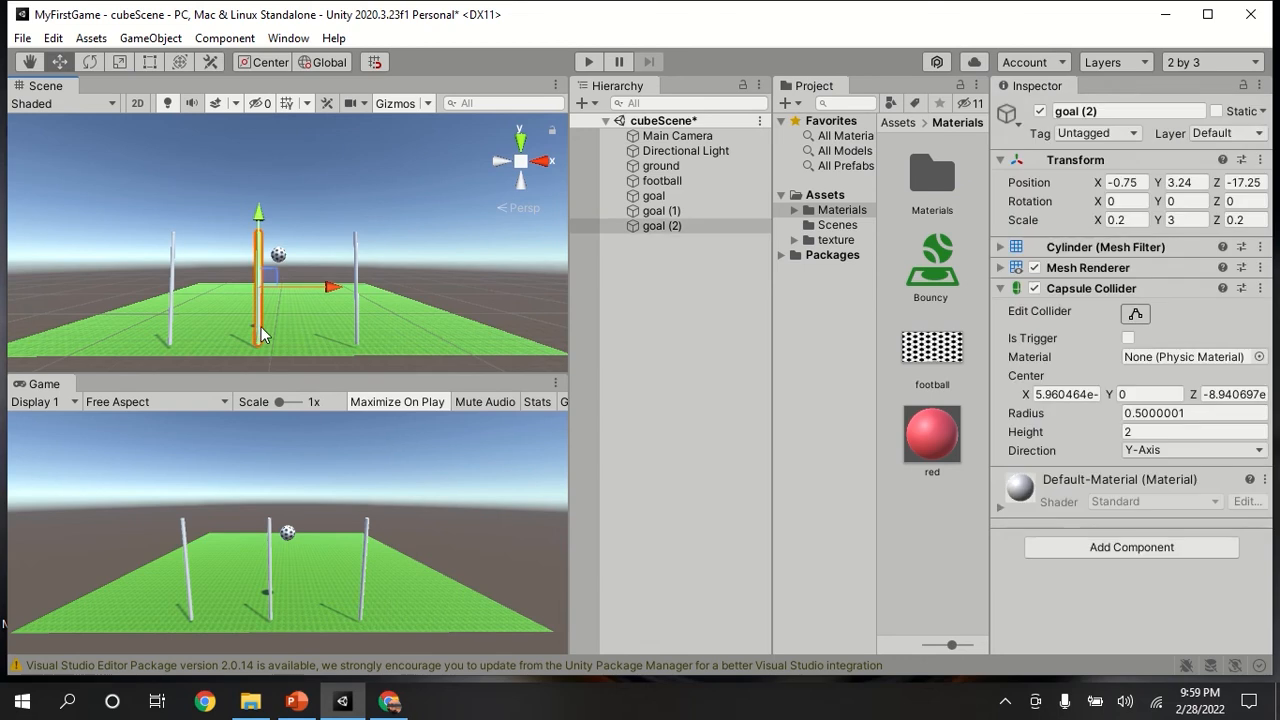
{"action": "left_click", "coordinate": [1204, 199]}
{"action": "type", "text": "90"}
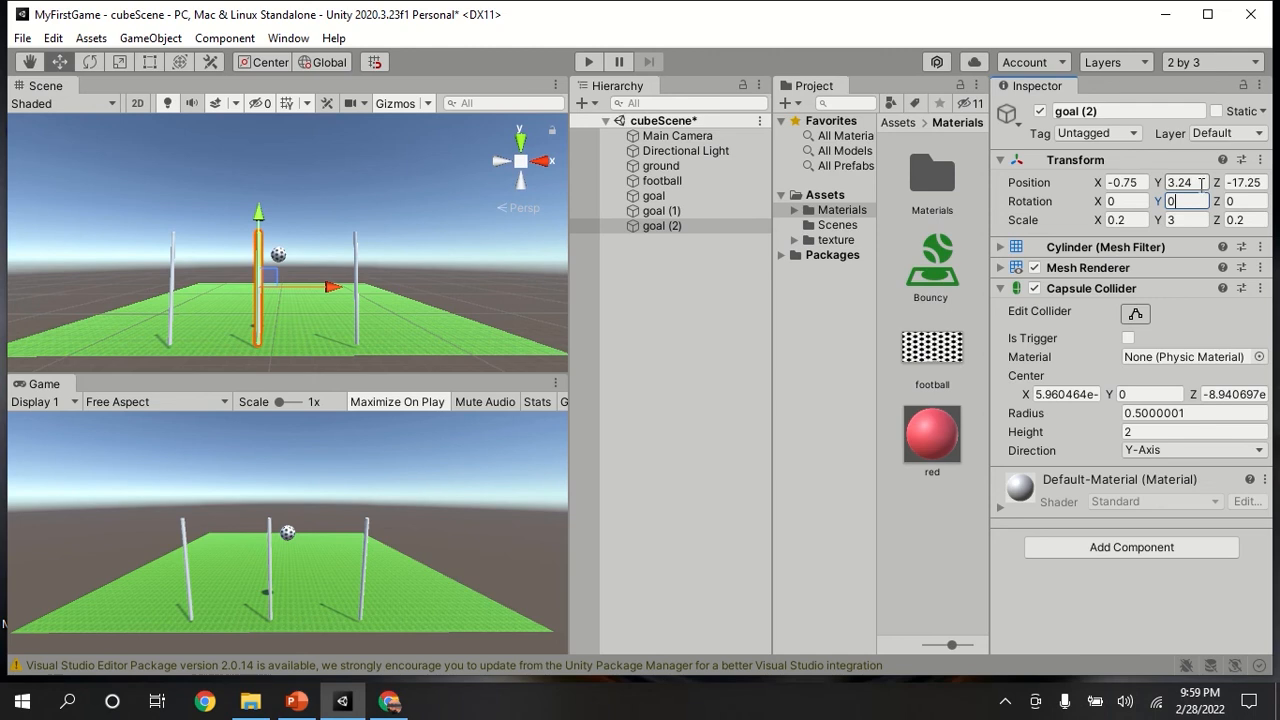
{"action": "left_click", "coordinate": [1242, 201]}
{"action": "type", "text": "90"}
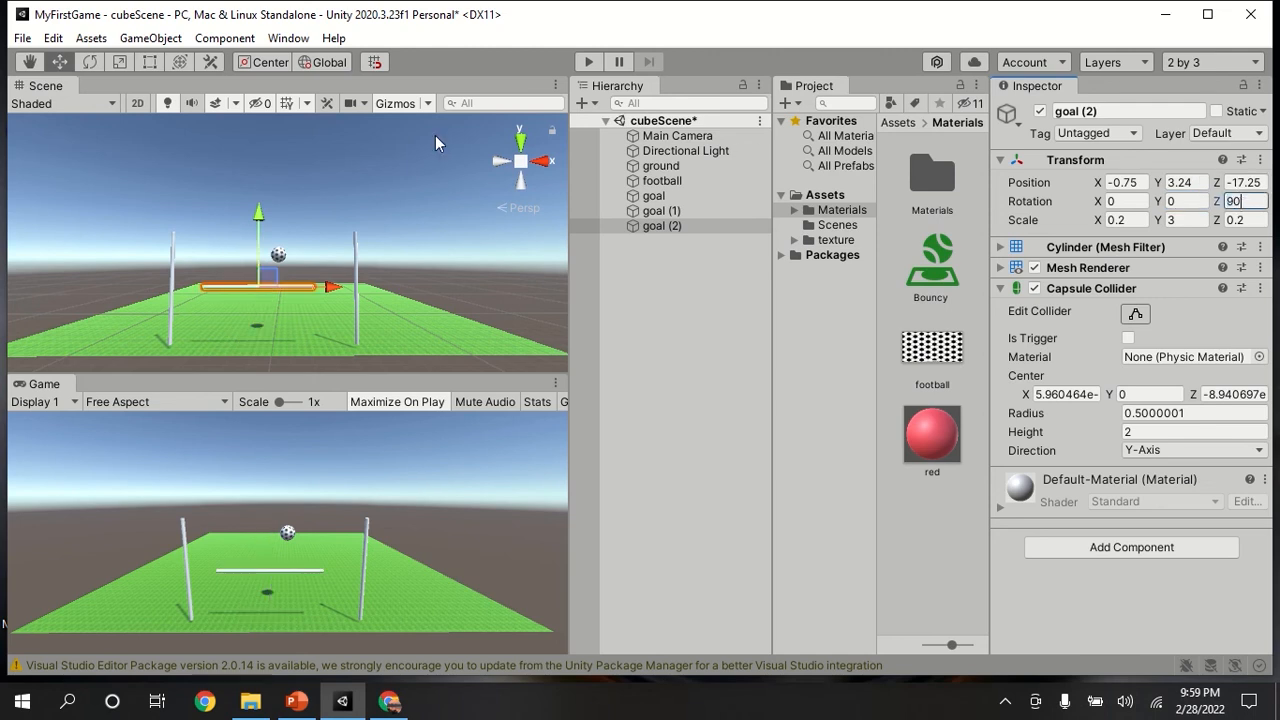
{"action": "left_click_drag", "start_coordinate": [259, 216], "coordinate": [259, 172]}
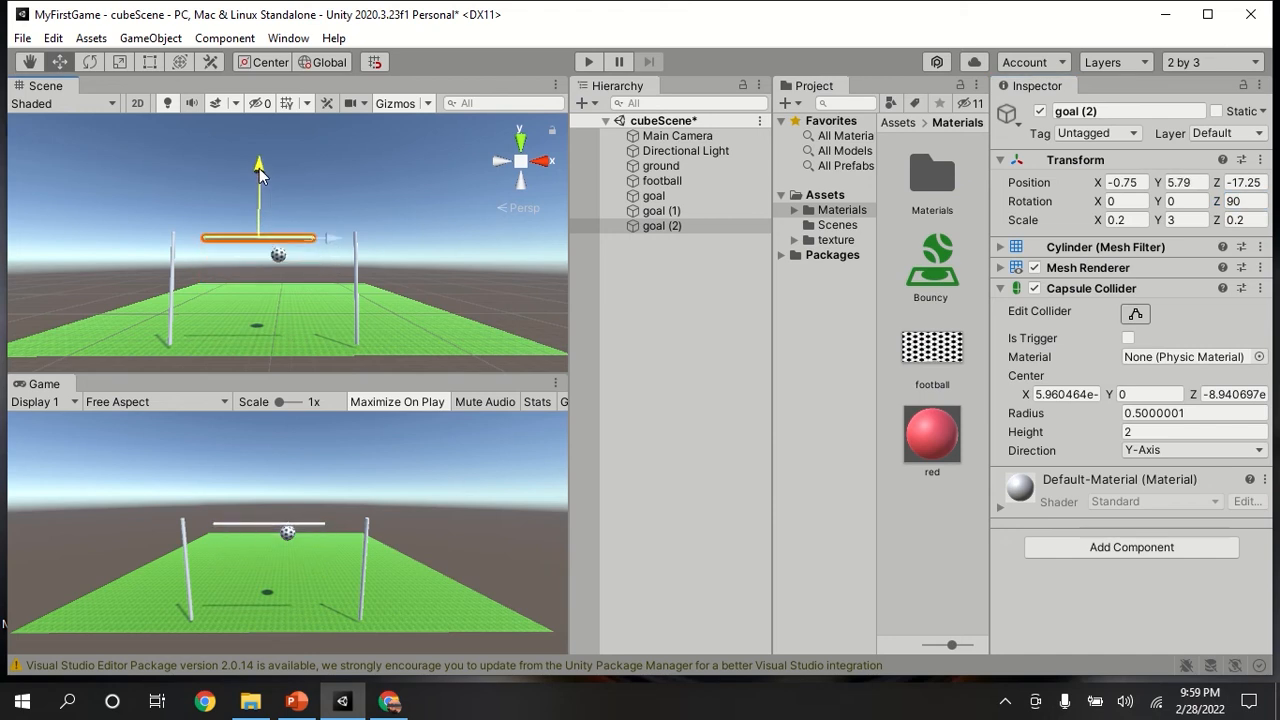
- Narrow the goal by moving goal (1) to about X 3.39 and goal to about X -4.24, and shift the crossbar to about X -0.49
{"action": "left_click", "coordinate": [358, 290]}
{"action": "mouse_move", "coordinate": [427, 293]}
{"action": "left_mouse_down"}
{"action": "mouse_move", "coordinate": [495, 292]}
{"action": "mouse_move", "coordinate": [405, 292]}
{"action": "left_mouse_up"}
{"action": "left_click", "coordinate": [170, 293]}
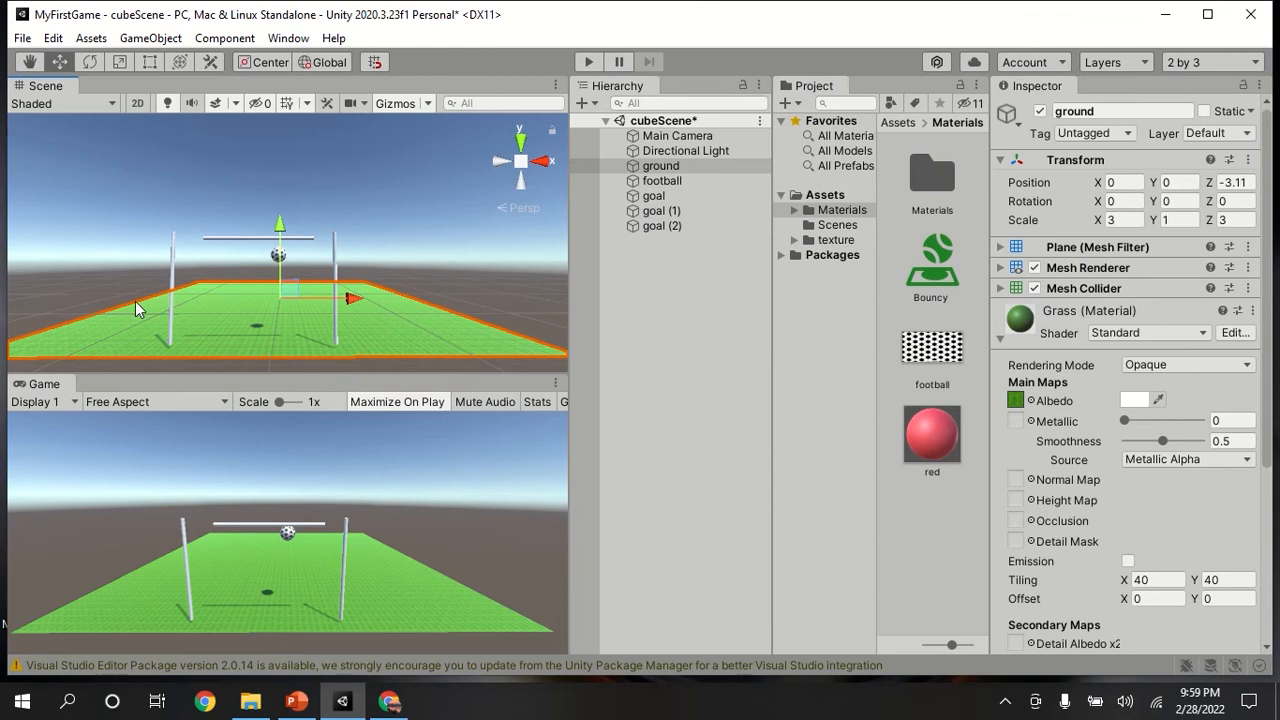
{"action": "left_click", "coordinate": [171, 298]}
{"action": "left_click_drag", "start_coordinate": [254, 290], "coordinate": [268, 293]}
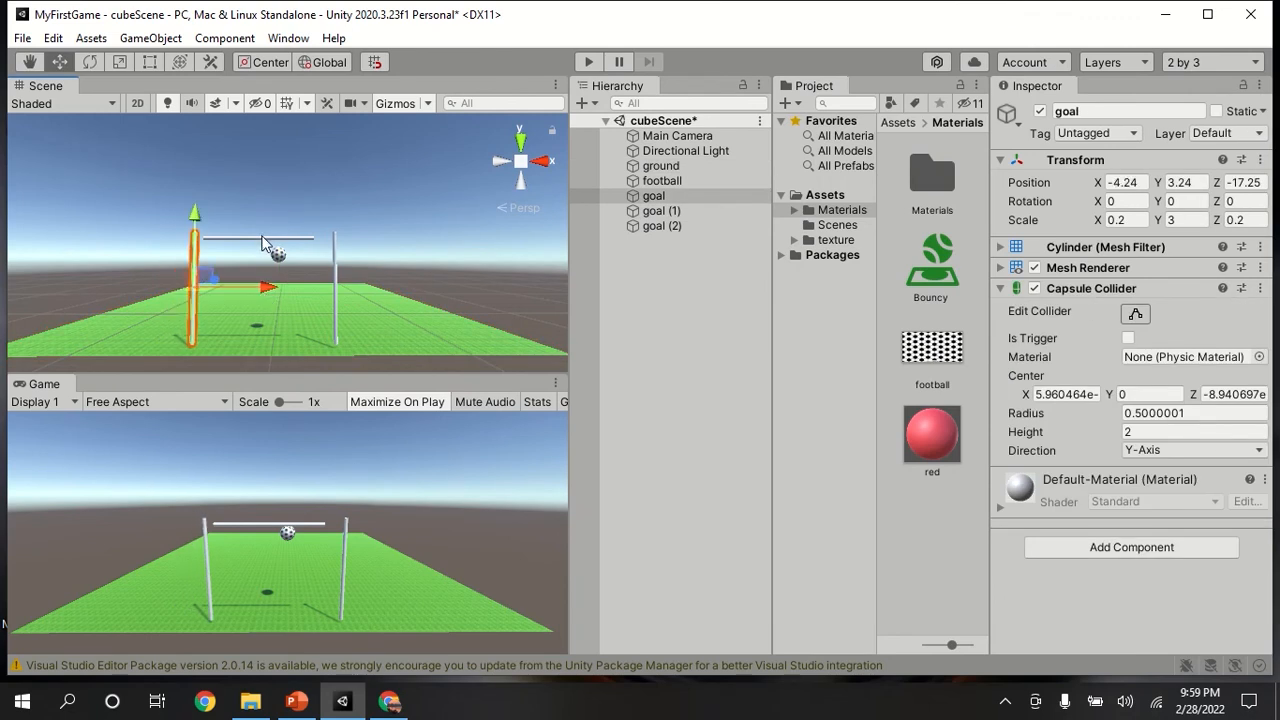
{"action": "left_click", "coordinate": [262, 241]}
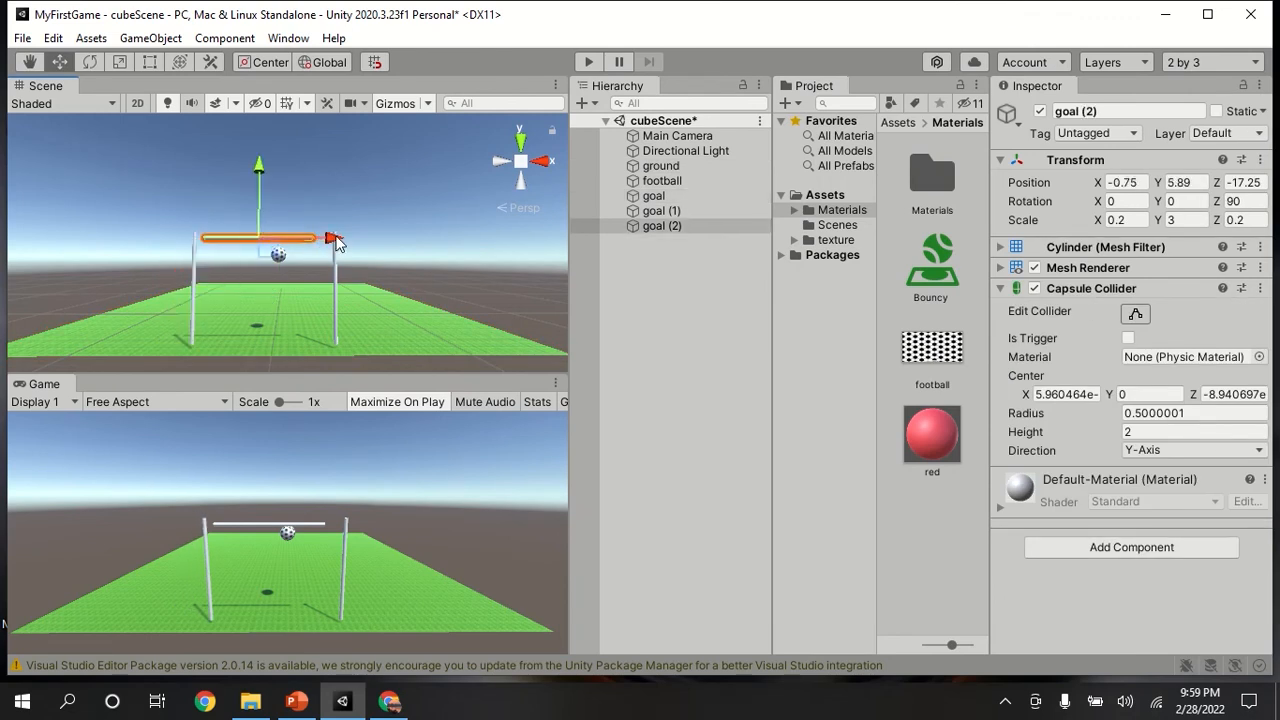
{"action": "left_click_drag", "start_coordinate": [333, 238], "coordinate": [371, 245]}
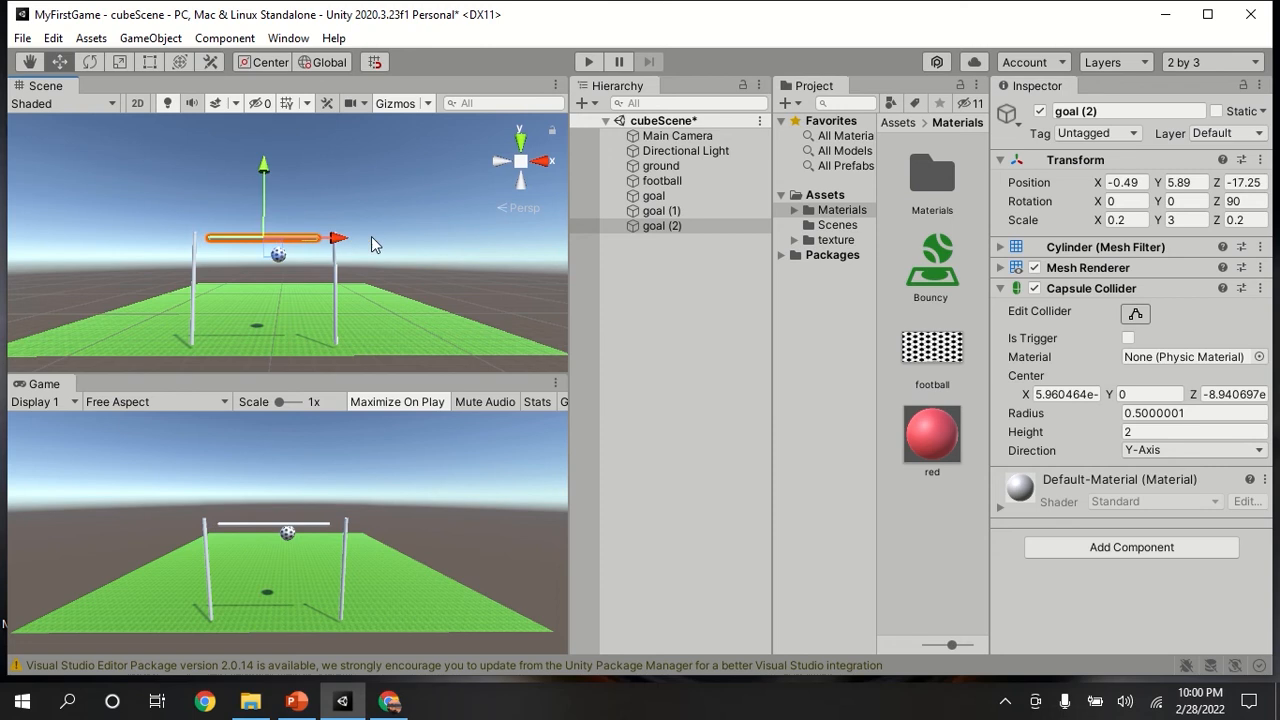
{"action": "left_click", "coordinate": [1134, 219]}
{"action": "type", "text": "0.5"}
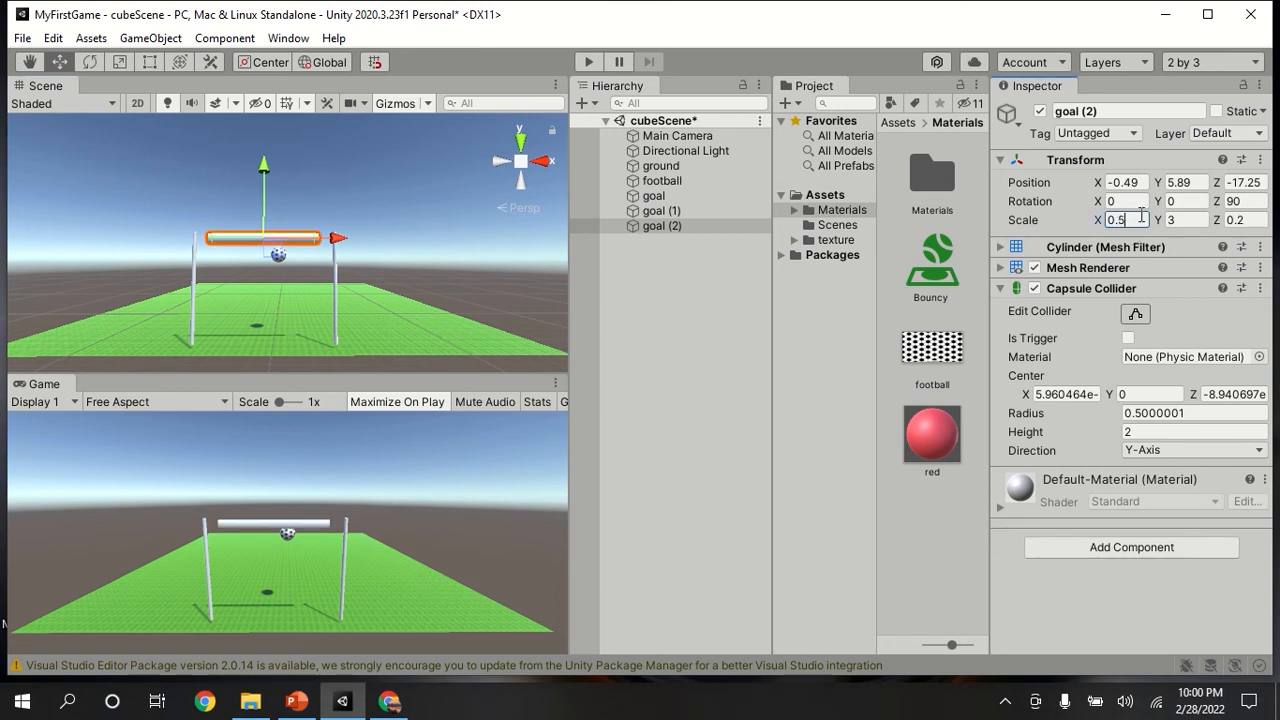
{"action": "key", "text": "BackSpace"}
{"action": "type", "text": "2"}
- Set the crossbar's Y scale to 3.8 so it spans the two goal posts
{"action": "left_click", "coordinate": [1187, 221]}
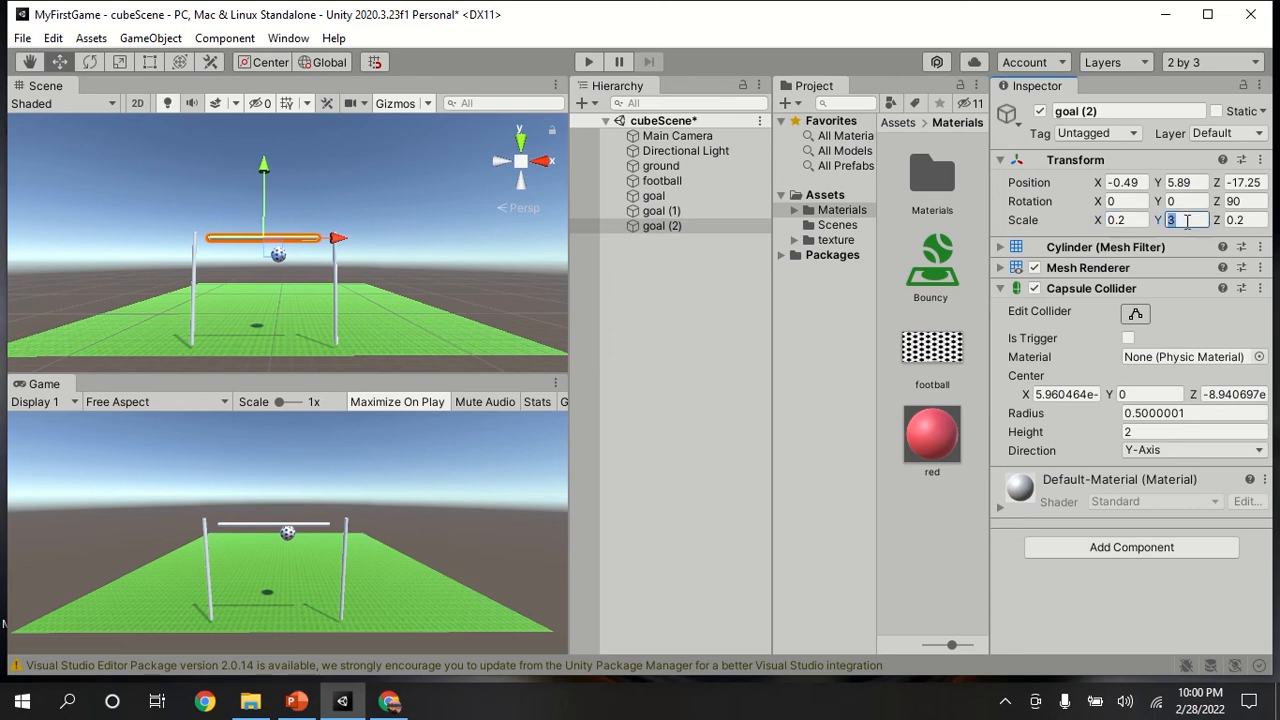
{"action": "type", "text": "5"}
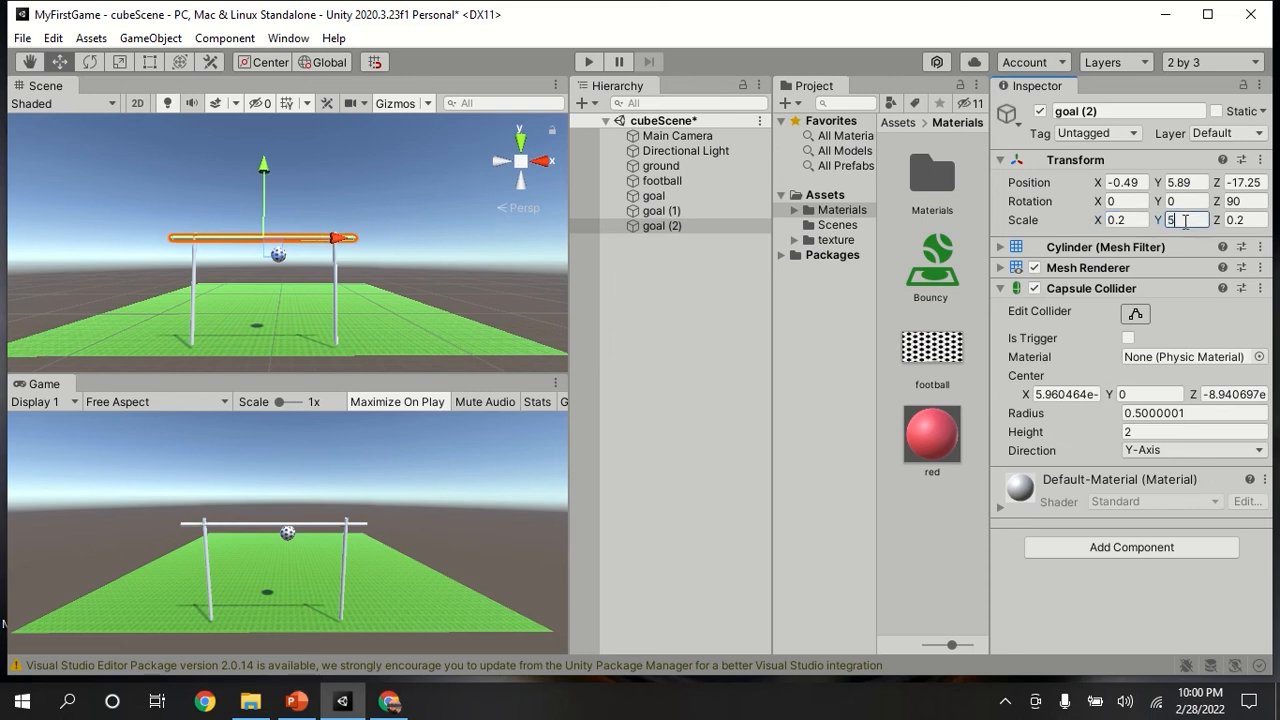
{"action": "key", "text": "BackSpace"}
{"action": "type", "text": "4"}
{"action": "key", "text": "BackSpace"}
{"action": "type", "text": "3.8"}
- Examine the assembled goal from several angles and distances to check how the crossbar meets the posts
{"action": "left_click", "coordinate": [480, 289]}
{"action": "left_click_drag", "start_coordinate": [368, 271], "coordinate": [461, 327], "text": "alt"}
{"action": "right_click_drag", "start_coordinate": [461, 327], "coordinate": [533, 291]}
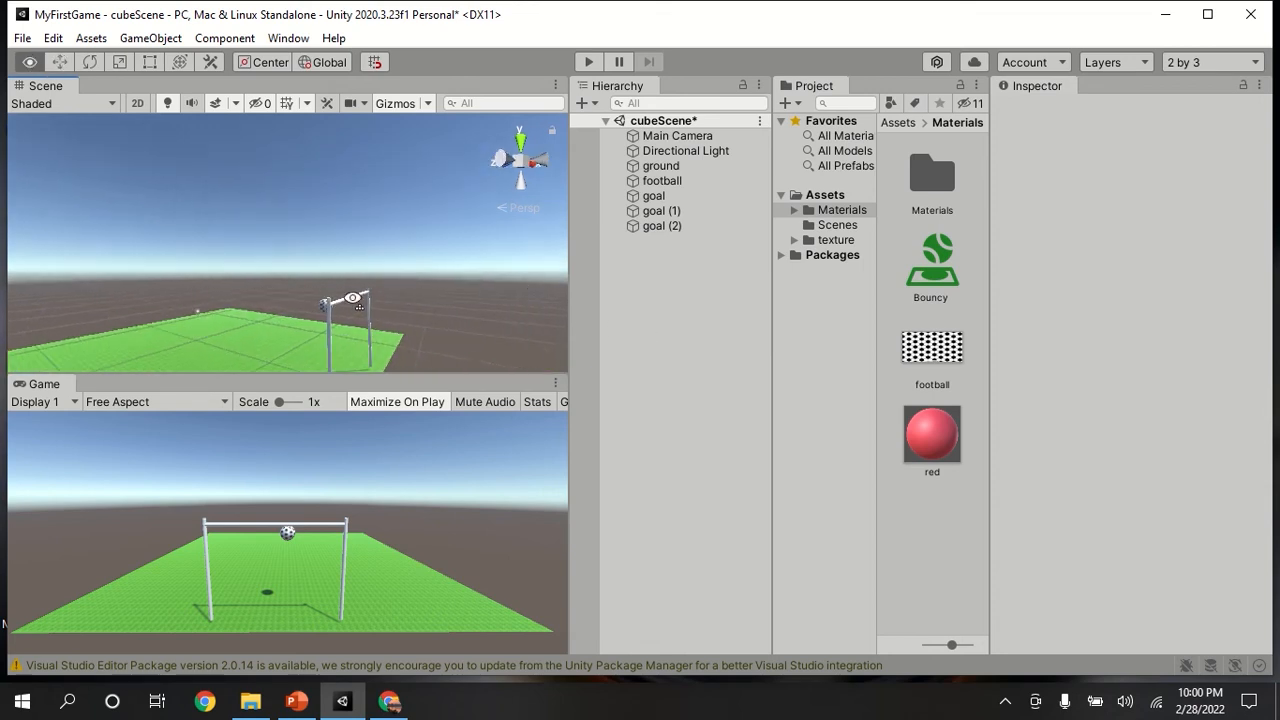
{"action": "right_click_drag", "start_coordinate": [355, 301], "coordinate": [467, 308]}
{"action": "middle_click_drag", "start_coordinate": [467, 308], "coordinate": [208, 266]}
{"action": "right_click_drag", "start_coordinate": [410, 268], "coordinate": [240, 280]}
{"action": "mouse_move", "coordinate": [393, 278]}
{"action": "middle_mouse_down"}
{"action": "mouse_move", "coordinate": [154, 331]}
{"action": "mouse_move", "coordinate": [442, 412]}
{"action": "mouse_move", "coordinate": [523, 249]}
{"action": "mouse_move", "coordinate": [401, 300]}
{"action": "middle_mouse_up"}
{"action": "right_click_drag", "start_coordinate": [401, 300], "coordinate": [343, 303]}
{"action": "scroll", "coordinate": [342, 303], "scroll_direction": "up", "scroll_amount": 1}
{"action": "scroll", "coordinate": [342, 302], "scroll_direction": "up", "scroll_amount": 5}
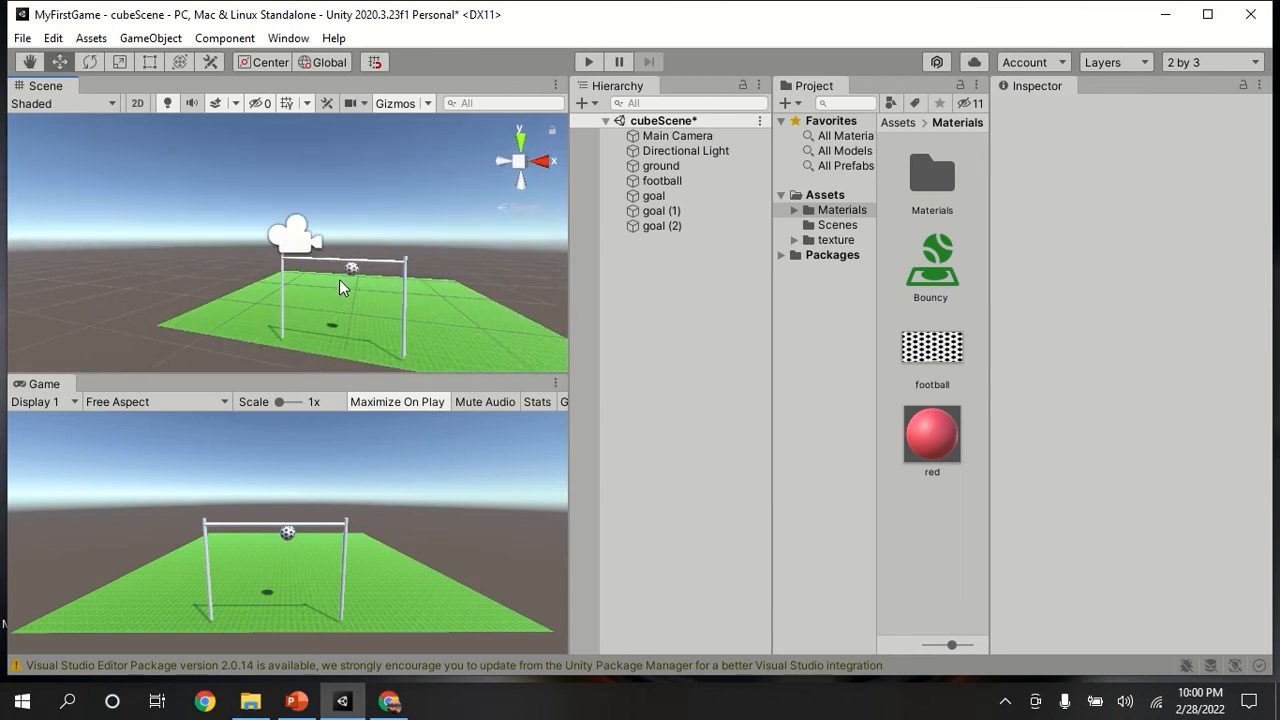
{"action": "right_click_drag", "start_coordinate": [415, 323], "coordinate": [497, 326]}
{"action": "middle_click_drag", "start_coordinate": [537, 344], "coordinate": [390, 265]}
{"action": "mouse_move", "coordinate": [441, 296]}
{"action": "right_mouse_down"}
{"action": "mouse_move", "coordinate": [489, 290]}
{"action": "mouse_move", "coordinate": [446, 291]}
{"action": "right_mouse_up"}
{"action": "scroll", "coordinate": [446, 291], "scroll_direction": "down", "scroll_amount": 3}
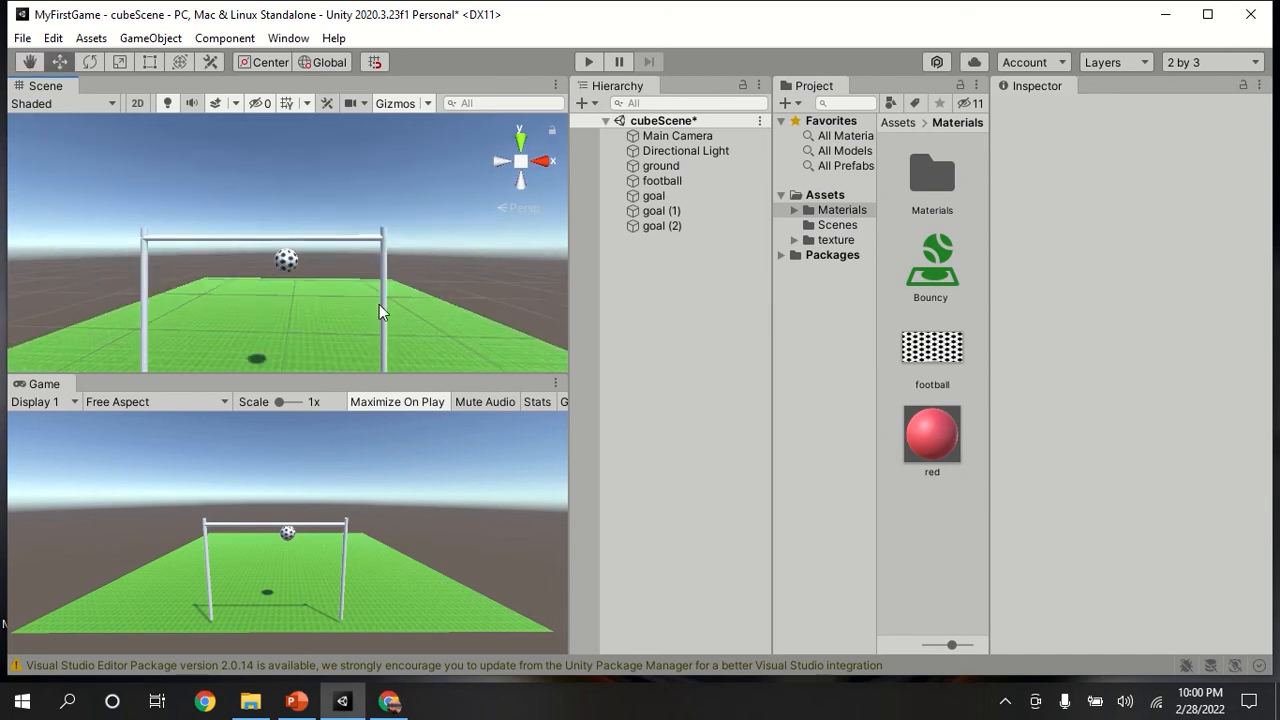
{"action": "middle_click_drag", "start_coordinate": [380, 305], "coordinate": [415, 265]}
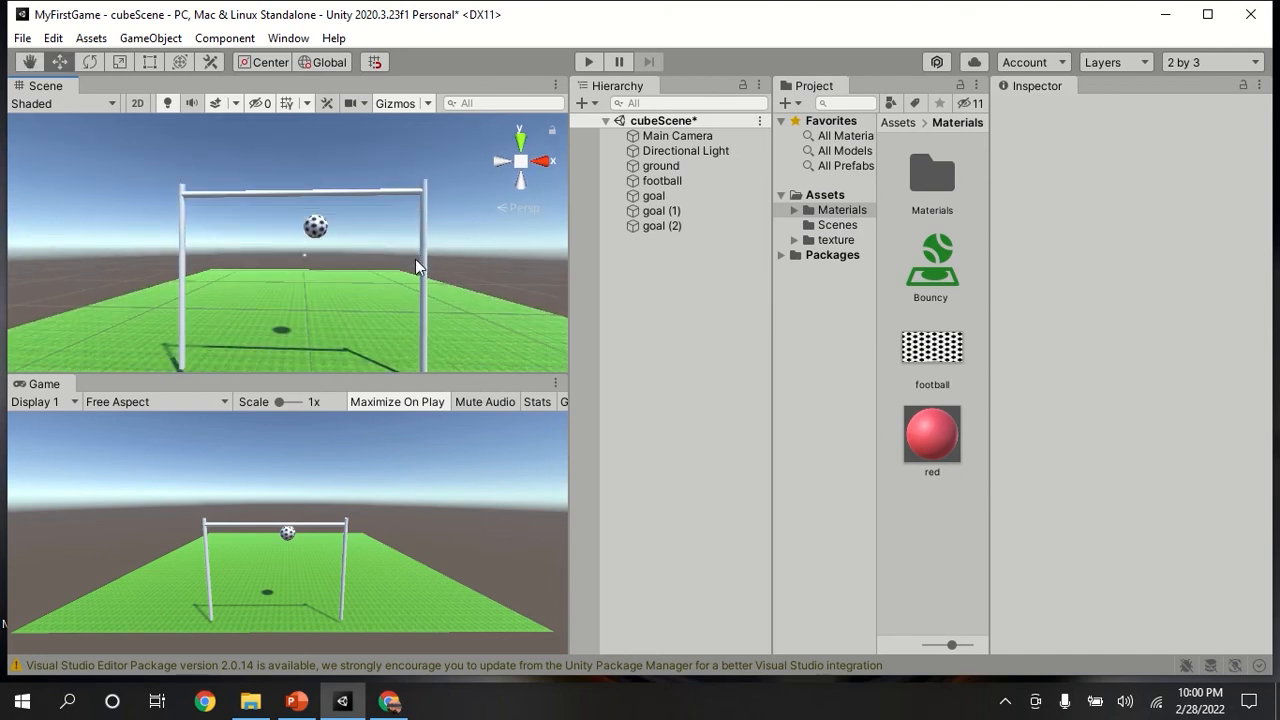
{"action": "right_click_drag", "start_coordinate": [460, 295], "coordinate": [486, 308]}
{"action": "scroll", "coordinate": [495, 283], "scroll_direction": "down", "scroll_amount": 2}
{"action": "scroll", "coordinate": [494, 283], "scroll_direction": "down", "scroll_amount": 1}
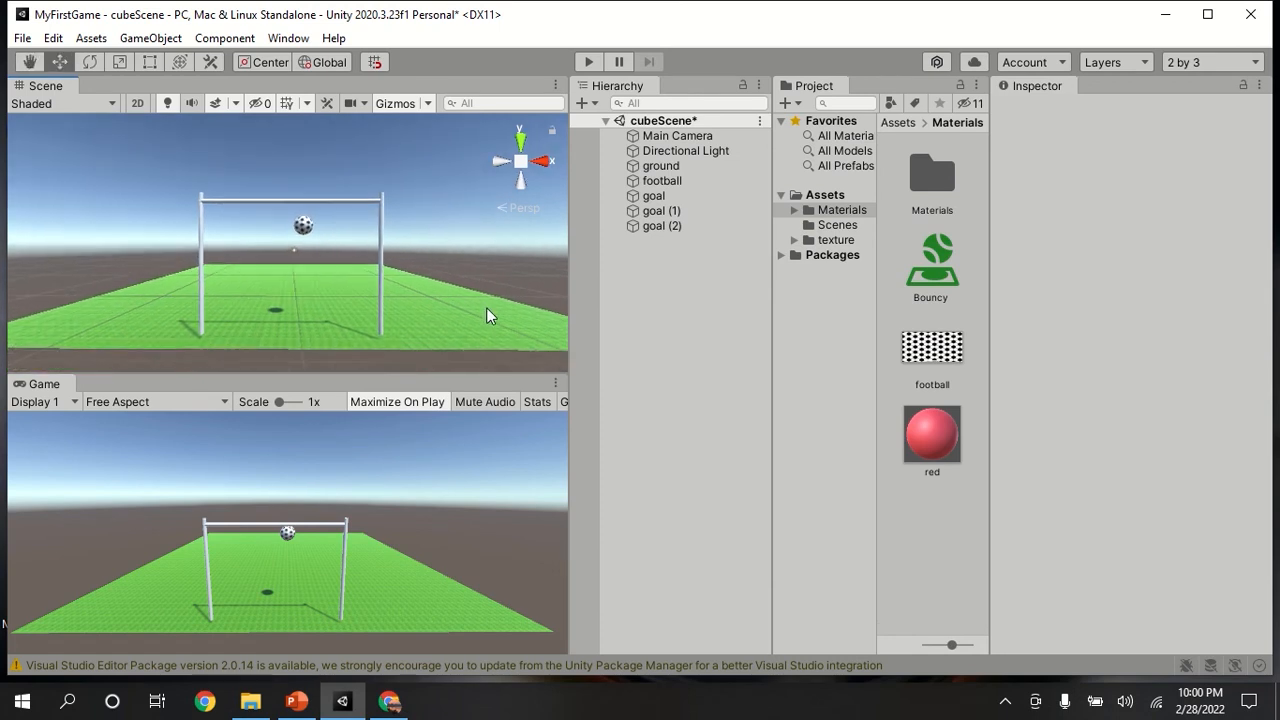
- Raise the crossbar to the tops of the posts at about Y 6.25 and nudge it to about X -0.45
{"action": "left_click", "coordinate": [361, 208]}
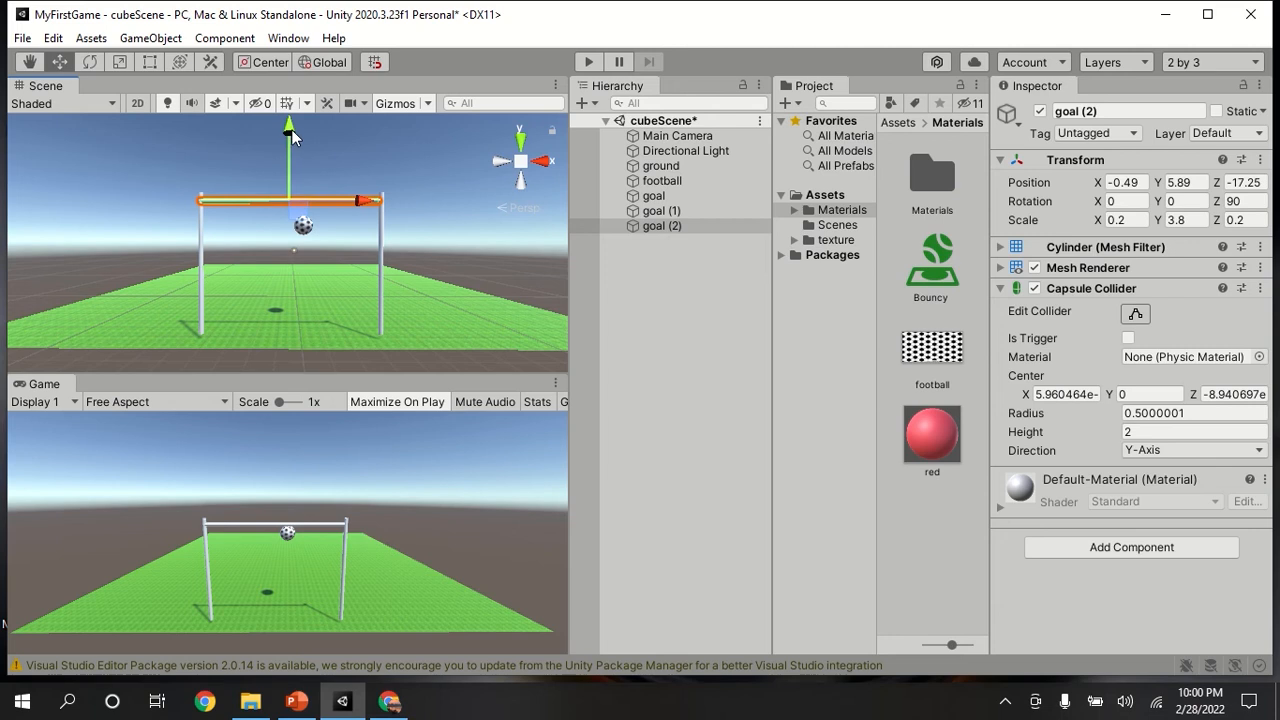
{"action": "left_click_drag", "start_coordinate": [289, 129], "coordinate": [288, 115]}
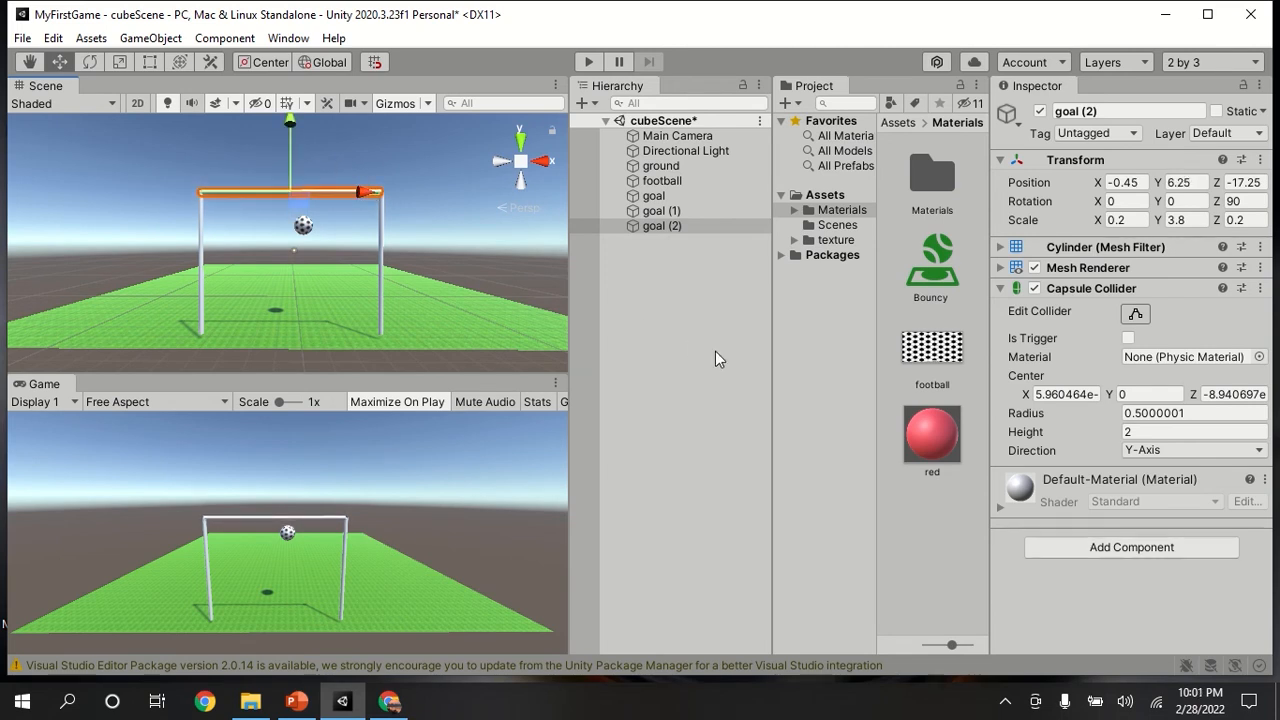
{"action": "left_click", "coordinate": [657, 347]}
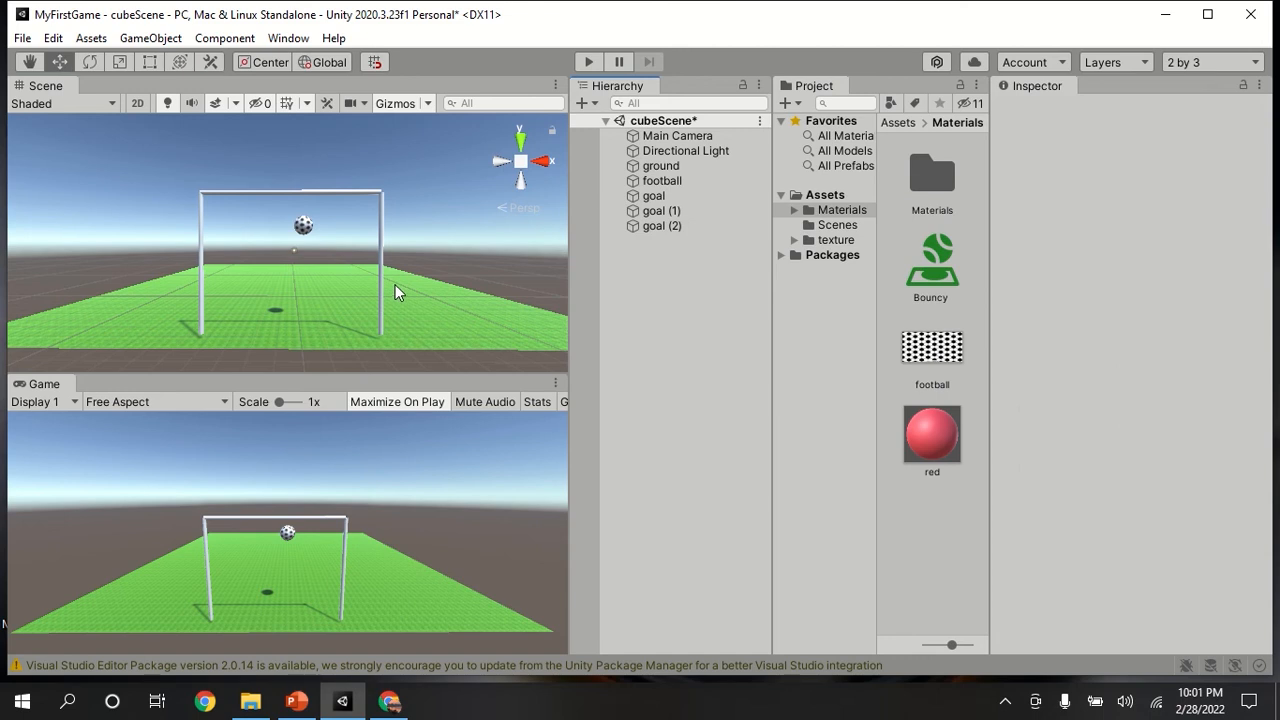
- Set the crossbar's Y scale to 3.9 and shift it along the X axis to about X -0.37
{"action": "left_click", "coordinate": [322, 191]}
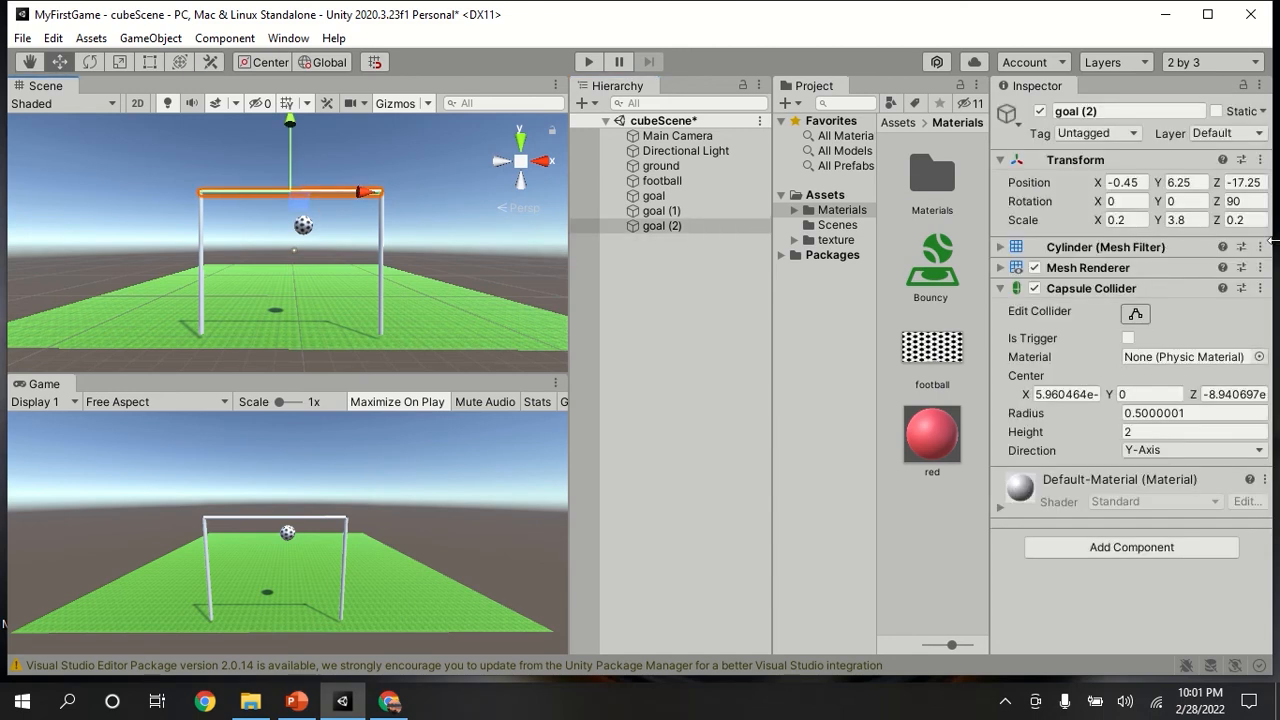
{"action": "left_click", "coordinate": [1199, 220]}
{"action": "left_click", "coordinate": [1199, 220]}
{"action": "left_click_drag", "start_coordinate": [357, 186], "coordinate": [361, 193]}
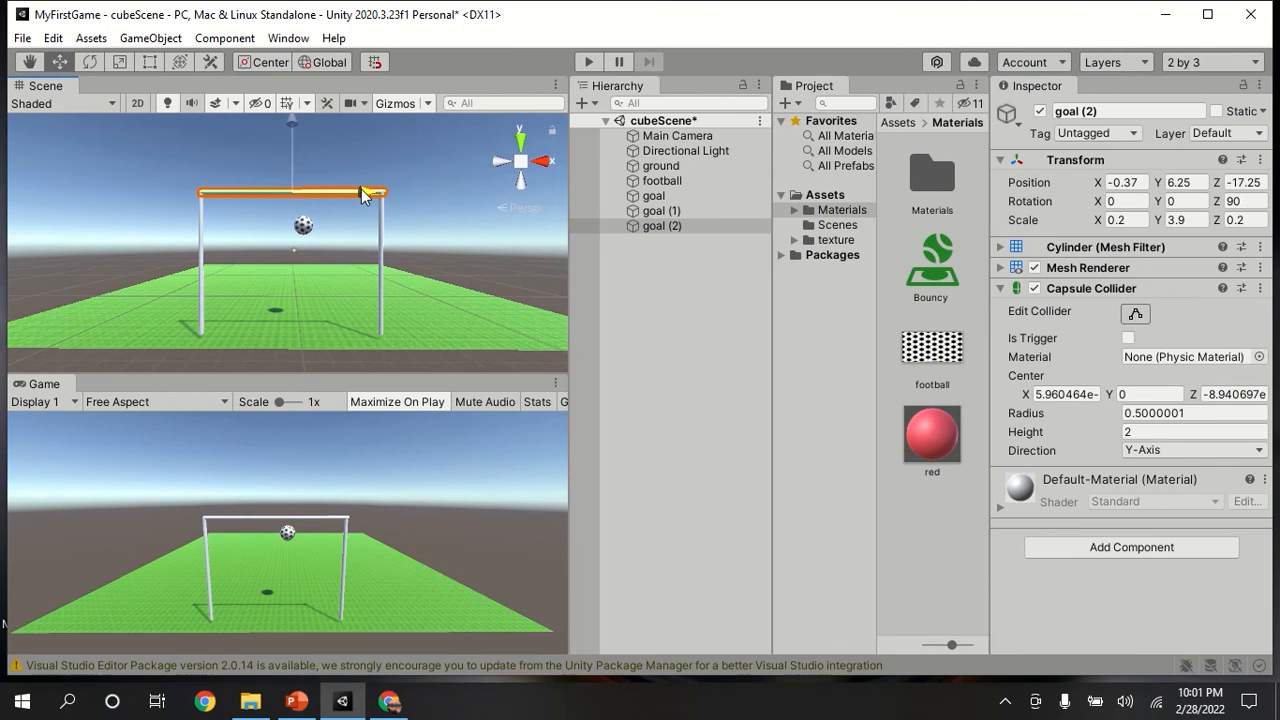
{"action": "left_click", "coordinate": [683, 273]}
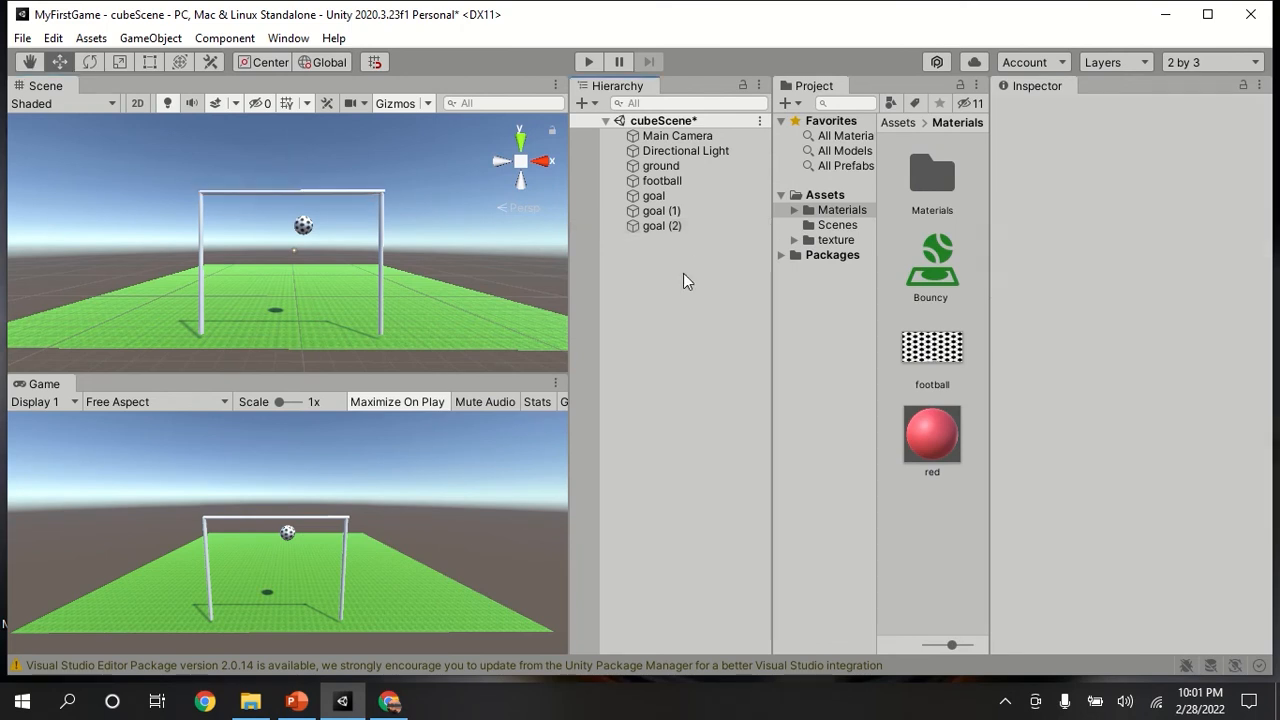
- Make goal (1) and goal (2) children of the goal object and collapse the group in the hierarchy
{"action": "left_click", "coordinate": [662, 210]}
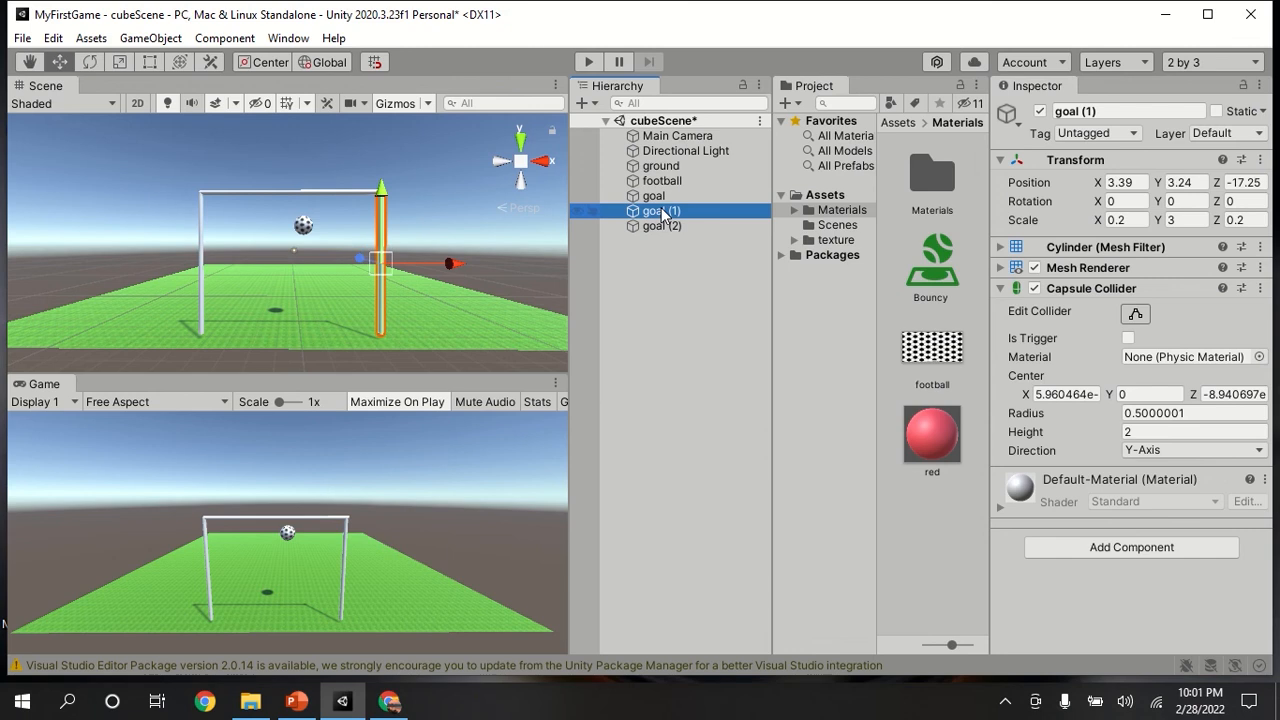
{"action": "key", "text": "shift+Down"}
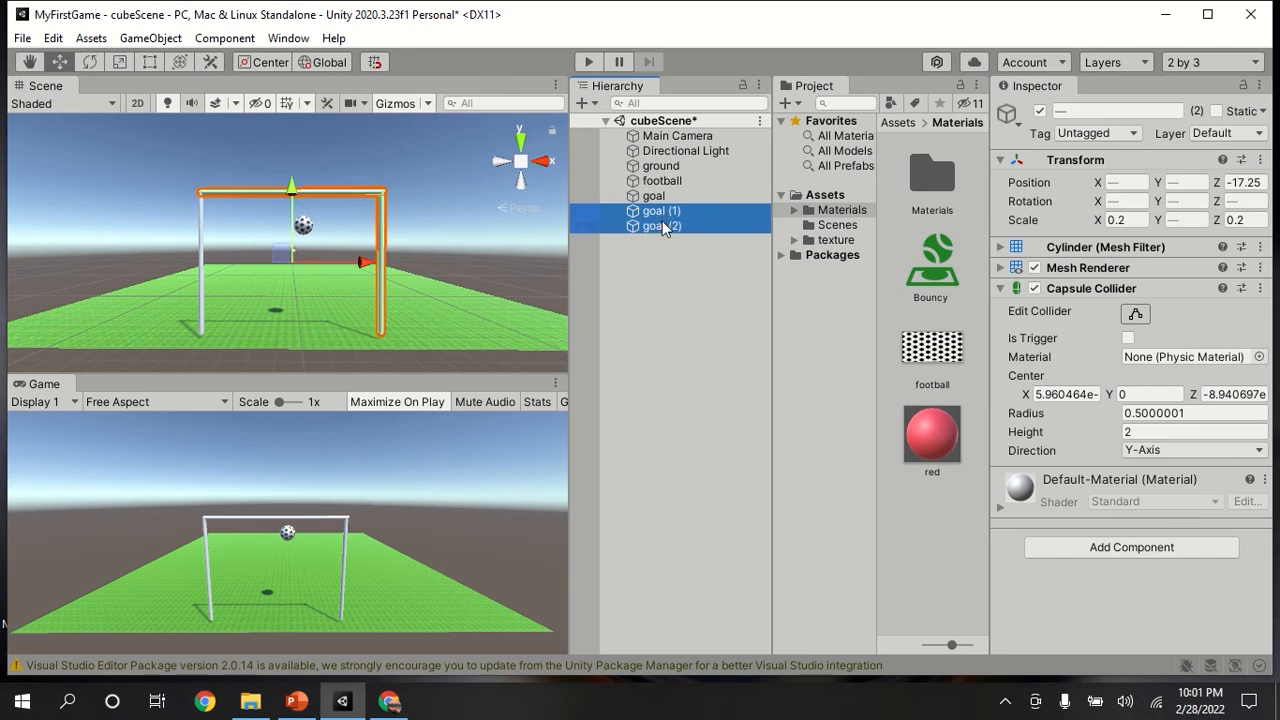
{"action": "left_click_drag", "start_coordinate": [660, 211], "coordinate": [660, 200]}
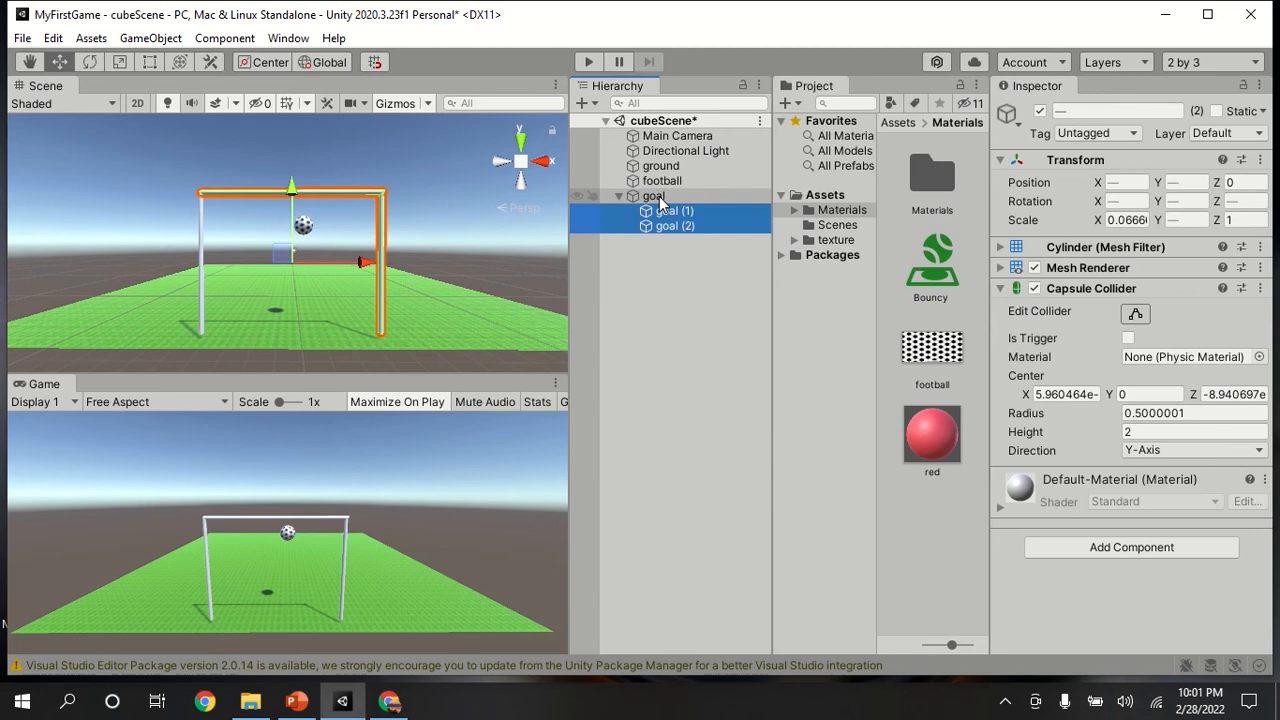
{"action": "left_click", "coordinate": [617, 196]}
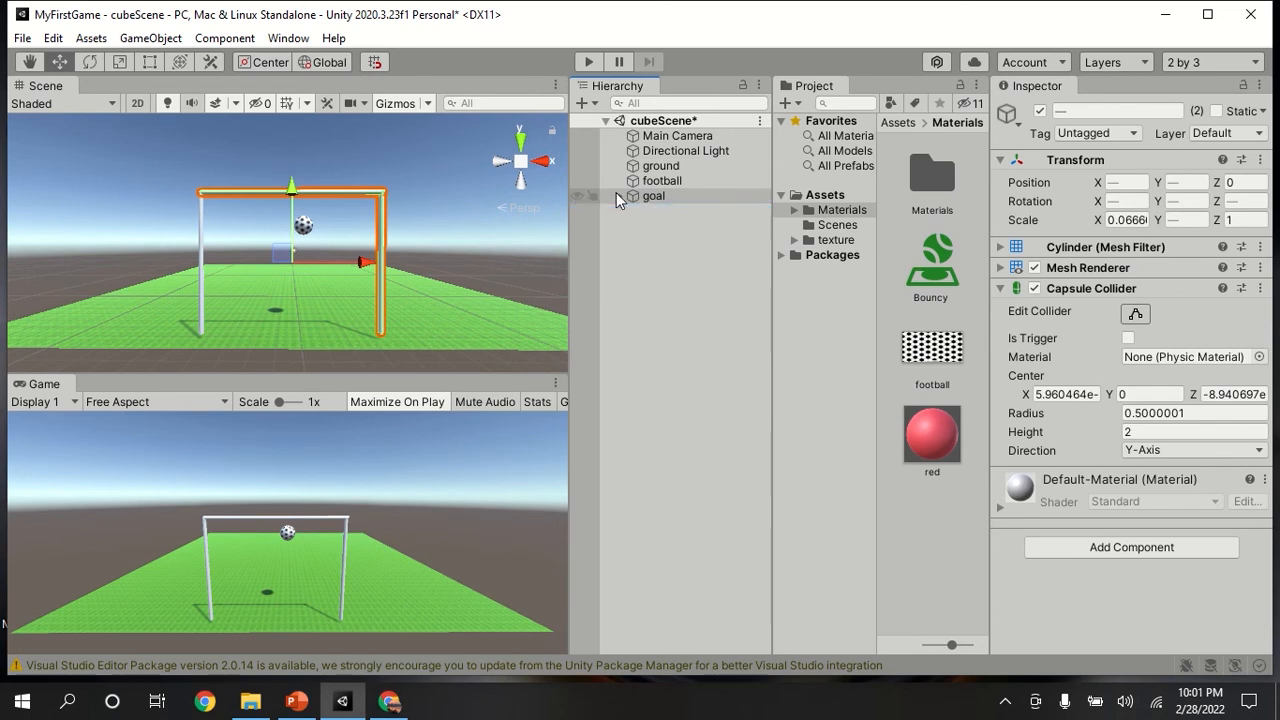
- Move the whole goal group along the X axis to about -4.01 and lower it to about Y 2.96
{"action": "left_click", "coordinate": [618, 196]}
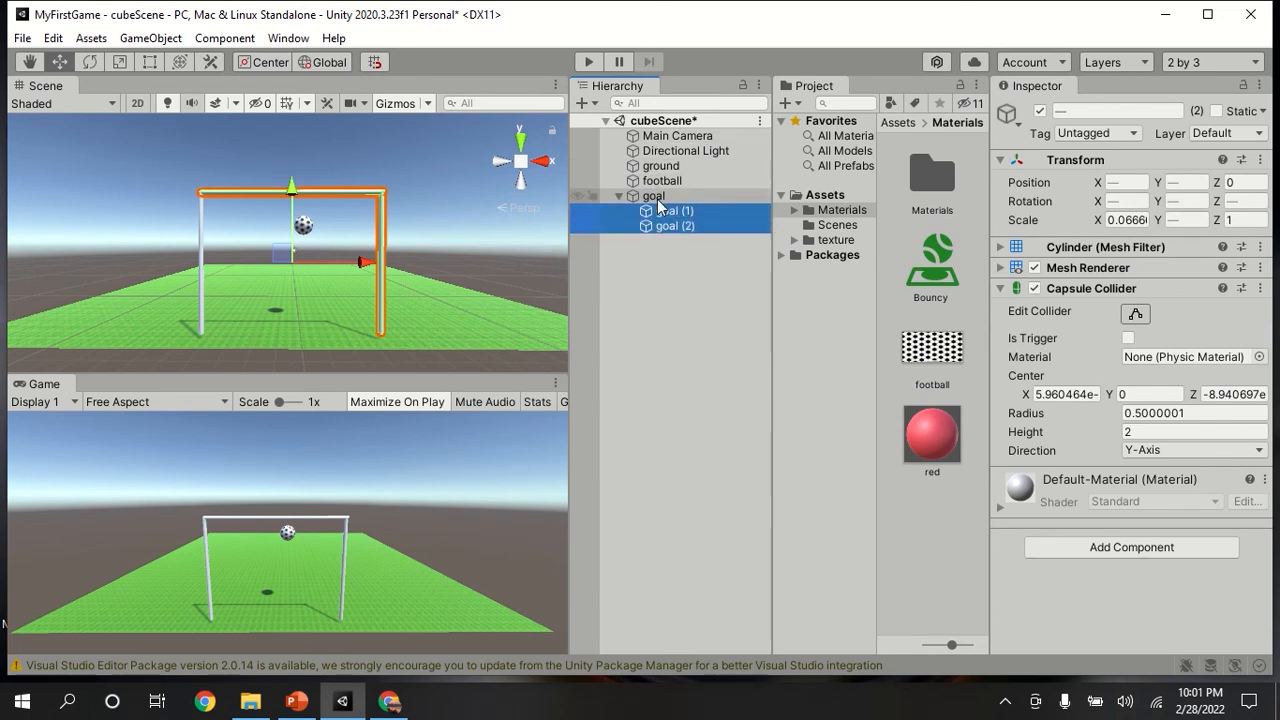
{"action": "left_click", "coordinate": [689, 319]}
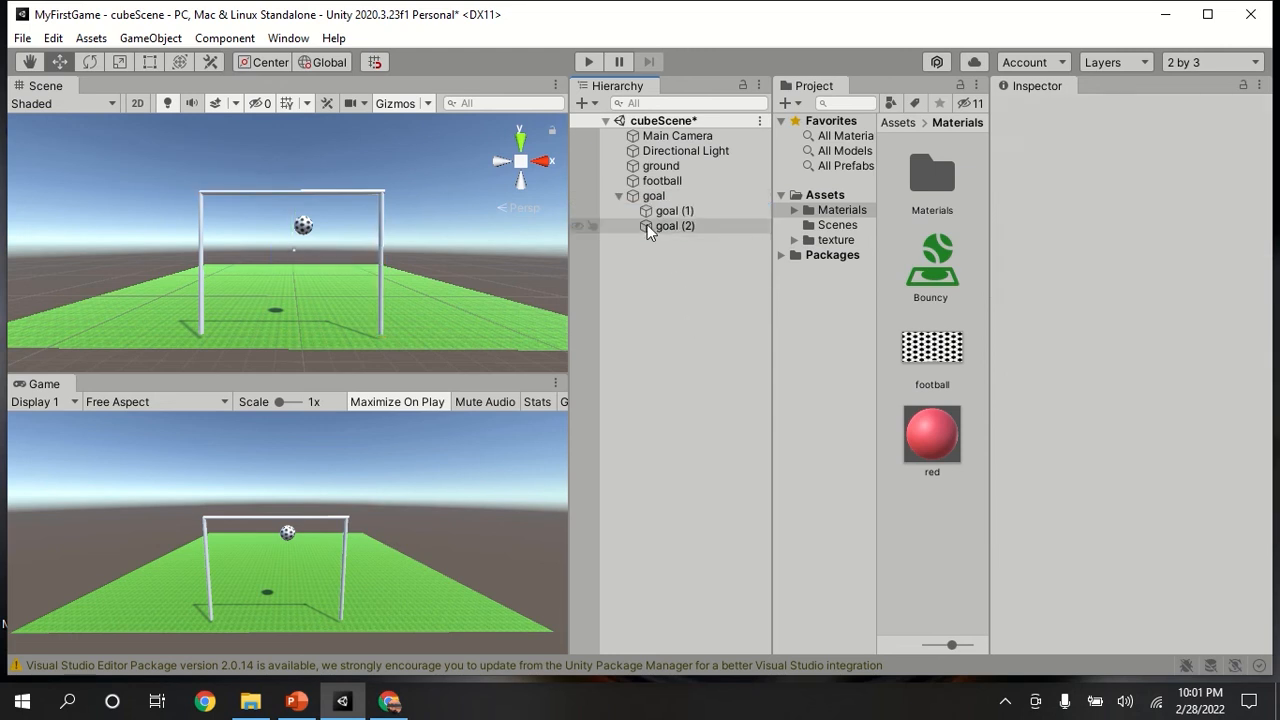
{"action": "left_click", "coordinate": [618, 196]}
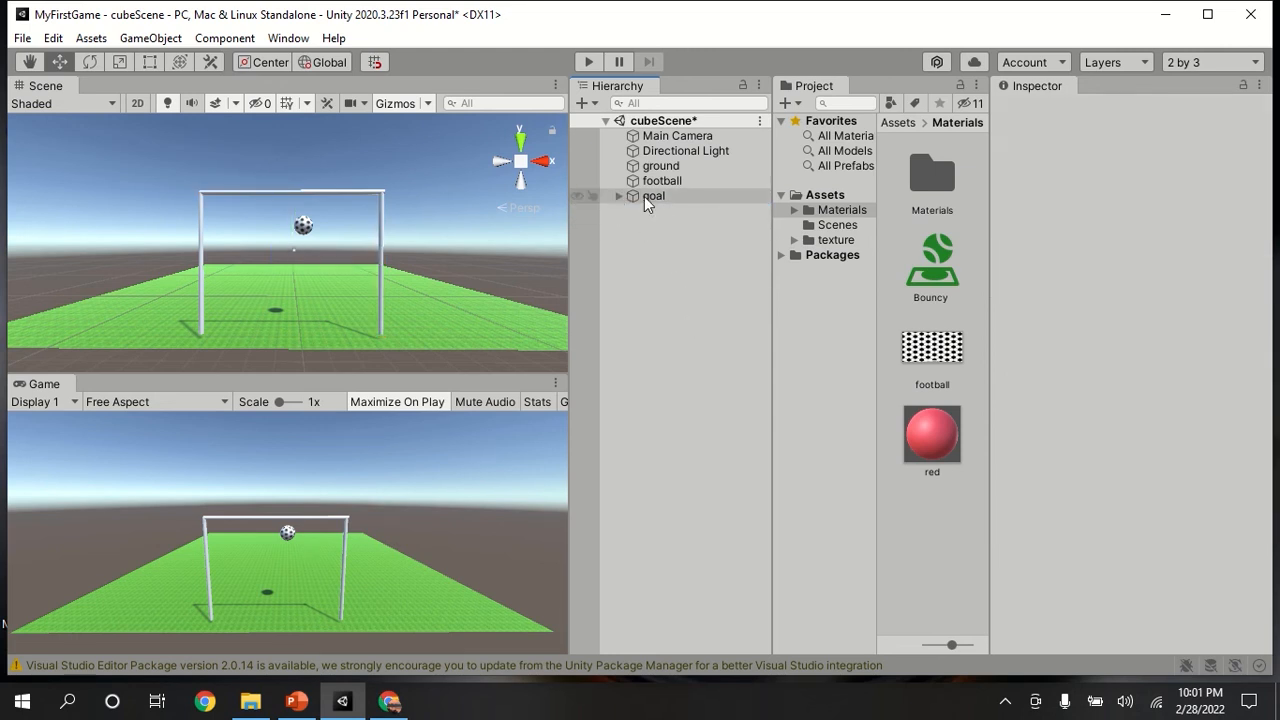
{"action": "left_click", "coordinate": [645, 193]}
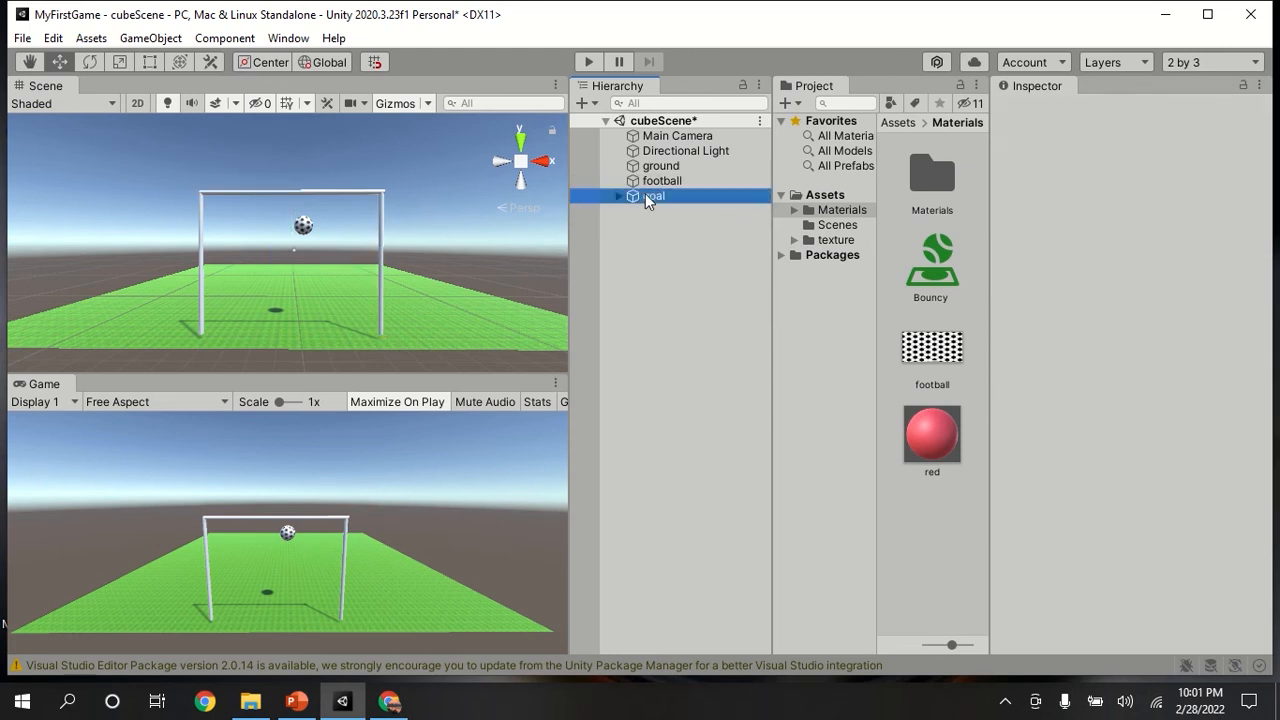
{"action": "mouse_move", "coordinate": [368, 263]}
{"action": "left_mouse_down"}
{"action": "mouse_move", "coordinate": [430, 265]}
{"action": "mouse_move", "coordinate": [317, 263]}
{"action": "mouse_move", "coordinate": [380, 266]}
{"action": "mouse_move", "coordinate": [364, 268]}
{"action": "left_mouse_up"}
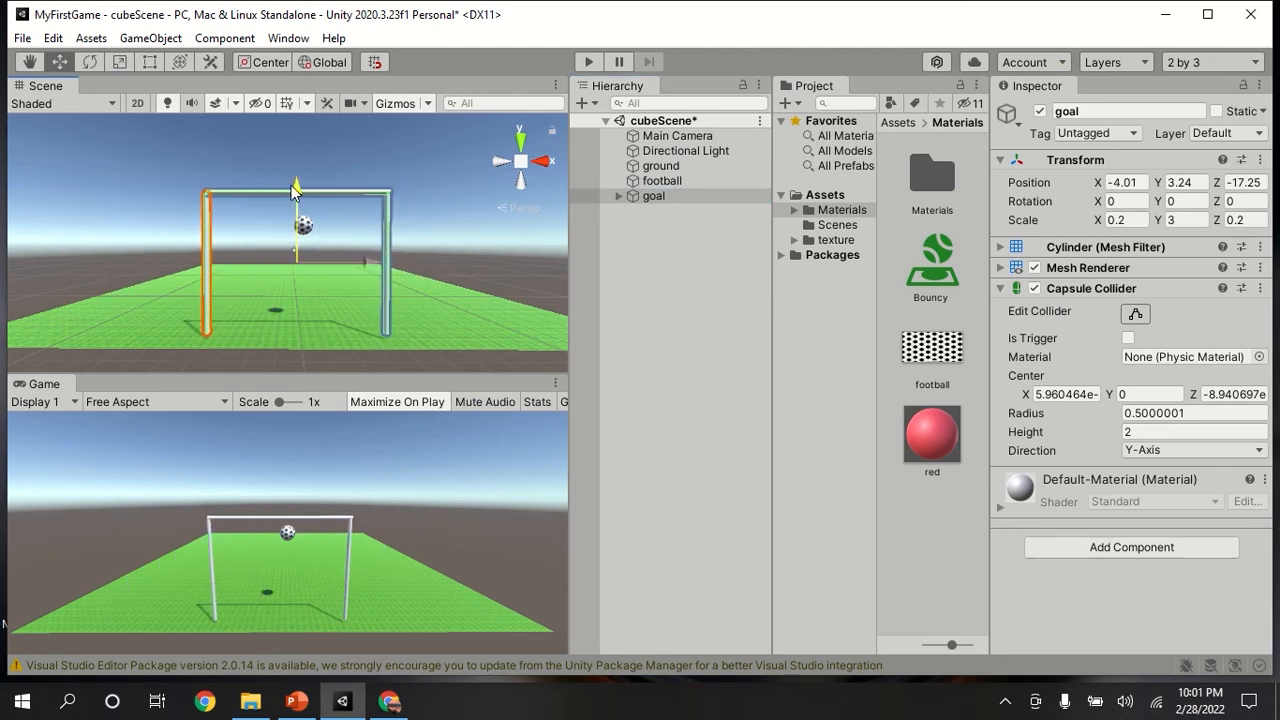
{"action": "left_click_drag", "start_coordinate": [295, 192], "coordinate": [296, 197]}
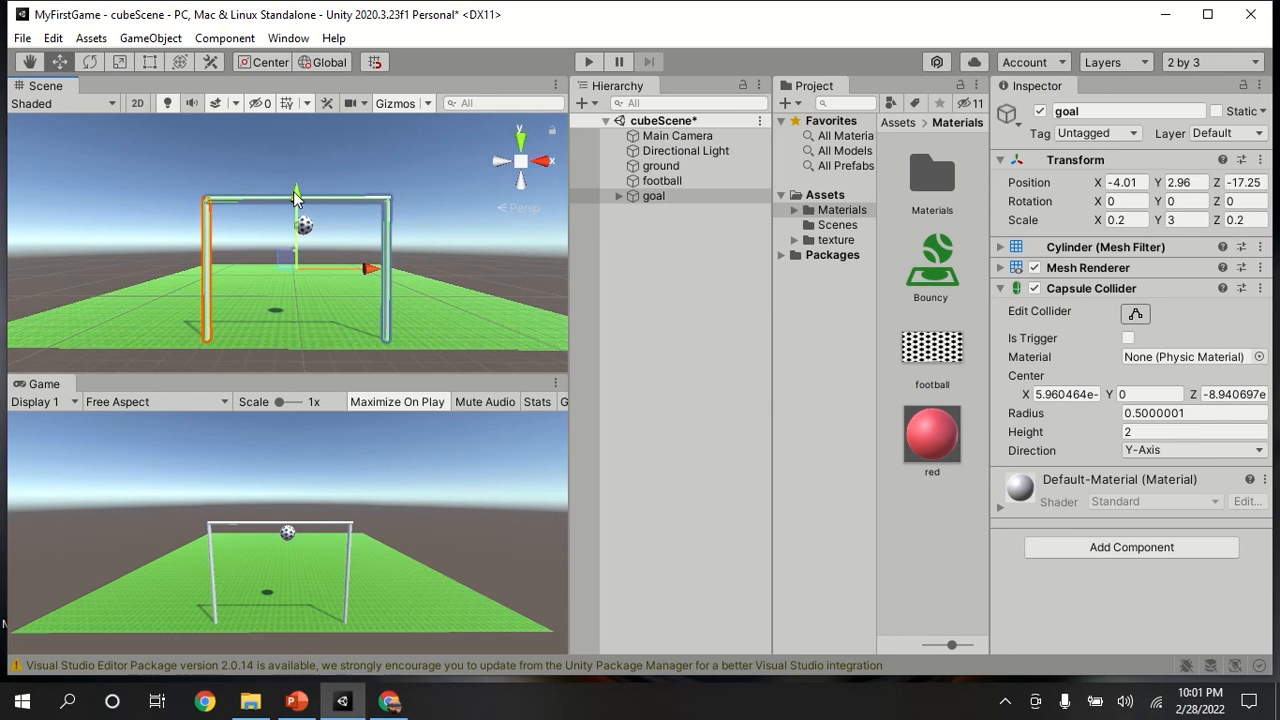
{"action": "left_click", "coordinate": [697, 336]}
- Duplicate the goal group and place the copy farther back on the pitch at Z position 5
{"action": "left_click", "coordinate": [659, 199]}
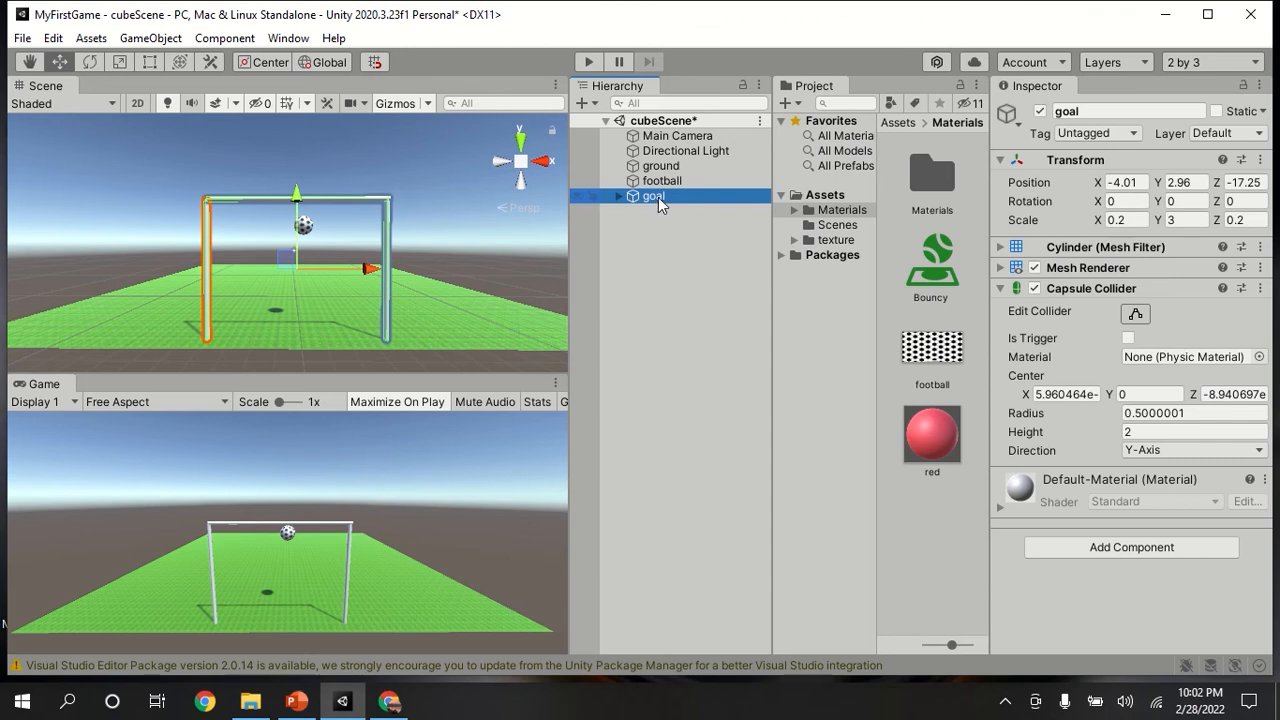
{"action": "key", "text": "ctrl+d"}
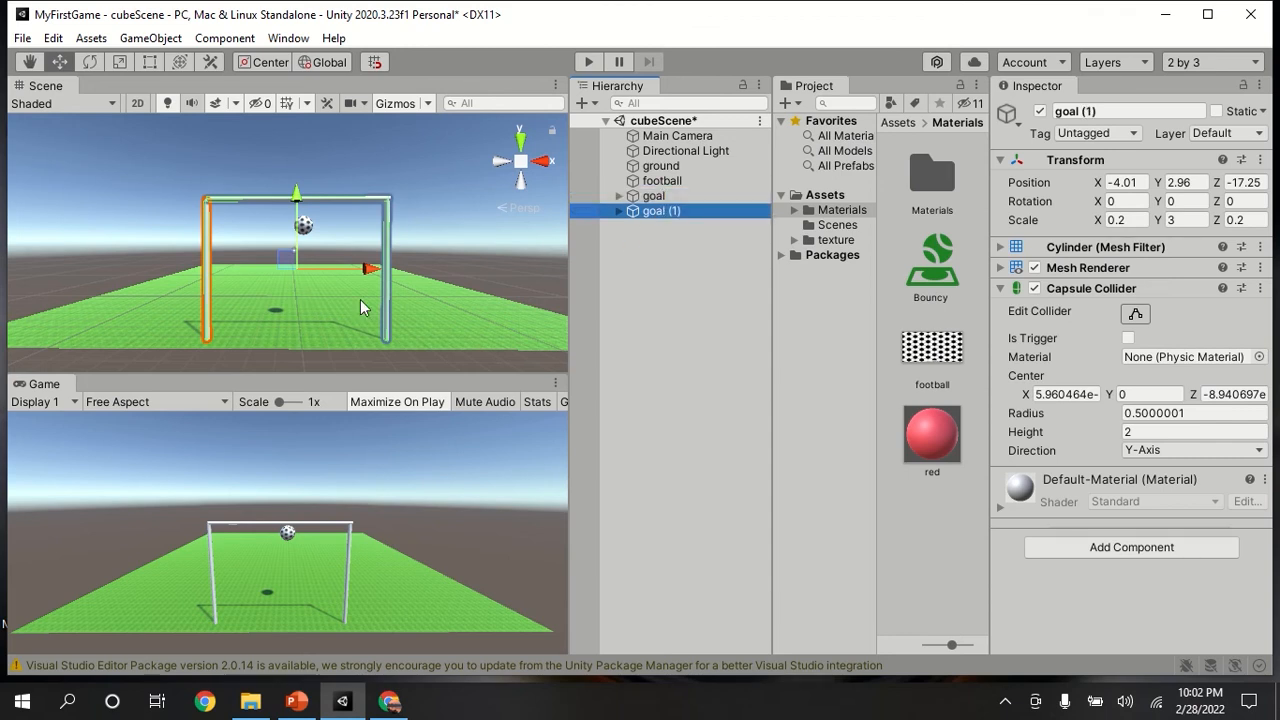
{"action": "left_click", "coordinate": [1262, 182]}
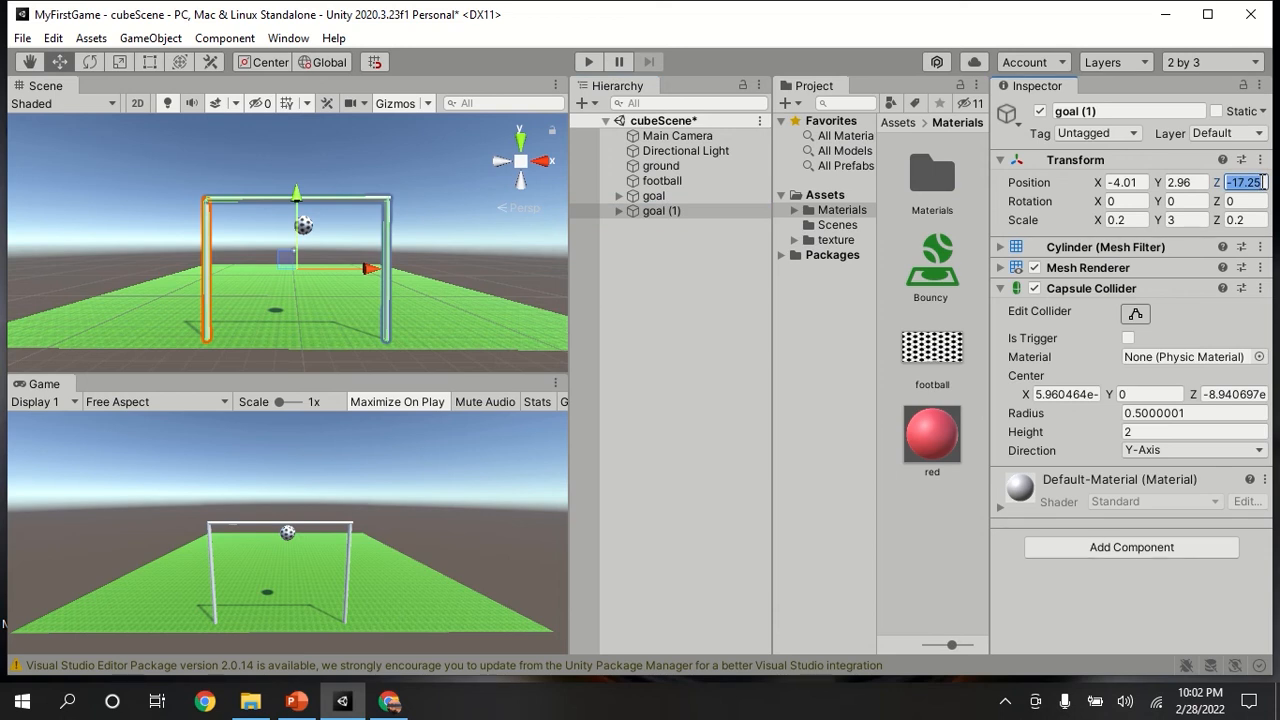
{"action": "type", "text": "17"}
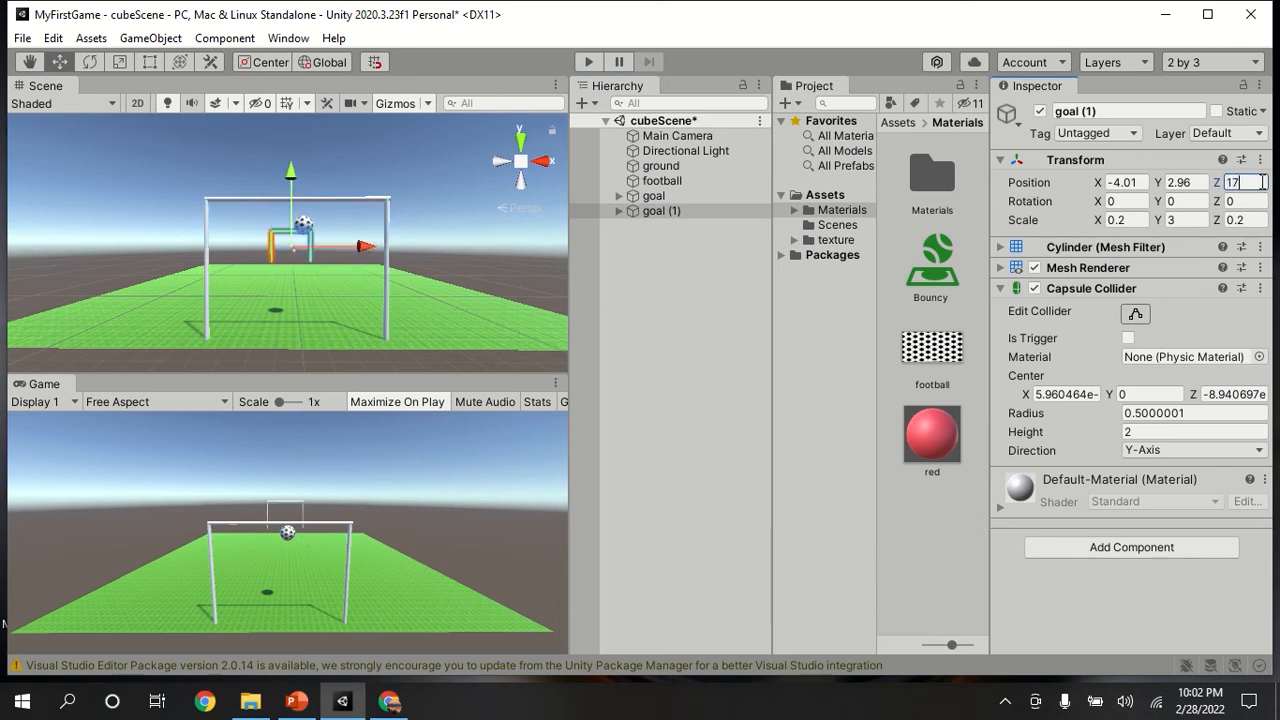
{"action": "key", "text": "BackSpace"}
{"action": "key", "text": "BackSpace"}
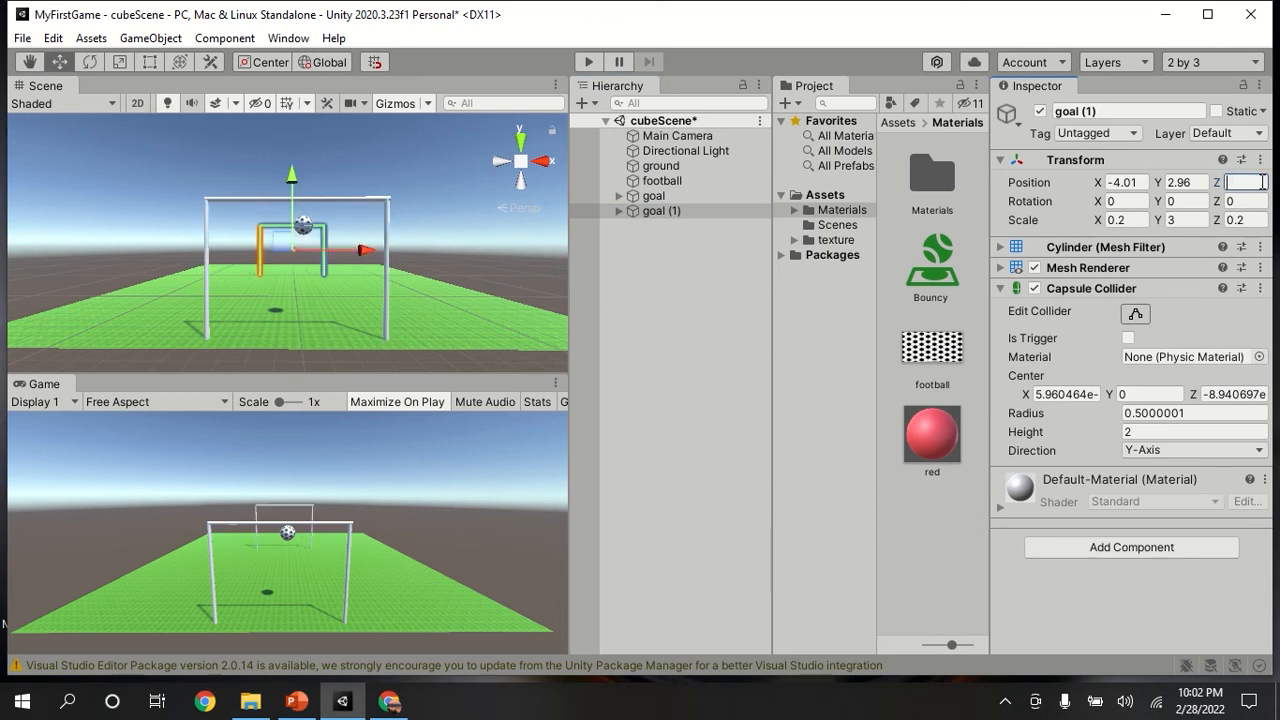
{"action": "type", "text": "1"}
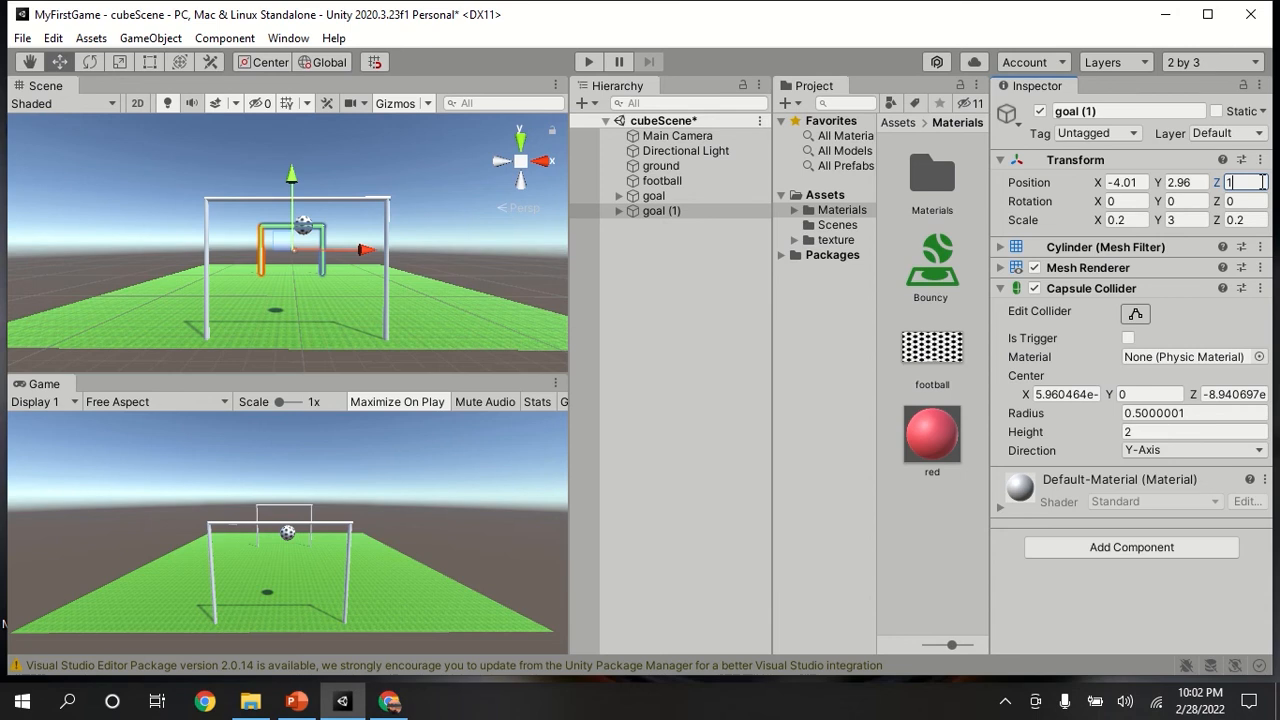
{"action": "key", "text": "BackSpace"}
{"action": "type", "text": "3"}
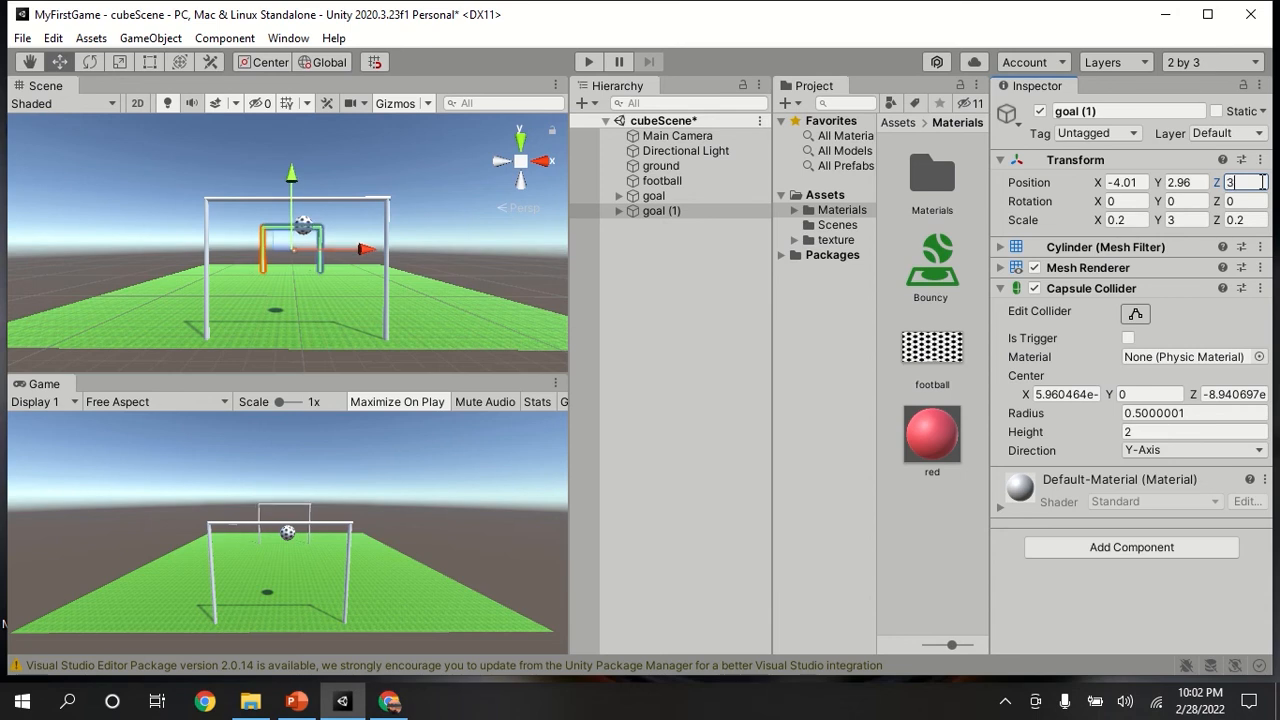
{"action": "key", "text": "BackSpace"}
{"action": "type", "text": "5"}
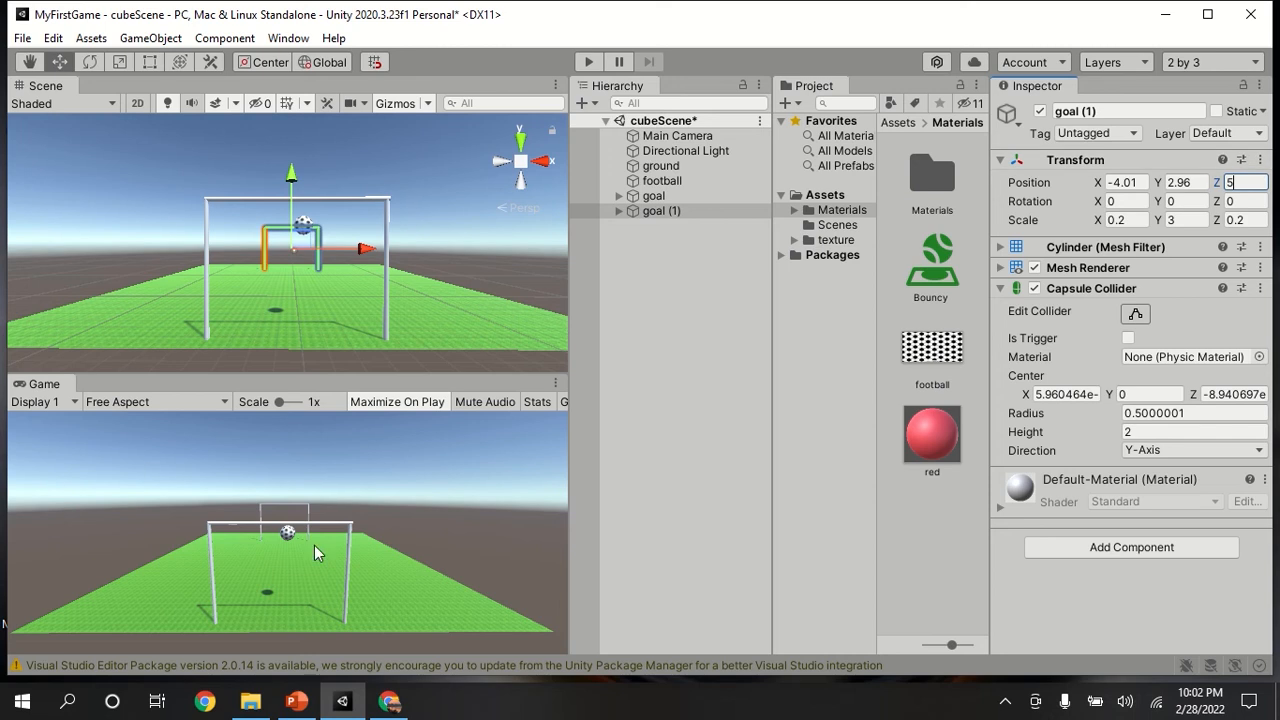
- Examine both goals from several angles and distances to check their placement on the ground around the football
{"action": "left_click", "coordinate": [441, 549]}
{"action": "middle_click_drag", "start_coordinate": [315, 316], "coordinate": [315, 316]}
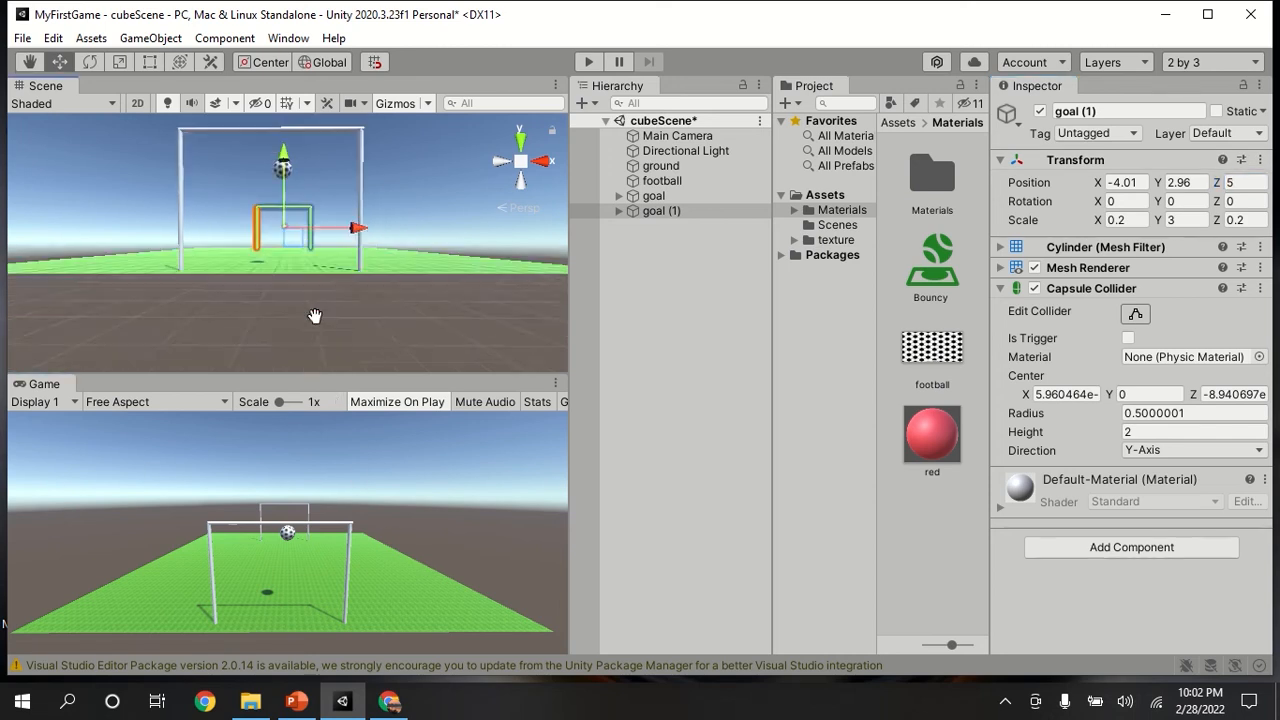
{"action": "right_click_drag", "start_coordinate": [315, 316], "coordinate": [440, 296]}
{"action": "scroll", "coordinate": [440, 296], "scroll_direction": "down", "scroll_amount": 4}
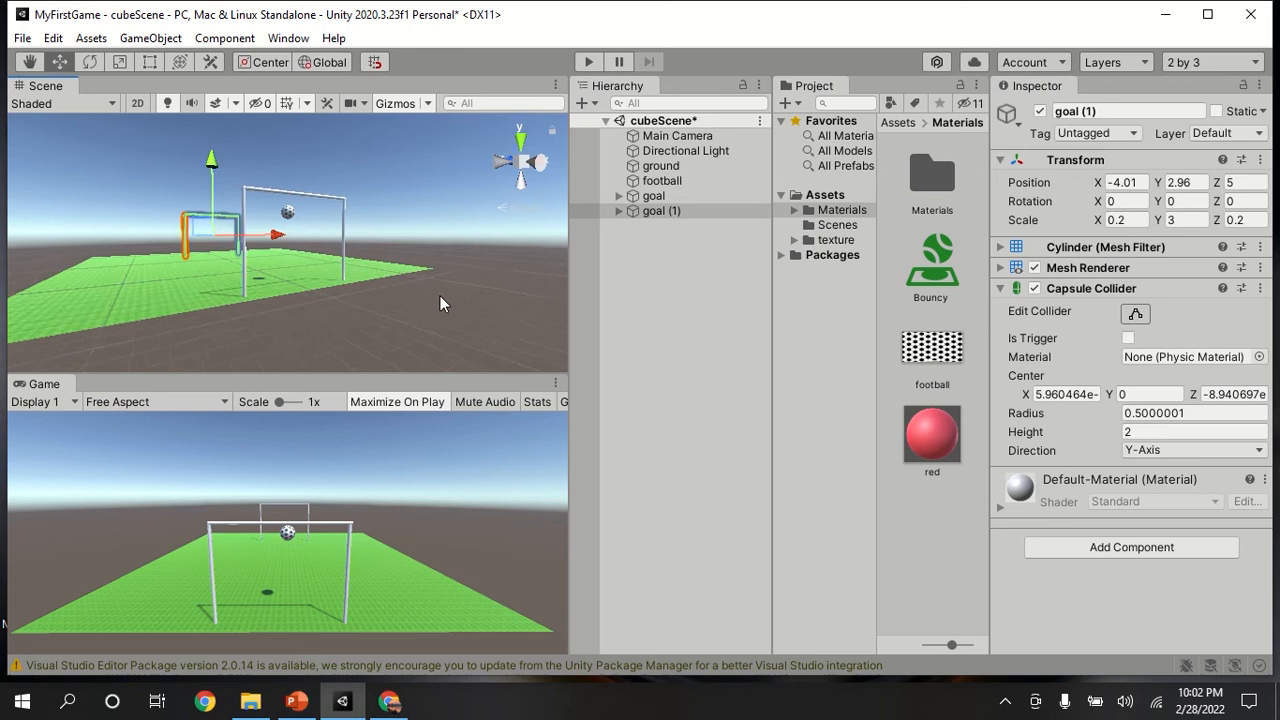
{"action": "left_click", "coordinate": [385, 294]}
{"action": "right_click_drag", "start_coordinate": [340, 314], "coordinate": [261, 314]}
{"action": "middle_click_drag", "start_coordinate": [464, 317], "coordinate": [299, 371]}
{"action": "scroll", "coordinate": [427, 299], "scroll_direction": "down", "scroll_amount": 1}
{"action": "right_click_drag", "start_coordinate": [427, 300], "coordinate": [379, 328]}
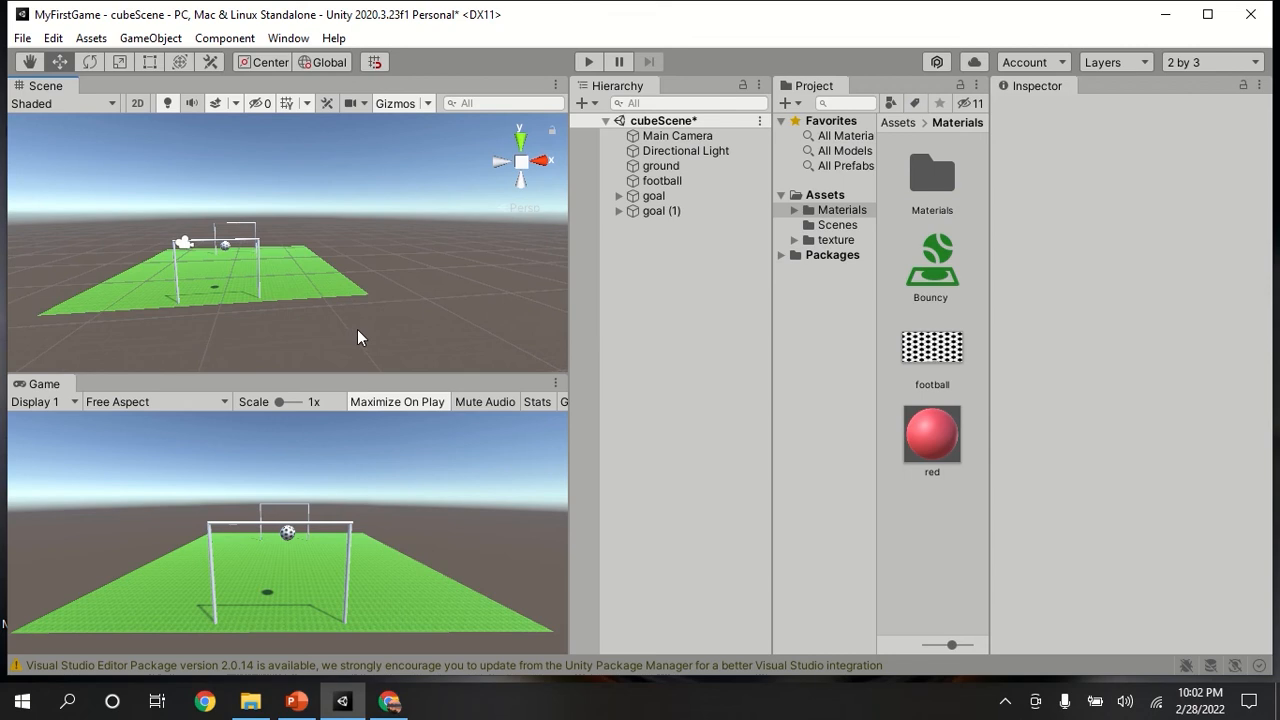
{"action": "middle_click_drag", "start_coordinate": [482, 311], "coordinate": [476, 341]}
{"action": "right_click_drag", "start_coordinate": [506, 328], "coordinate": [498, 294]}
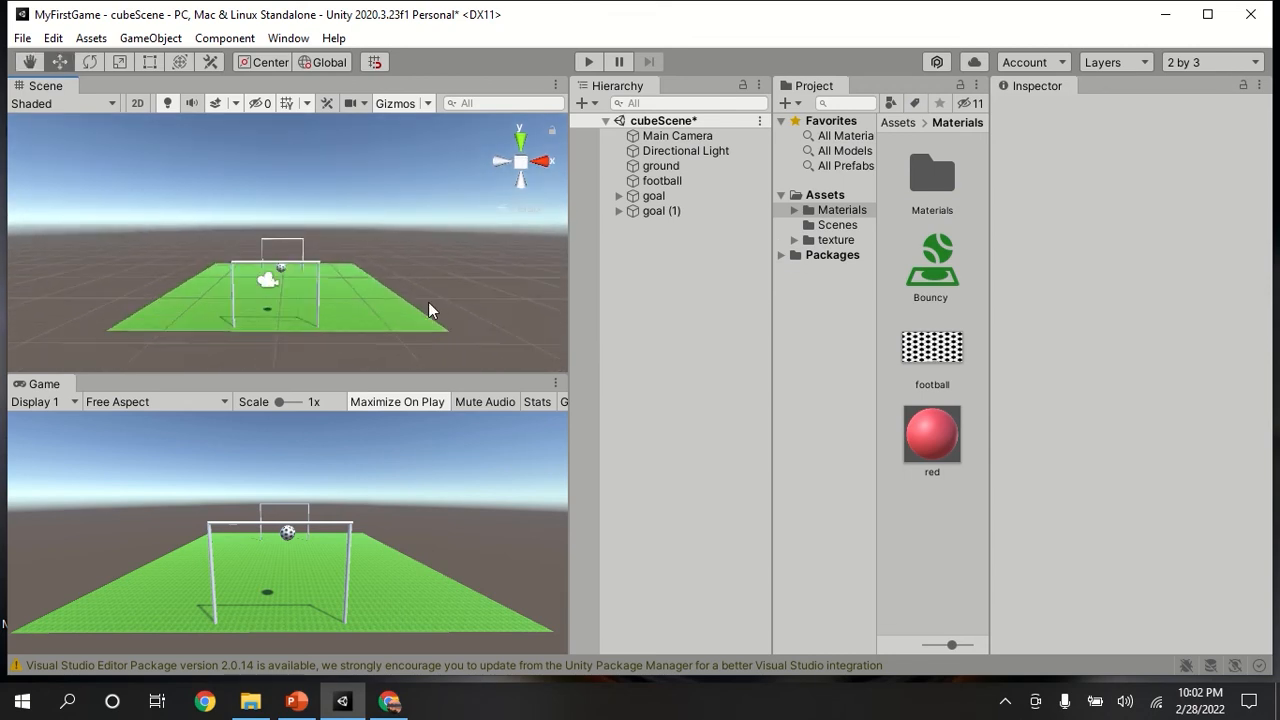
{"action": "scroll", "coordinate": [429, 300], "scroll_direction": "up", "scroll_amount": 2}
{"action": "mouse_move", "coordinate": [429, 298]}
{"action": "middle_mouse_down"}
{"action": "mouse_move", "coordinate": [428, 320]}
{"action": "mouse_move", "coordinate": [424, 248]}
{"action": "mouse_move", "coordinate": [421, 277]}
{"action": "middle_mouse_up"}
{"action": "scroll", "coordinate": [421, 277], "scroll_direction": "up", "scroll_amount": 4}
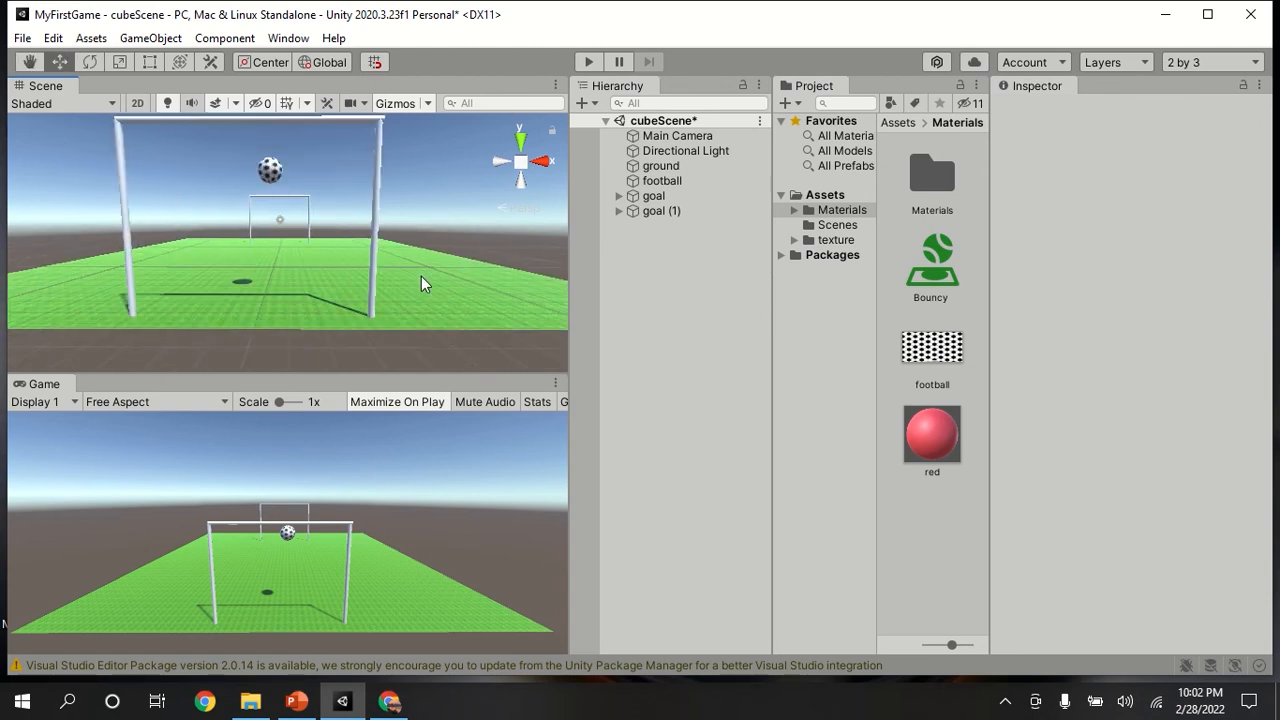
{"action": "middle_click_drag", "start_coordinate": [449, 285], "coordinate": [468, 285]}
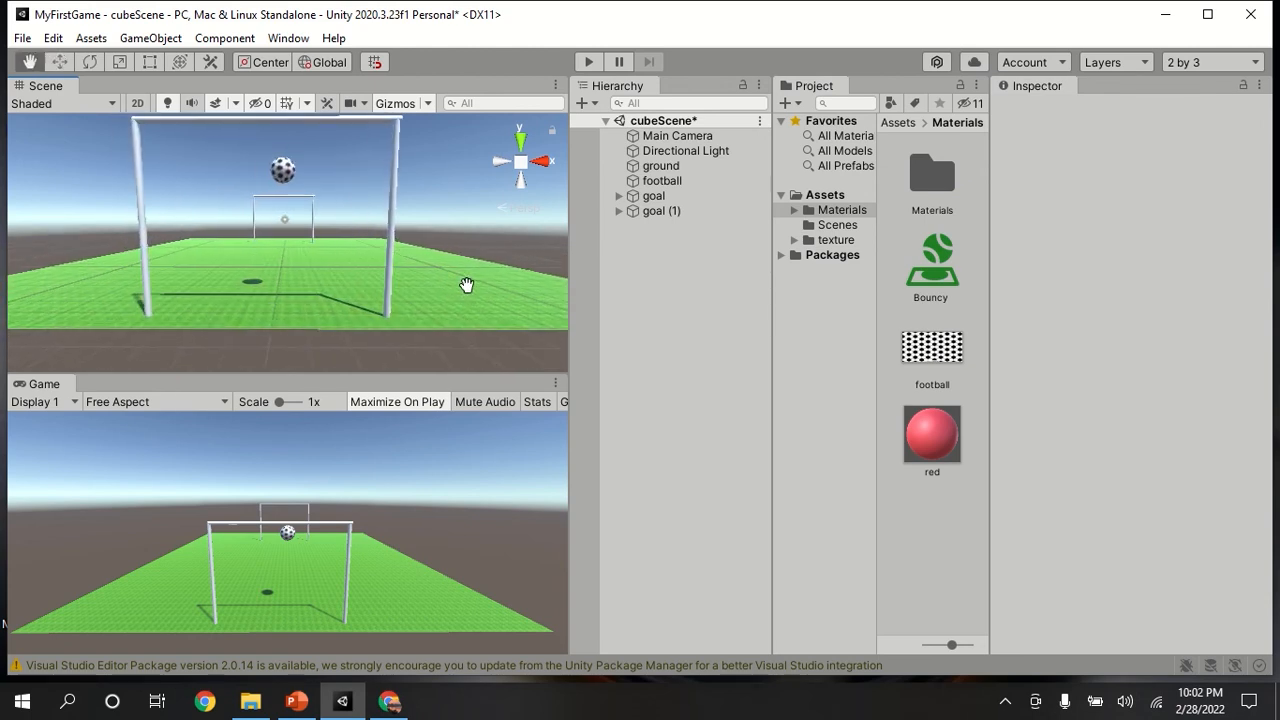
{"action": "scroll", "coordinate": [467, 284], "scroll_direction": "down", "scroll_amount": 2}
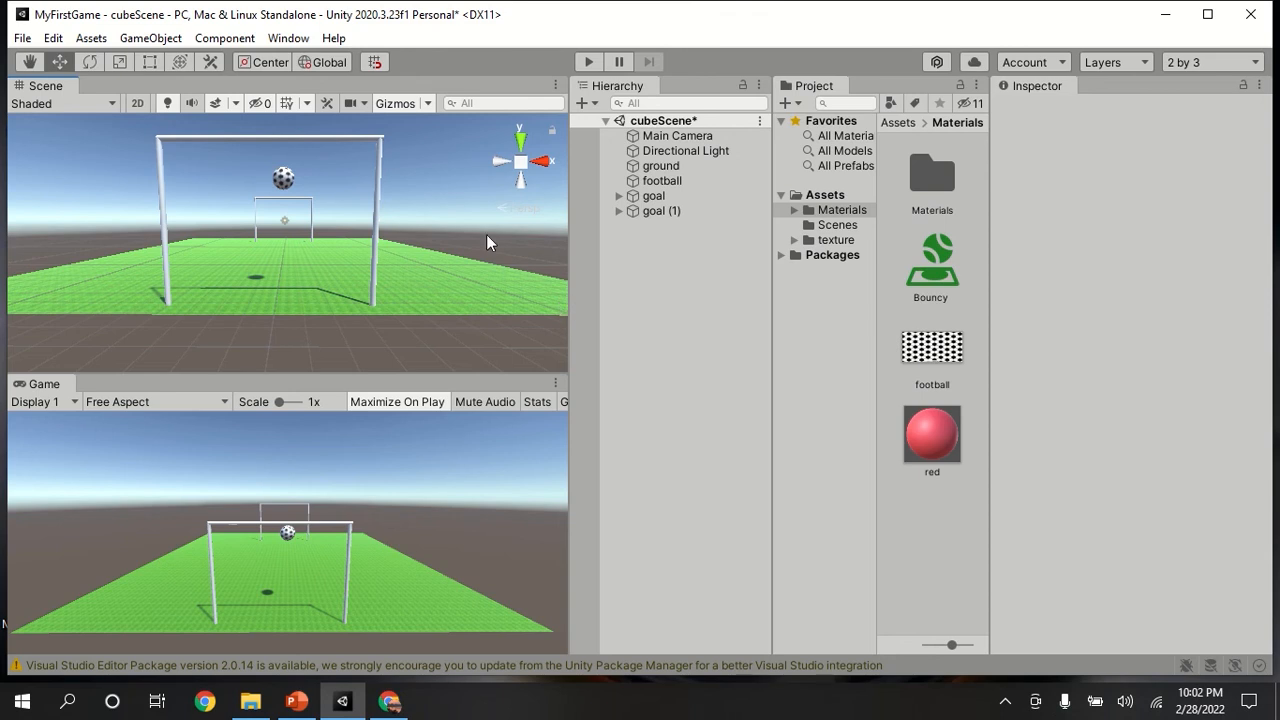
{"action": "left_click", "coordinate": [435, 614]}
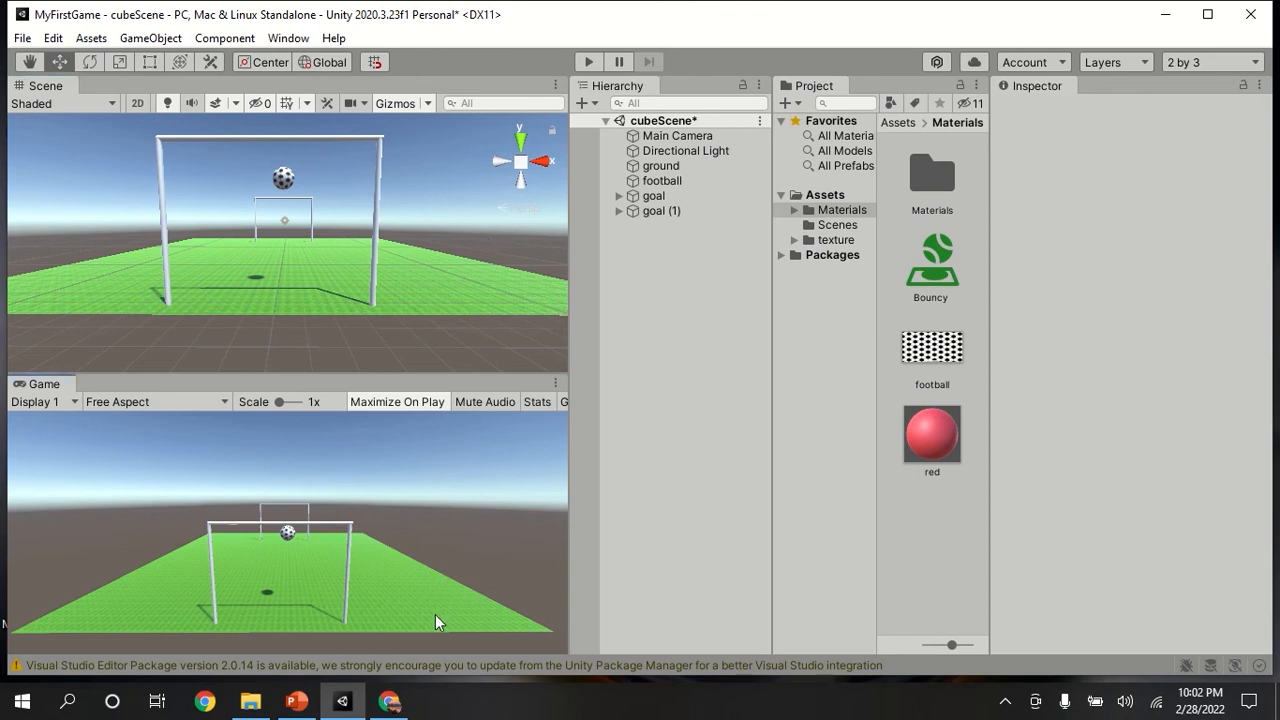
- Enlarge the ground plane by setting its scale to 3.5 on X and 4 on Z
{"action": "left_click", "coordinate": [698, 167]}
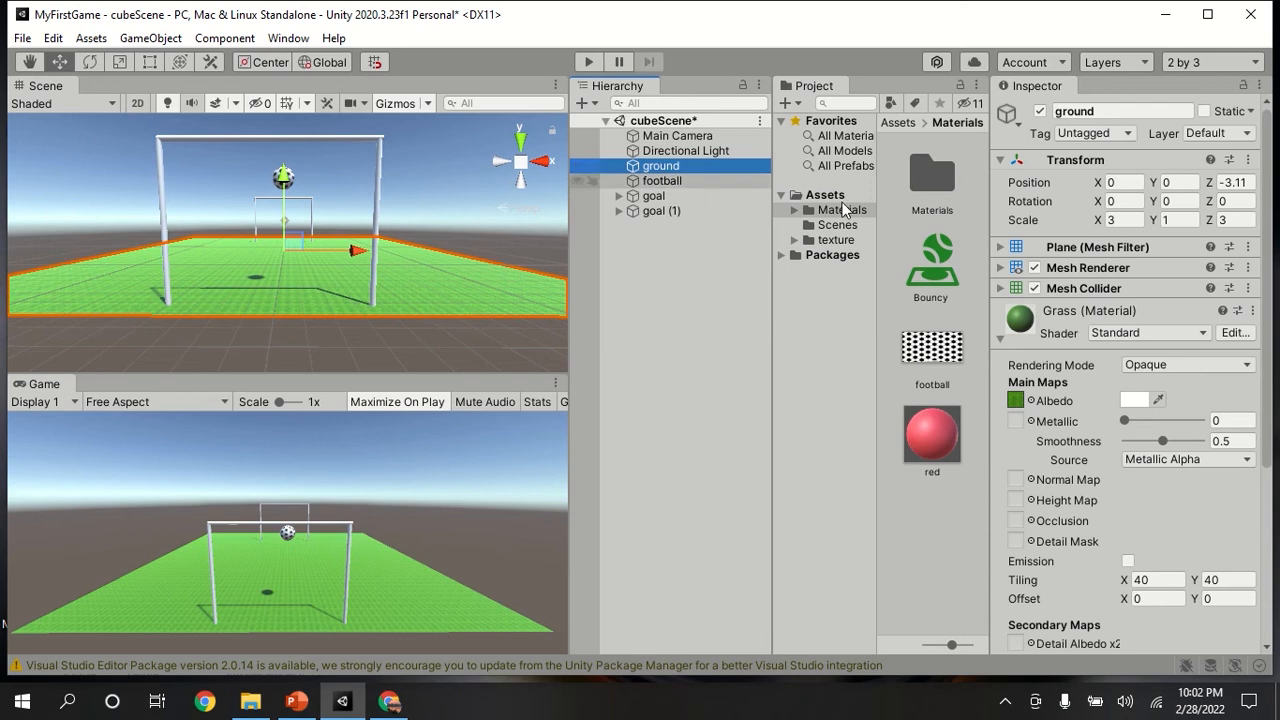
{"action": "left_click", "coordinate": [1128, 221]}
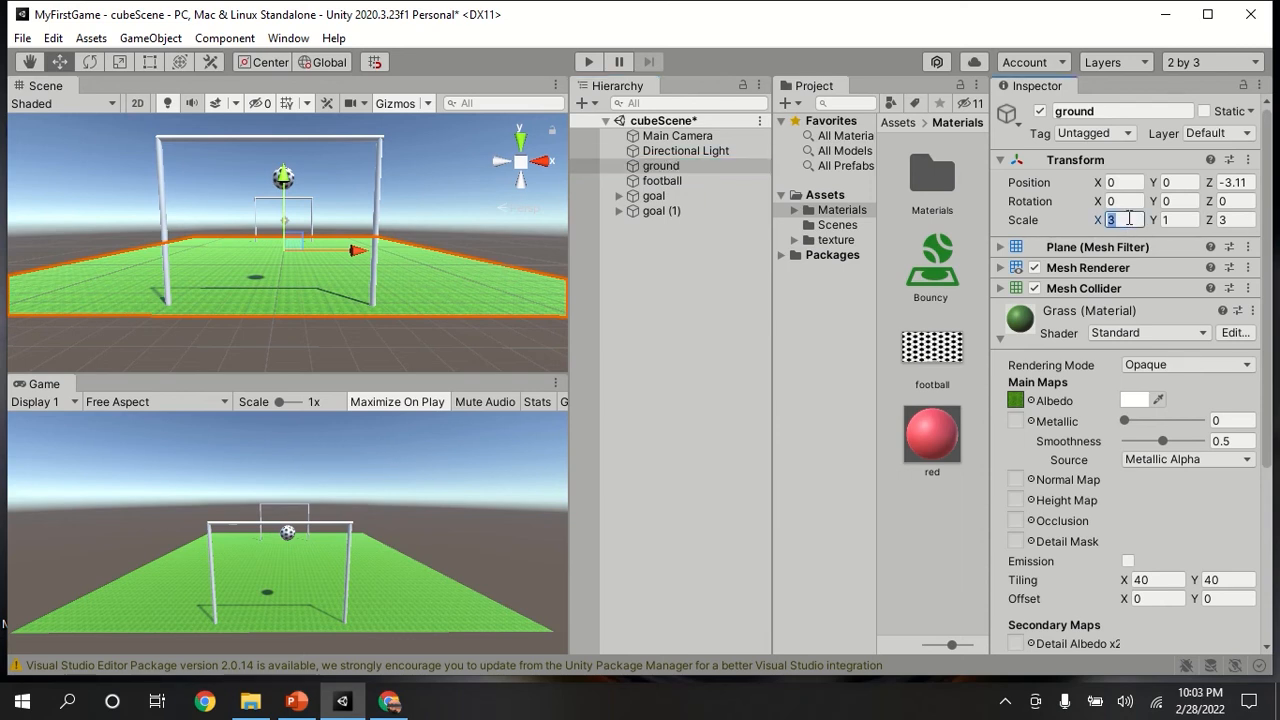
{"action": "type", "text": ".5"}
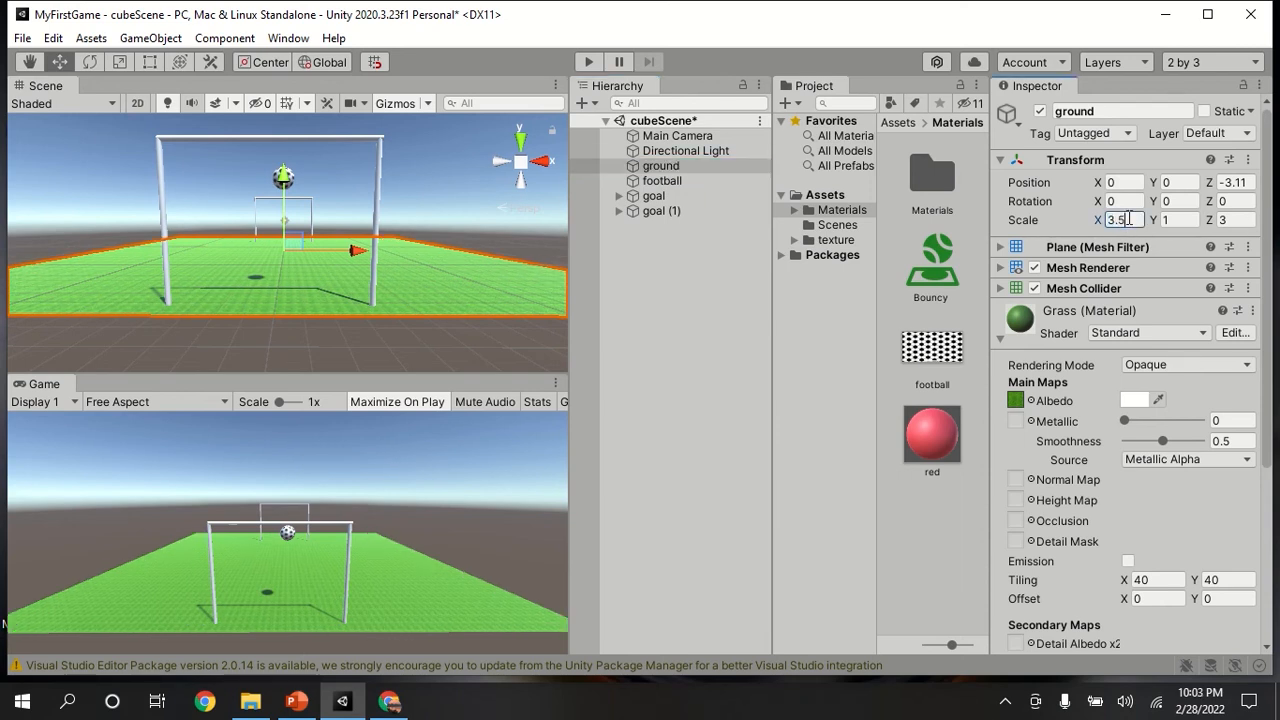
{"action": "left_click", "coordinate": [1238, 219]}
{"action": "type", "text": "4"}
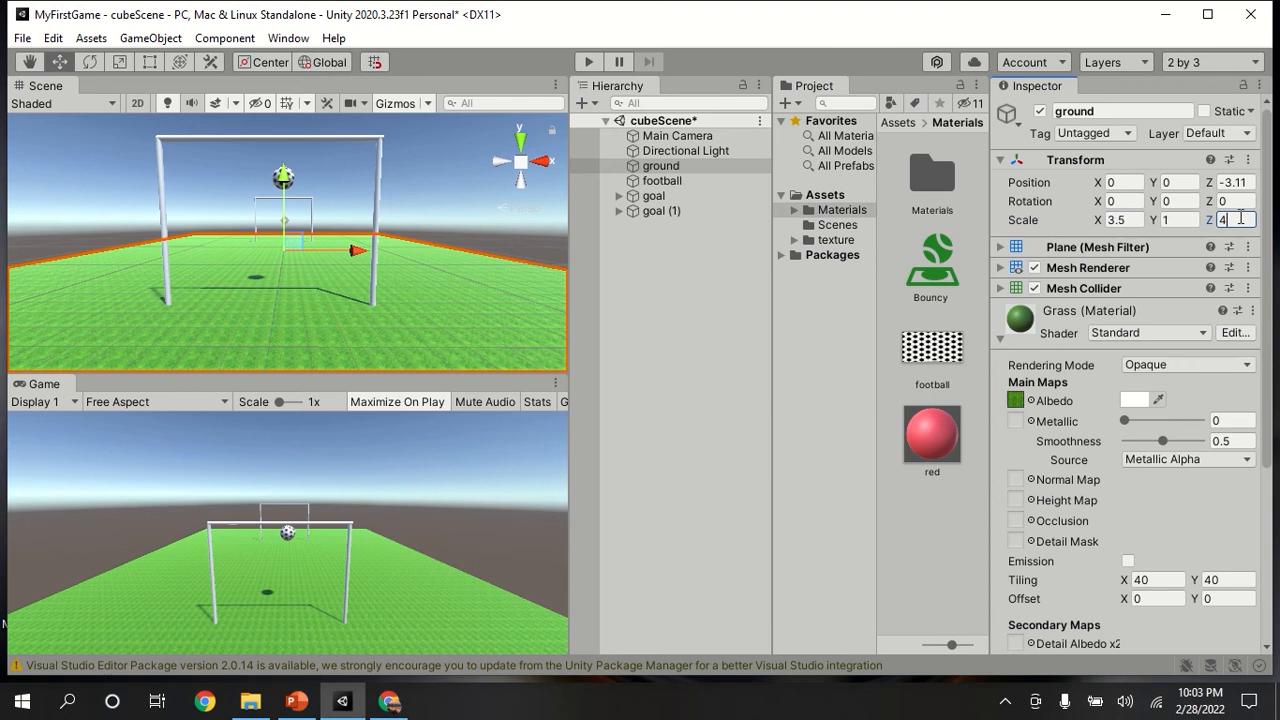
- Set the Z position of the far goal, goal (1), to 10
{"action": "left_click", "coordinate": [648, 198]}
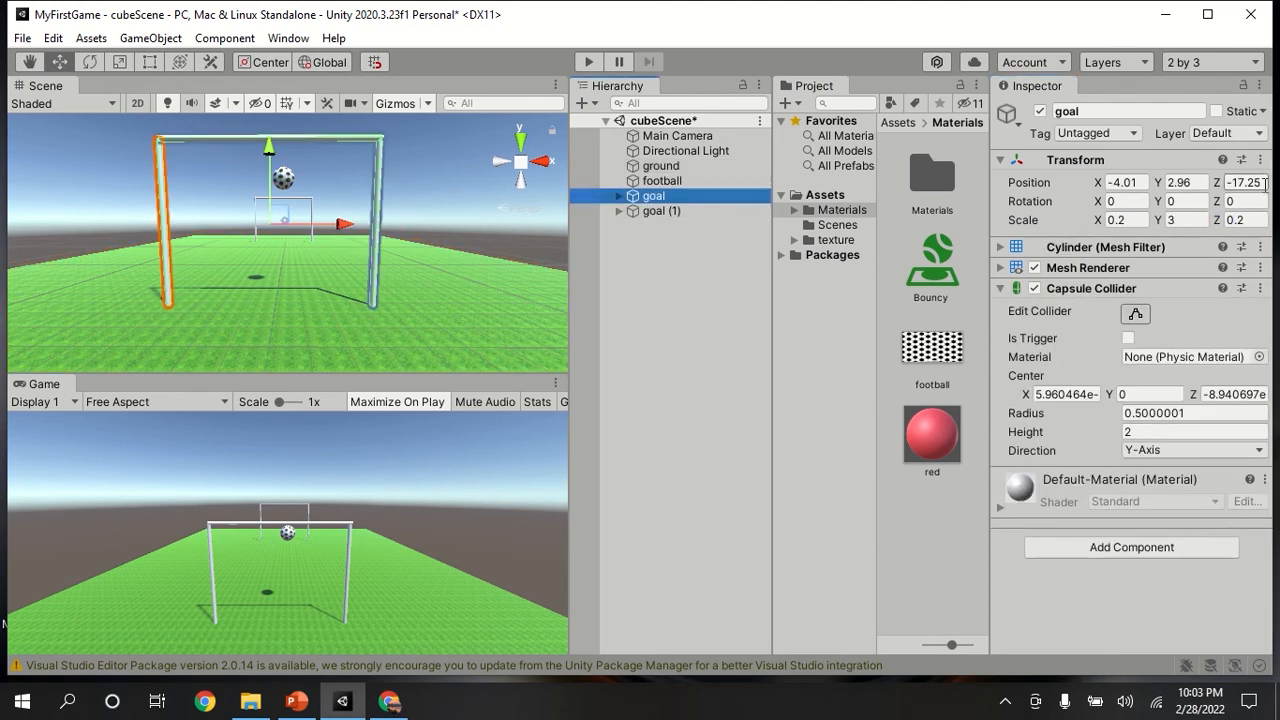
{"action": "left_click", "coordinate": [650, 212]}
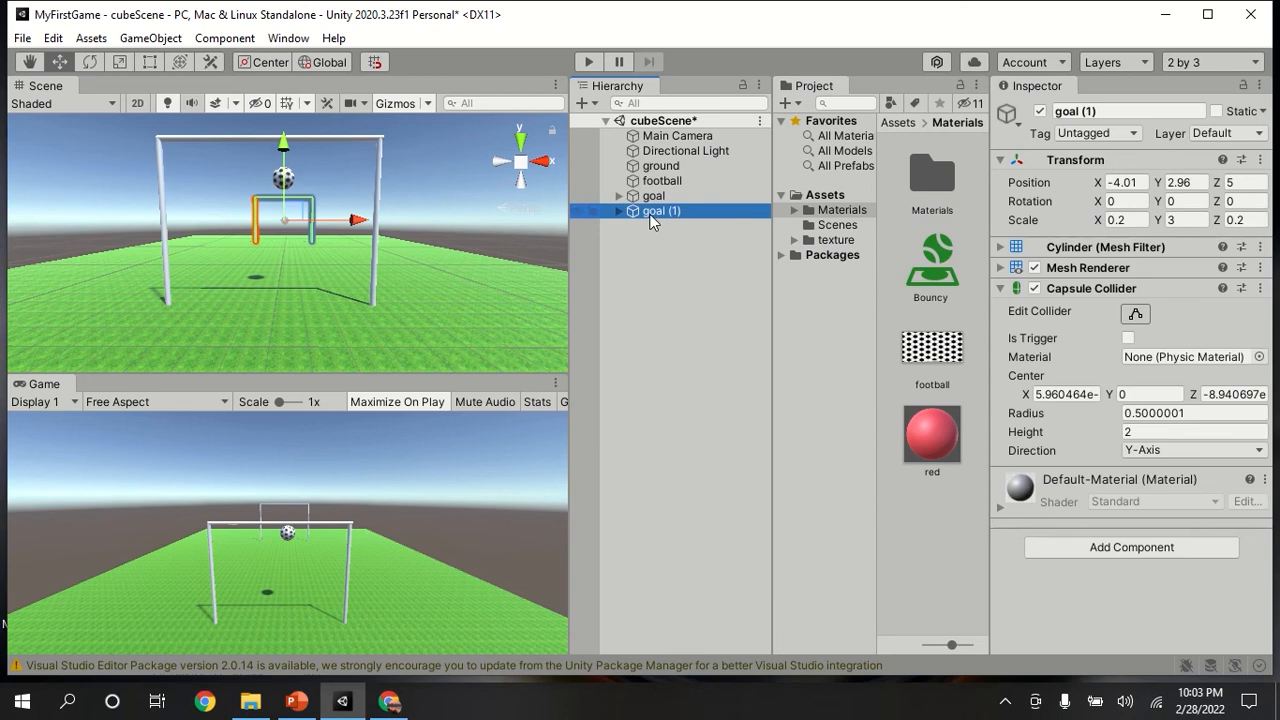
{"action": "left_click", "coordinate": [1247, 181]}
{"action": "type", "text": "8"}
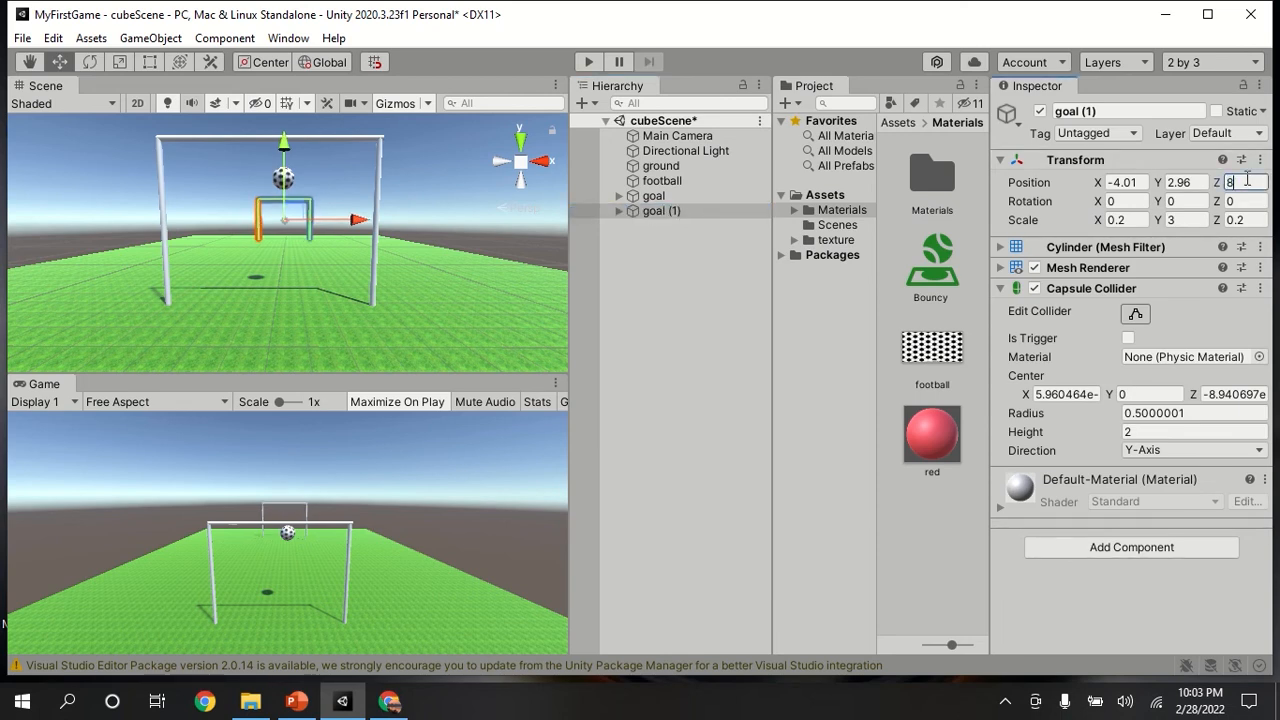
{"action": "key", "text": "BackSpace"}
{"action": "type", "text": "10"}
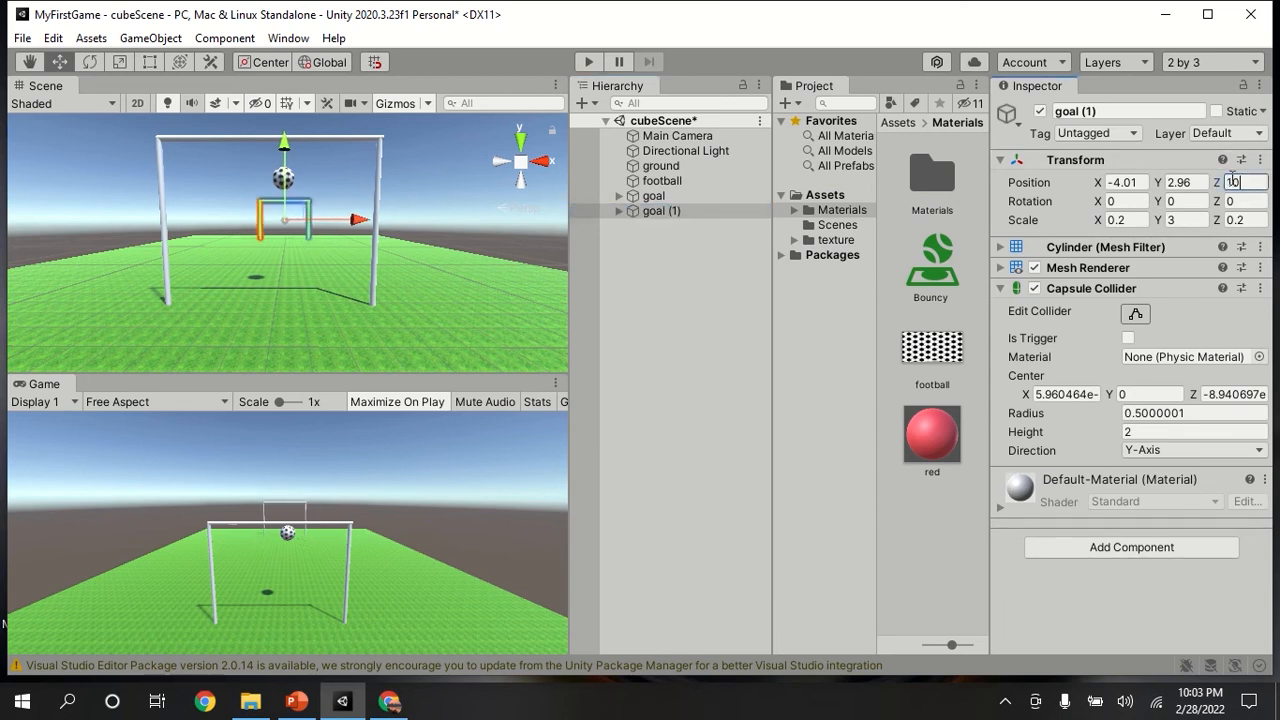
- Set the near goal's Z position to -20 and check its placement on the enlarged ground
{"action": "left_click", "coordinate": [671, 198]}
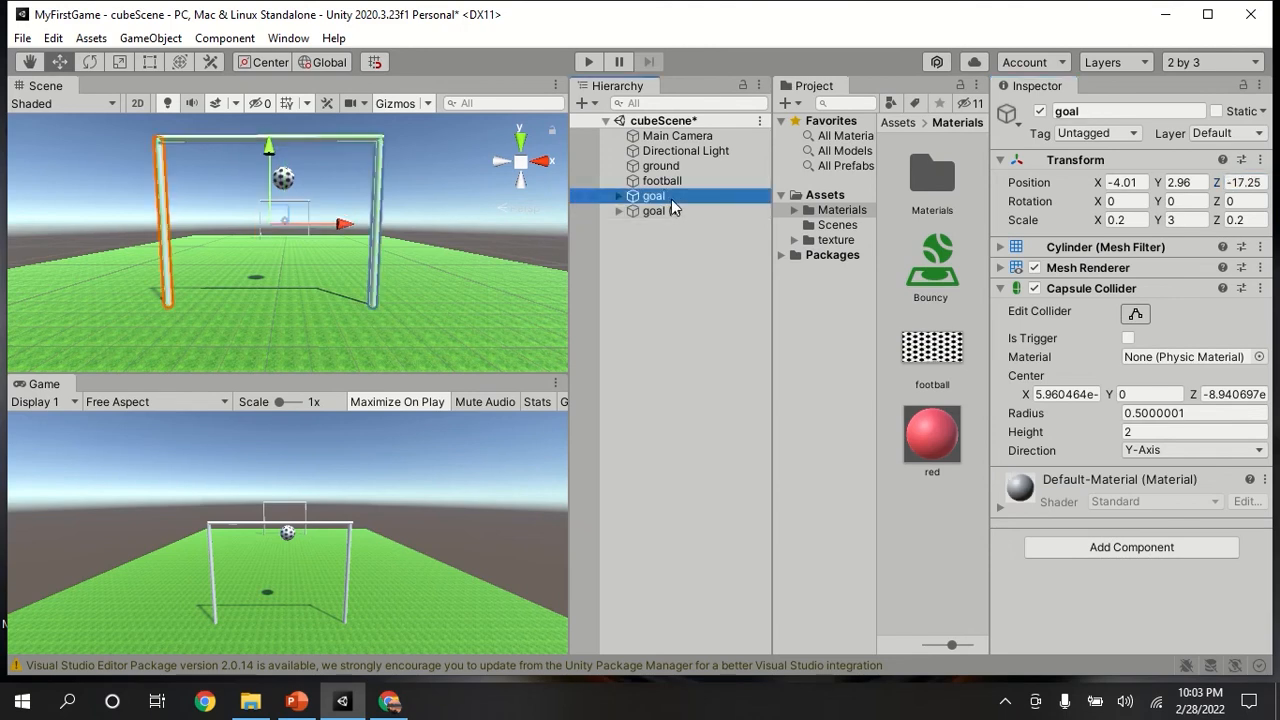
{"action": "left_click", "coordinate": [1262, 183]}
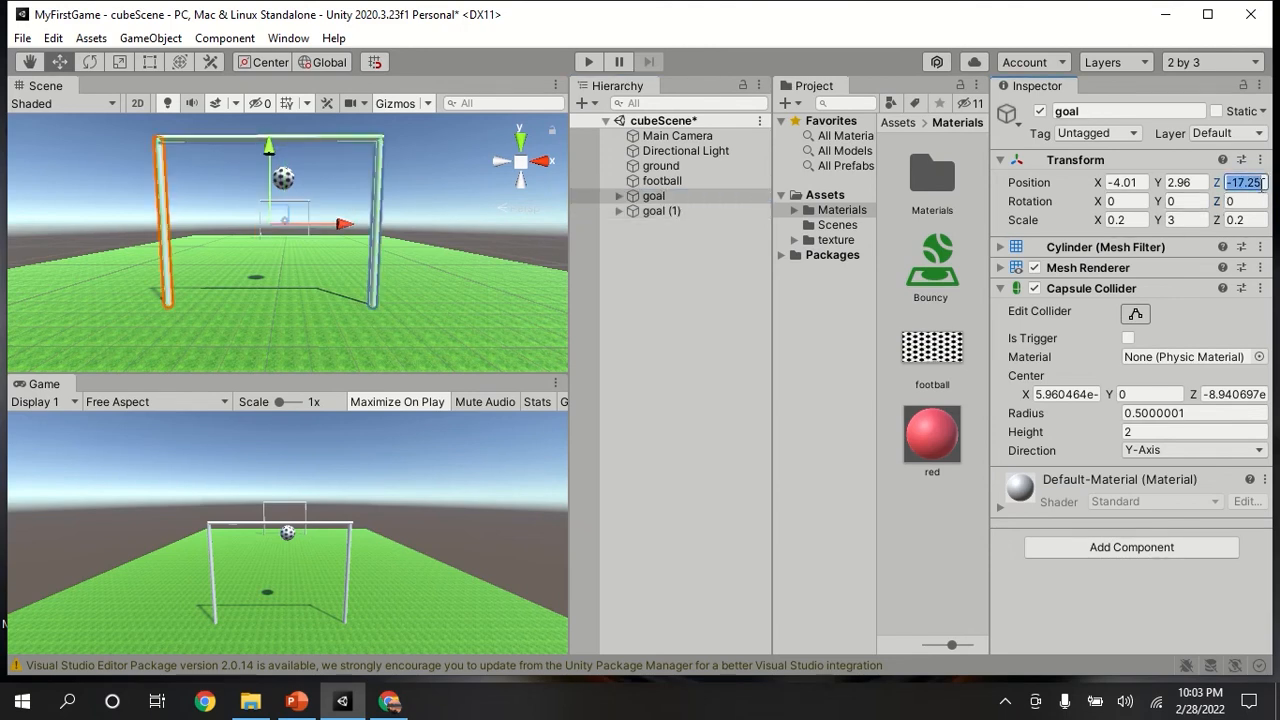
{"action": "type", "text": "-20"}
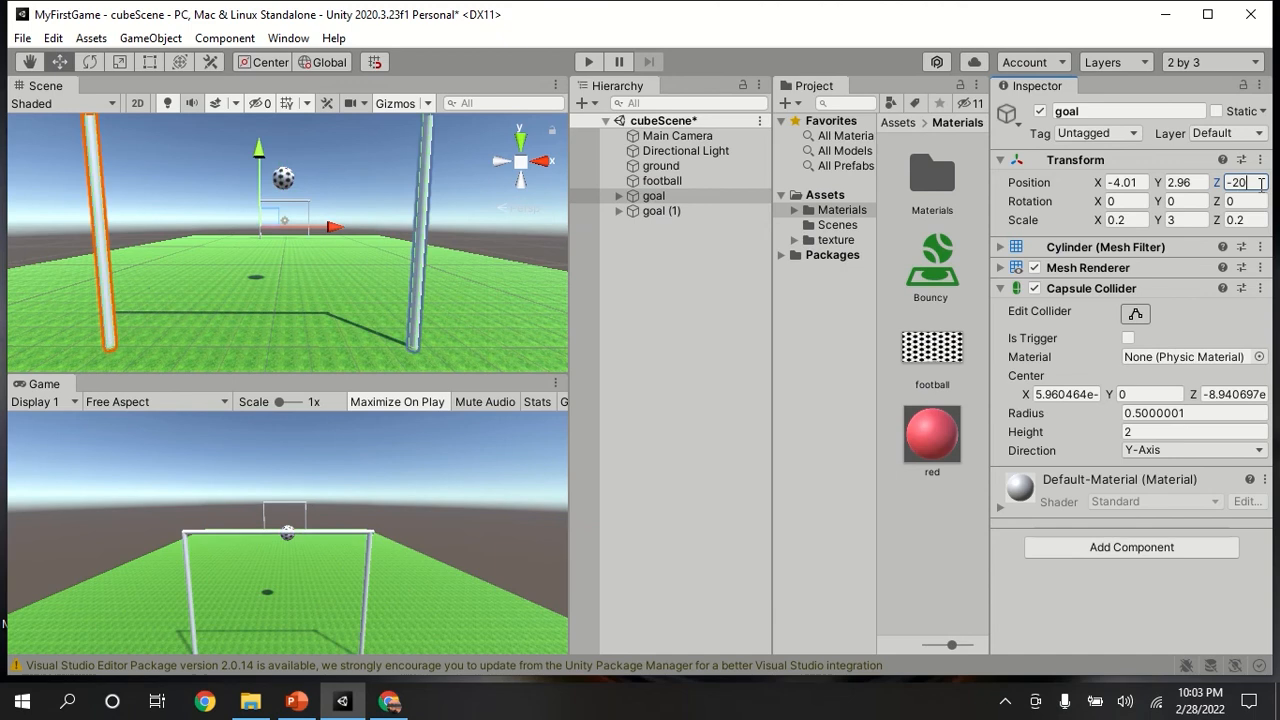
{"action": "scroll", "coordinate": [270, 257], "scroll_direction": "down", "scroll_amount": 5}
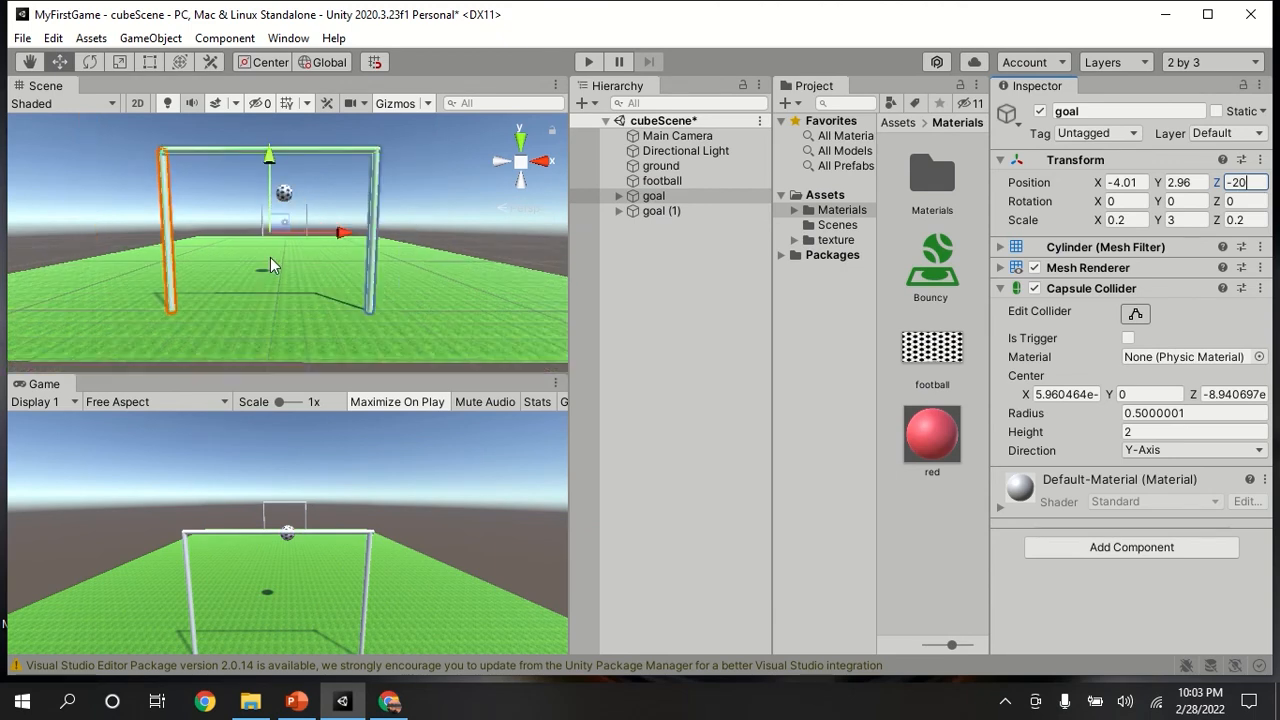
{"action": "scroll", "coordinate": [271, 253], "scroll_direction": "down", "scroll_amount": 3}
{"action": "mouse_move", "coordinate": [271, 253]}
{"action": "middle_mouse_down"}
{"action": "mouse_move", "coordinate": [274, 280]}
{"action": "mouse_move", "coordinate": [265, 247]}
{"action": "middle_mouse_up"}
{"action": "scroll", "coordinate": [275, 253], "scroll_direction": "up", "scroll_amount": 5}
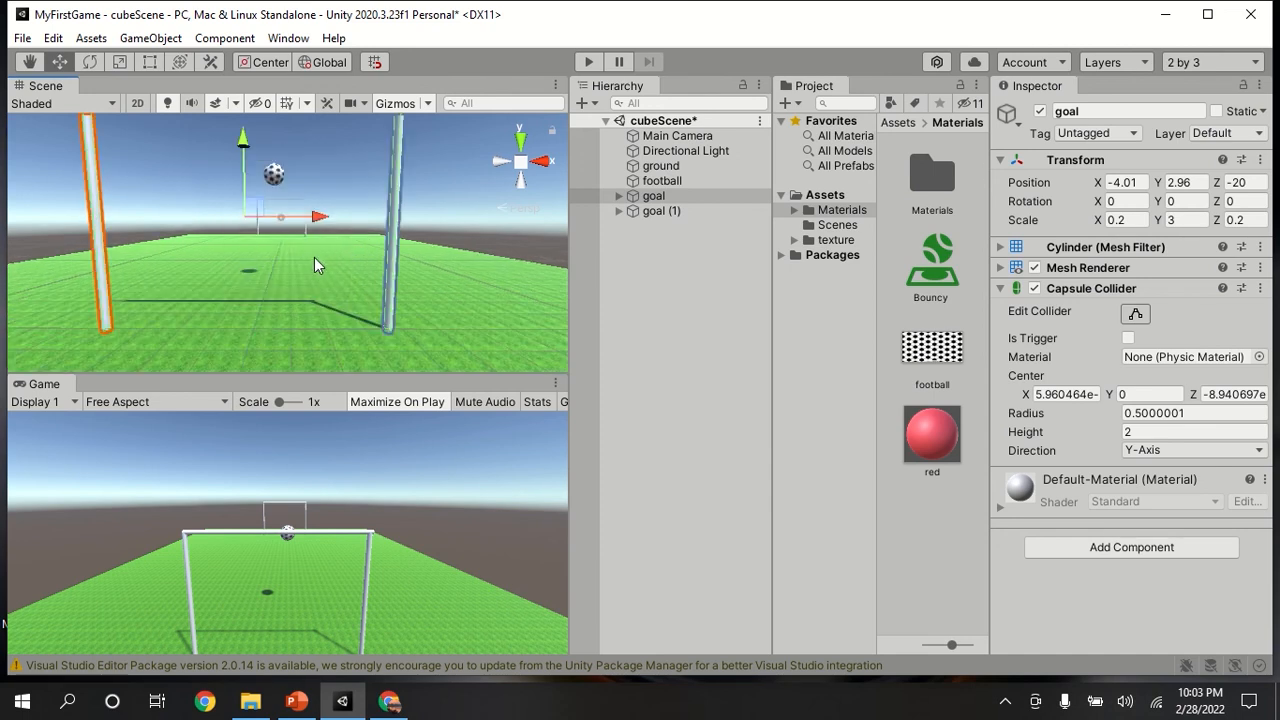
{"action": "scroll", "coordinate": [313, 257], "scroll_direction": "up", "scroll_amount": 3}
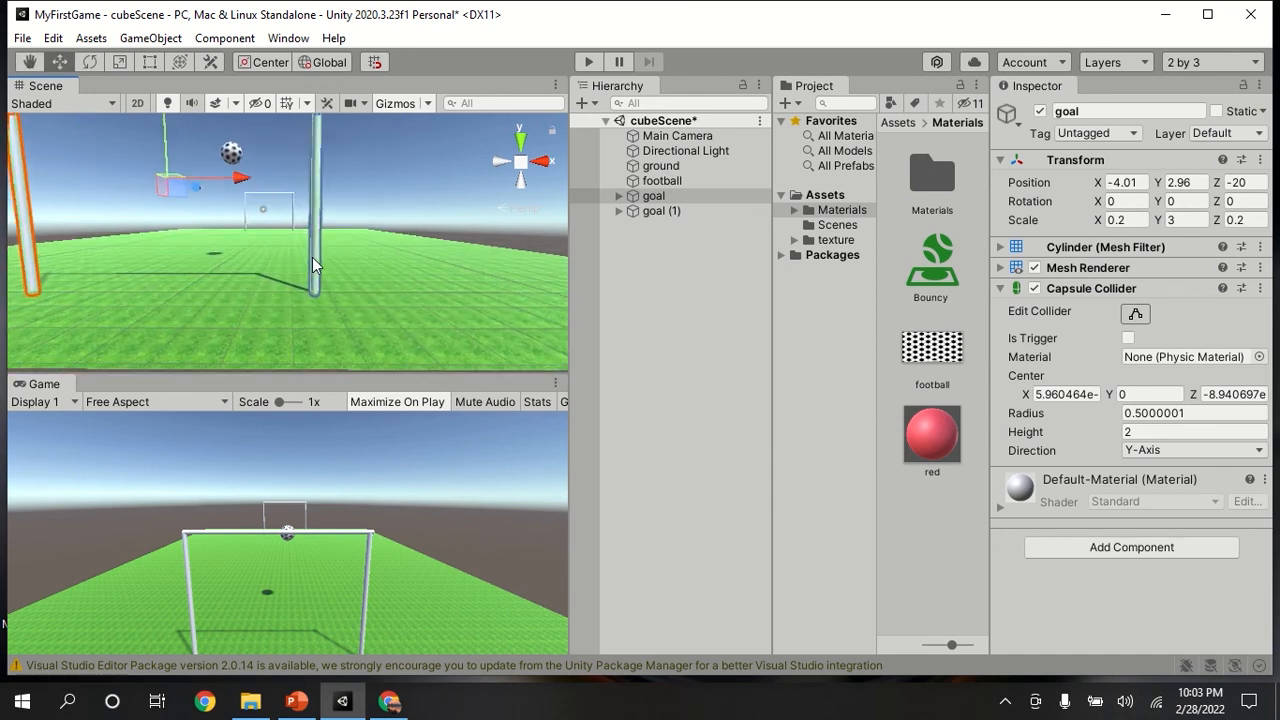
- Focus the view on the football and check its position above the pitch
{"action": "double_click", "coordinate": [664, 181]}
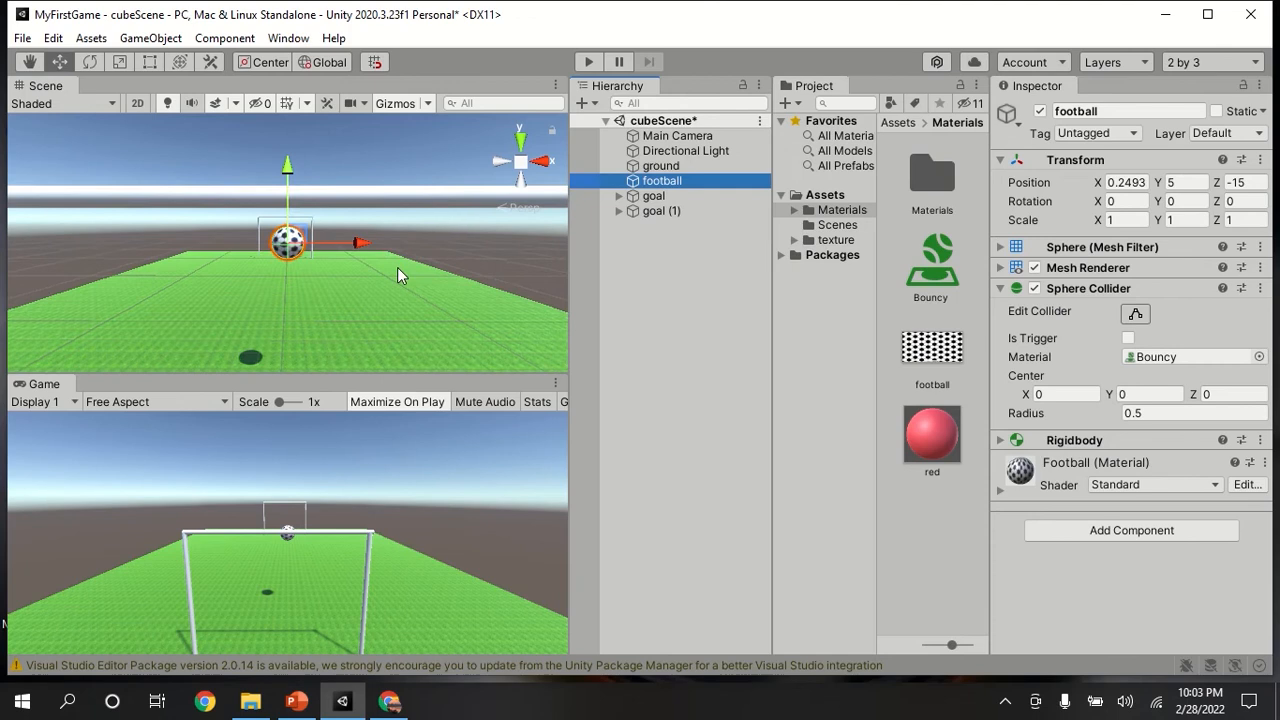
{"action": "middle_click_drag", "start_coordinate": [397, 267], "coordinate": [305, 291]}
{"action": "scroll", "coordinate": [420, 216], "scroll_direction": "up", "scroll_amount": 2}
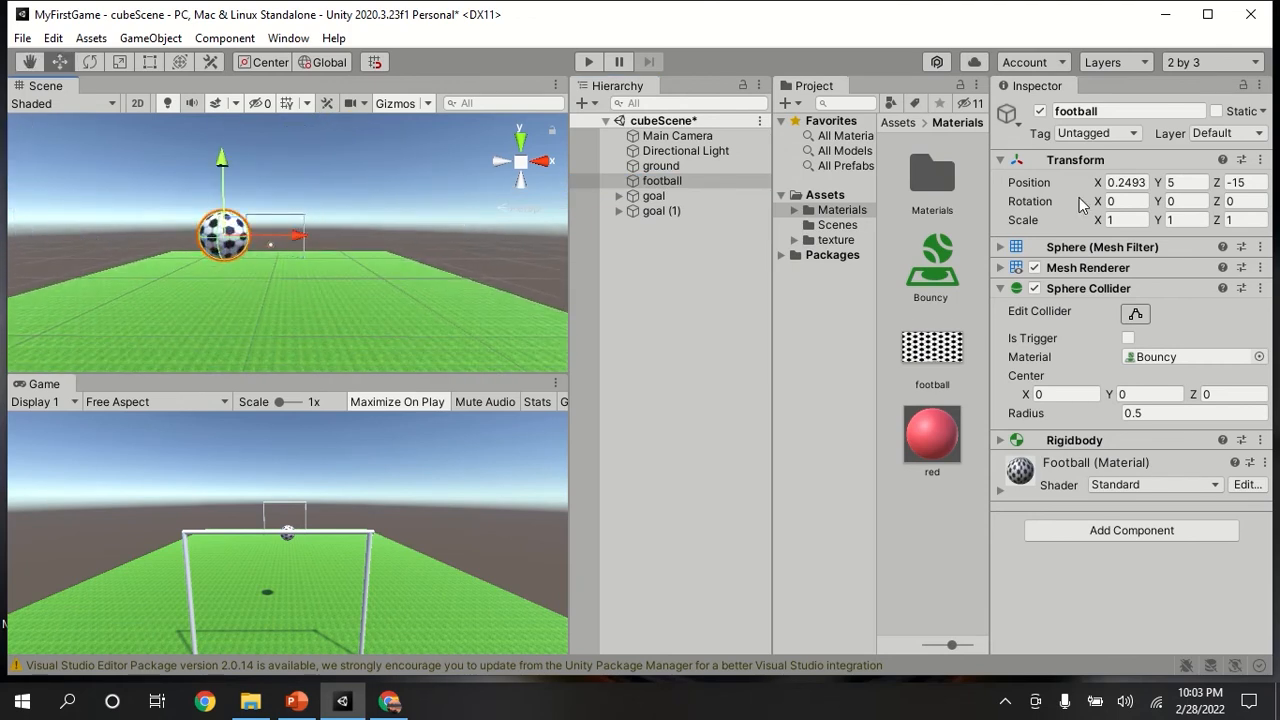
{"action": "left_click", "coordinate": [1256, 184]}
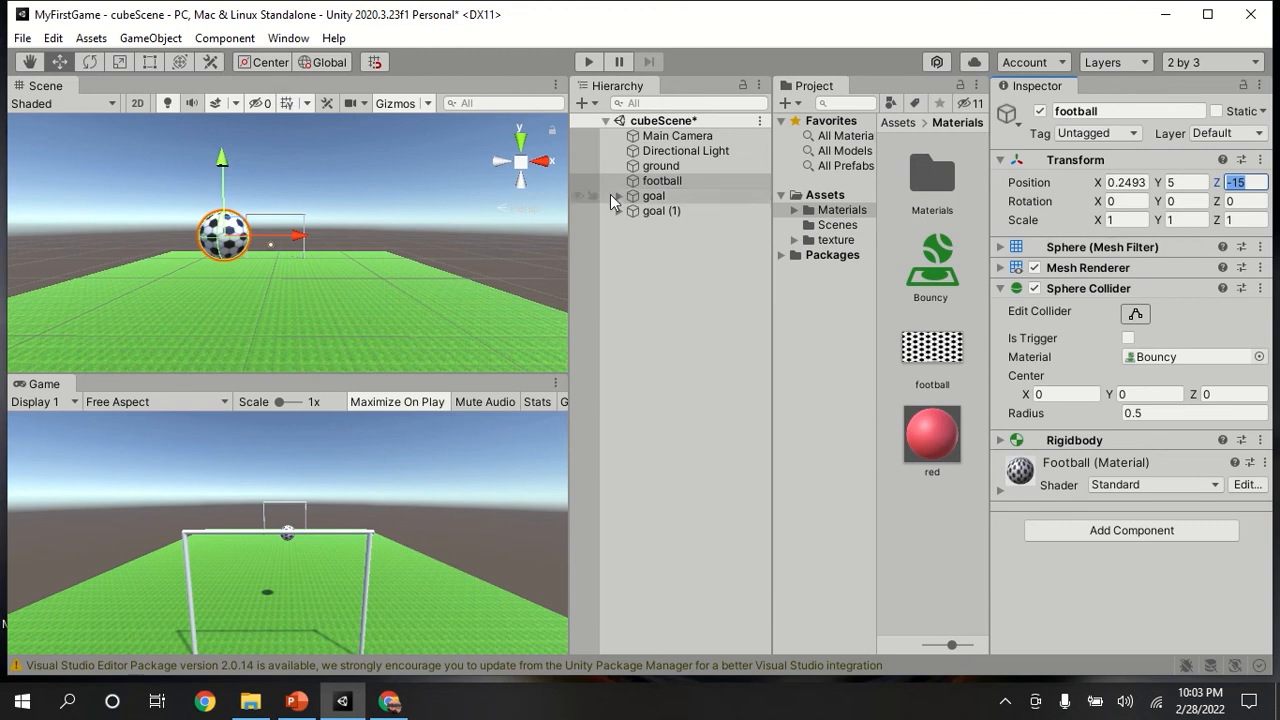
- Add a cube beside the football and move it along X to about 10.9
{"action": "left_click", "coordinate": [152, 38]}
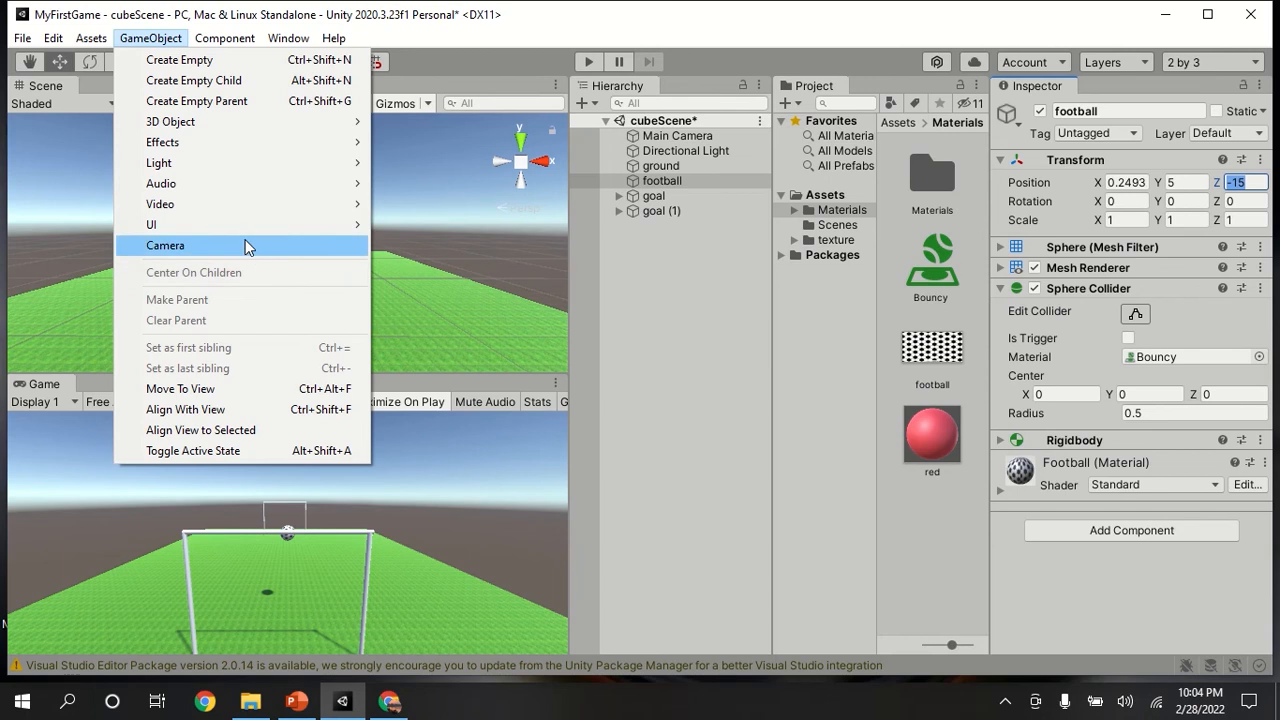
{"action": "mouse_move", "coordinate": [220, 122]}
{"action": "left_click", "coordinate": [429, 121]}
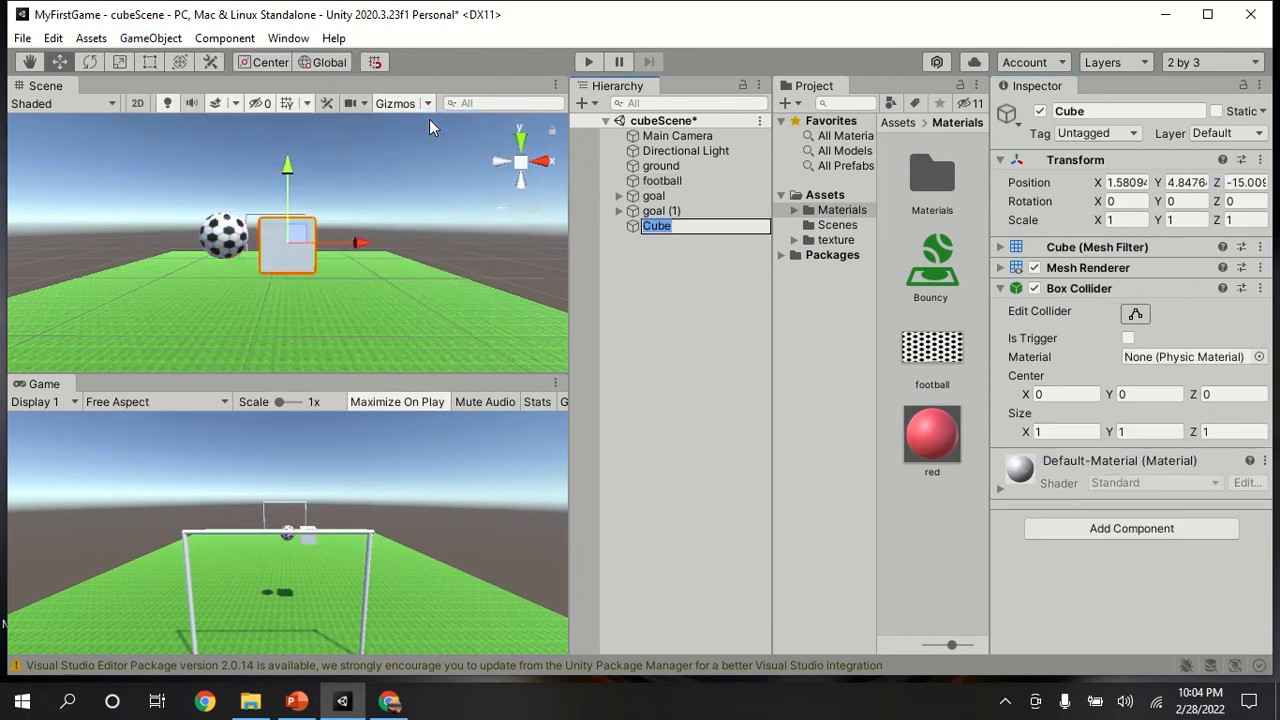
{"action": "left_click_drag", "start_coordinate": [359, 244], "coordinate": [547, 239]}
{"action": "double_click", "coordinate": [662, 225]}
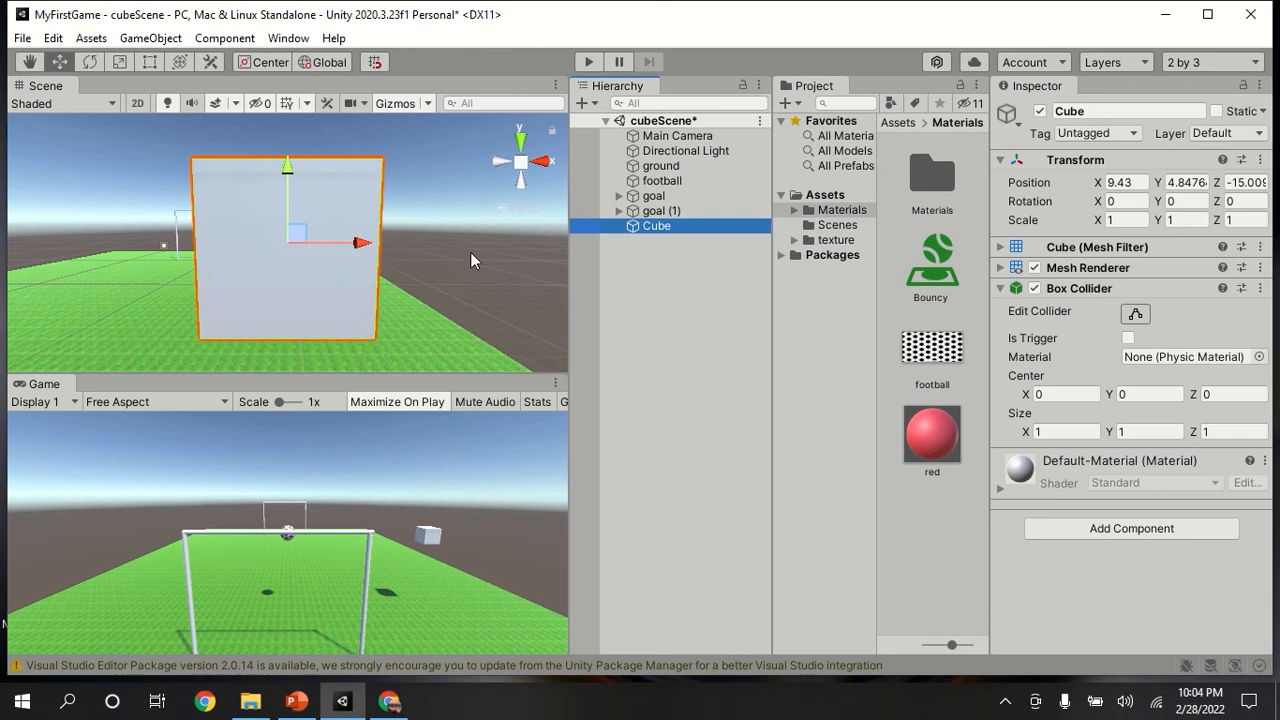
{"action": "left_click_drag", "start_coordinate": [470, 252], "coordinate": [508, 258]}
{"action": "scroll", "coordinate": [506, 261], "scroll_direction": "down", "scroll_amount": 5}
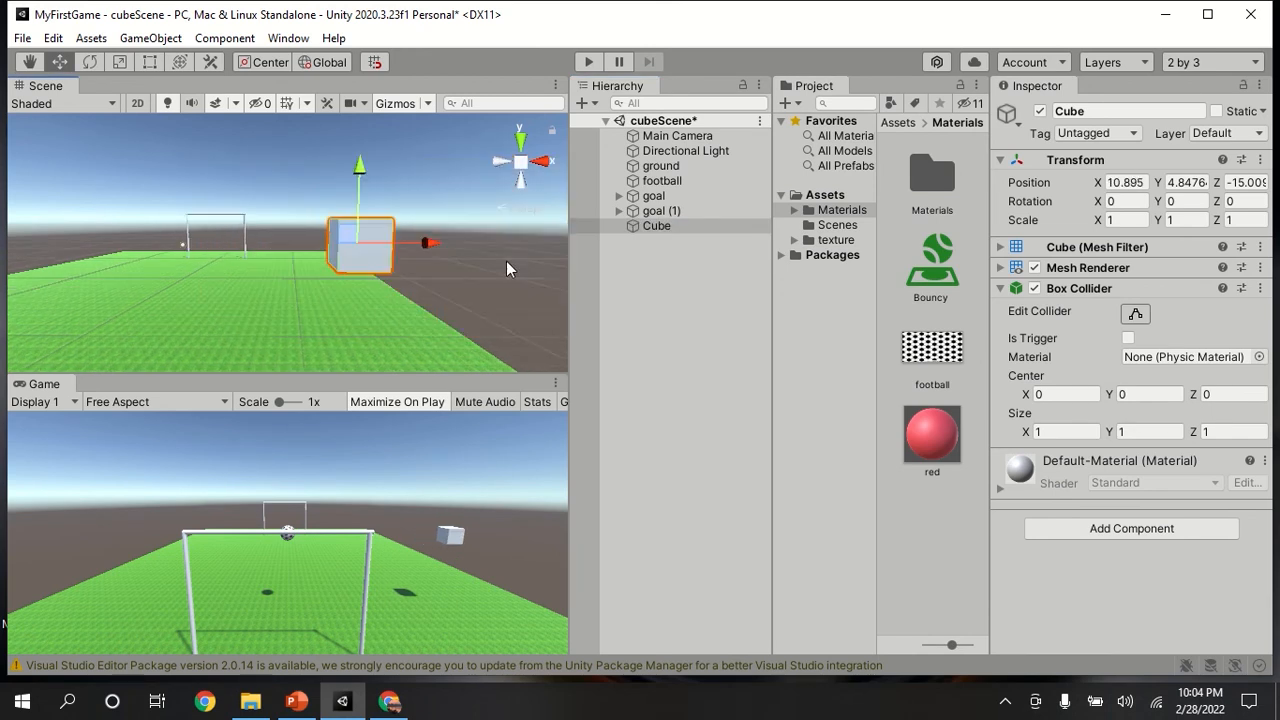
- Place the cube at the ground's side edge, at about X 17.73, Y 0.44 and Z -10.14
{"action": "left_click_drag", "start_coordinate": [384, 252], "coordinate": [436, 253]}
{"action": "left_click_drag", "start_coordinate": [381, 172], "coordinate": [395, 237]}
{"action": "left_click_drag", "start_coordinate": [450, 307], "coordinate": [487, 307]}
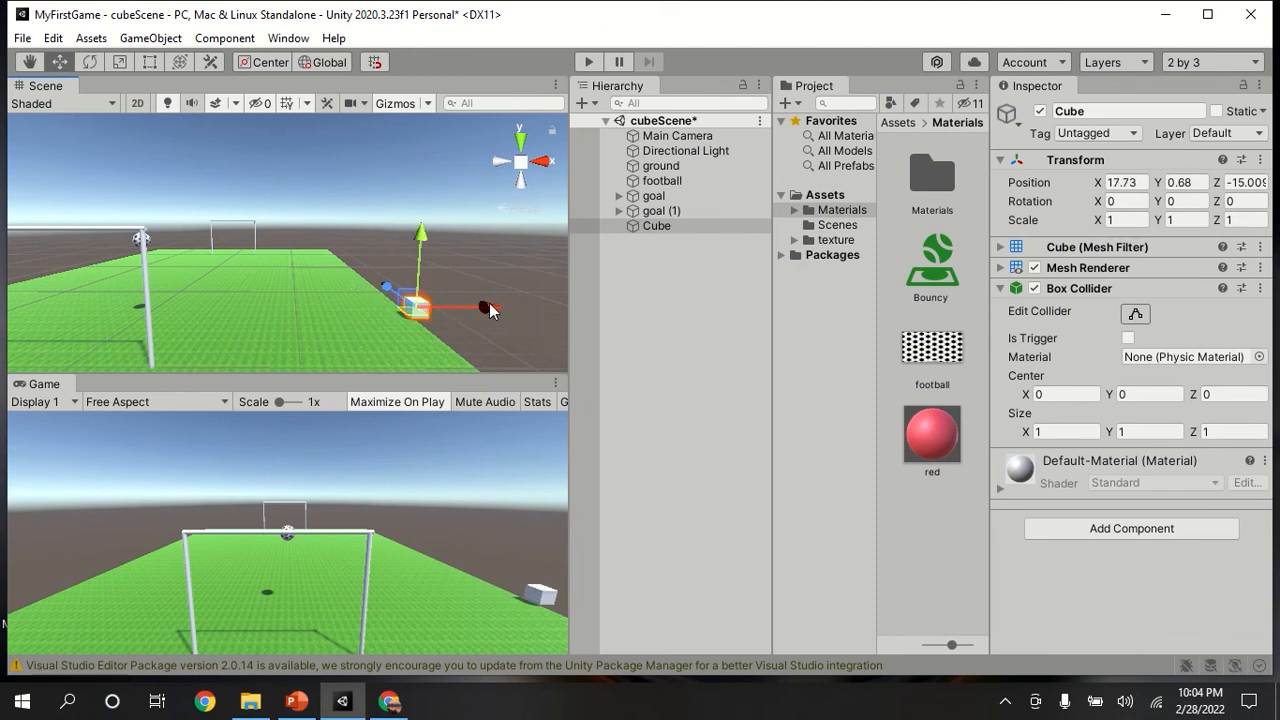
{"action": "left_click_drag", "start_coordinate": [387, 290], "coordinate": [363, 267]}
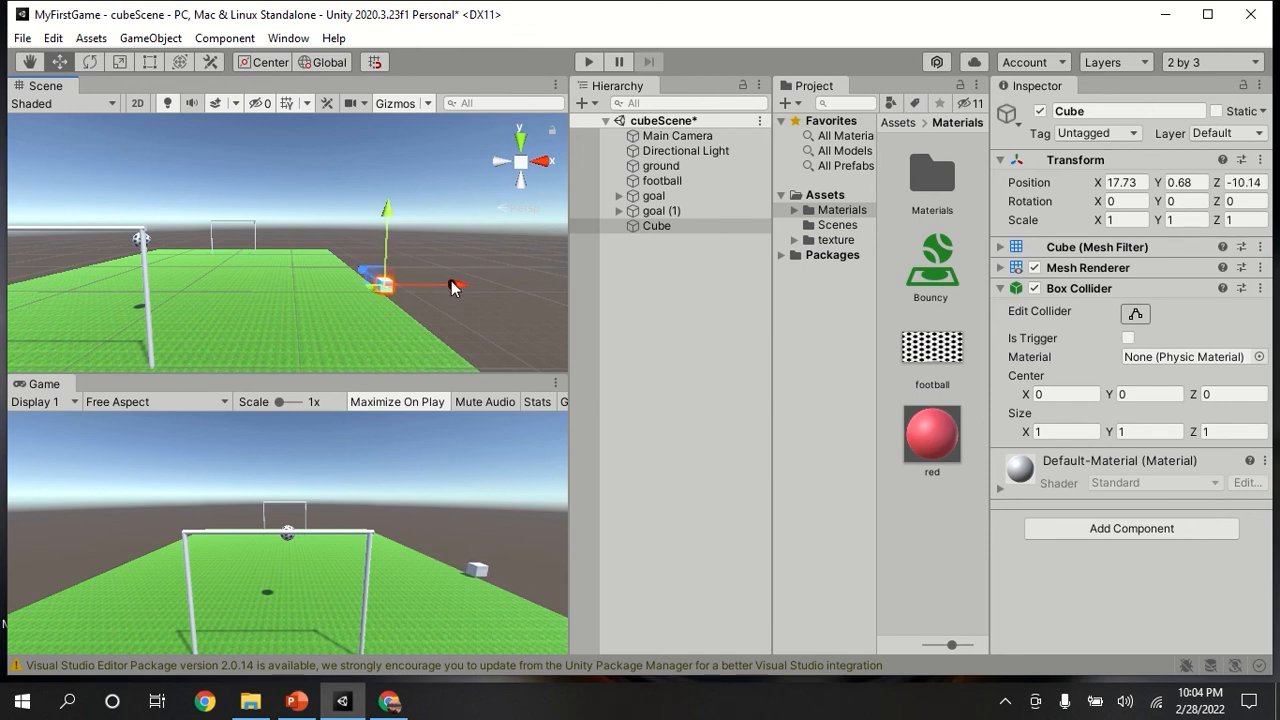
{"action": "left_click_drag", "start_coordinate": [383, 212], "coordinate": [388, 216]}
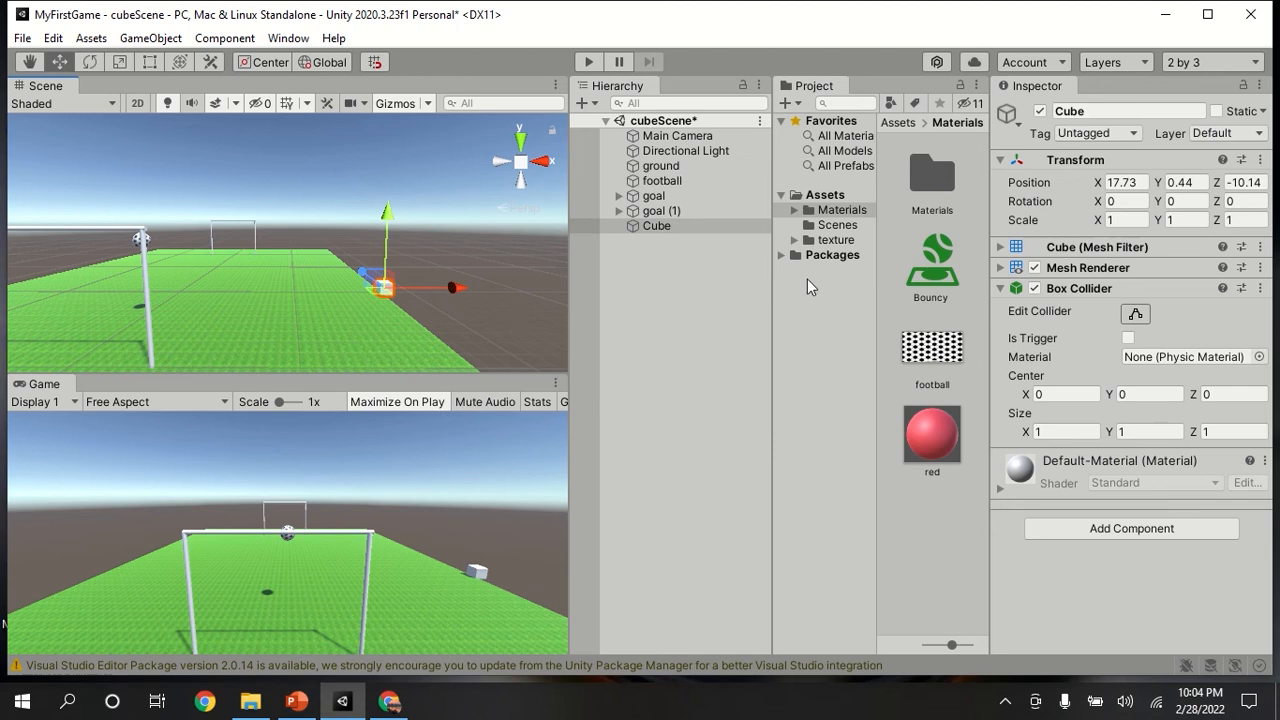
- Try stretching the cube to a scale of 20 on X and return its X scale to 1
{"action": "left_click", "coordinate": [1139, 221]}
{"action": "type", "text": "20"}
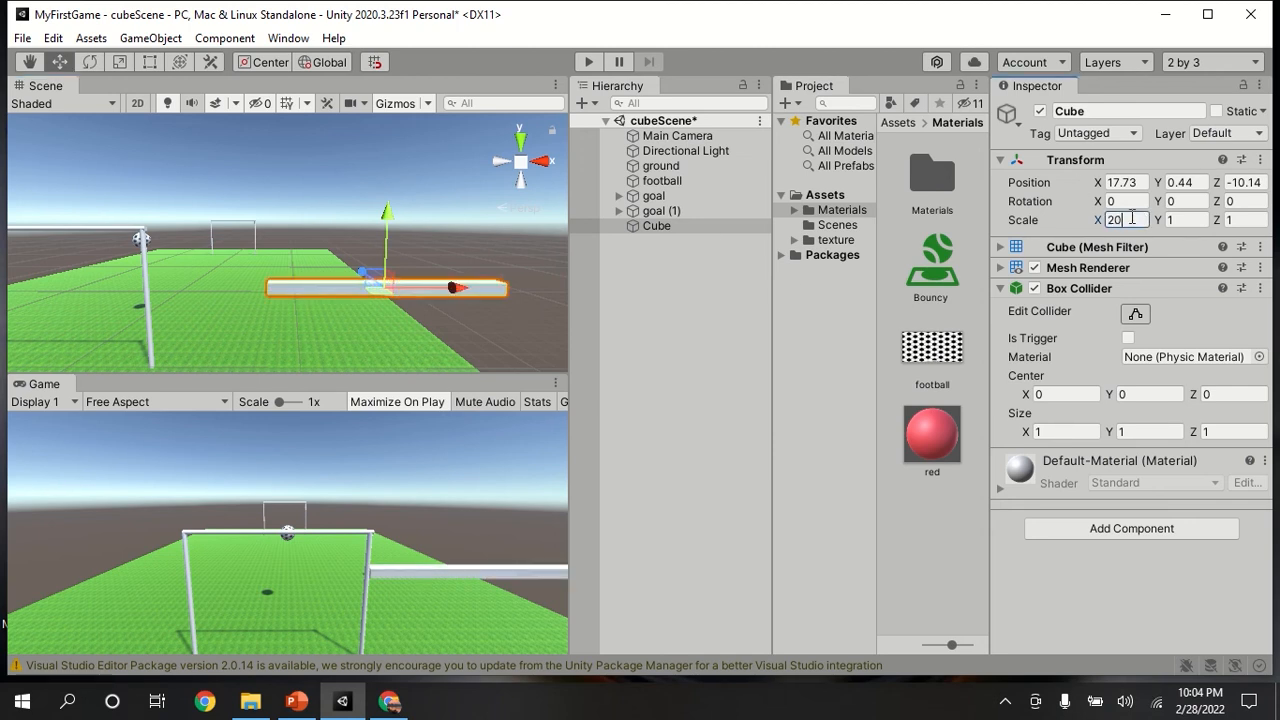
{"action": "key", "text": "BackSpace"}
{"action": "key", "text": "BackSpace"}
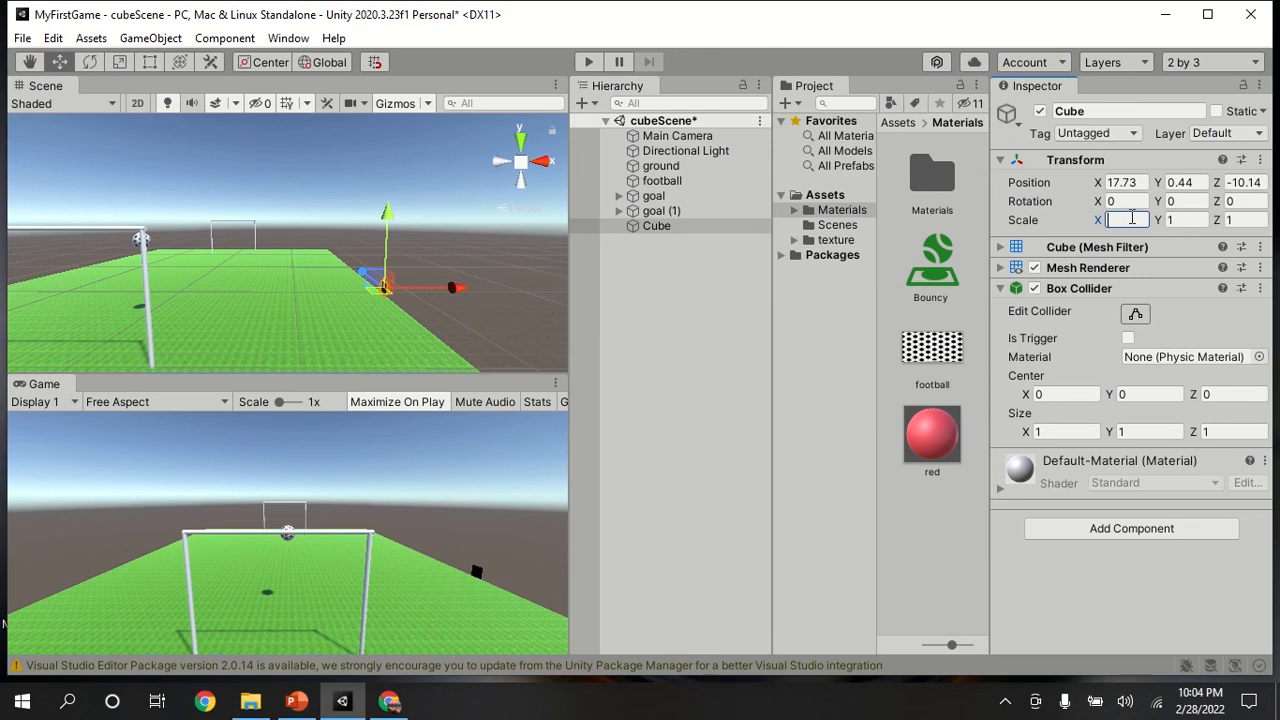
{"action": "type", "text": "1"}
- Stretch the cube along the pitch side to a Z scale of 35 and move it to about Z -6.5
{"action": "left_click", "coordinate": [1190, 220]}
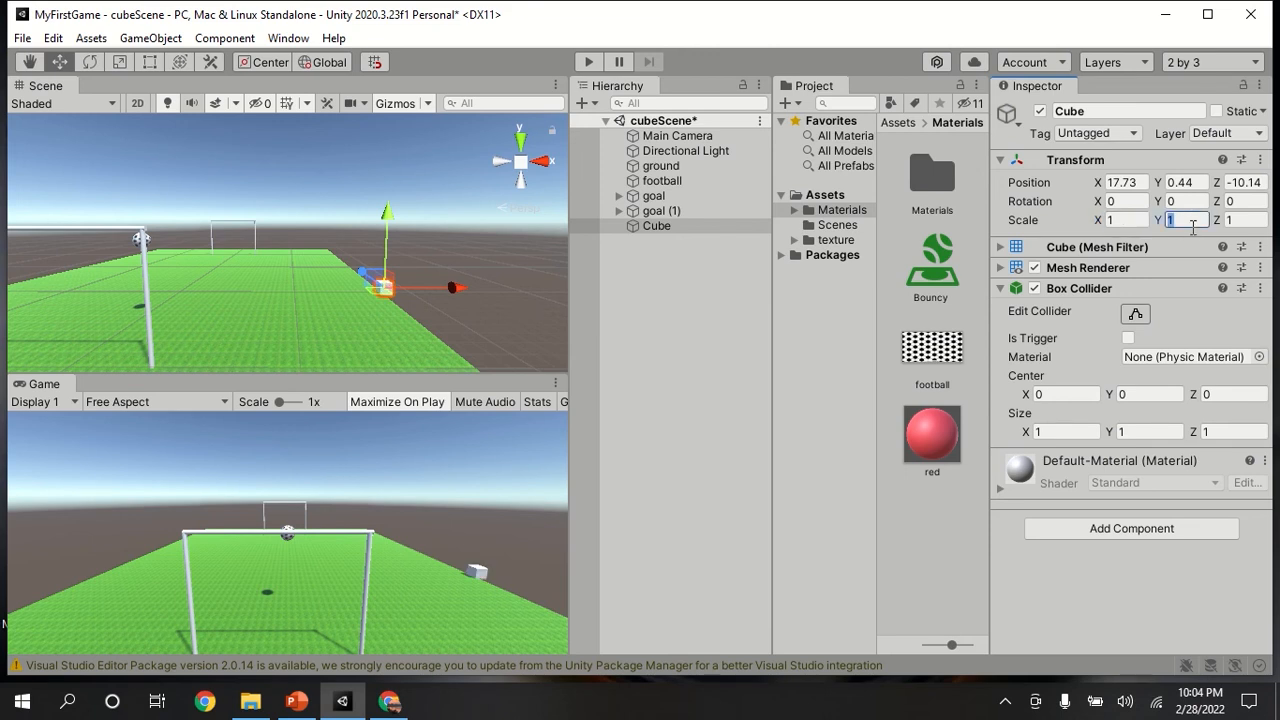
{"action": "left_click", "coordinate": [1250, 220]}
{"action": "type", "text": "20"}
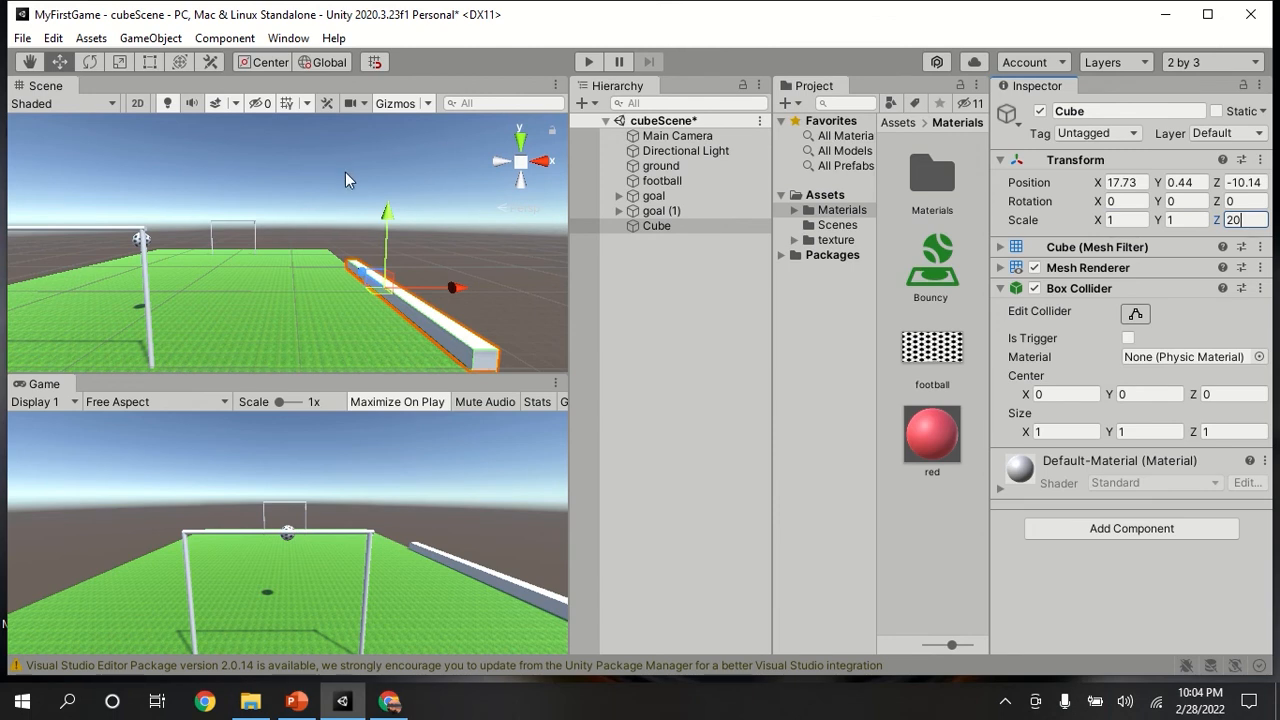
{"action": "scroll", "coordinate": [380, 298], "scroll_direction": "down", "scroll_amount": 5}
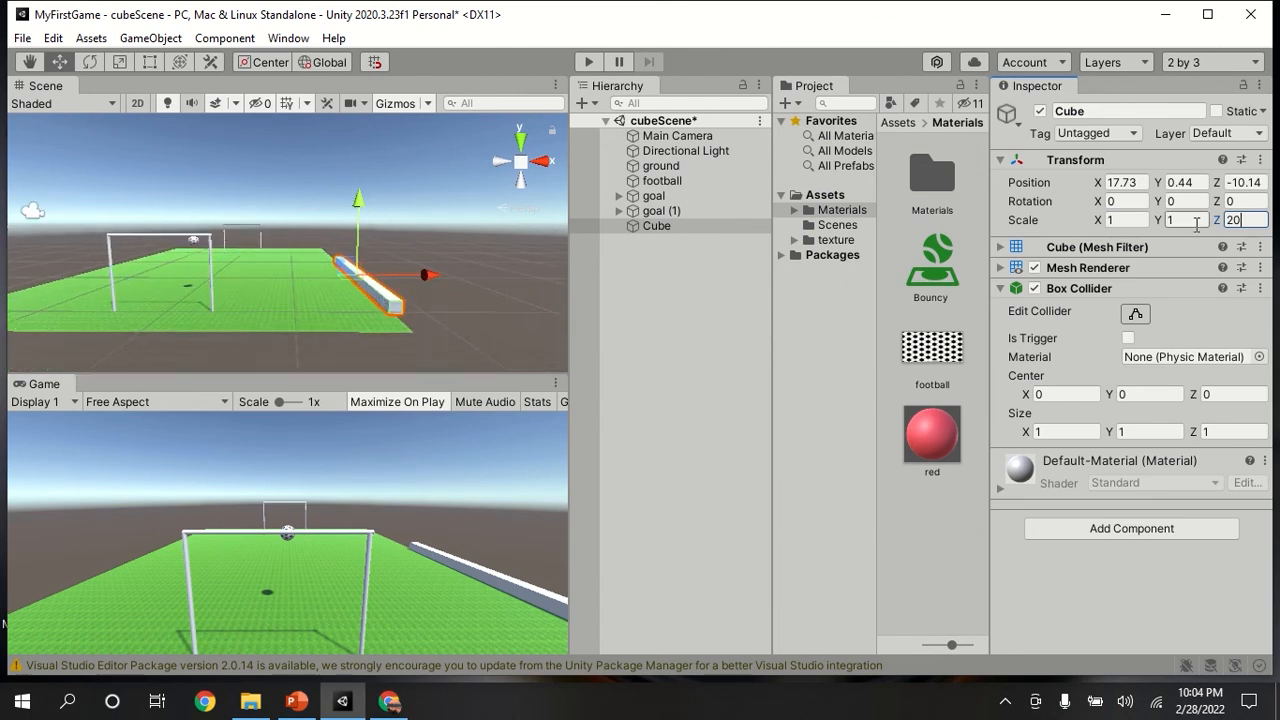
{"action": "key", "text": "BackSpace"}
{"action": "key", "text": "BackSpace"}
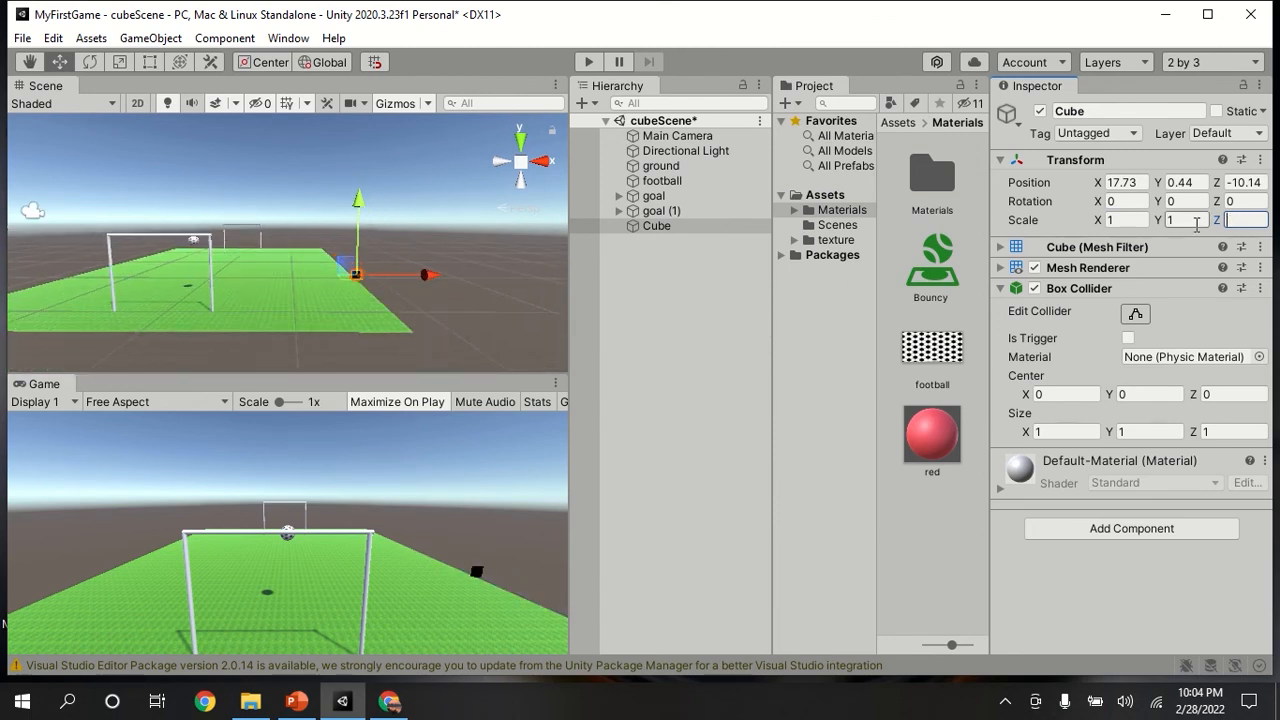
{"action": "type", "text": "30"}
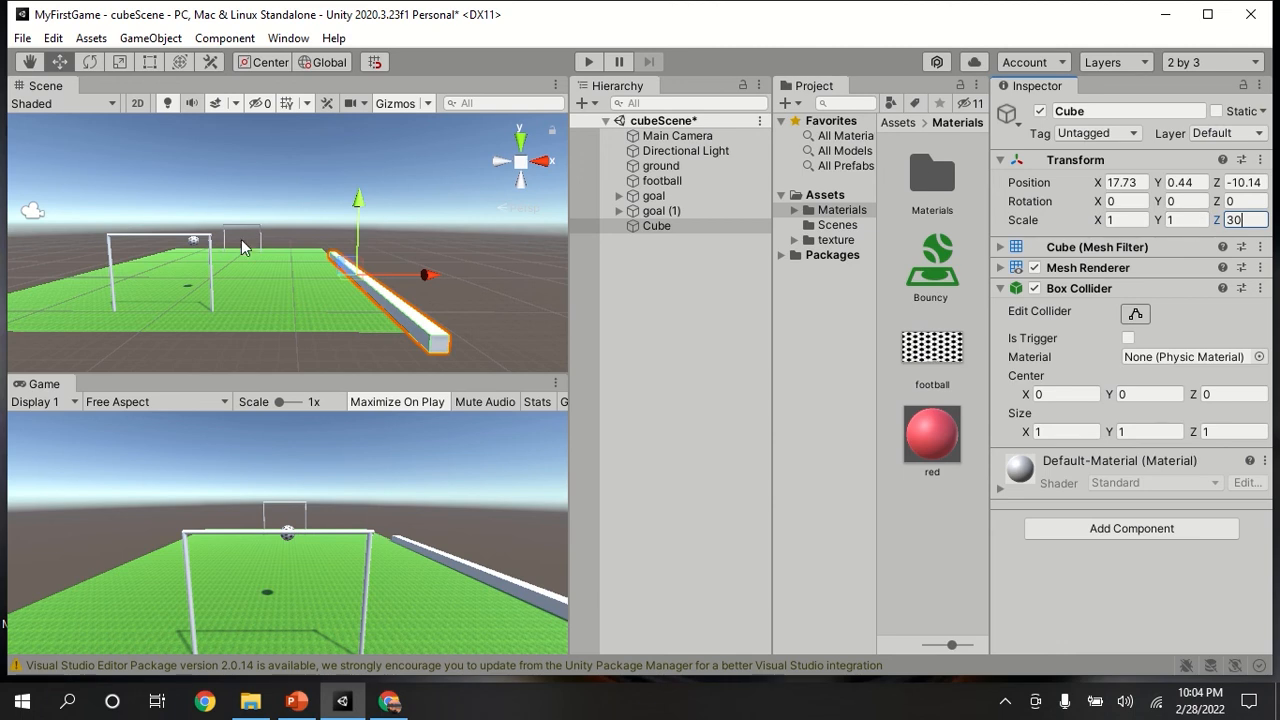
{"action": "mouse_move", "coordinate": [343, 265]}
{"action": "left_mouse_down"}
{"action": "mouse_move", "coordinate": [331, 258]}
{"action": "mouse_move", "coordinate": [343, 268]}
{"action": "left_mouse_up"}
{"action": "left_click", "coordinate": [1240, 220]}
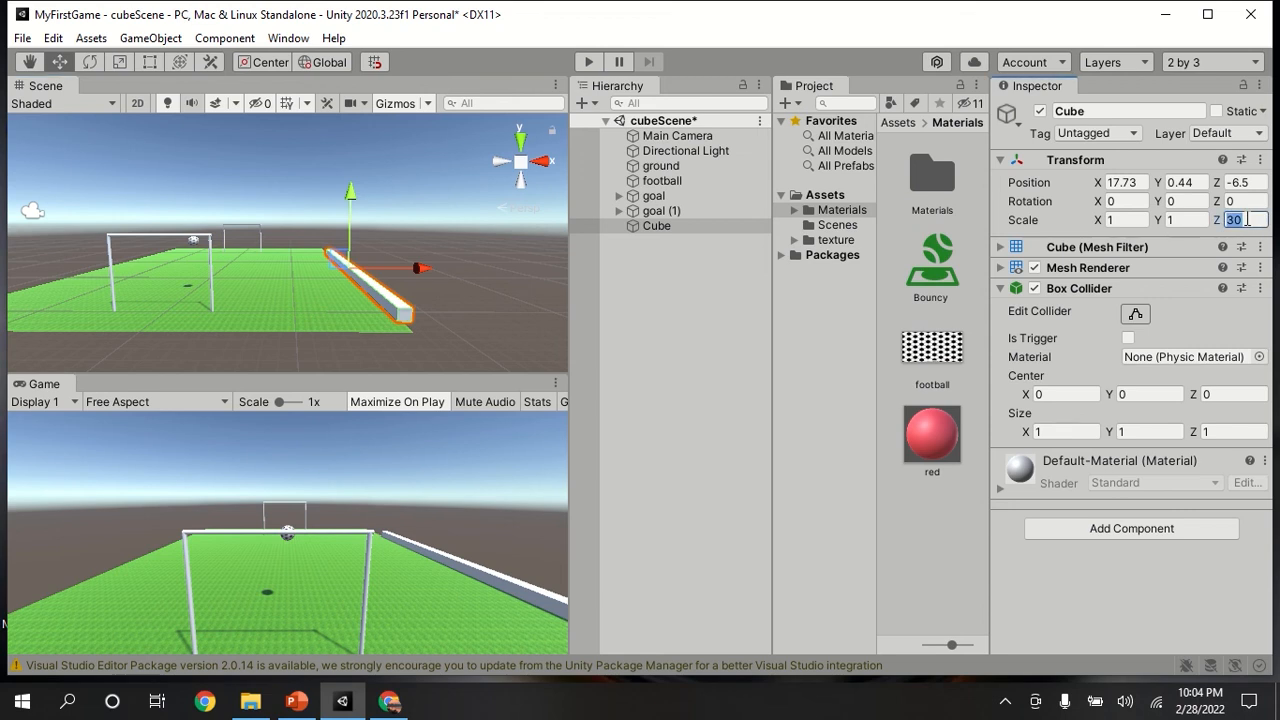
{"action": "type", "text": "35"}
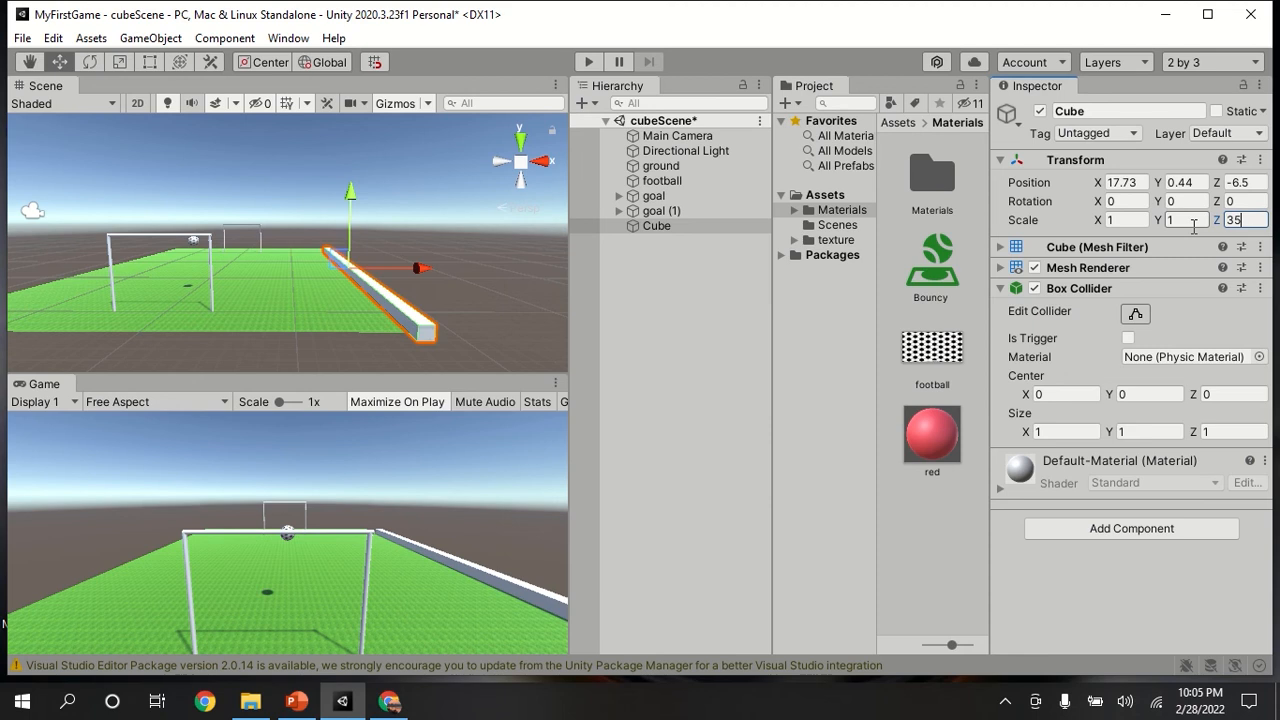
- Shape the stretched cube into a thin, tall wall by setting its scale to 0.5 on X and 4 on Y
{"action": "left_click", "coordinate": [1123, 220]}
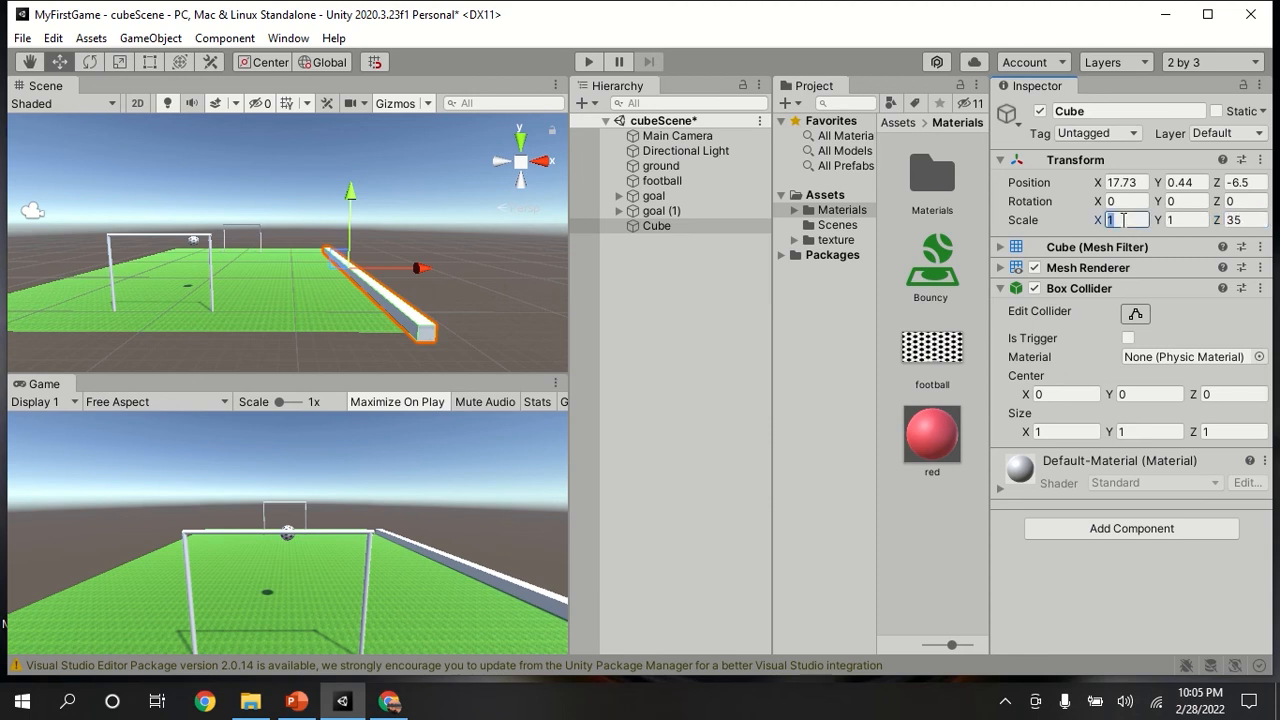
{"action": "type", "text": "0"}
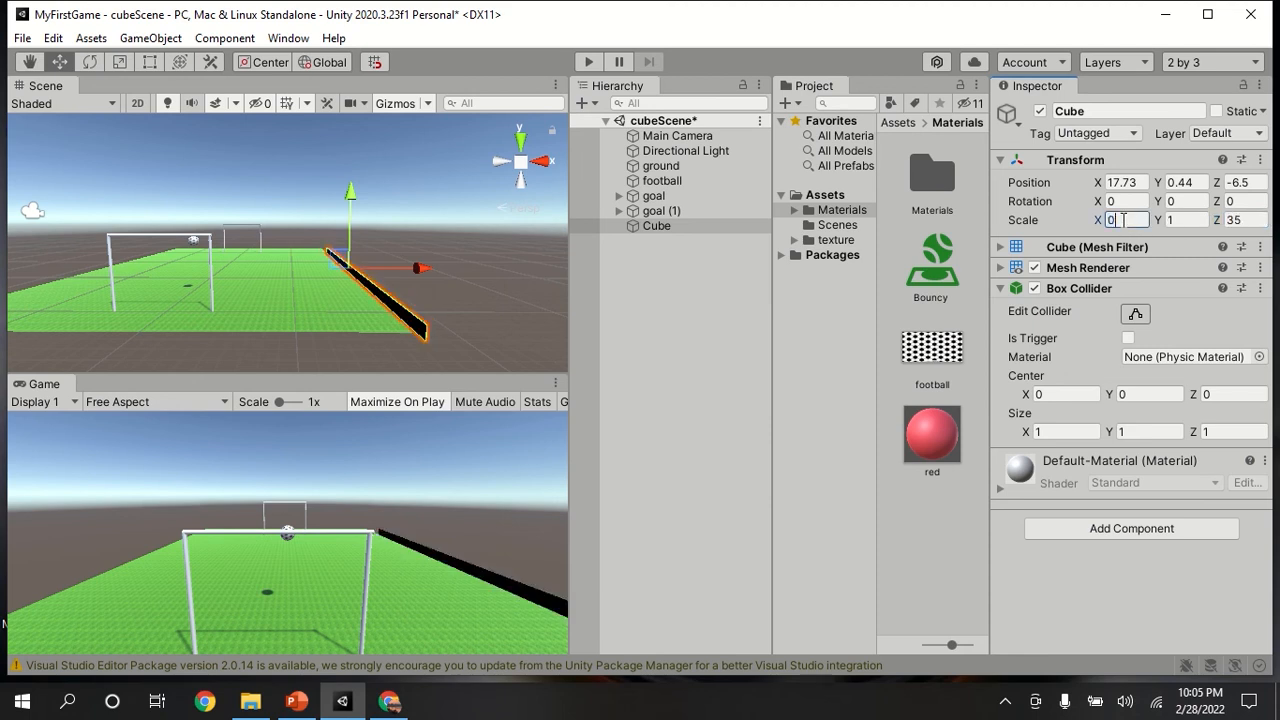
{"action": "type", "text": ".5"}
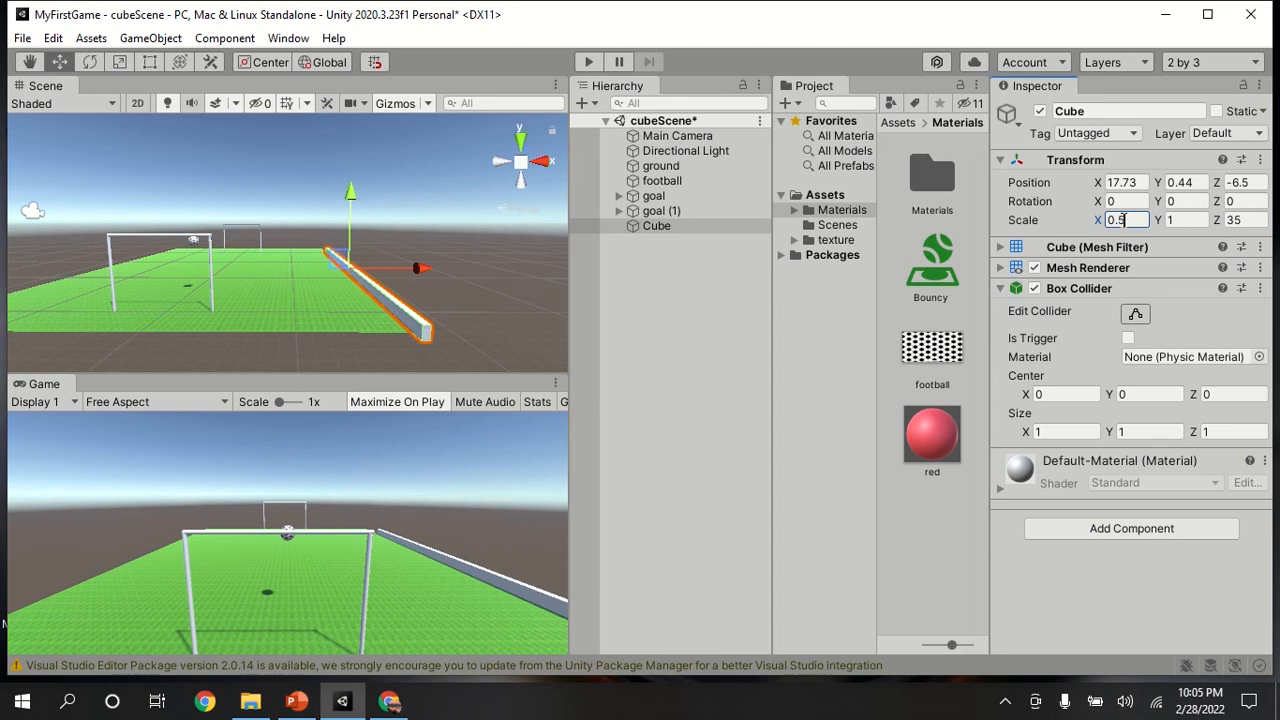
{"action": "left_click", "coordinate": [1188, 220]}
{"action": "type", "text": "4"}
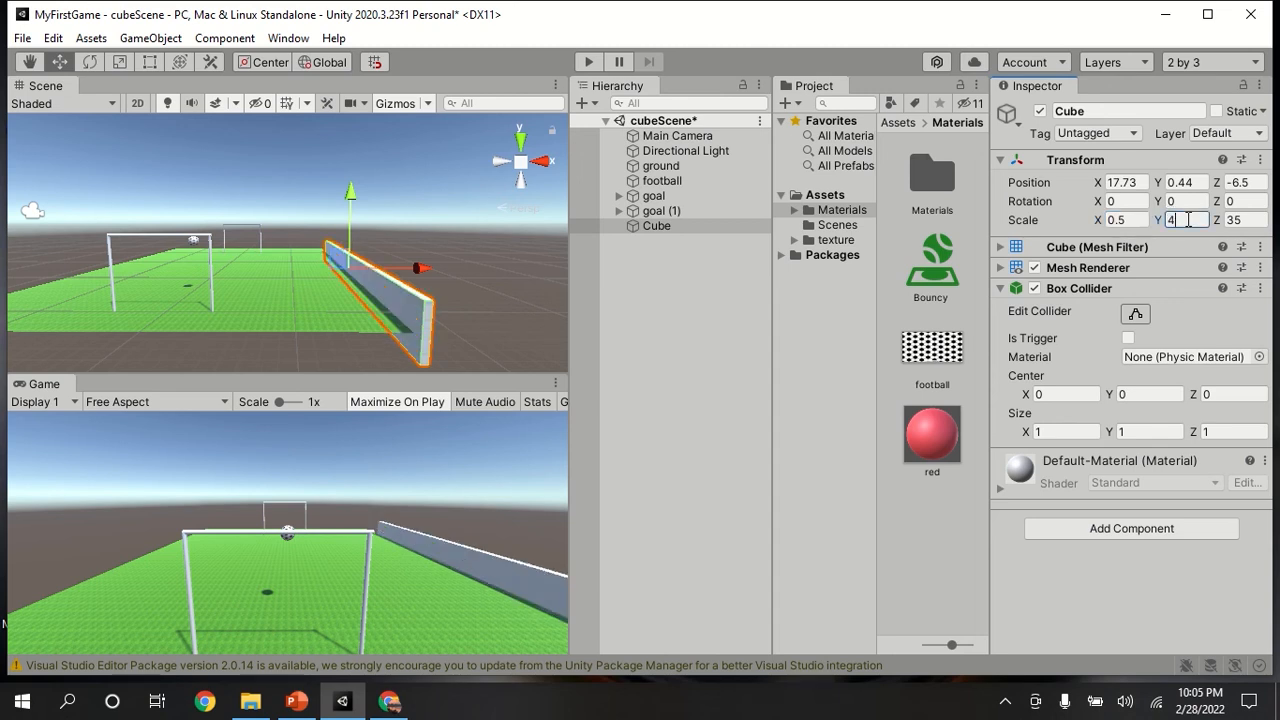
- Reposition the wall along the ground's side edge at about X 18.9, Y 1.2 and Z -4.4
{"action": "left_click_drag", "start_coordinate": [351, 205], "coordinate": [348, 193]}
{"action": "right_click_drag", "start_coordinate": [400, 291], "coordinate": [455, 310]}
{"action": "middle_click_drag", "start_coordinate": [330, 309], "coordinate": [504, 330]}
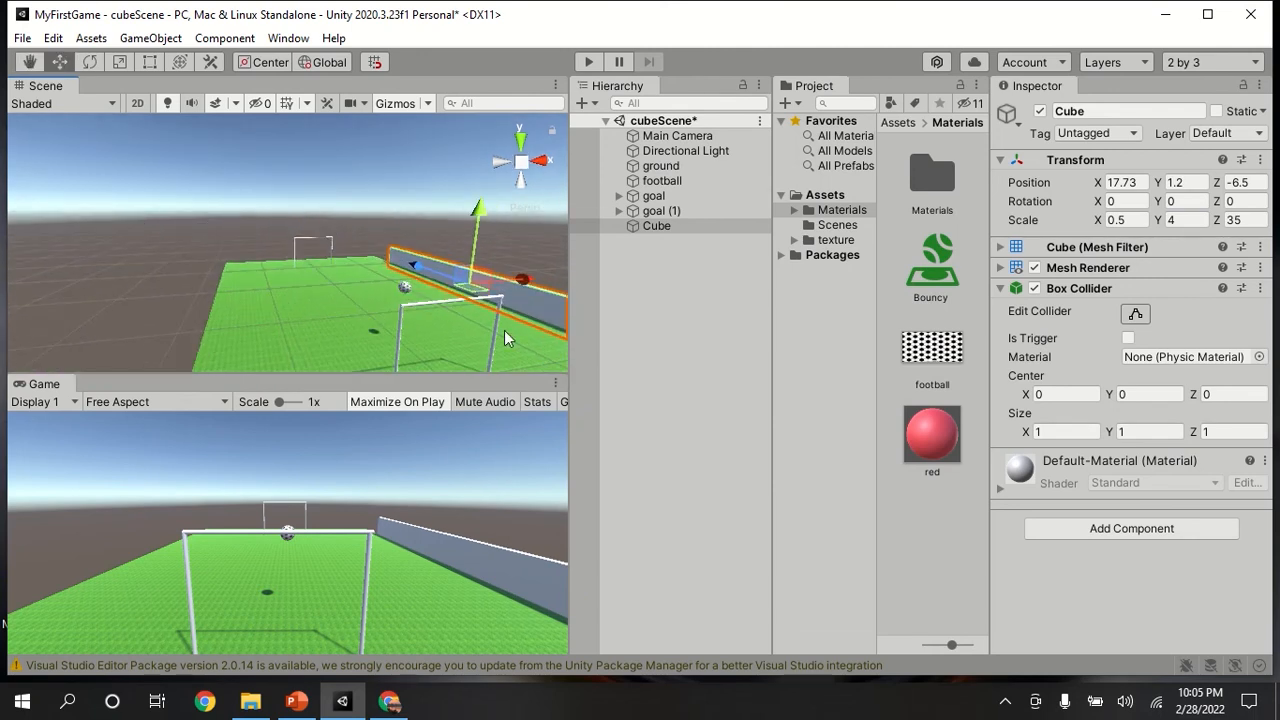
{"action": "right_click_drag", "start_coordinate": [314, 269], "coordinate": [476, 296]}
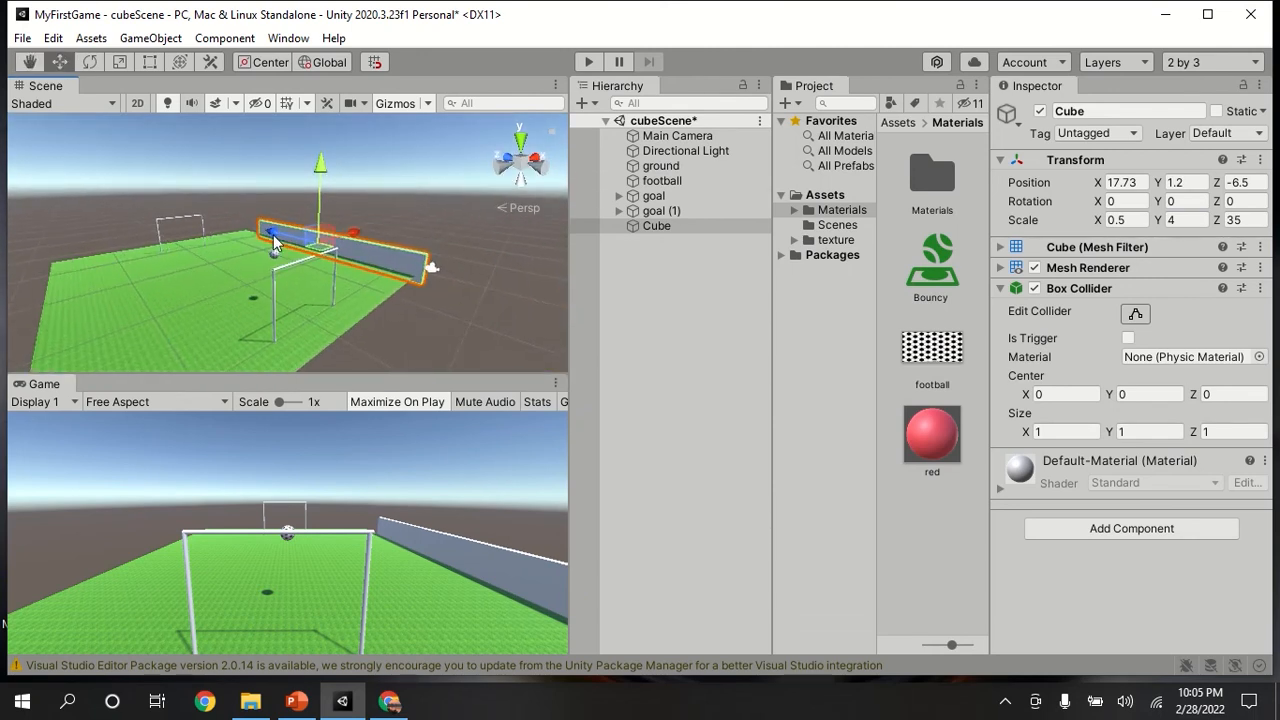
{"action": "left_click_drag", "start_coordinate": [274, 240], "coordinate": [262, 236]}
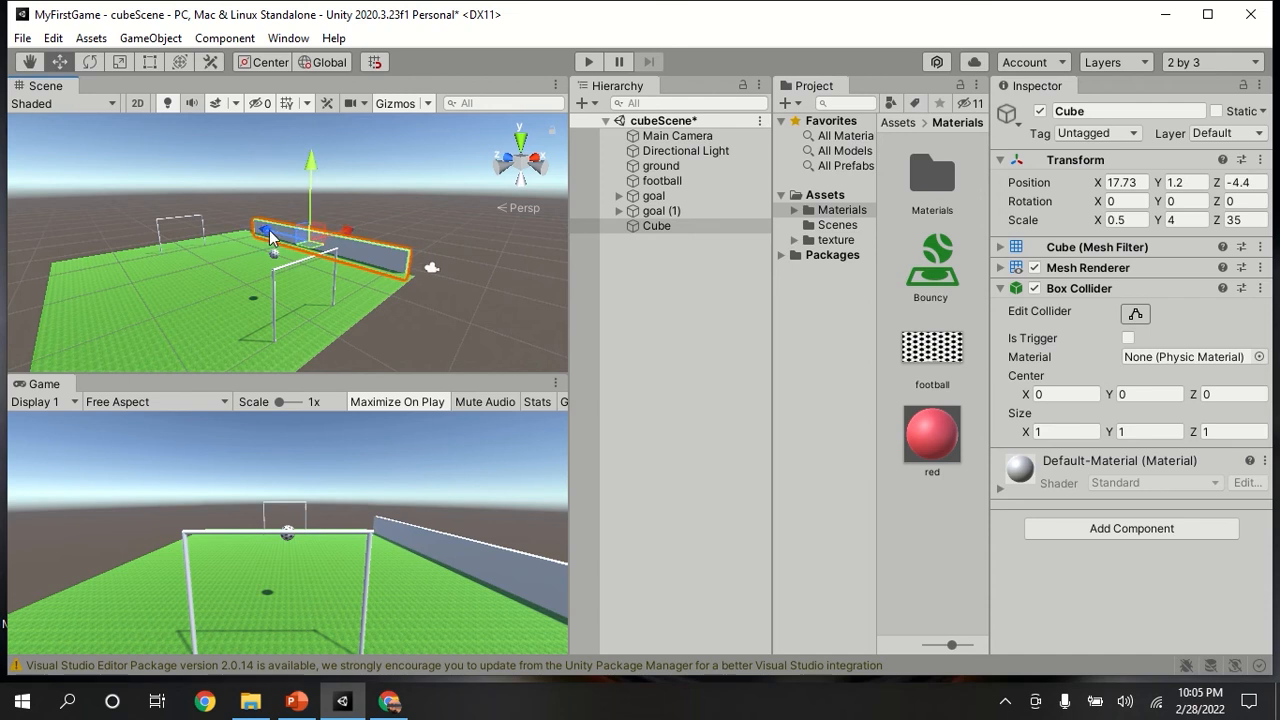
{"action": "left_click_drag", "start_coordinate": [346, 233], "coordinate": [348, 224]}
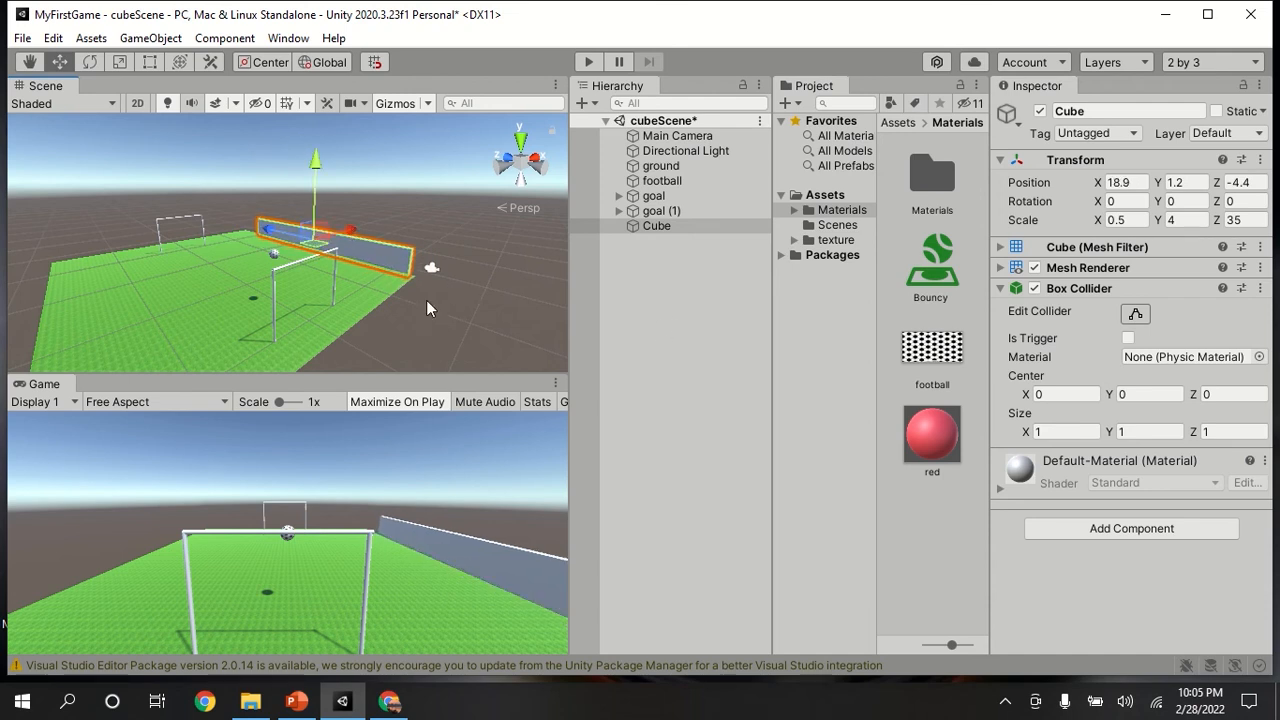
- Lengthen the wall along the ground's side edge by setting its Z scale to 43
{"action": "left_click_drag", "start_coordinate": [409, 281], "coordinate": [330, 318], "text": "alt"}
{"action": "scroll", "coordinate": [335, 295], "scroll_direction": "up", "scroll_amount": 3}
{"action": "middle_click_drag", "start_coordinate": [339, 279], "coordinate": [288, 245]}
{"action": "scroll", "coordinate": [296, 261], "scroll_direction": "up", "scroll_amount": 4}
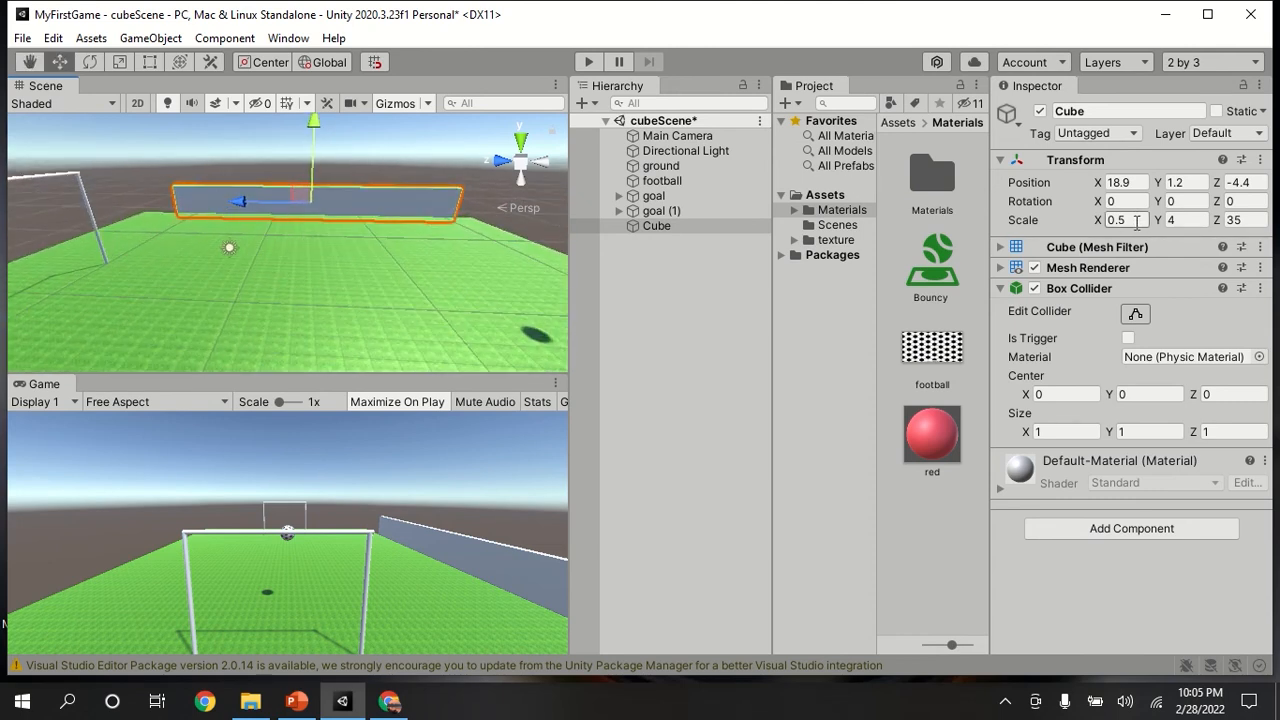
{"action": "left_click", "coordinate": [1247, 219]}
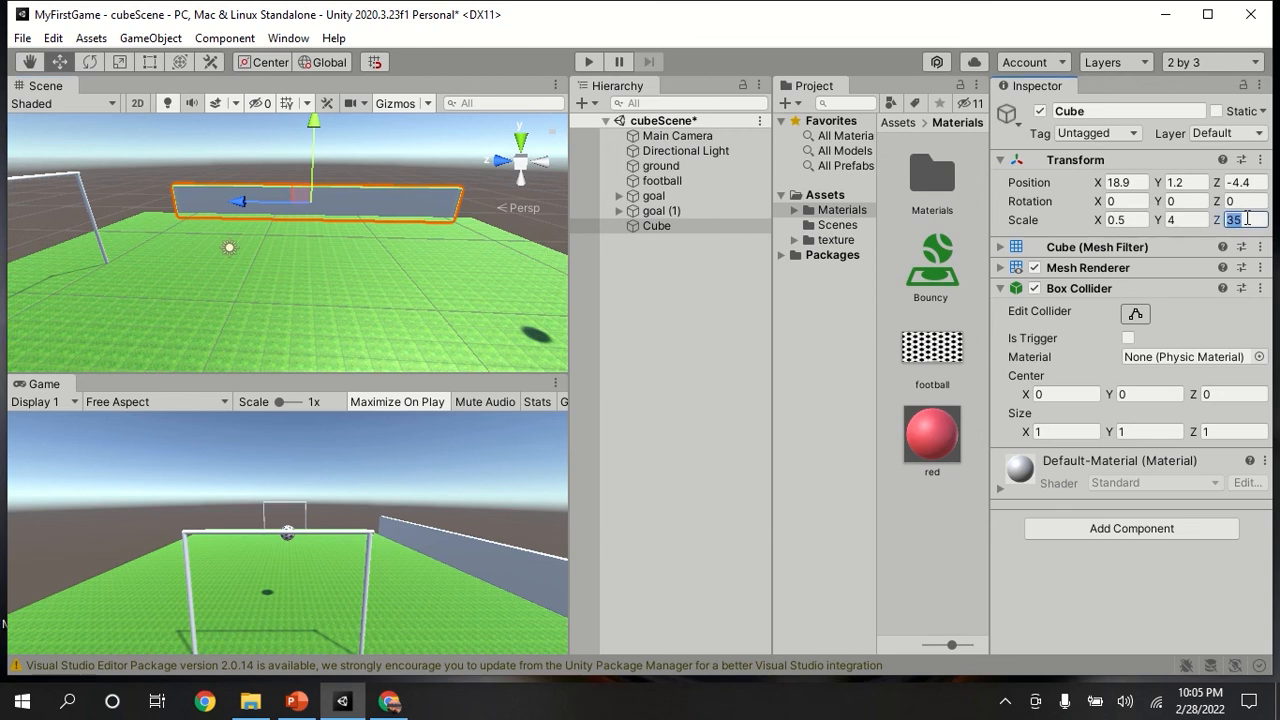
{"action": "type", "text": "37"}
{"action": "key", "text": "BackSpace"}
{"action": "key", "text": "BackSpace"}
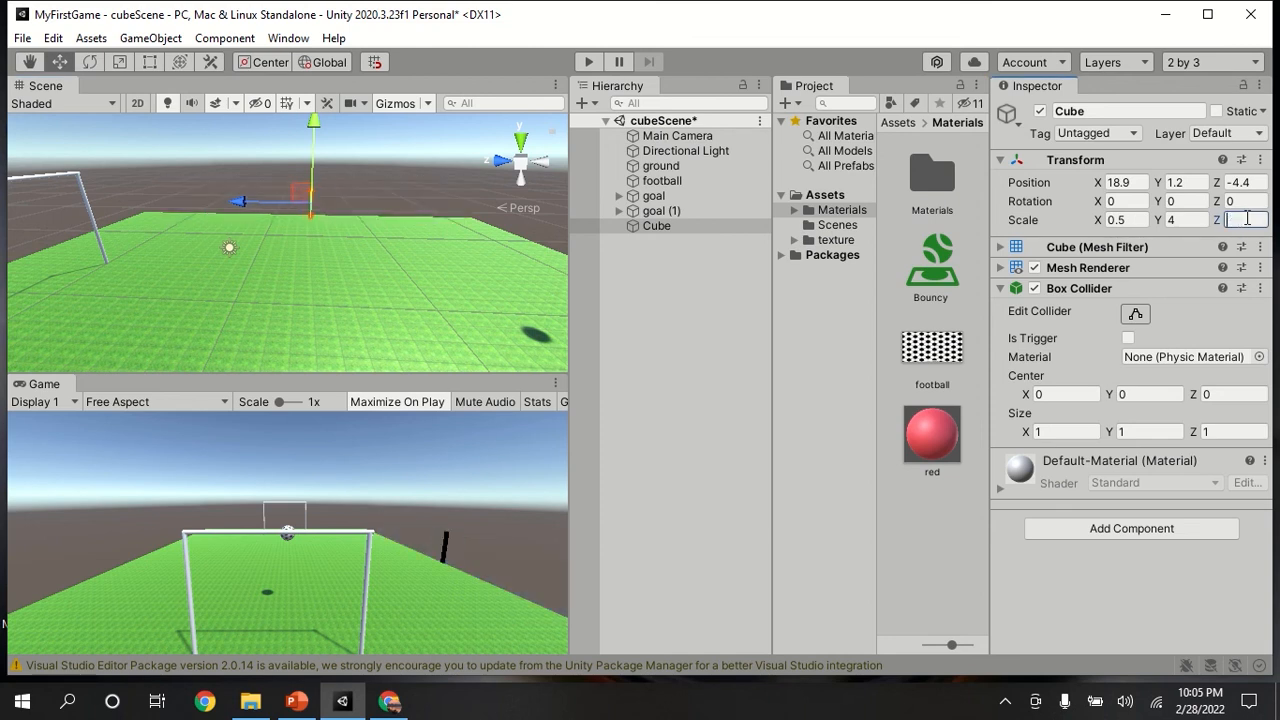
{"action": "type", "text": "40"}
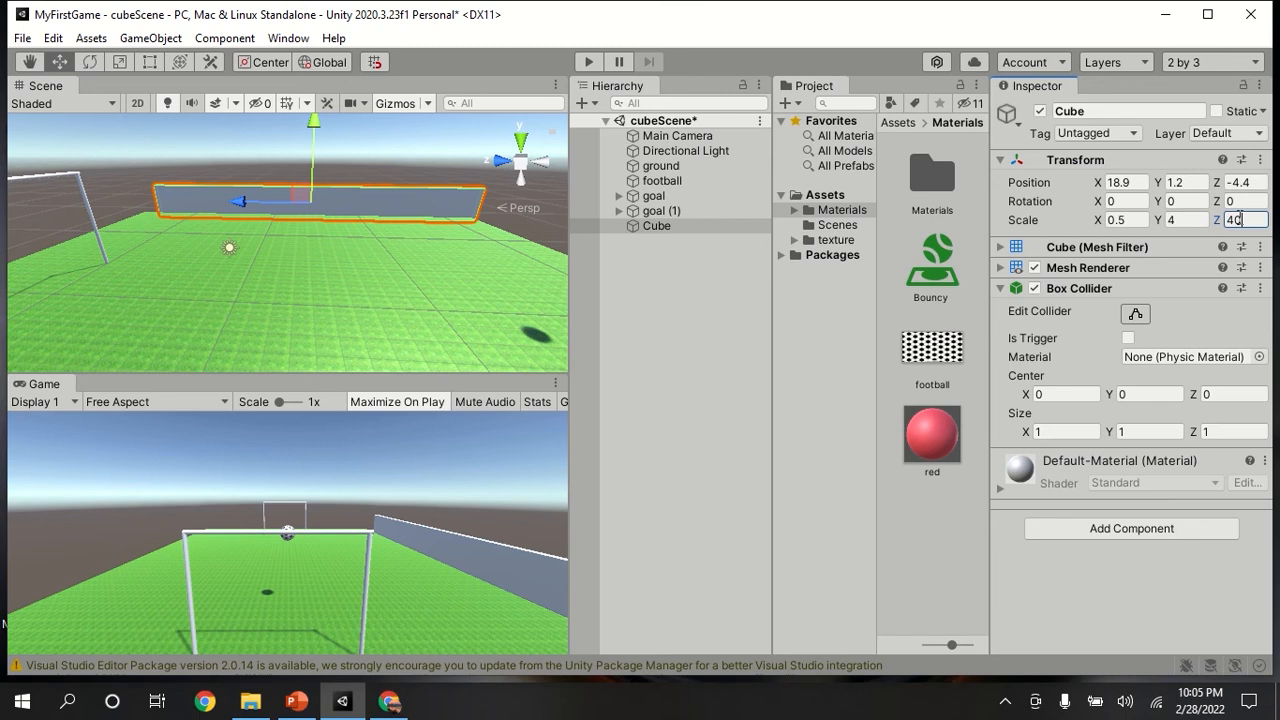
{"action": "key", "text": "BackSpace"}
{"action": "type", "text": "3"}
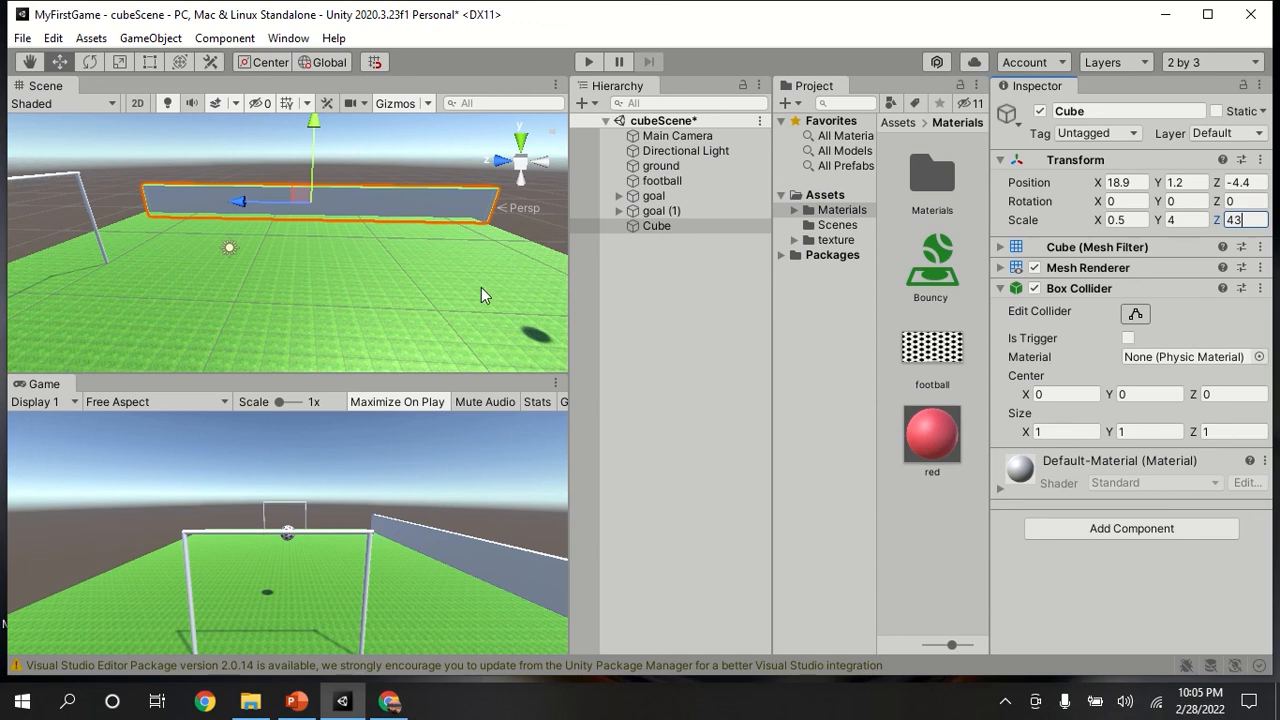
- Deselect the wall and check from several angles how it lines up with the ground and goals
{"action": "right_click_drag", "start_coordinate": [481, 287], "coordinate": [122, 260]}
{"action": "scroll", "coordinate": [442, 248], "scroll_direction": "down", "scroll_amount": 5}
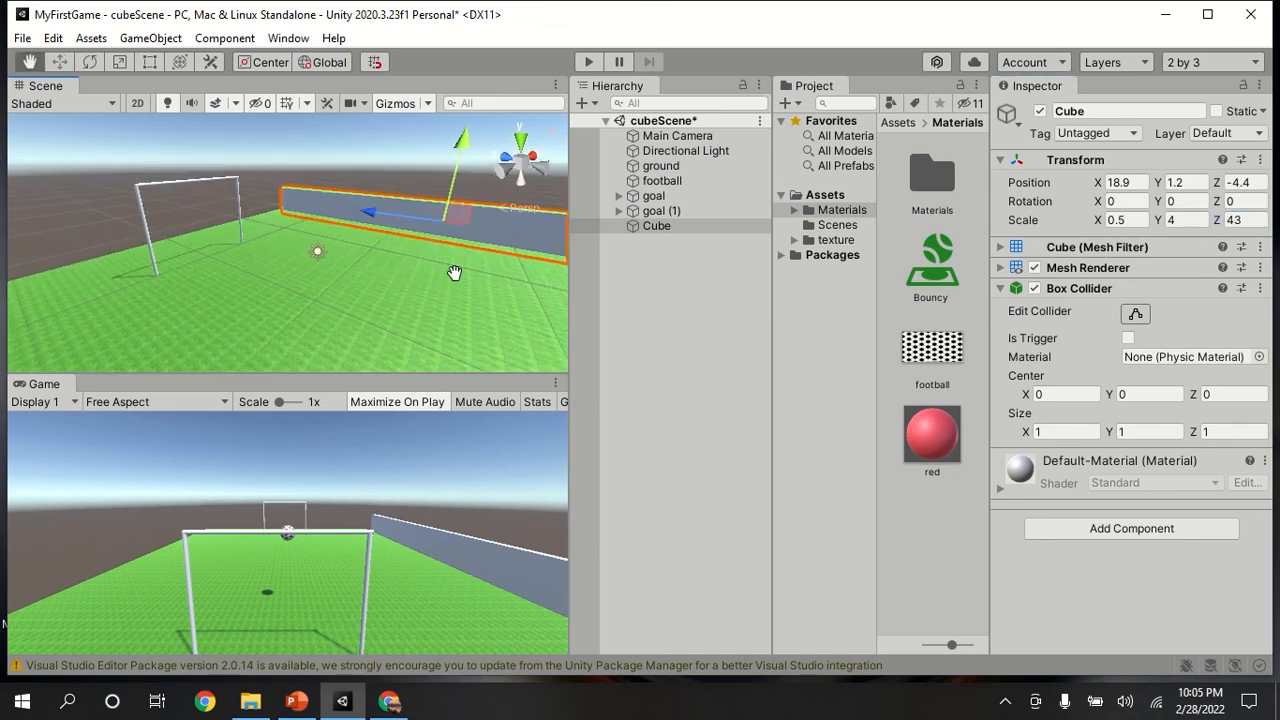
{"action": "scroll", "coordinate": [440, 243], "scroll_direction": "down", "scroll_amount": 5}
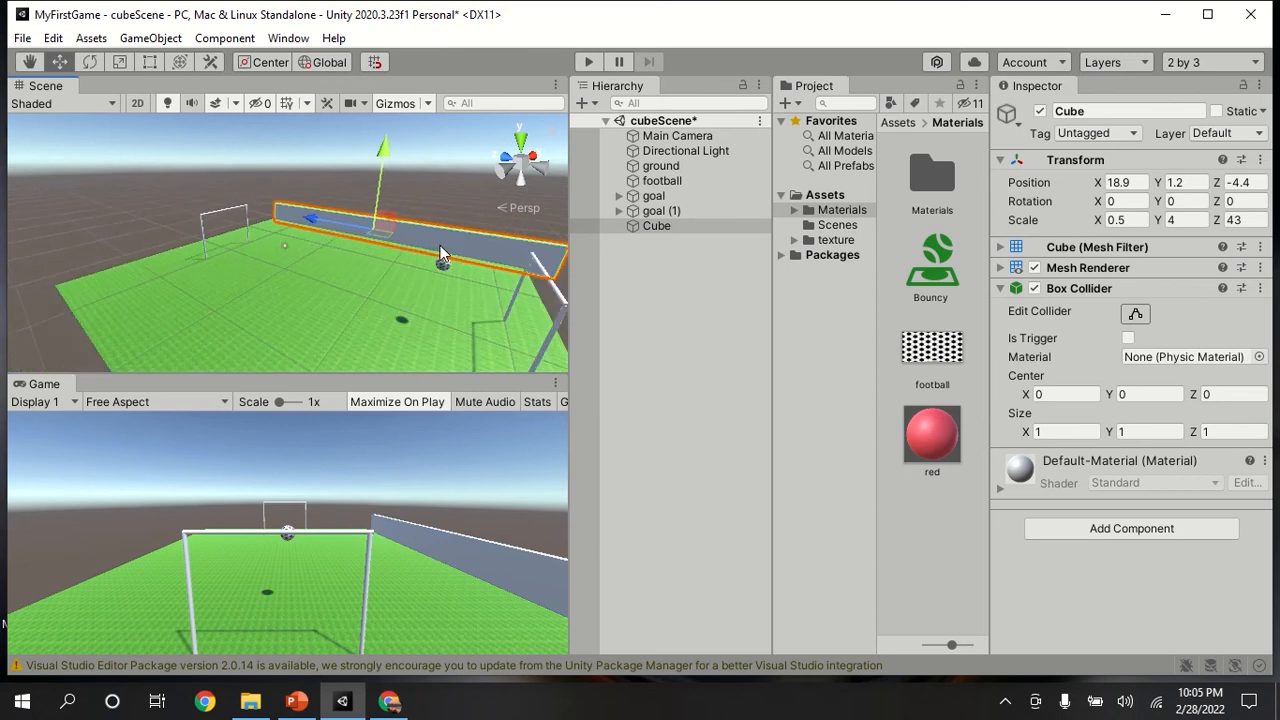
{"action": "left_click", "coordinate": [487, 285]}
{"action": "middle_click_drag", "start_coordinate": [487, 285], "coordinate": [245, 290]}
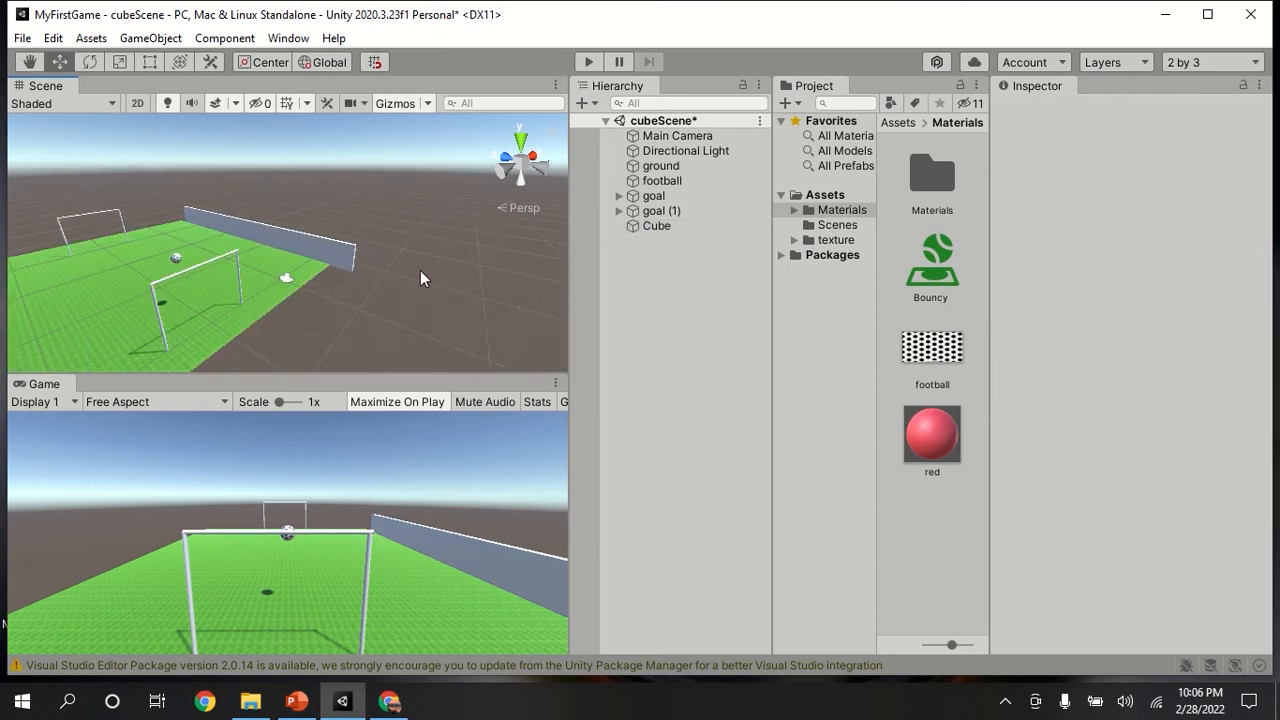
- Shift the side wall along the ground's edge to about X 17.9 and Z -2.7, keeping it in line with the pitch
{"action": "middle_click_drag", "start_coordinate": [451, 271], "coordinate": [288, 282]}
{"action": "right_click_drag", "start_coordinate": [288, 282], "coordinate": [188, 288]}
{"action": "middle_click_drag", "start_coordinate": [379, 289], "coordinate": [73, 340]}
{"action": "right_click_drag", "start_coordinate": [351, 277], "coordinate": [383, 278]}
{"action": "left_click", "coordinate": [153, 250]}
{"action": "left_click_drag", "start_coordinate": [236, 226], "coordinate": [165, 205]}
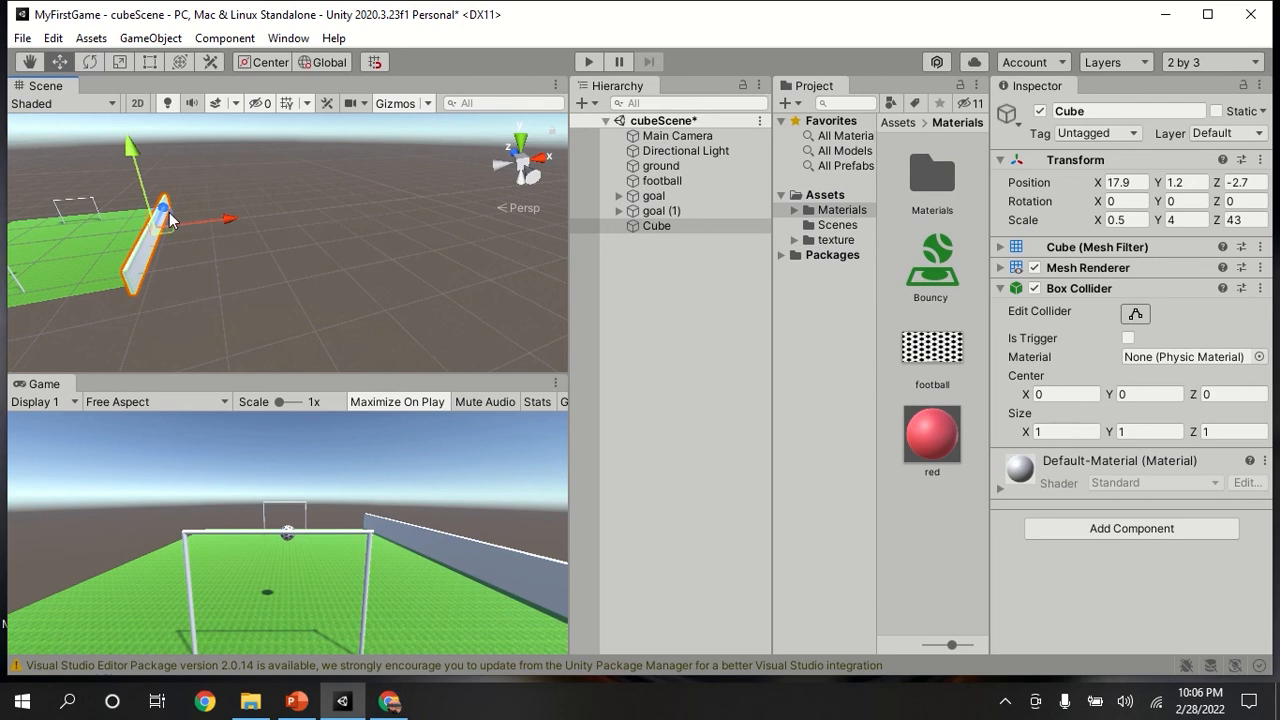
{"action": "right_click_drag", "start_coordinate": [166, 212], "coordinate": [161, 252]}
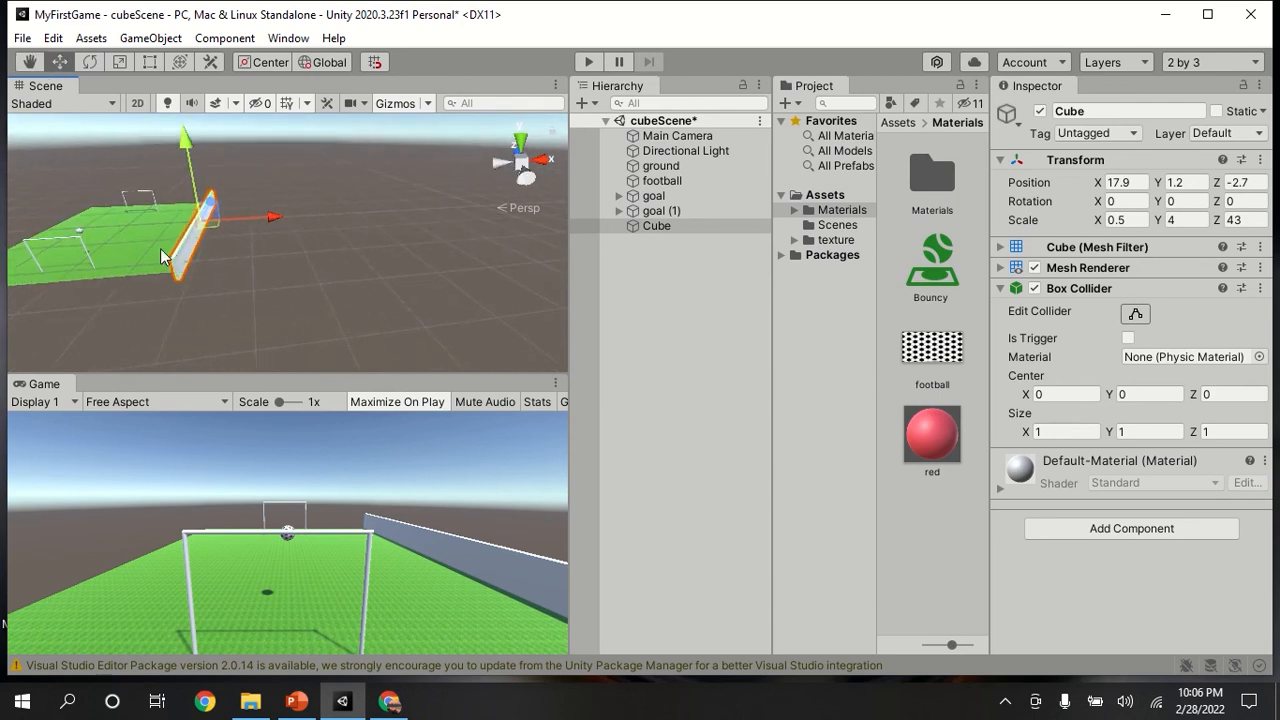
{"action": "left_click", "coordinate": [86, 235]}
{"action": "key", "text": "f"}
{"action": "left_click", "coordinate": [394, 288]}
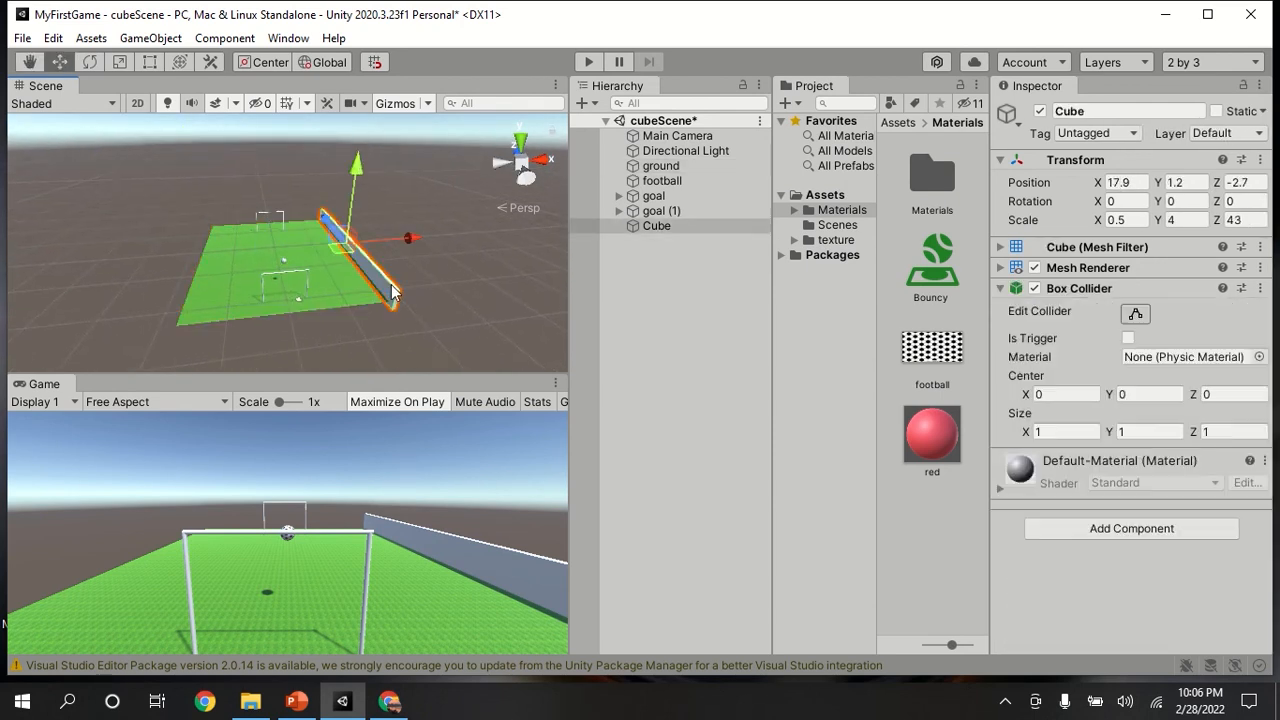
- Rename the side wall's Cube object to "wall"
{"action": "right_click", "coordinate": [682, 232]}
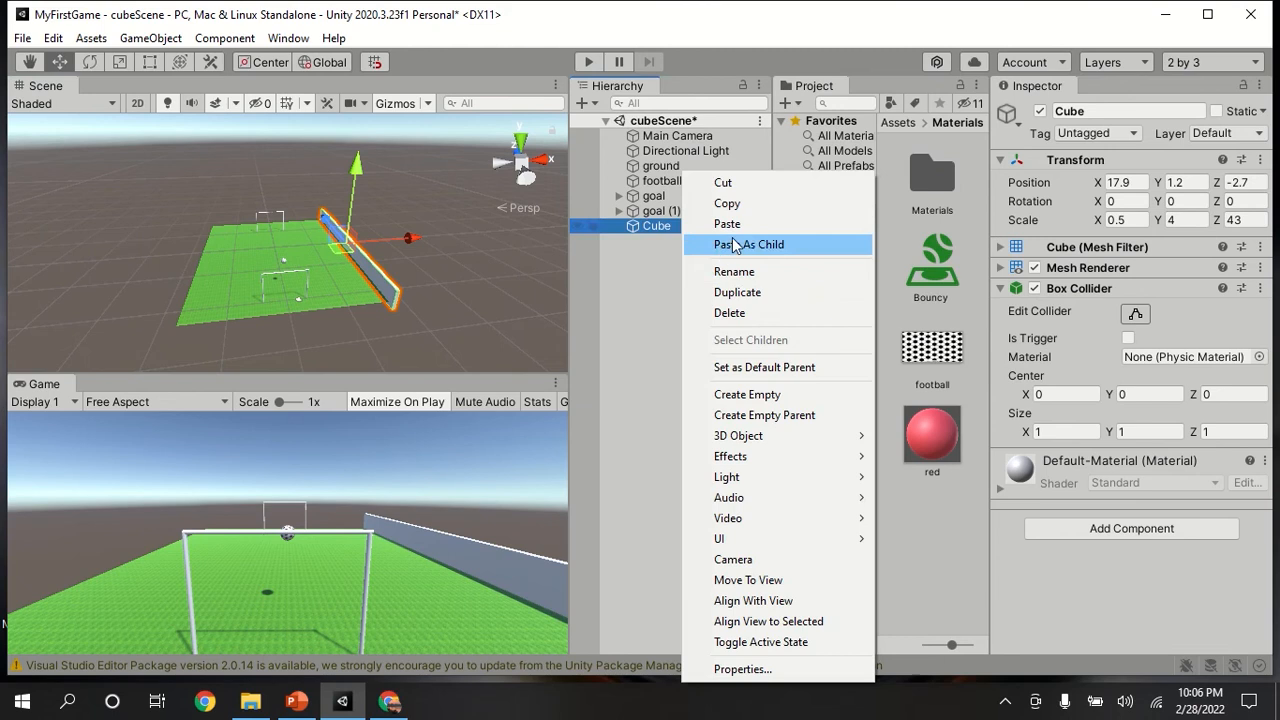
{"action": "left_click", "coordinate": [728, 271]}
{"action": "type", "text": "wall"}
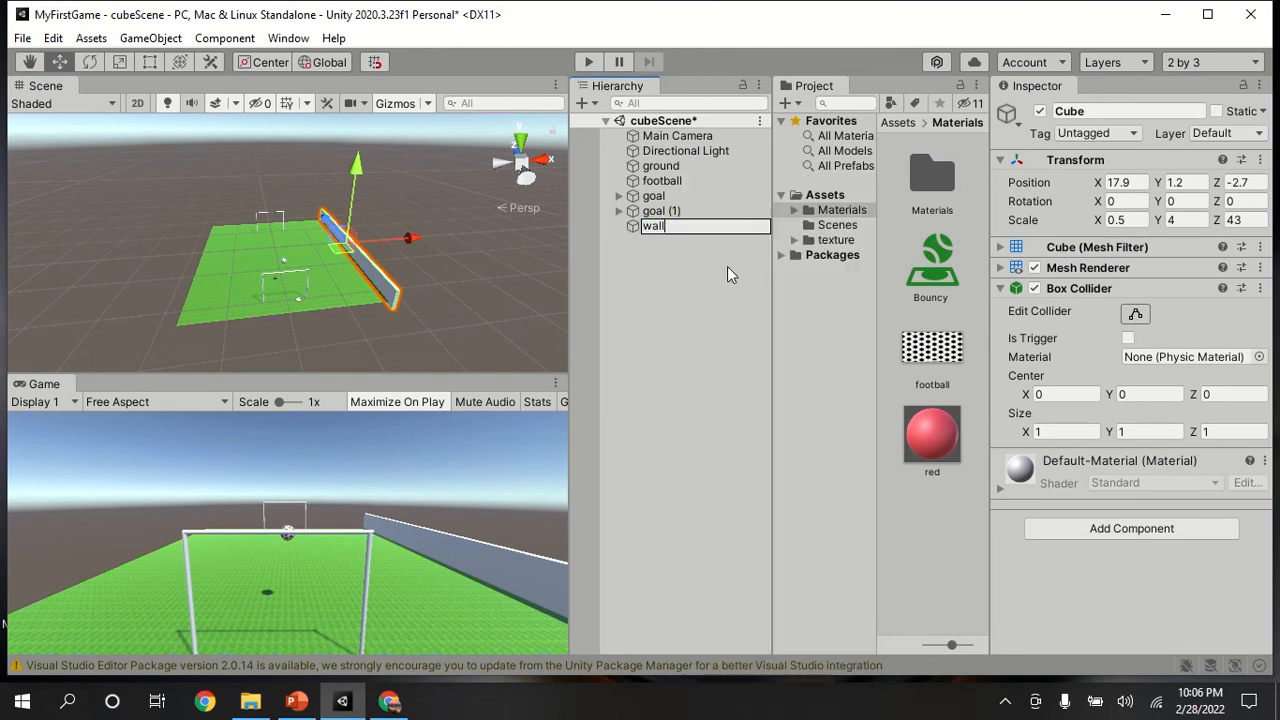
{"action": "left_click", "coordinate": [727, 266]}
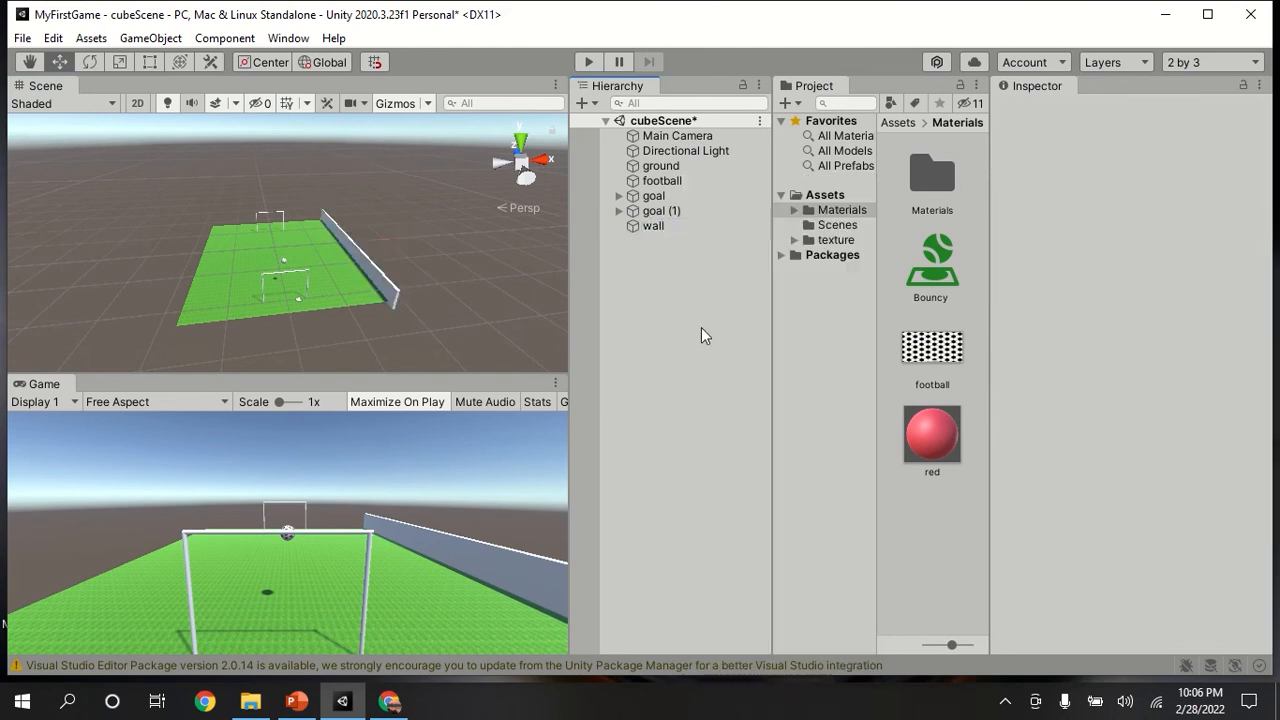
- Duplicate the wall and move the copy to the opposite side edge of the ground at about X -18.6
{"action": "left_click", "coordinate": [667, 225]}
{"action": "right_click", "coordinate": [667, 225]}
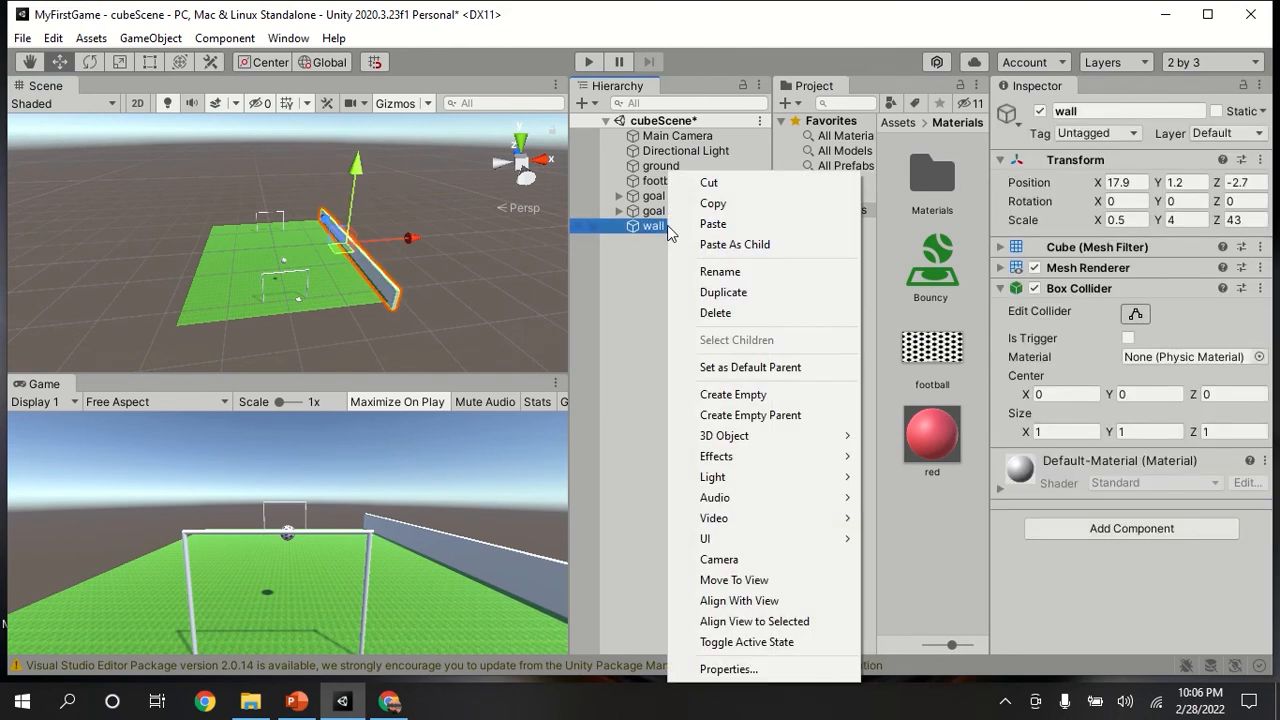
{"action": "left_click", "coordinate": [628, 293]}
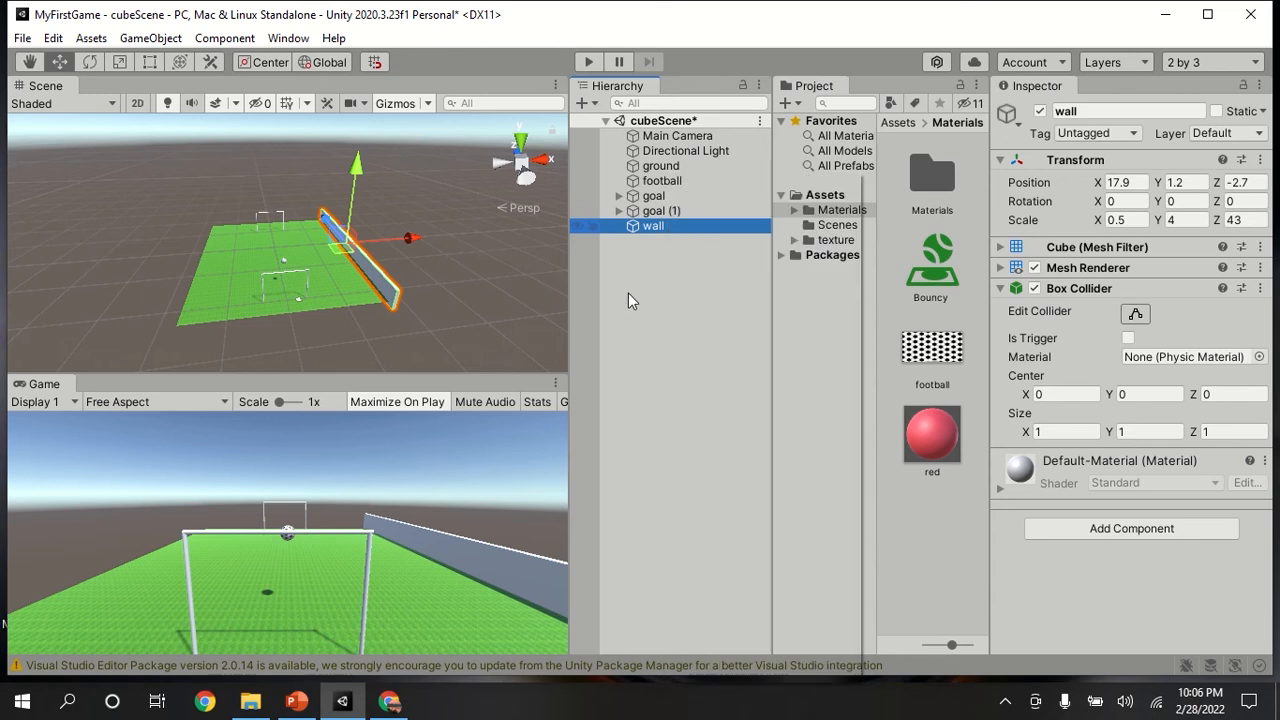
{"action": "left_click", "coordinate": [652, 226]}
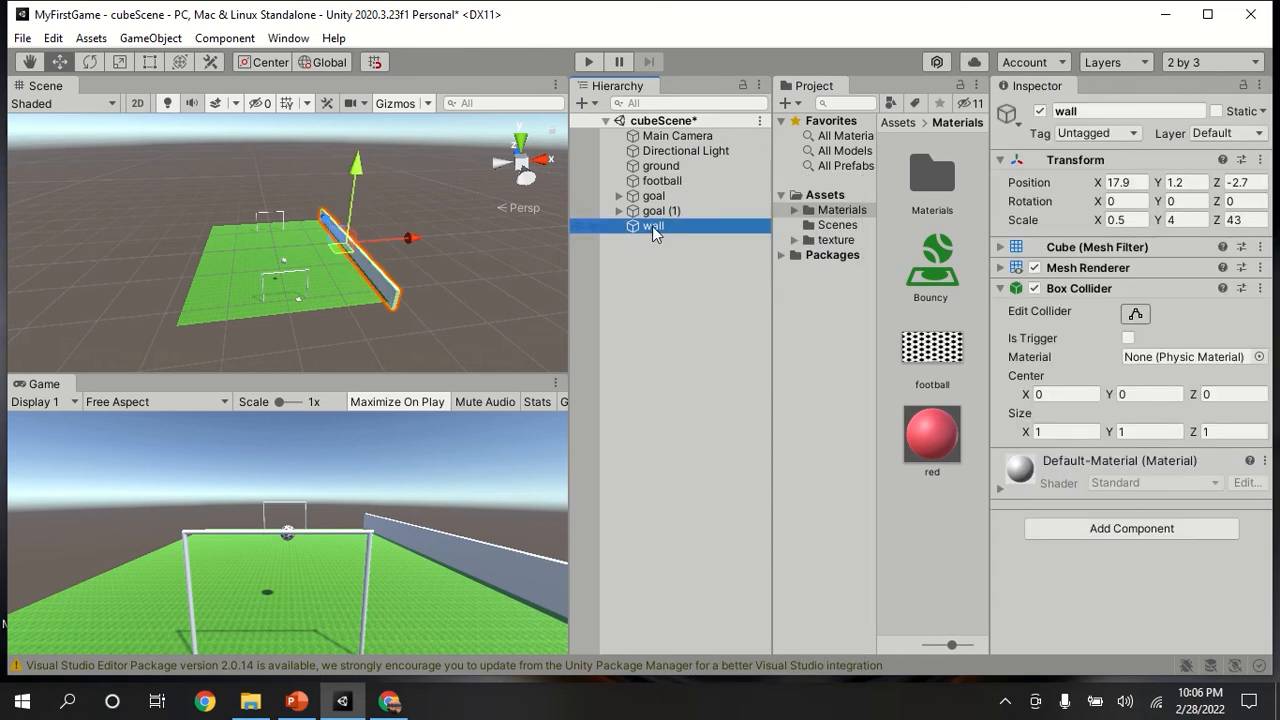
{"action": "key", "text": "ctrl+d"}
{"action": "left_click_drag", "start_coordinate": [412, 238], "coordinate": [271, 249]}
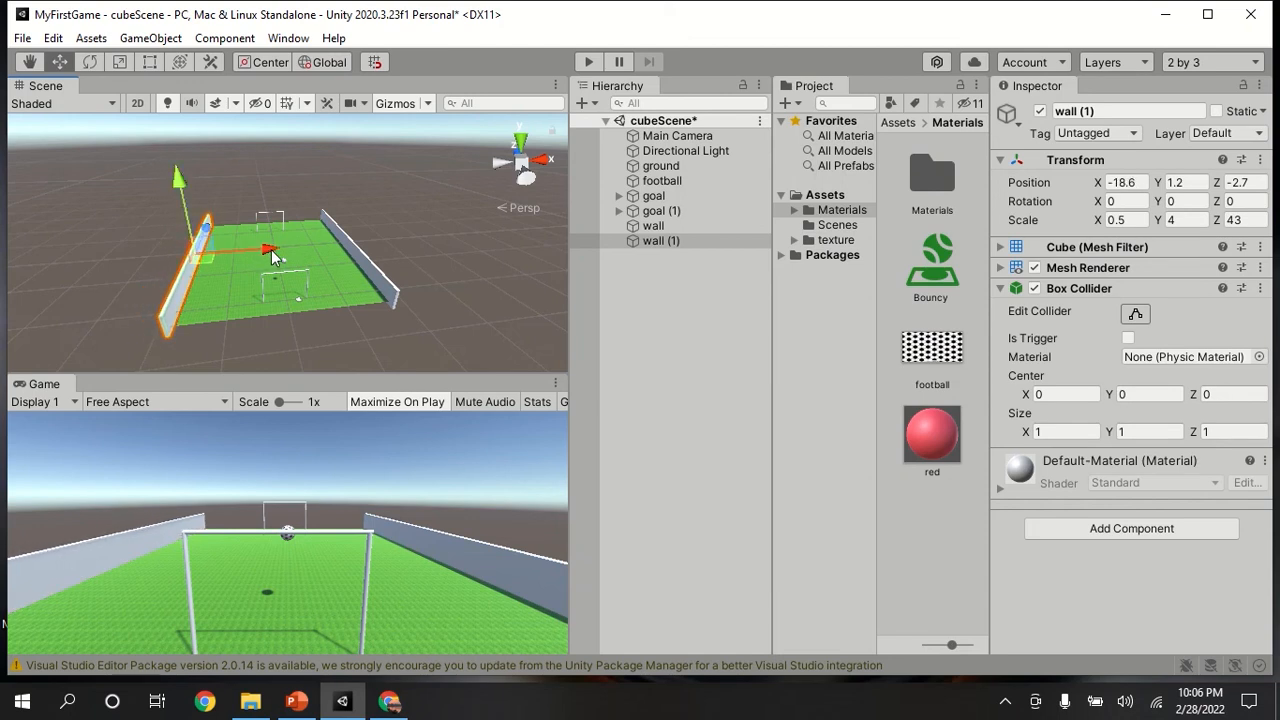
- Duplicate the second side wall to mid-pitch at about X 0.9 and rotate the copy 90 degrees about Y
{"action": "left_click", "coordinate": [658, 241]}
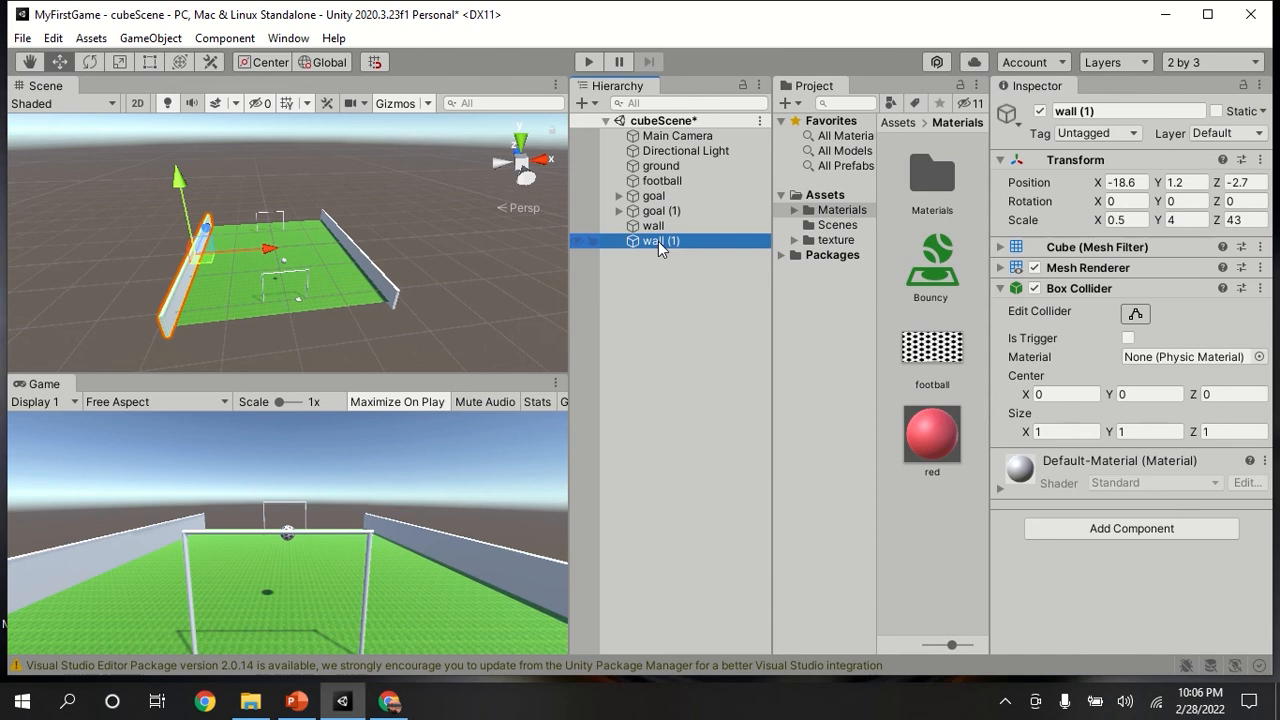
{"action": "key", "text": "ctrl+d"}
{"action": "left_click_drag", "start_coordinate": [272, 252], "coordinate": [350, 256]}
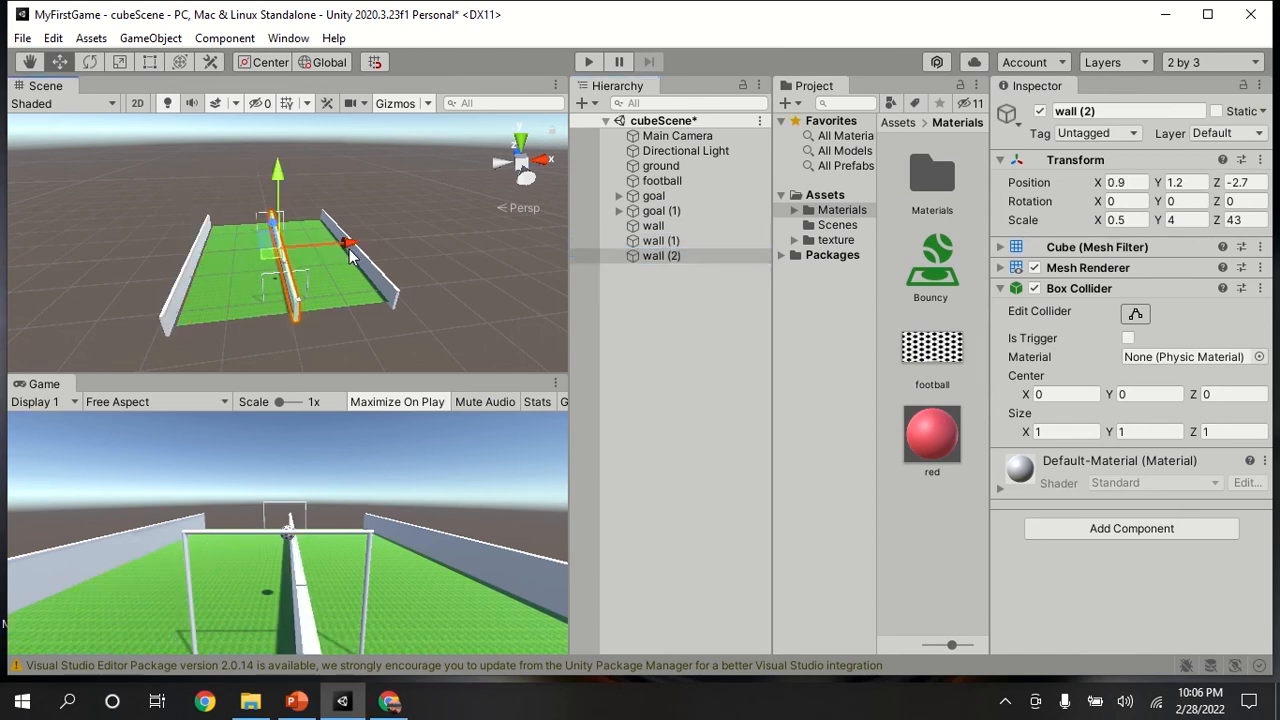
{"action": "left_click", "coordinate": [1178, 200]}
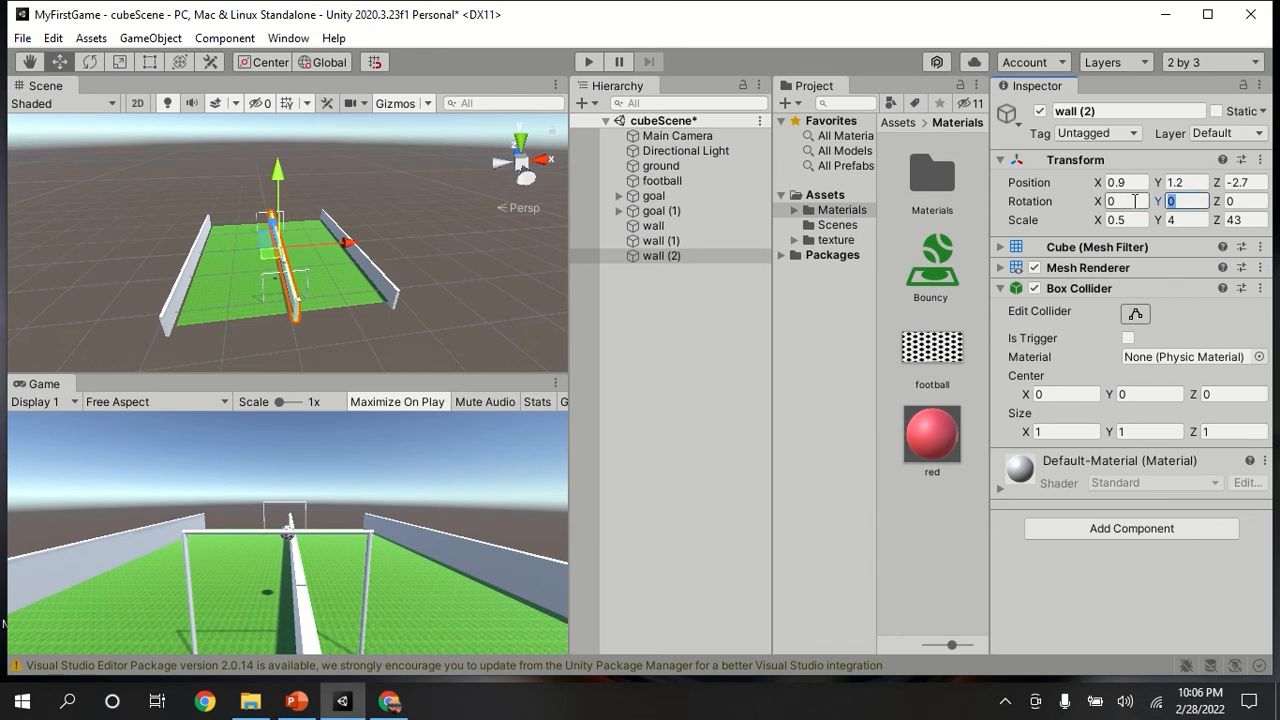
{"action": "type", "text": "90"}
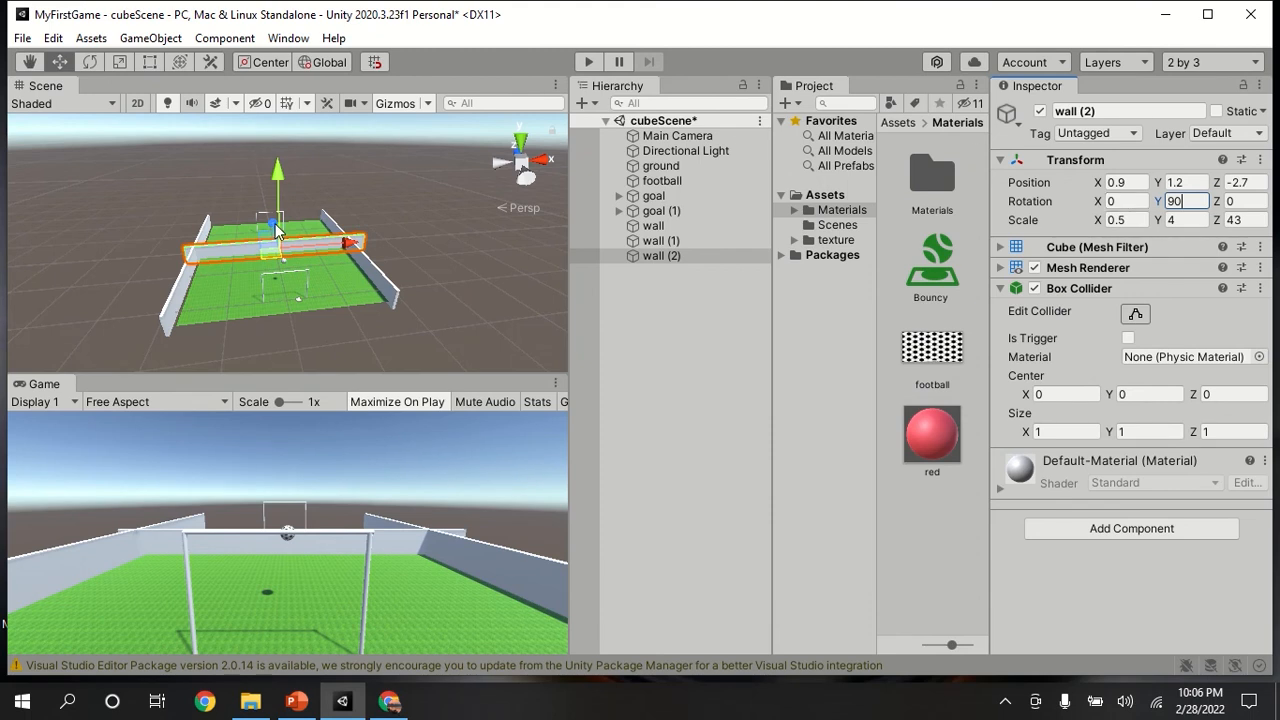
- Place the rotated wall behind the far goal at about X -0.7, Z 19 and set its Z scale to 38
{"action": "left_click_drag", "start_coordinate": [276, 228], "coordinate": [333, 215]}
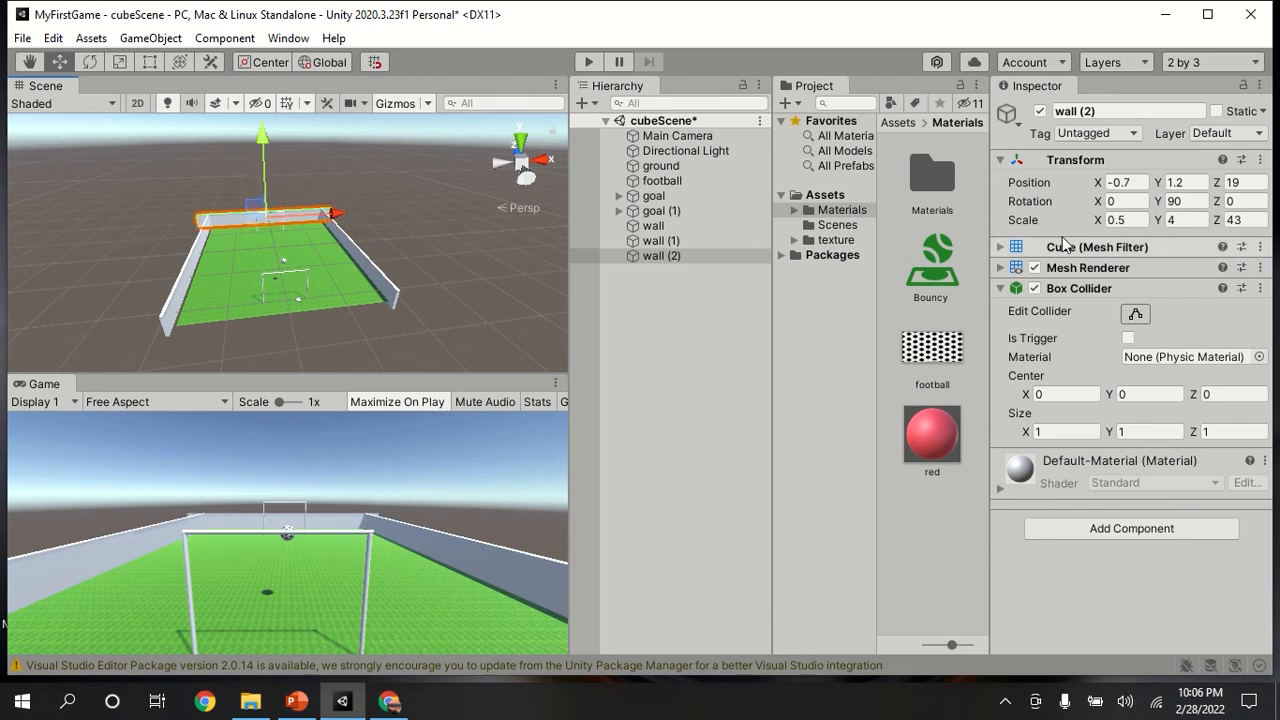
{"action": "left_click", "coordinate": [1136, 219]}
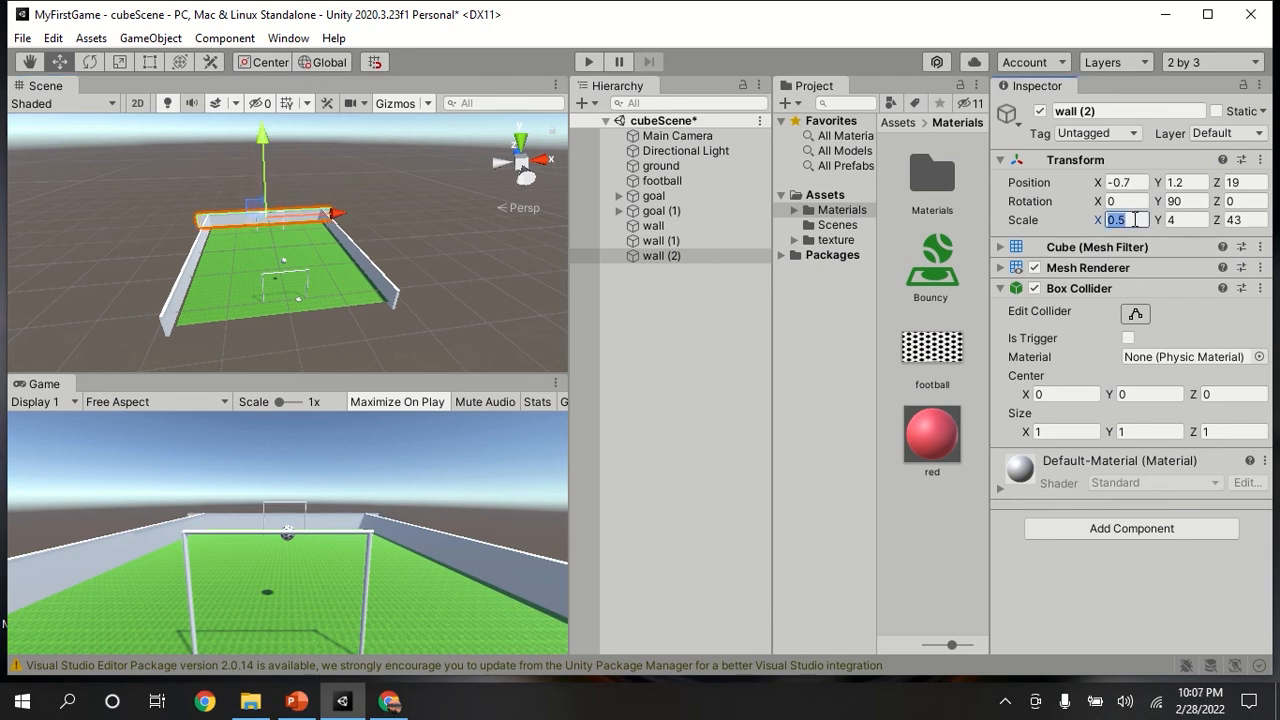
{"action": "left_click", "coordinate": [1252, 220]}
{"action": "type", "text": "40"}
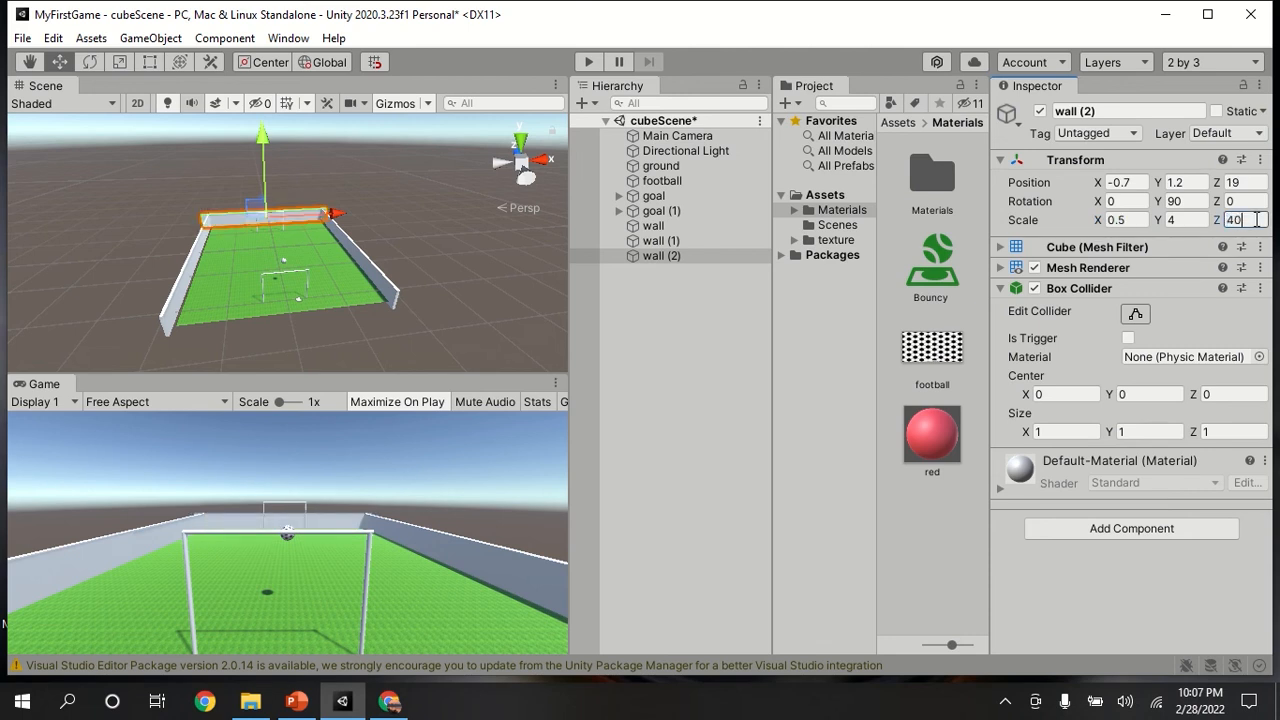
{"action": "key", "text": "BackSpace"}
{"action": "key", "text": "BackSpace"}
{"action": "type", "text": "38"}
{"action": "left_click", "coordinate": [669, 324]}
- Duplicate the far end wall and place the copy behind the near goal at about X 0.3 and Z -24.1
{"action": "left_click", "coordinate": [647, 258]}
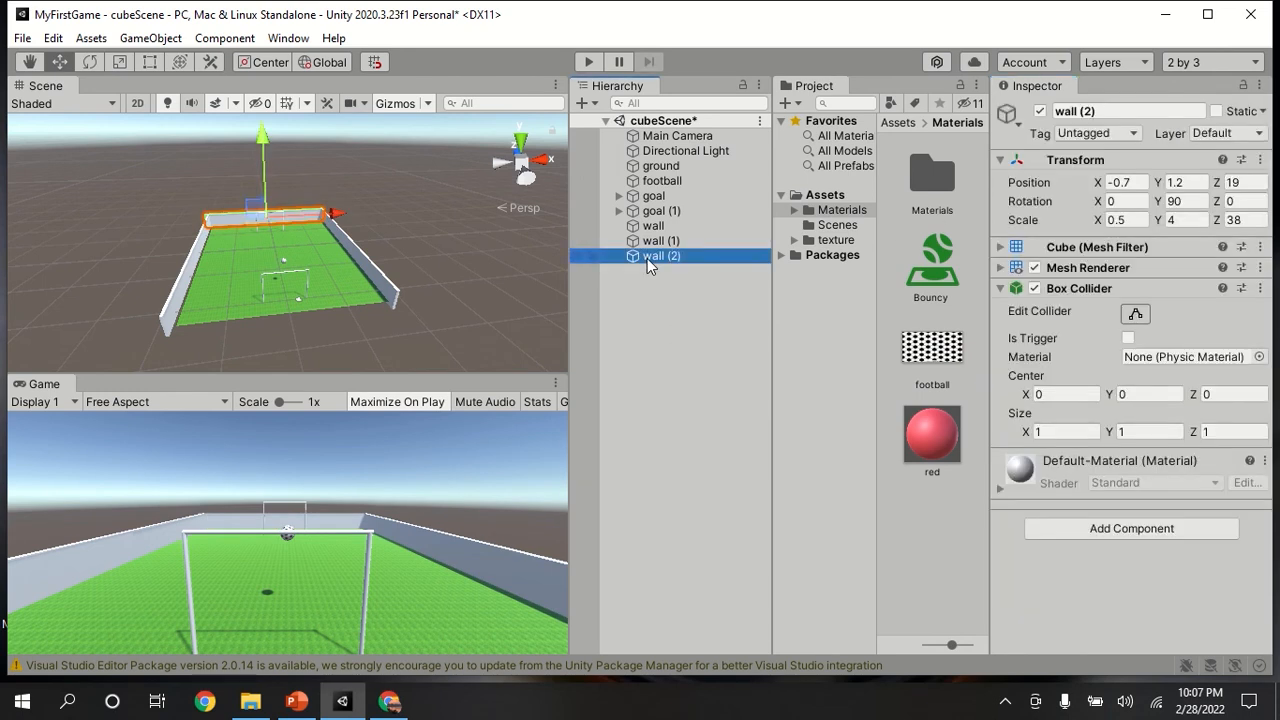
{"action": "key", "text": "ctrl+d"}
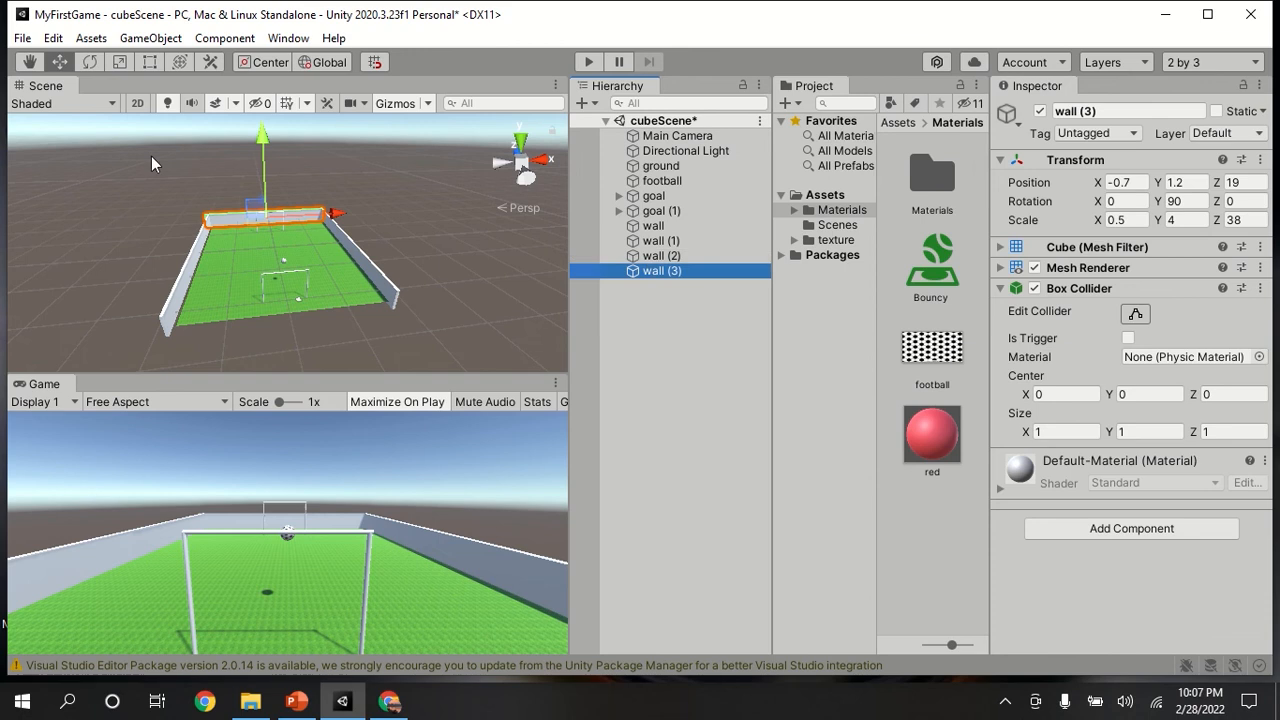
{"action": "left_click_drag", "start_coordinate": [259, 208], "coordinate": [295, 260]}
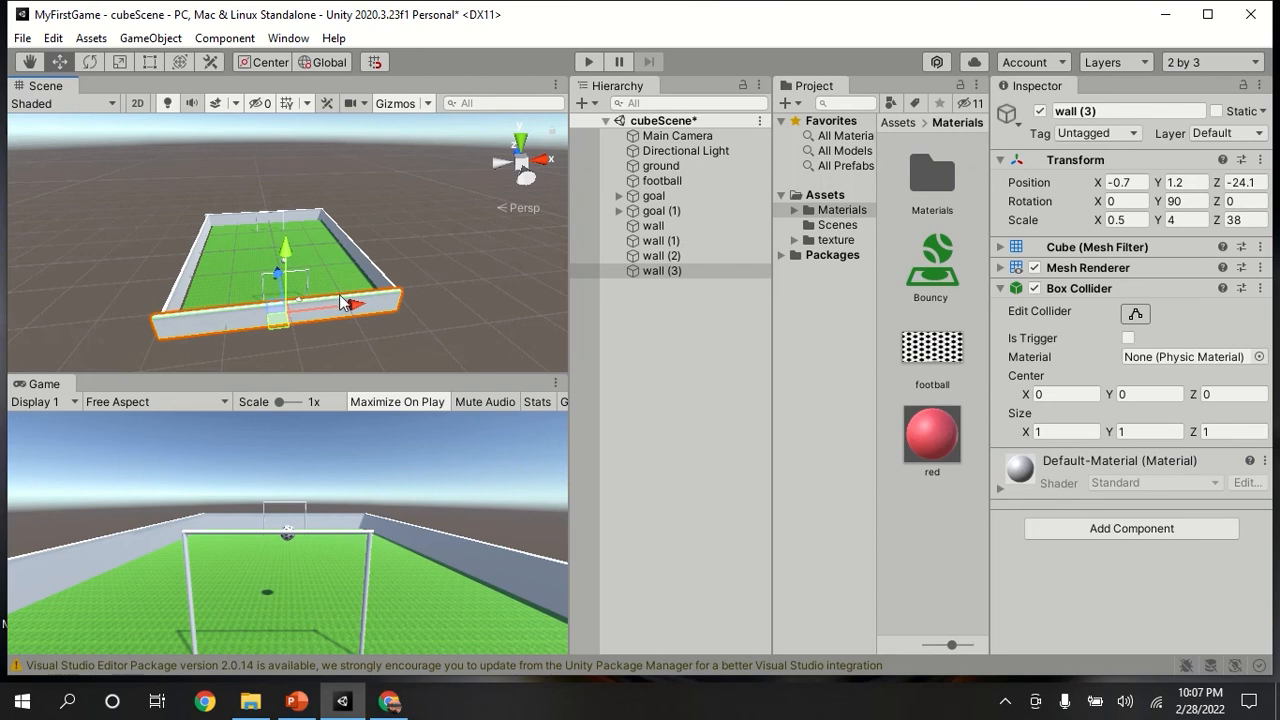
{"action": "left_click", "coordinate": [724, 375]}
{"action": "left_click", "coordinate": [683, 280]}
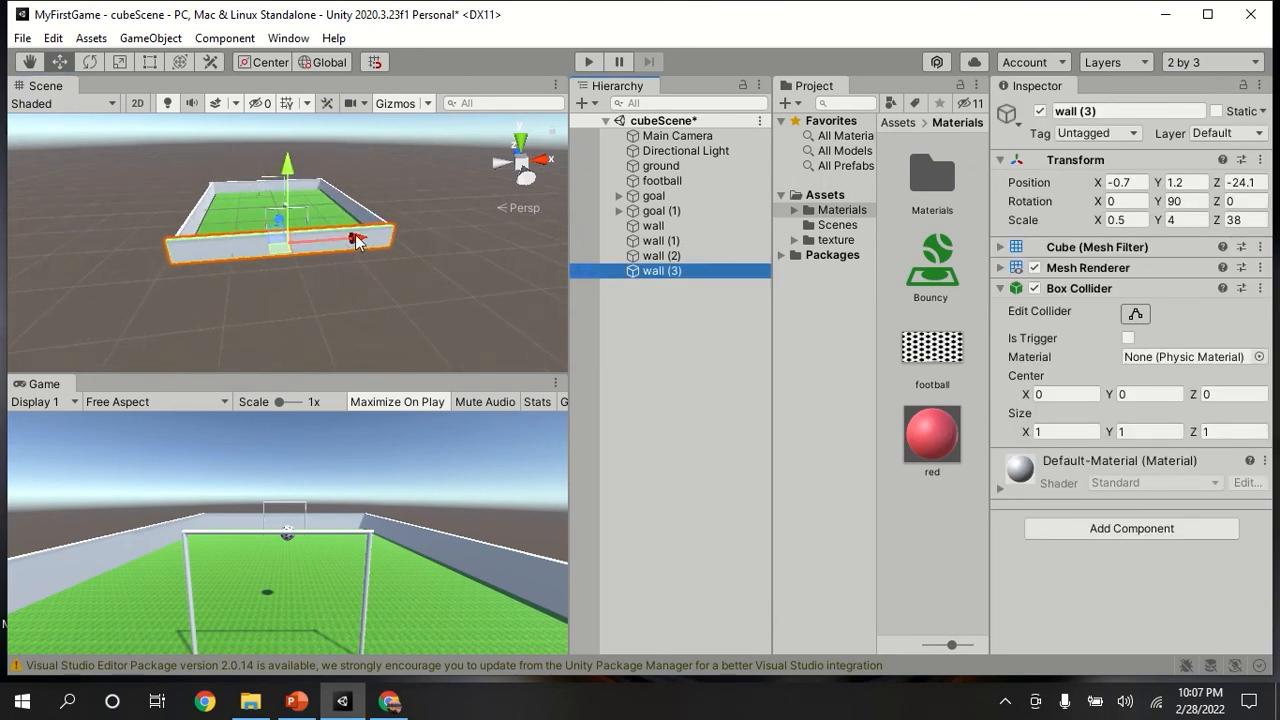
{"action": "mouse_move", "coordinate": [355, 238]}
{"action": "left_mouse_down"}
{"action": "mouse_move", "coordinate": [378, 240]}
{"action": "mouse_move", "coordinate": [361, 243]}
{"action": "left_mouse_up"}
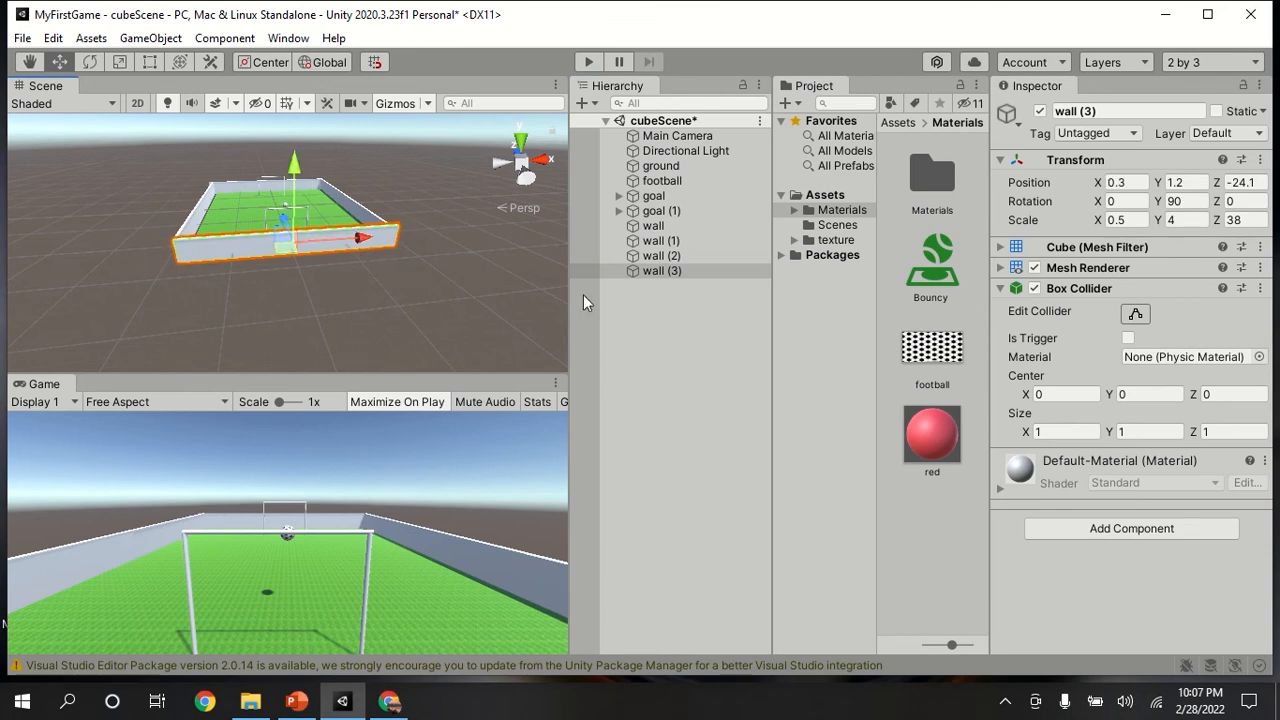
{"action": "left_click", "coordinate": [667, 322]}
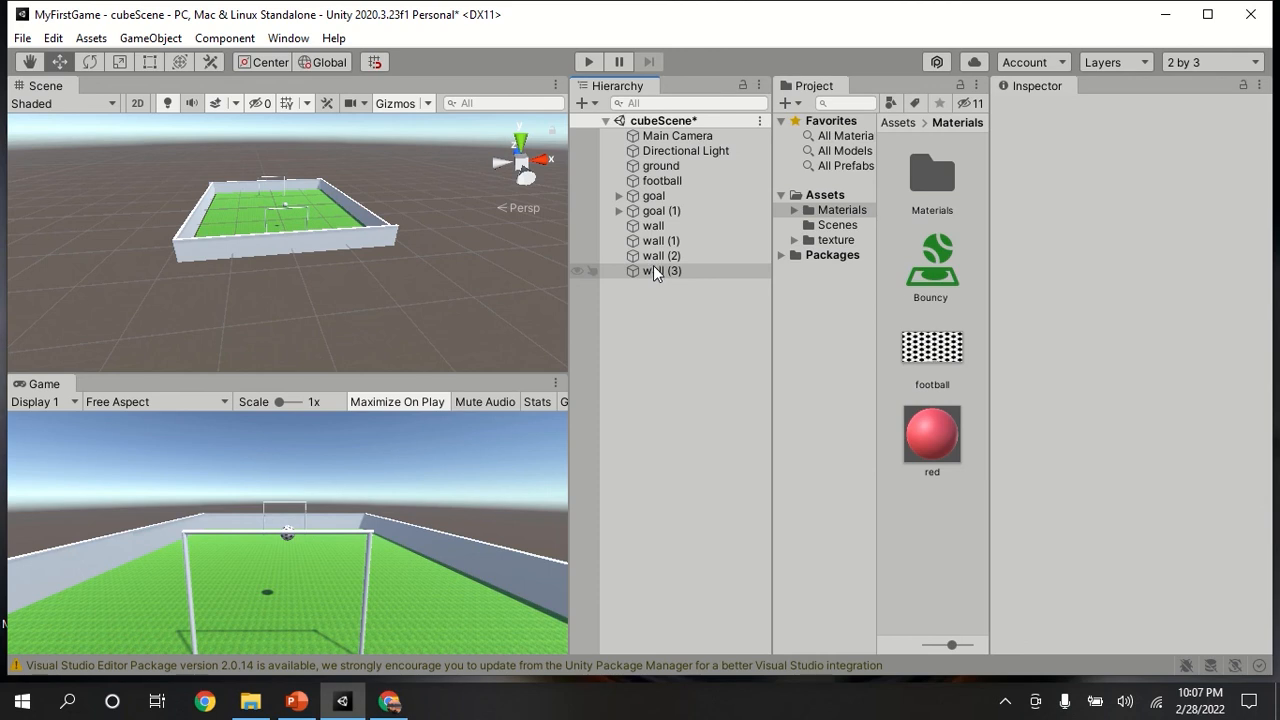
- Import the pepsi image from the unity_Textures folder as a new asset
{"action": "left_click", "coordinate": [346, 245]}
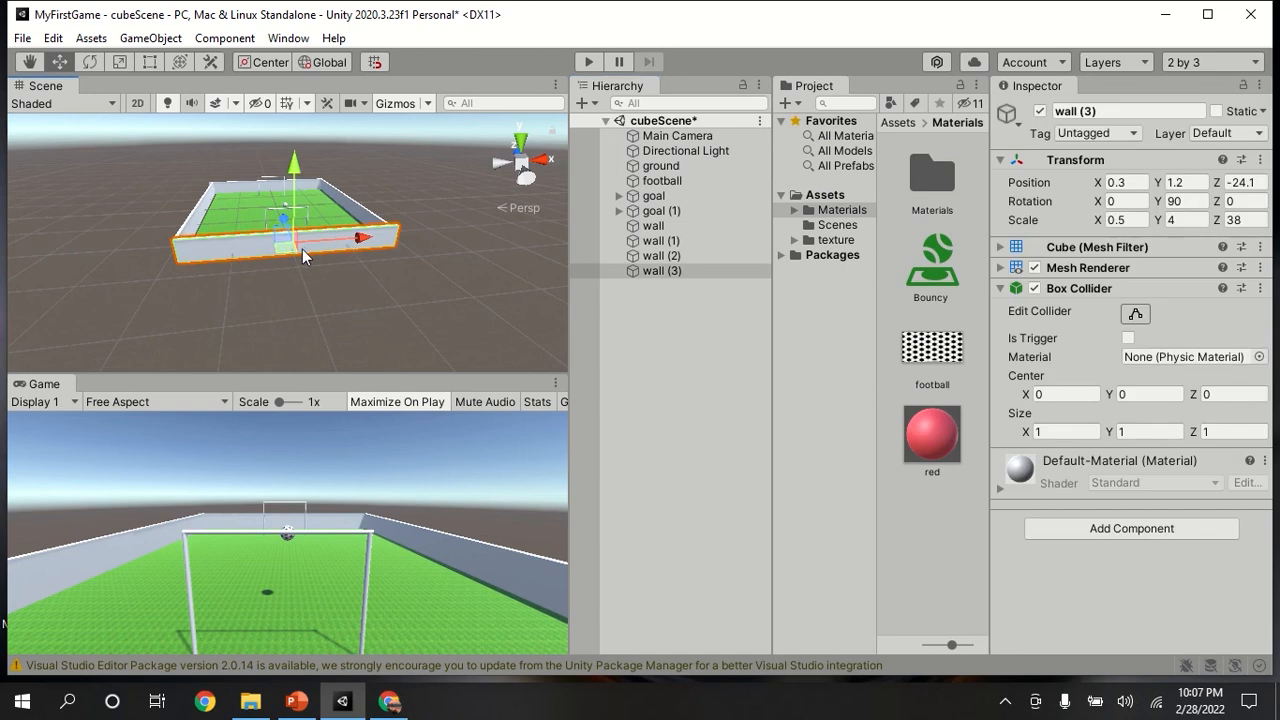
{"action": "key", "text": "f"}
{"action": "scroll", "coordinate": [274, 271], "scroll_direction": "up", "scroll_amount": 10}
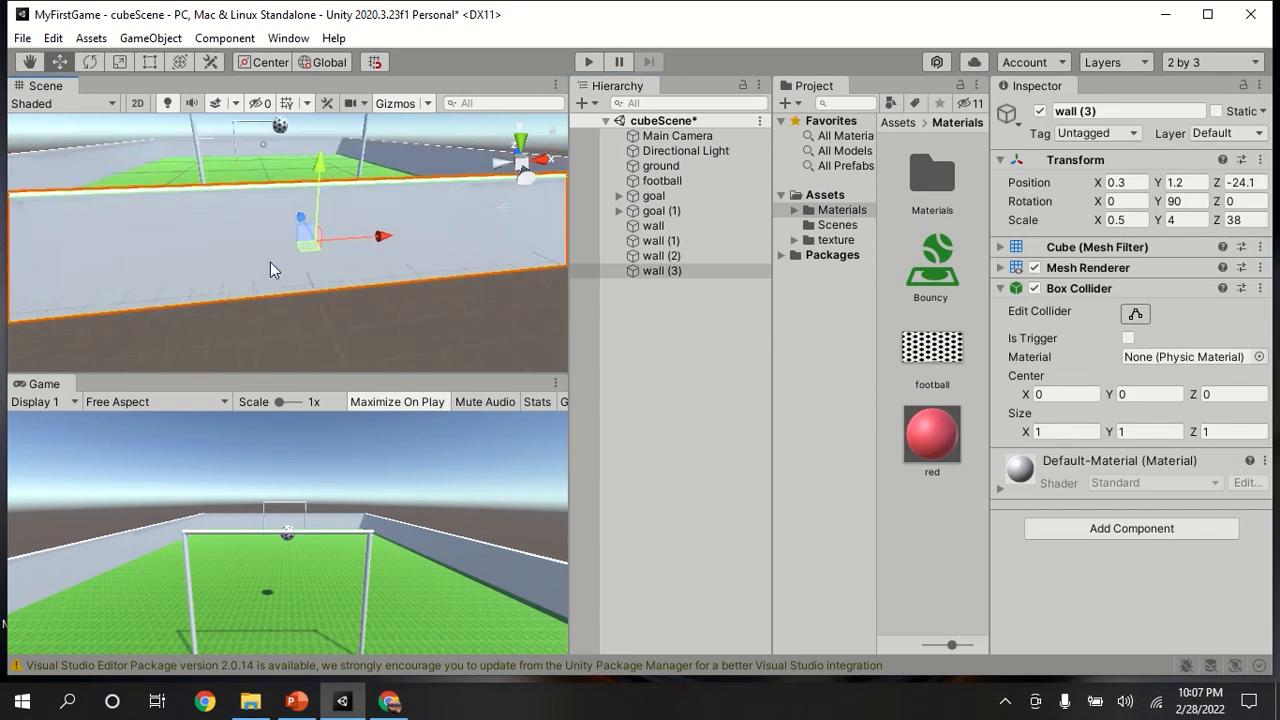
{"action": "middle_click_drag", "start_coordinate": [263, 232], "coordinate": [159, 384]}
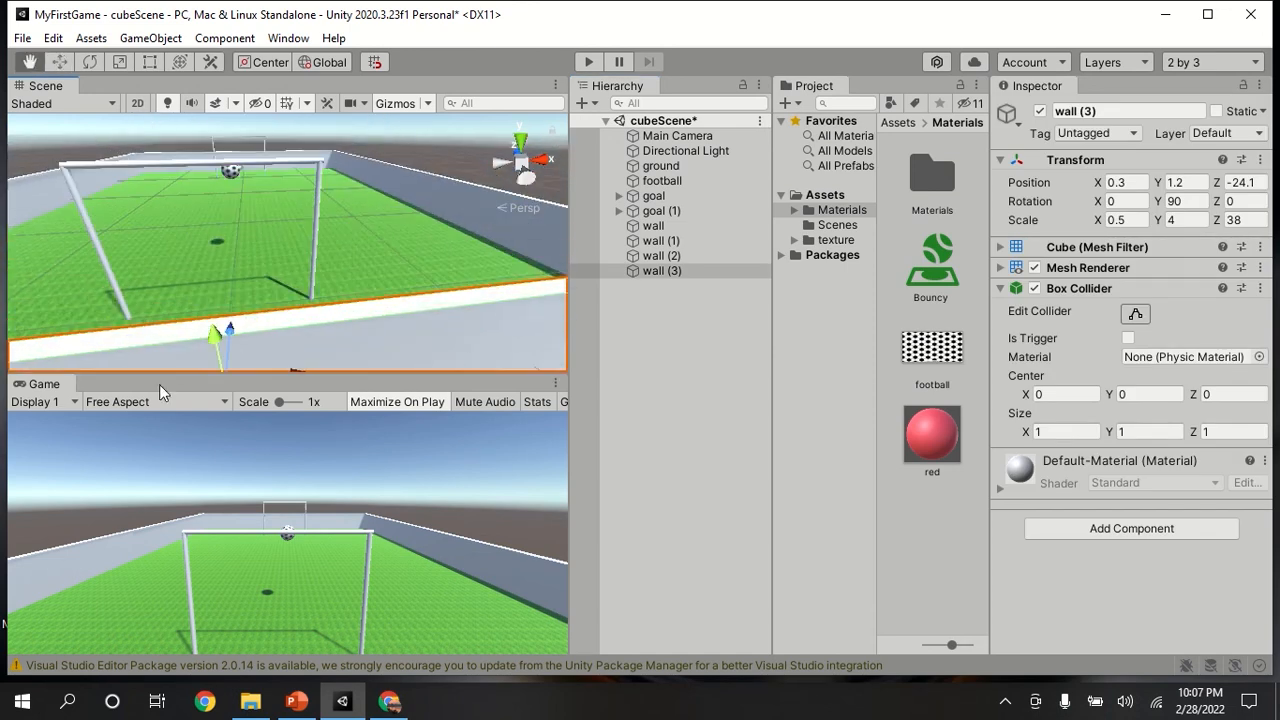
{"action": "scroll", "coordinate": [332, 298], "scroll_direction": "up", "scroll_amount": 4}
{"action": "left_click_drag", "start_coordinate": [338, 288], "coordinate": [415, 241], "text": "alt"}
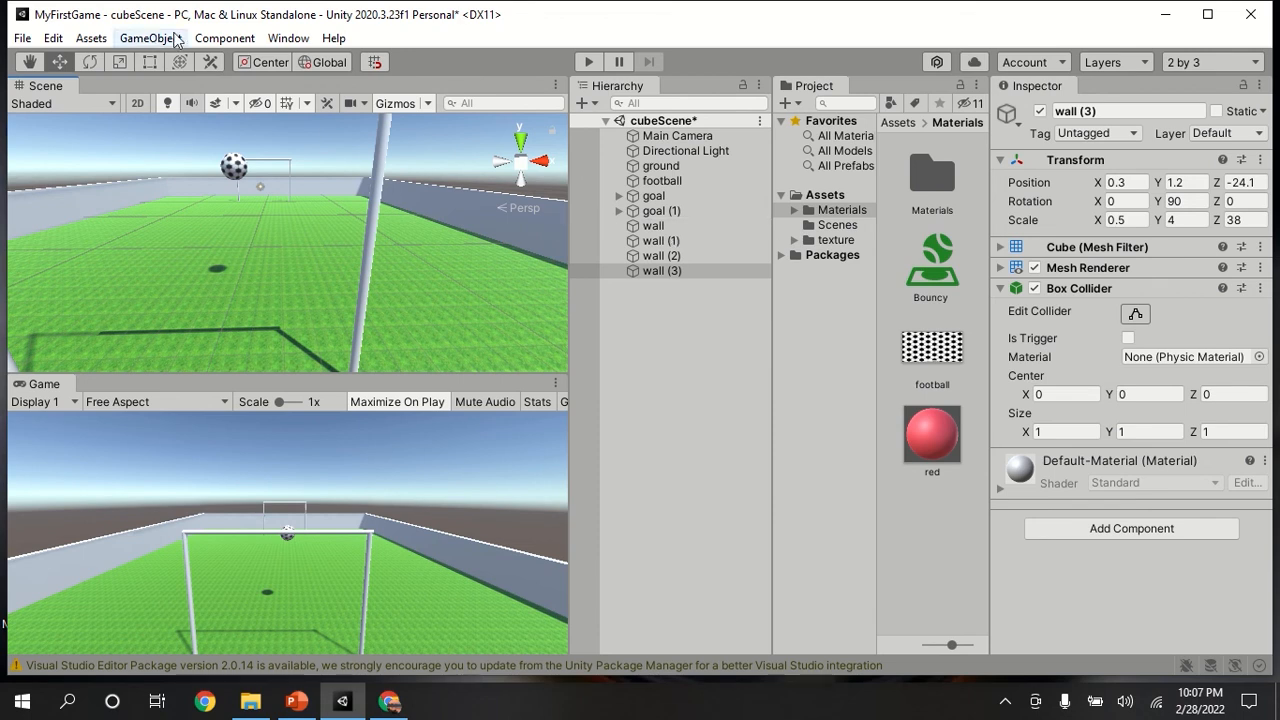
{"action": "left_click", "coordinate": [276, 42]}
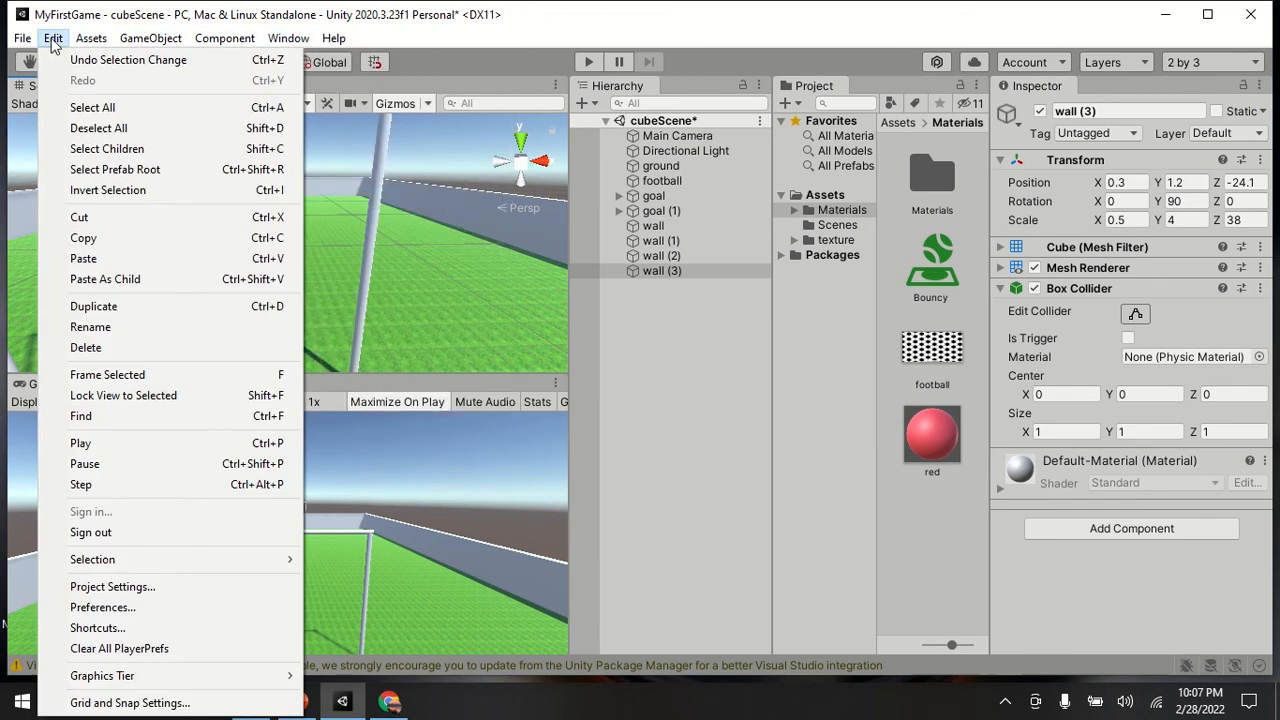
{"action": "mouse_move", "coordinate": [78, 42]}
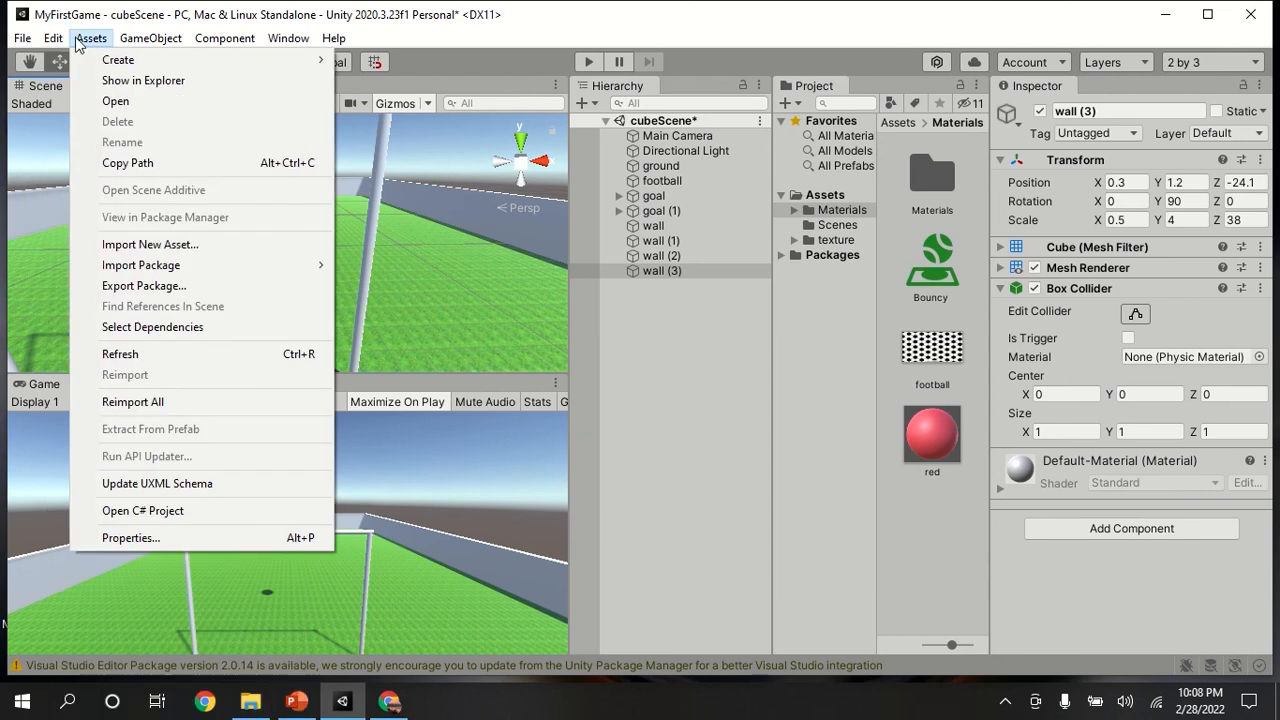
{"action": "left_click", "coordinate": [132, 244]}
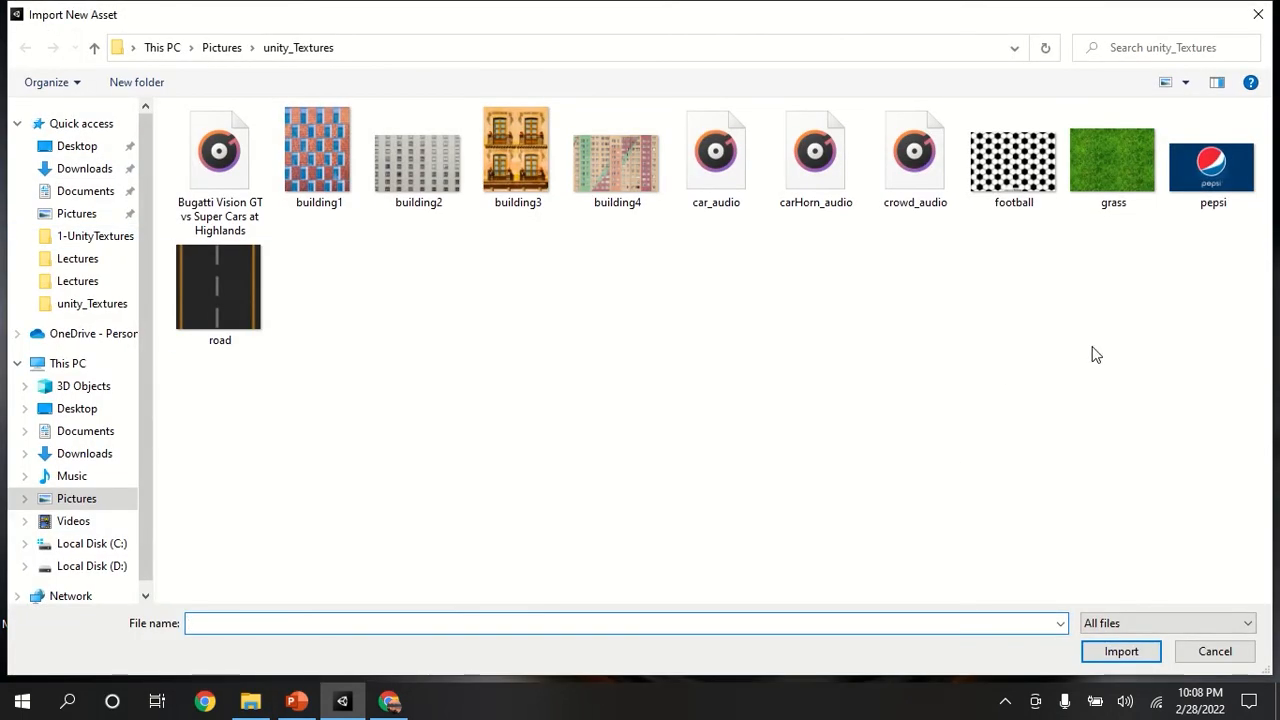
{"action": "double_click", "coordinate": [1206, 170]}
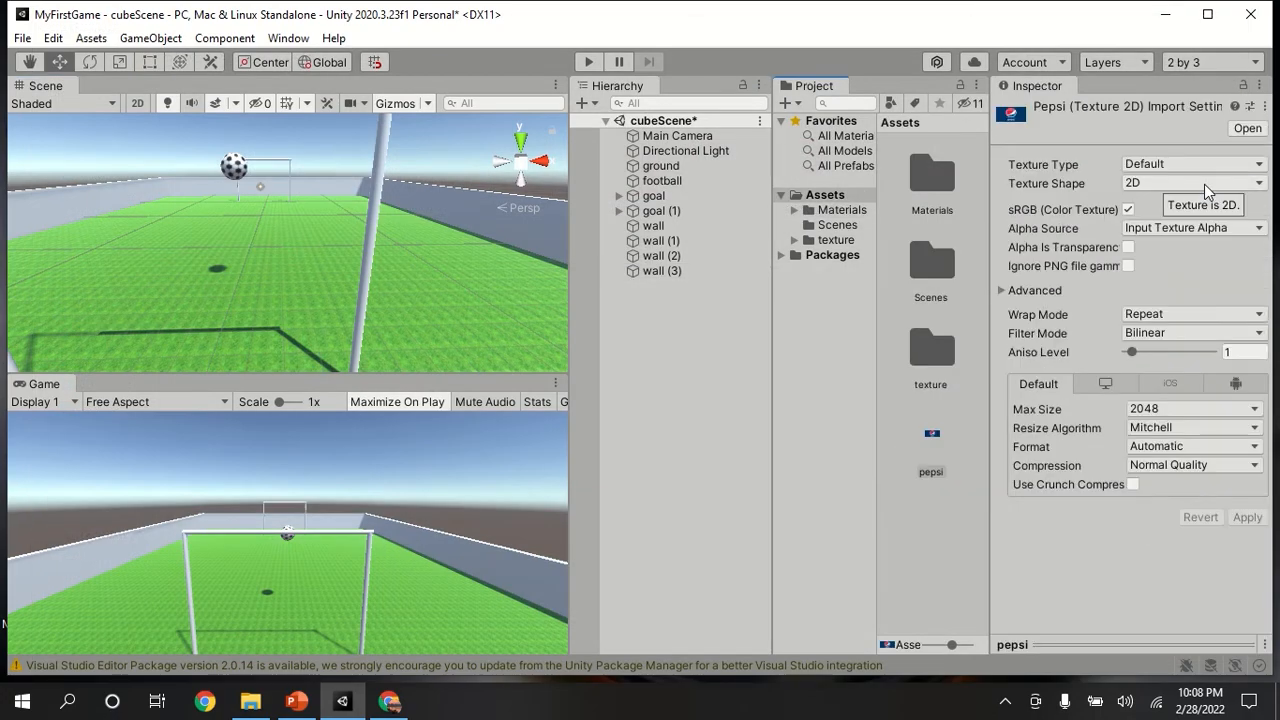
{"action": "left_click", "coordinate": [740, 500]}
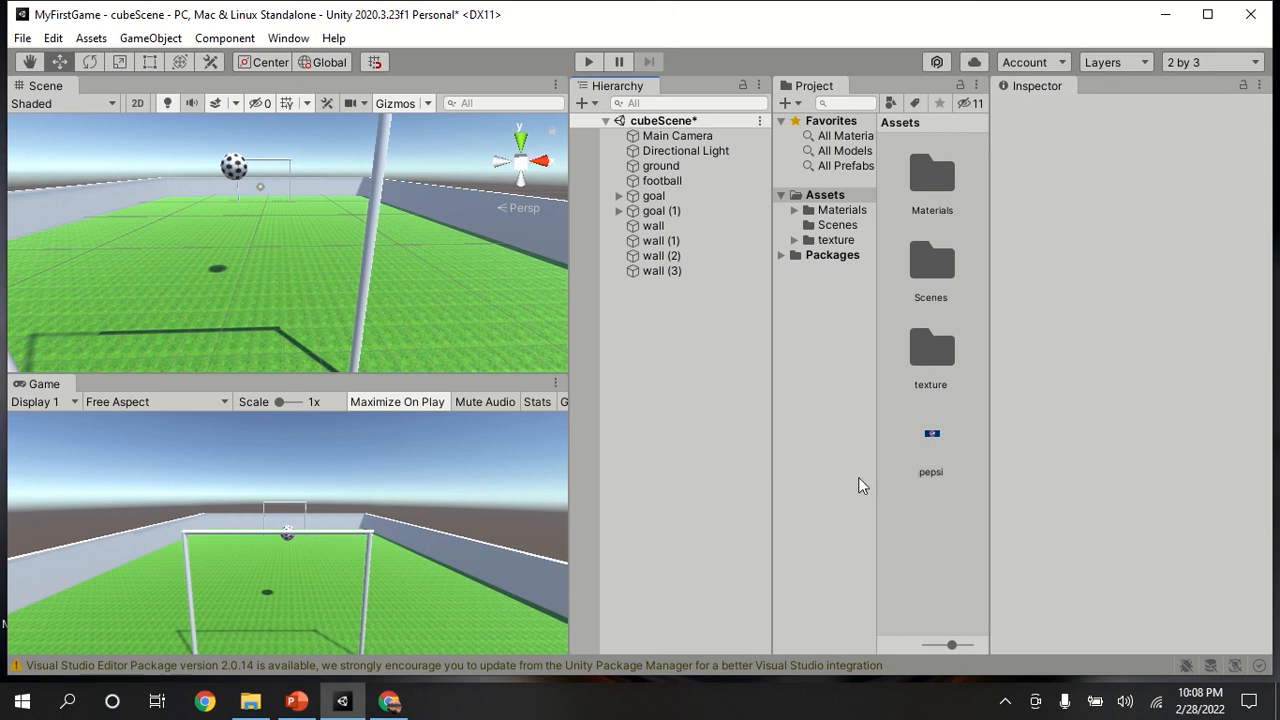
- Move the pepsi image into the texture folder and open that folder
{"action": "left_click", "coordinate": [930, 440]}
{"action": "left_click_drag", "start_coordinate": [930, 440], "coordinate": [937, 350]}
{"action": "left_click", "coordinate": [937, 350]}
{"action": "double_click", "coordinate": [937, 350]}
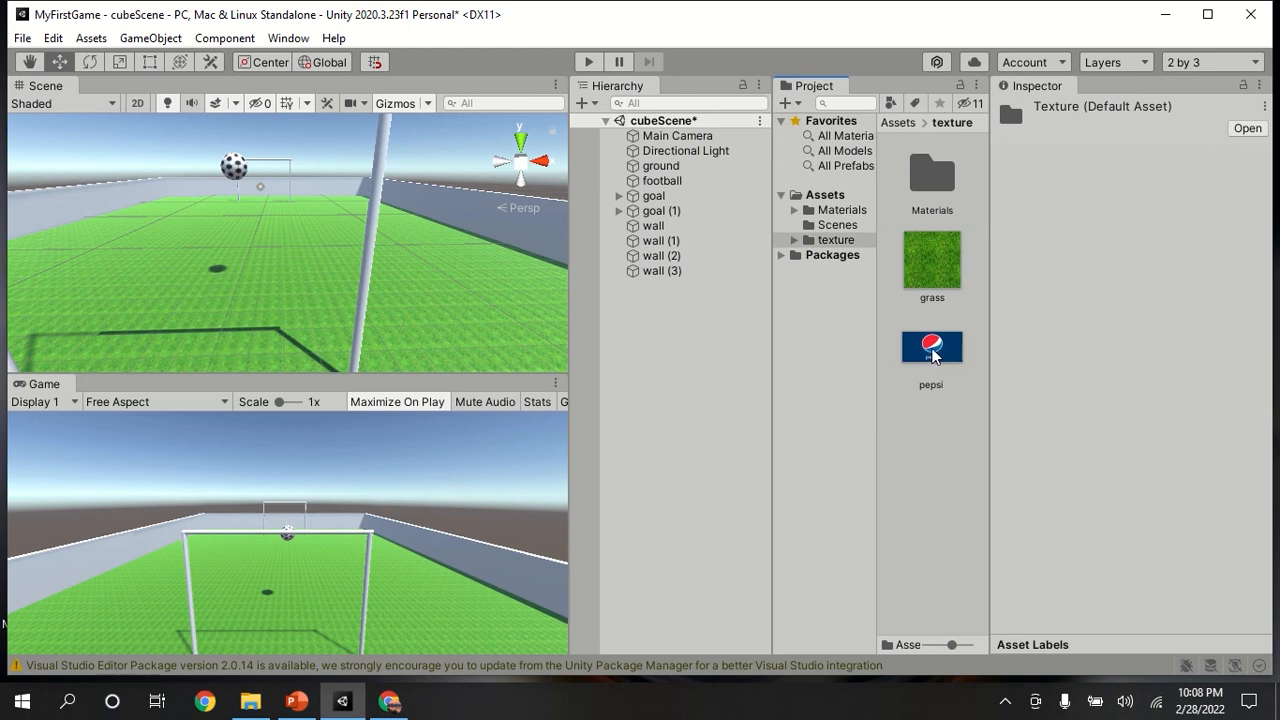
- Apply the pepsi texture to both side walls and the far end wall
{"action": "left_click_drag", "start_coordinate": [937, 350], "coordinate": [520, 250]}
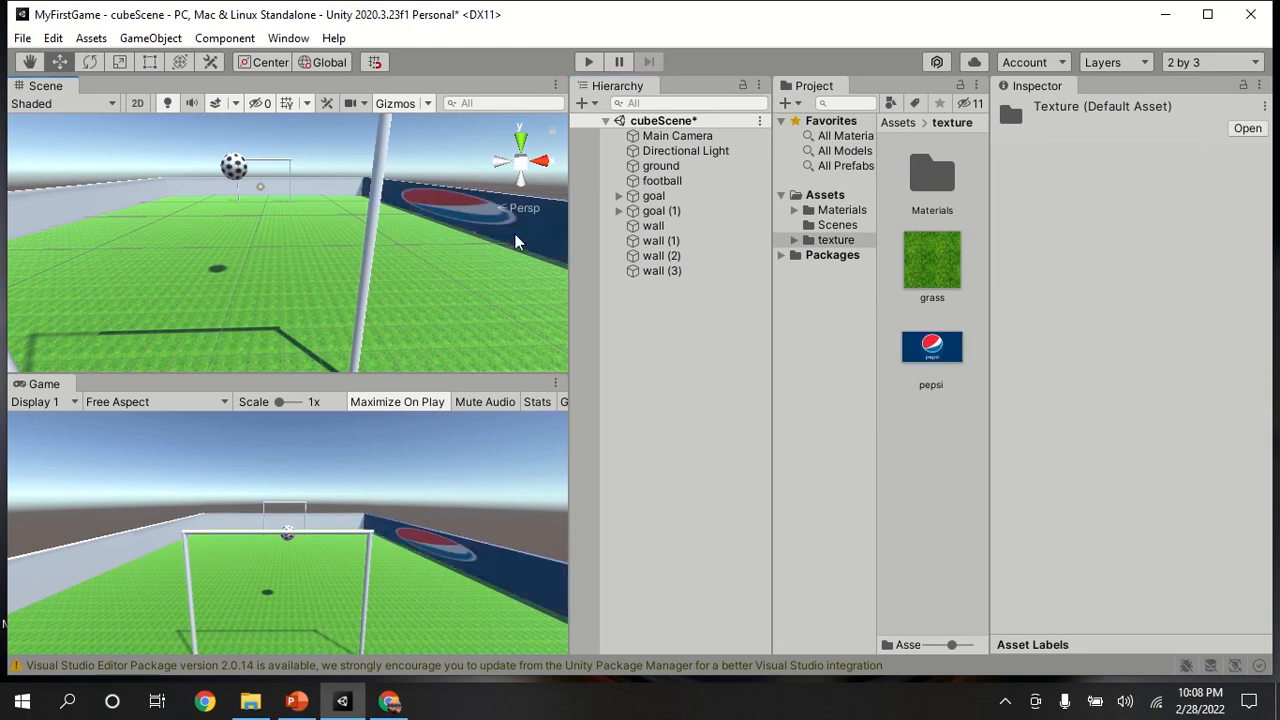
{"action": "left_click_drag", "start_coordinate": [932, 350], "coordinate": [309, 197]}
{"action": "left_click_drag", "start_coordinate": [948, 360], "coordinate": [130, 210]}
{"action": "scroll", "coordinate": [286, 251], "scroll_direction": "down", "scroll_amount": 10}
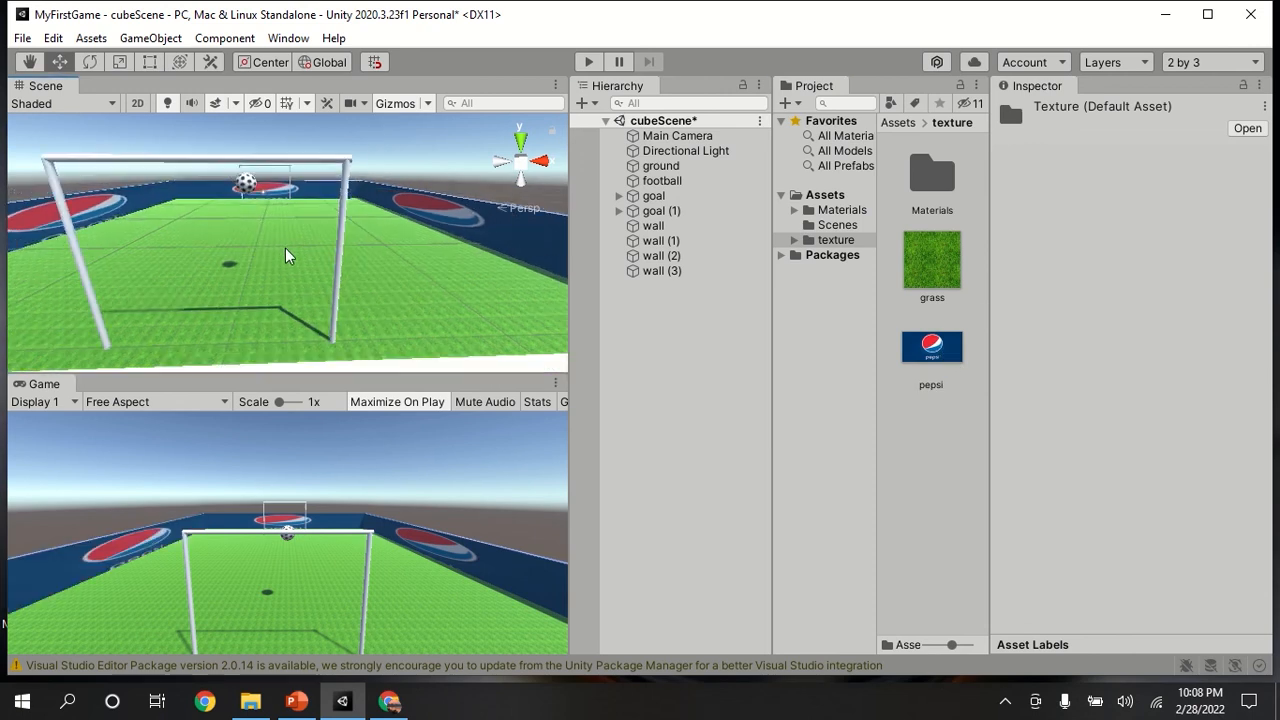
- Apply the pepsi texture to the near end wall and set the Pepsi material's main tiling X to 20
{"action": "left_click_drag", "start_coordinate": [955, 372], "coordinate": [437, 320]}
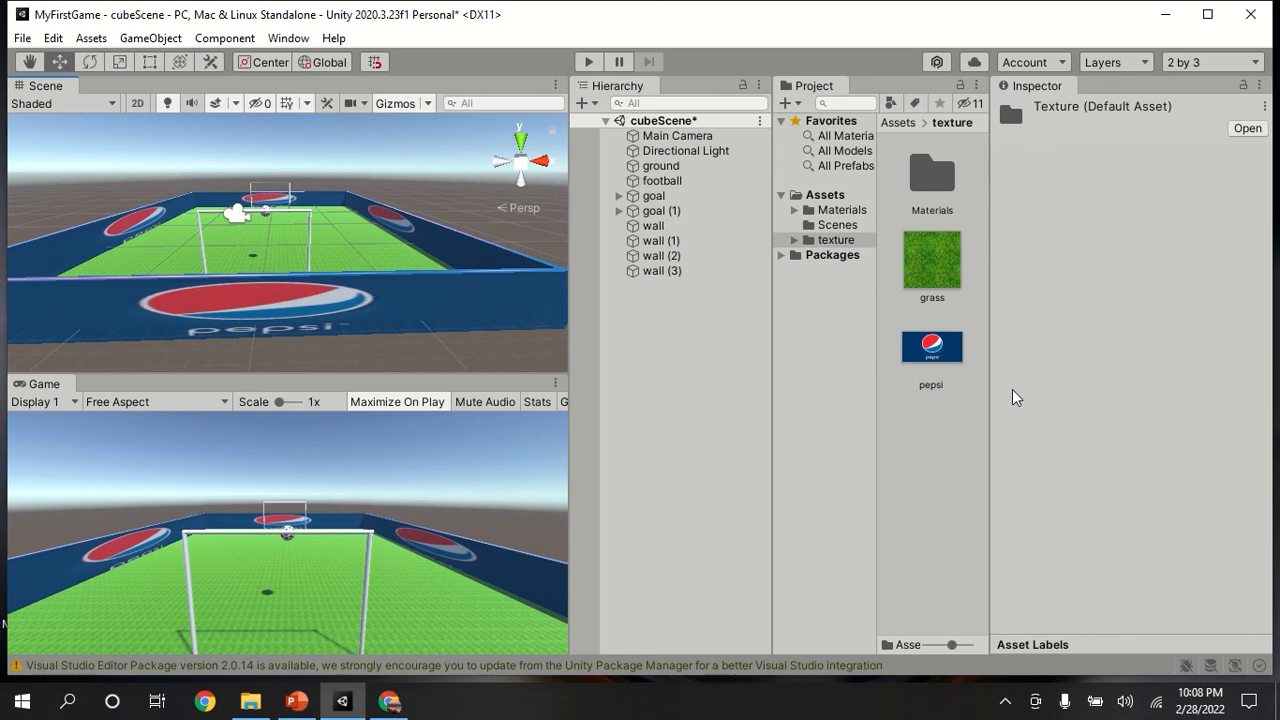
{"action": "left_click", "coordinate": [660, 226]}
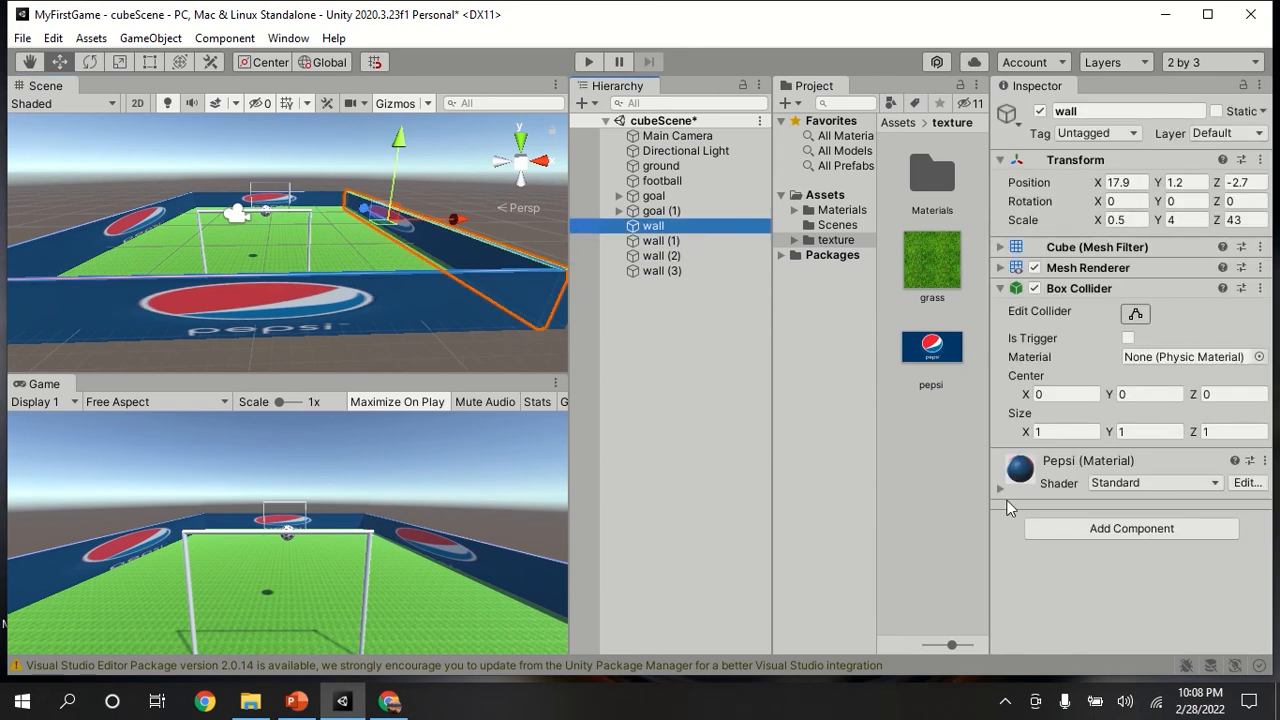
{"action": "left_click", "coordinate": [997, 486]}
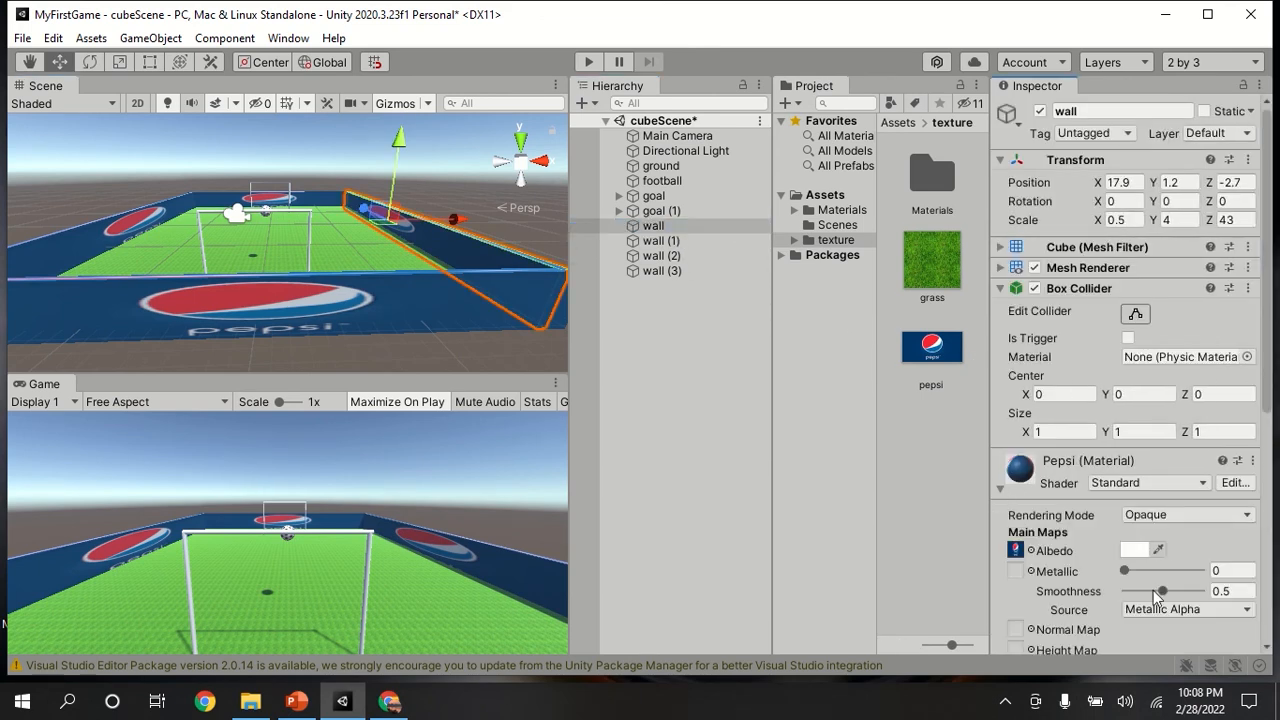
{"action": "scroll", "coordinate": [1153, 590], "scroll_direction": "down", "scroll_amount": 5}
{"action": "left_click", "coordinate": [1158, 496]}
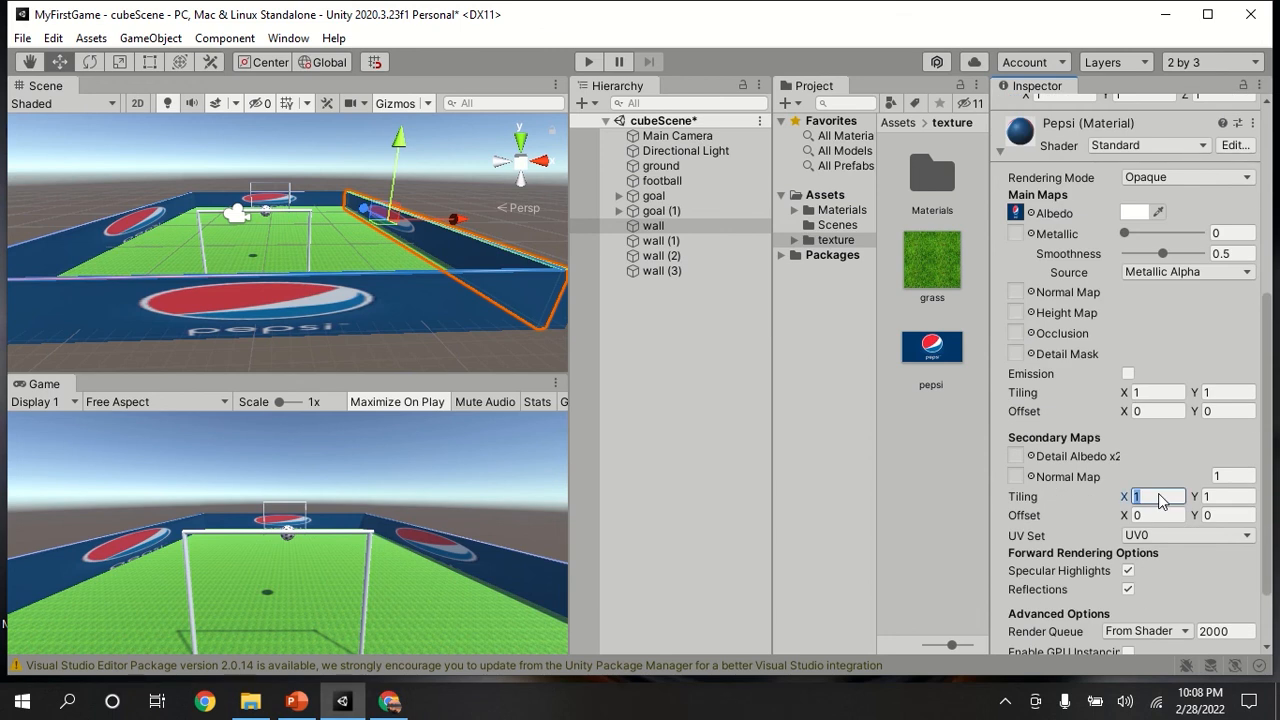
{"action": "type", "text": "20"}
{"action": "left_click", "coordinate": [1152, 391]}
{"action": "type", "text": "20"}
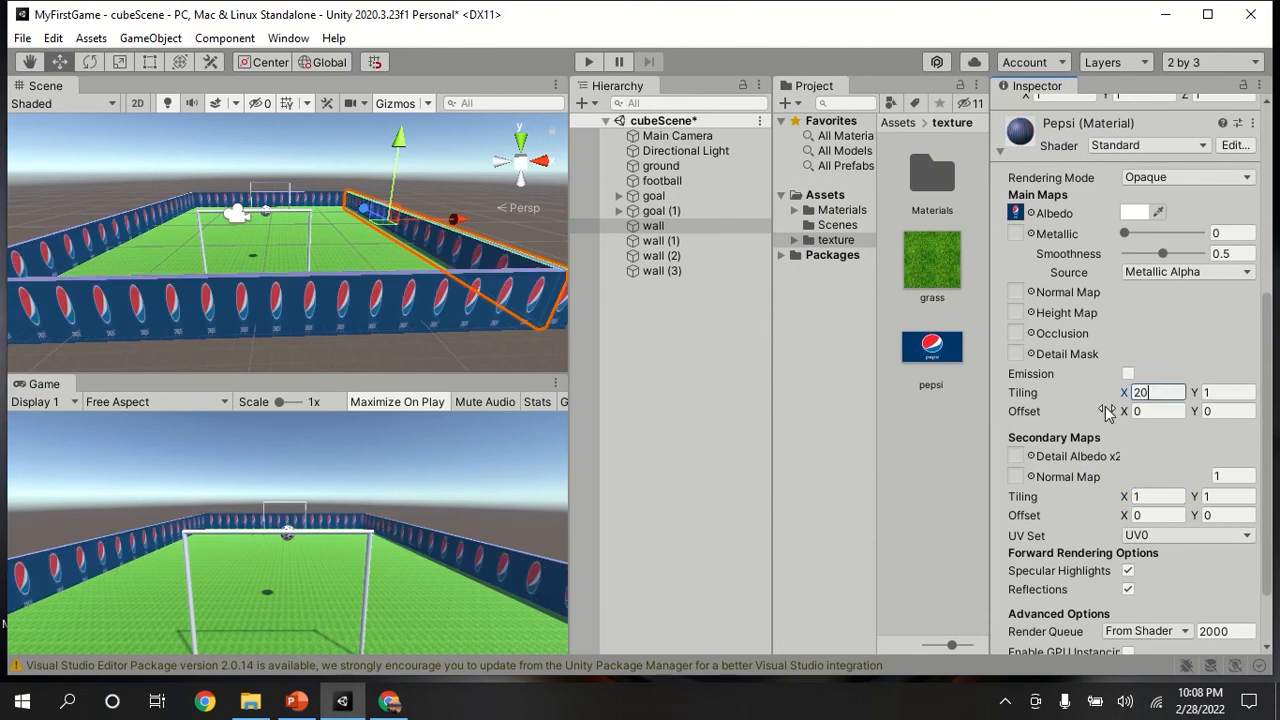
{"action": "left_click", "coordinate": [690, 478]}
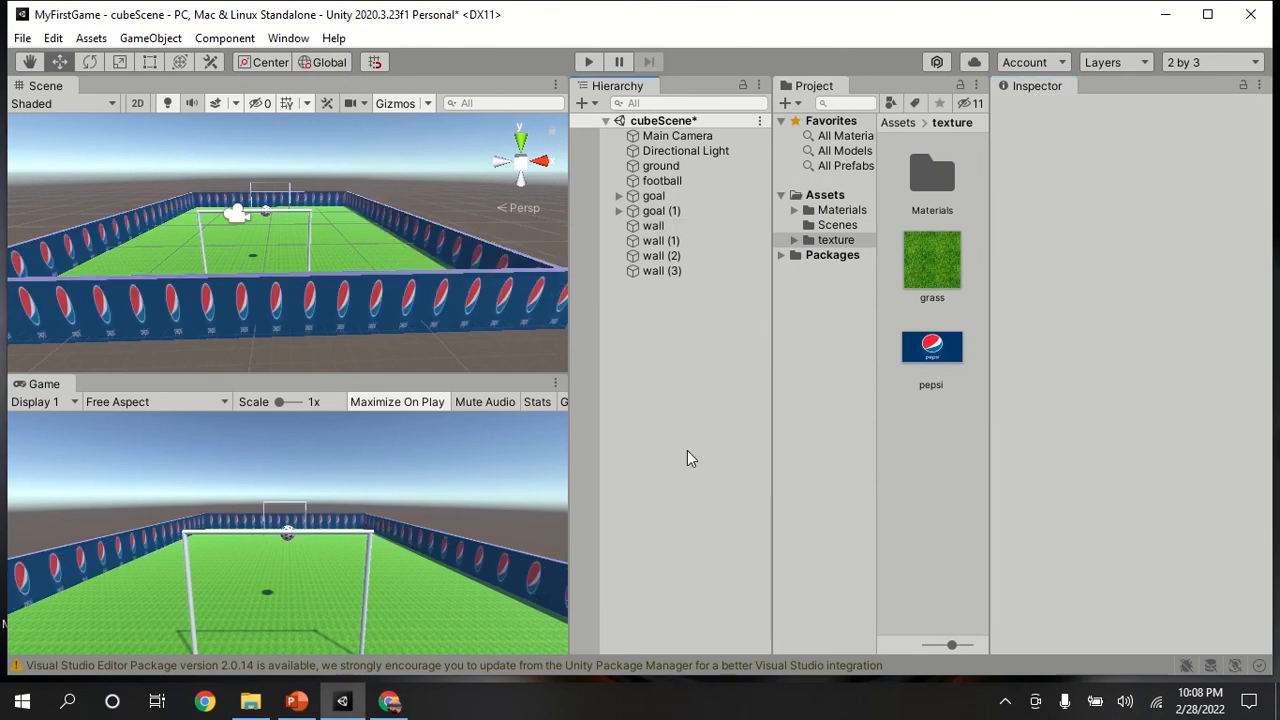
- Set the Pepsi material's main tiling X to 10 on the first wall
{"action": "left_click", "coordinate": [676, 230]}
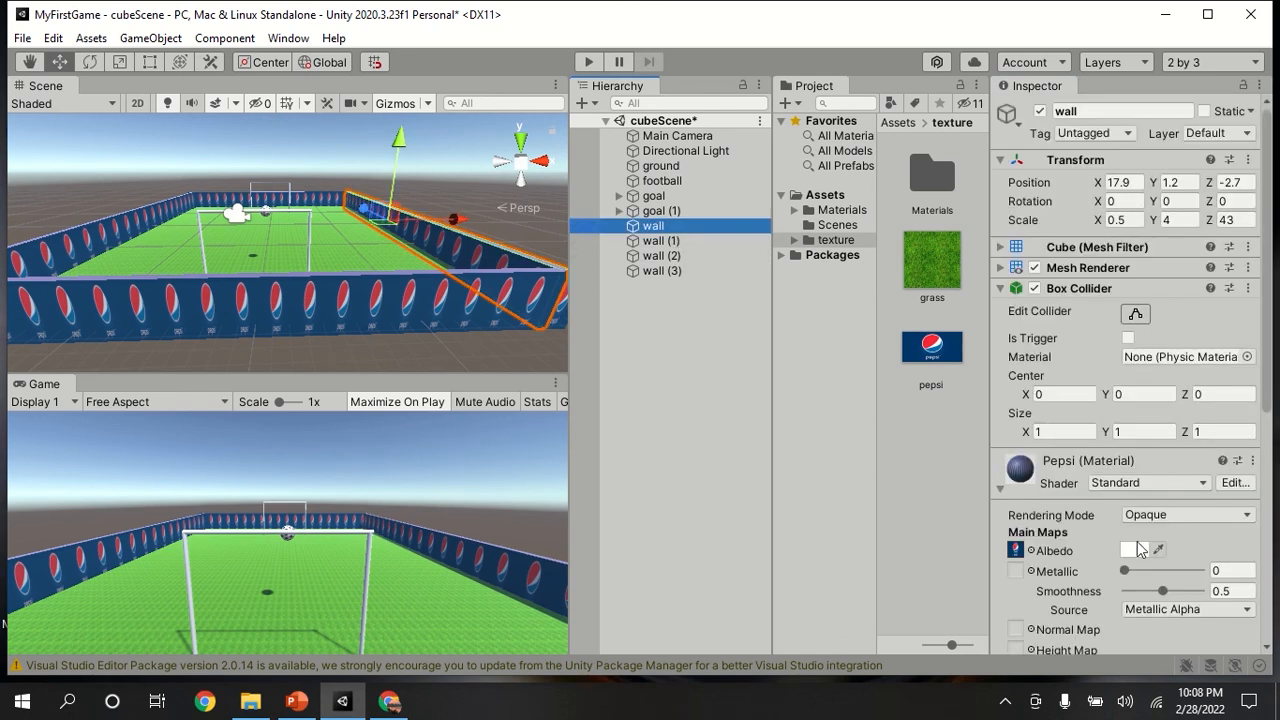
{"action": "scroll", "coordinate": [1138, 550], "scroll_direction": "down", "scroll_amount": 5}
{"action": "left_click", "coordinate": [1160, 392]}
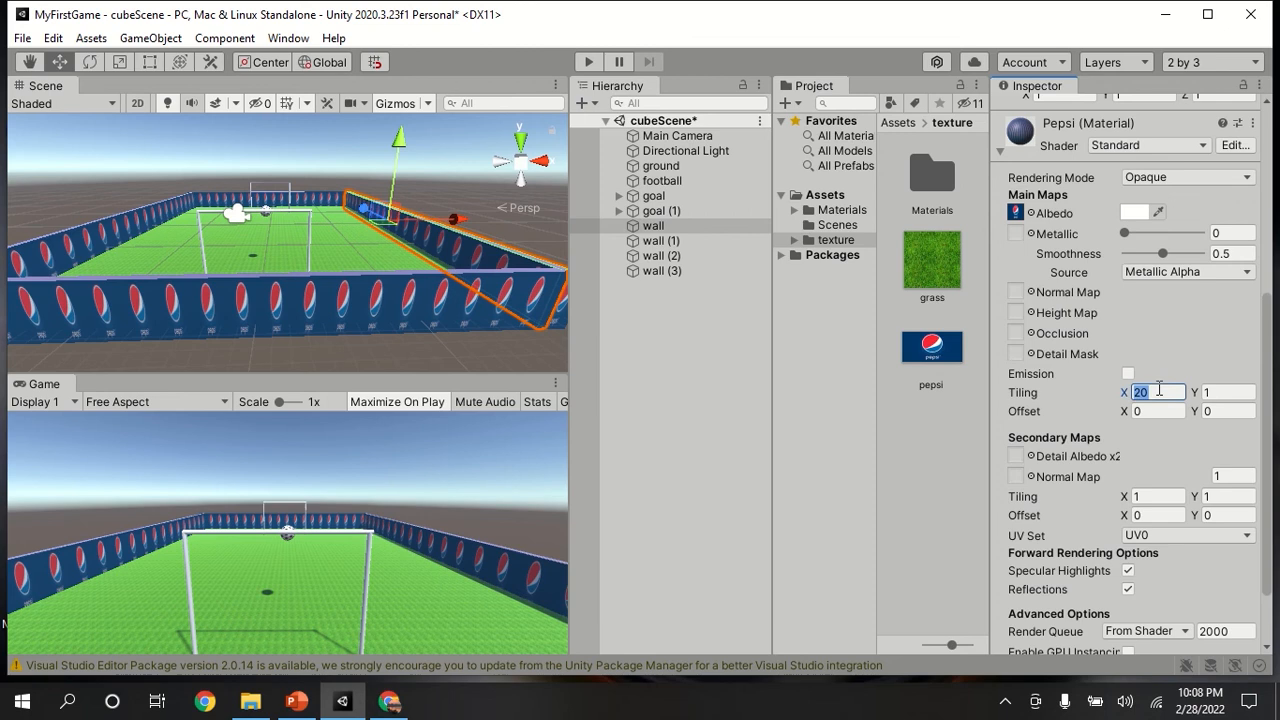
{"action": "type", "text": "10"}
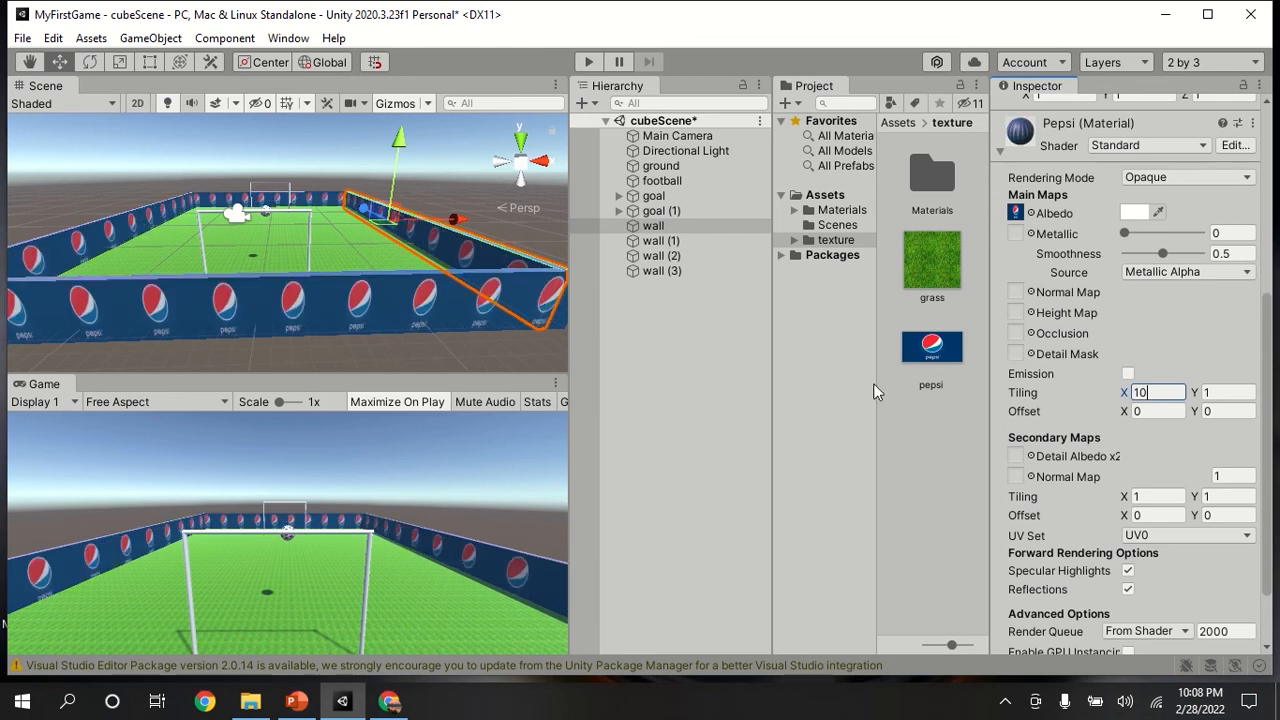
{"action": "left_click", "coordinate": [711, 378]}
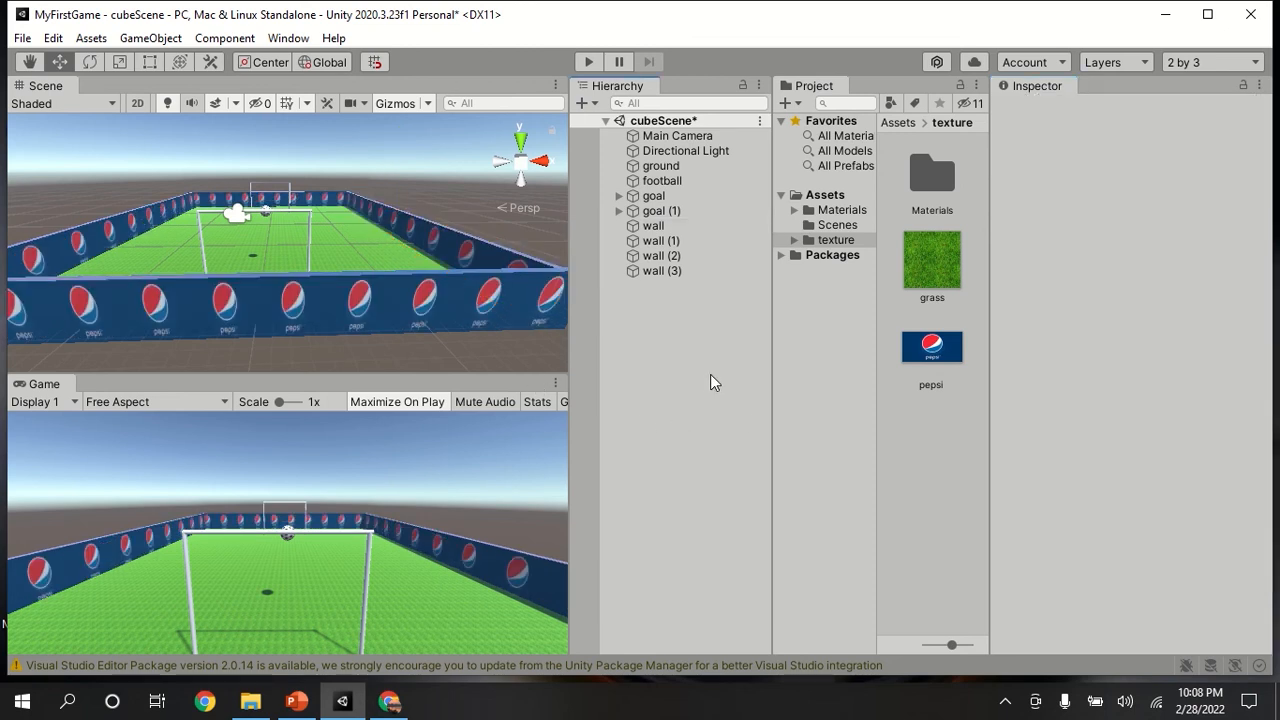
- Move the football sideways to about X 4.74 and lower it to about Y 3.22
{"action": "scroll", "coordinate": [380, 285], "scroll_direction": "up", "scroll_amount": 3}
{"action": "scroll", "coordinate": [358, 257], "scroll_direction": "up", "scroll_amount": 5}
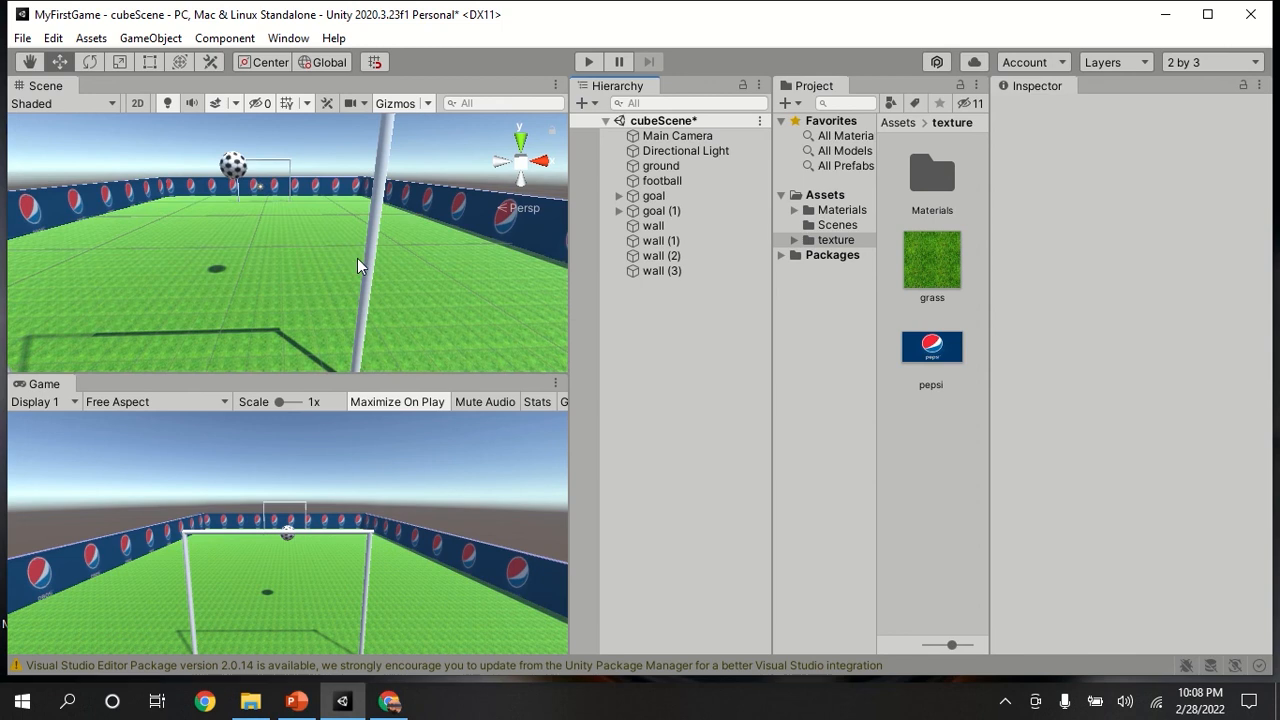
{"action": "middle_click_drag", "start_coordinate": [358, 258], "coordinate": [557, 334]}
{"action": "scroll", "coordinate": [428, 289], "scroll_direction": "down", "scroll_amount": 3}
{"action": "scroll", "coordinate": [431, 300], "scroll_direction": "up", "scroll_amount": 3}
{"action": "scroll", "coordinate": [431, 298], "scroll_direction": "up", "scroll_amount": 3}
{"action": "left_click", "coordinate": [180, 143]}
{"action": "left_click_drag", "start_coordinate": [232, 128], "coordinate": [458, 128]}
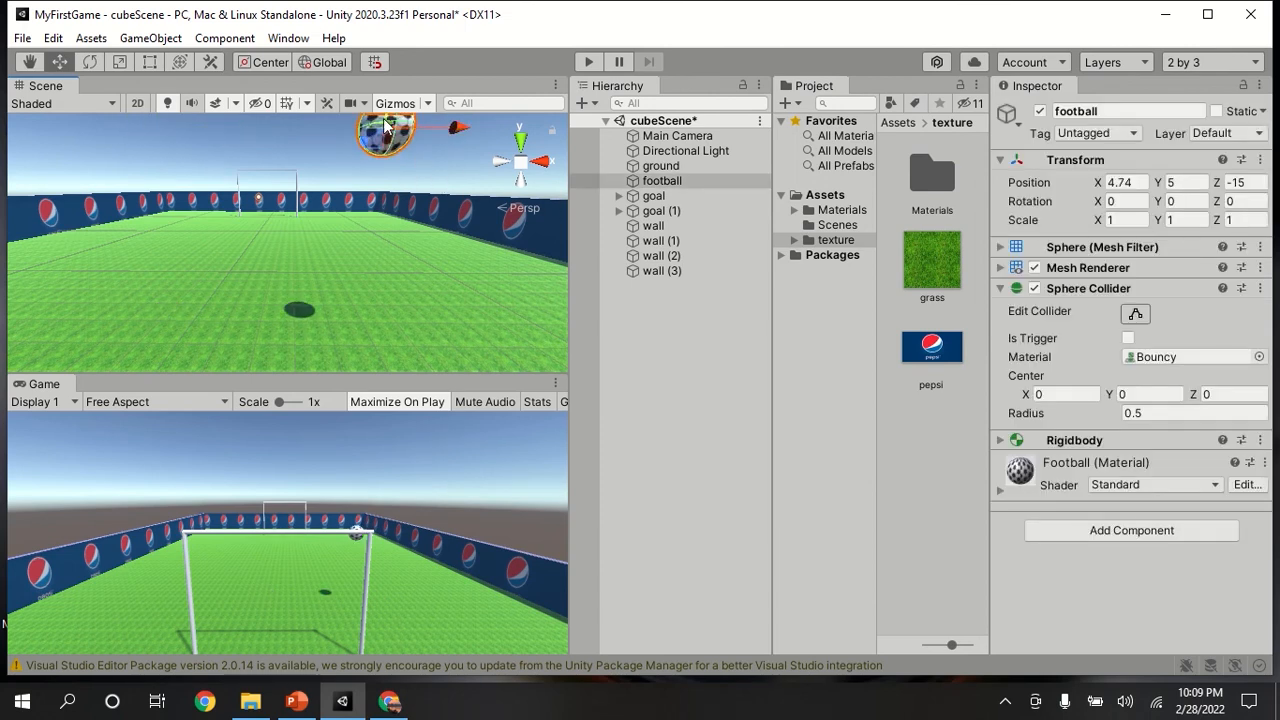
{"action": "scroll", "coordinate": [388, 128], "scroll_direction": "down", "scroll_amount": 2}
{"action": "left_click_drag", "start_coordinate": [345, 135], "coordinate": [345, 188]}
{"action": "double_click", "coordinate": [672, 180]}
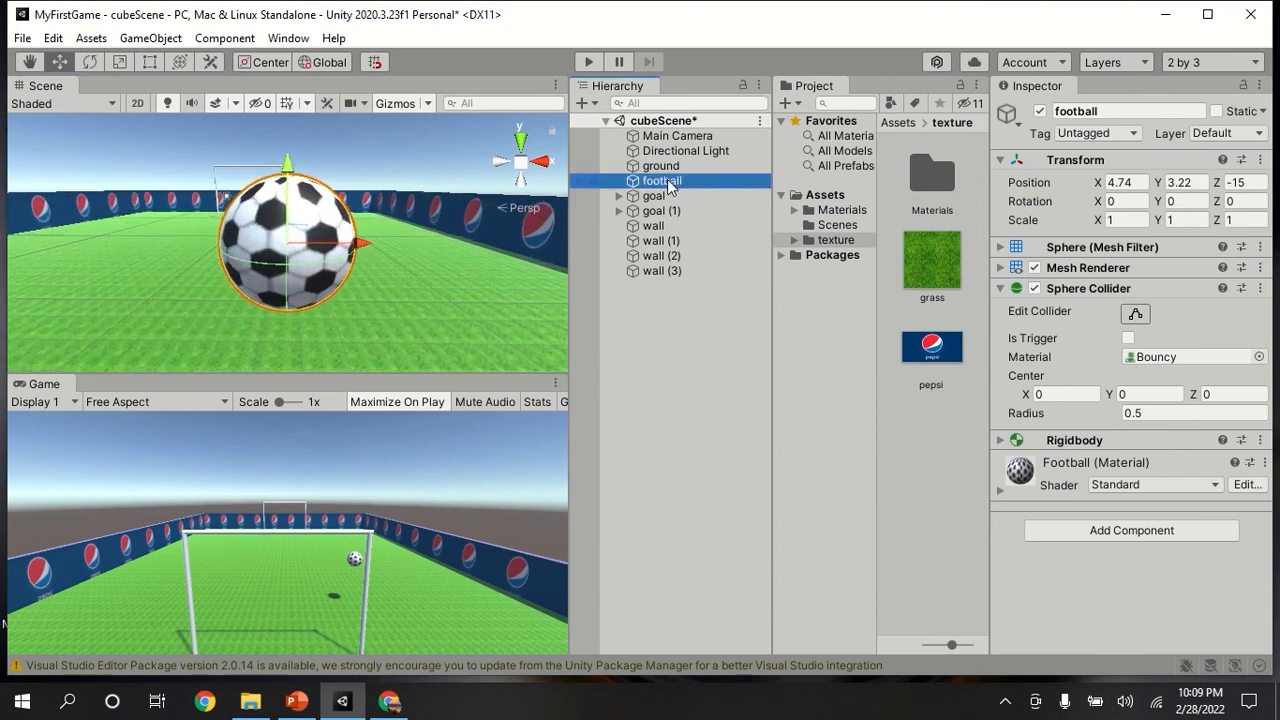
{"action": "scroll", "coordinate": [418, 251], "scroll_direction": "down", "scroll_amount": 3}
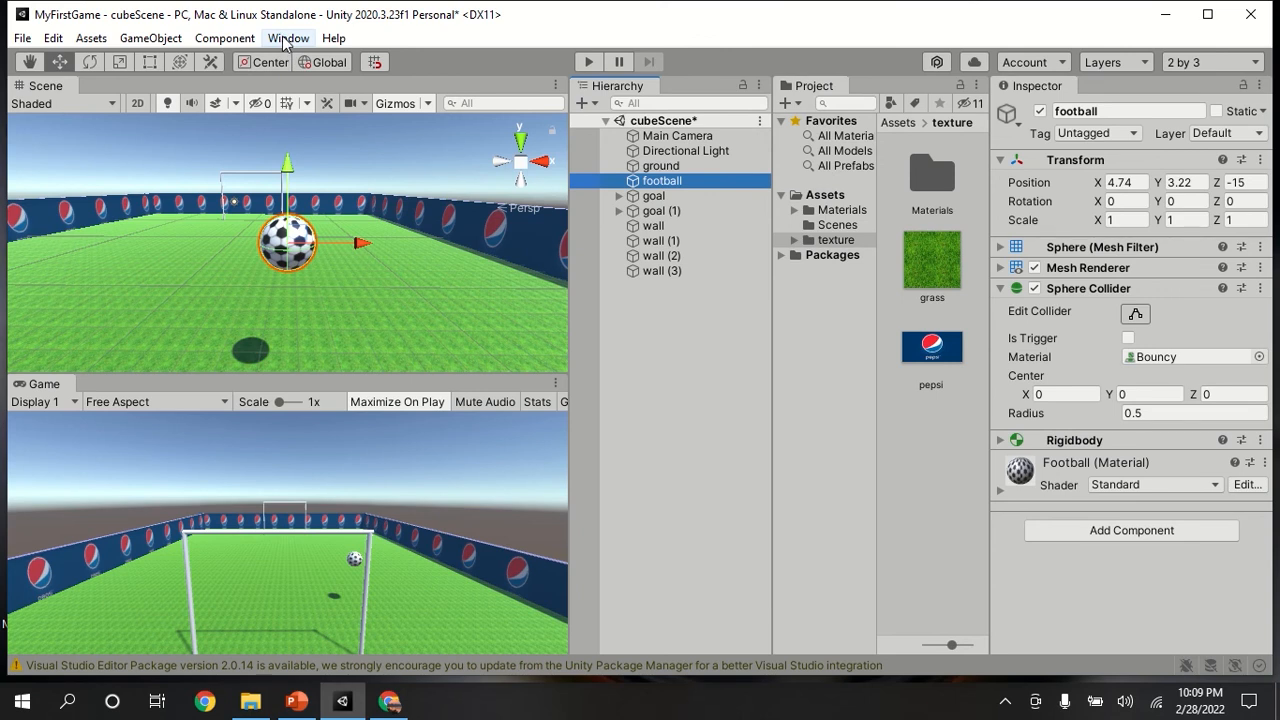
- Import the custom skybox package from the unity_Textures folder, including SunlessCirruscover4k.hdr
{"action": "left_click", "coordinate": [91, 38]}
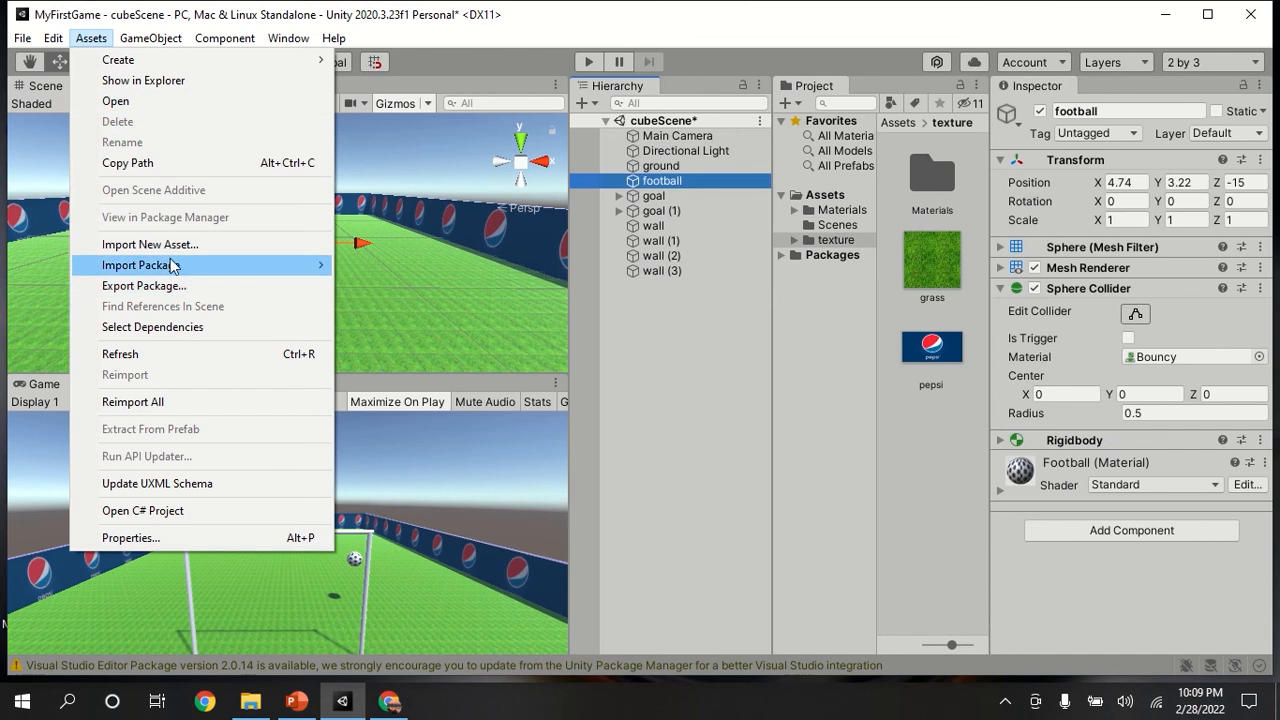
{"action": "mouse_move", "coordinate": [172, 265]}
{"action": "left_click", "coordinate": [452, 270]}
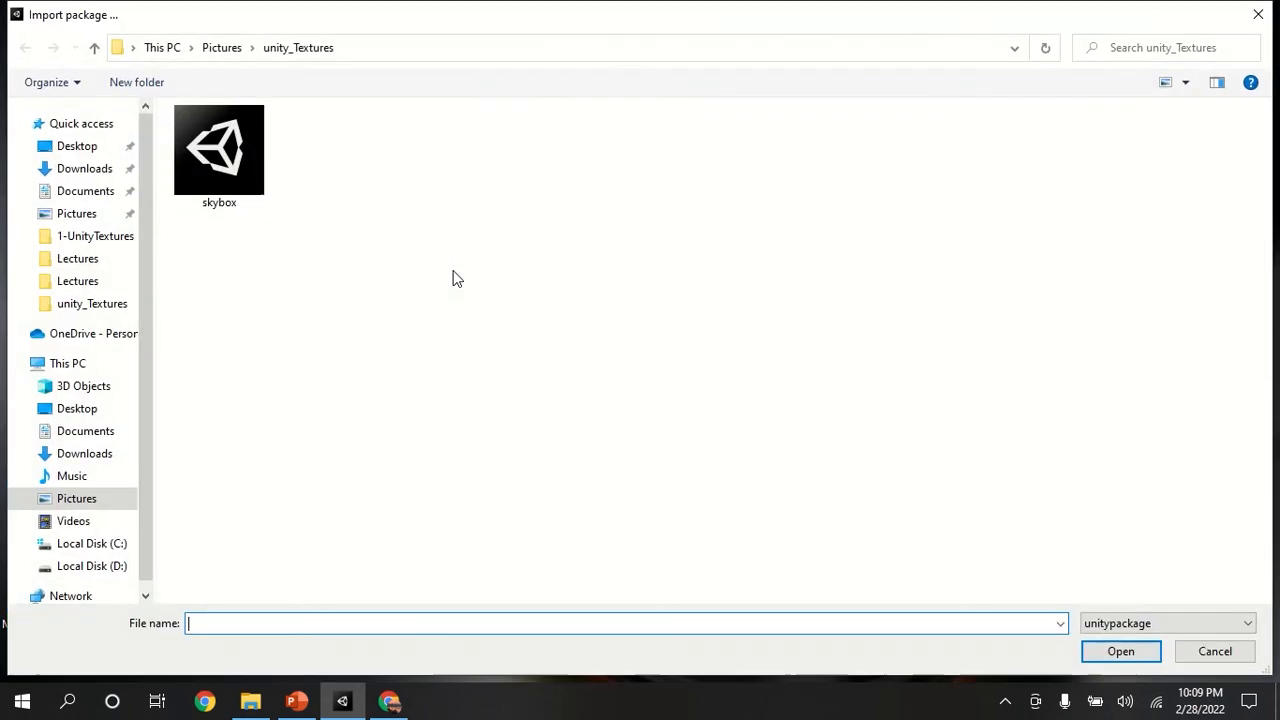
{"action": "double_click", "coordinate": [220, 160]}
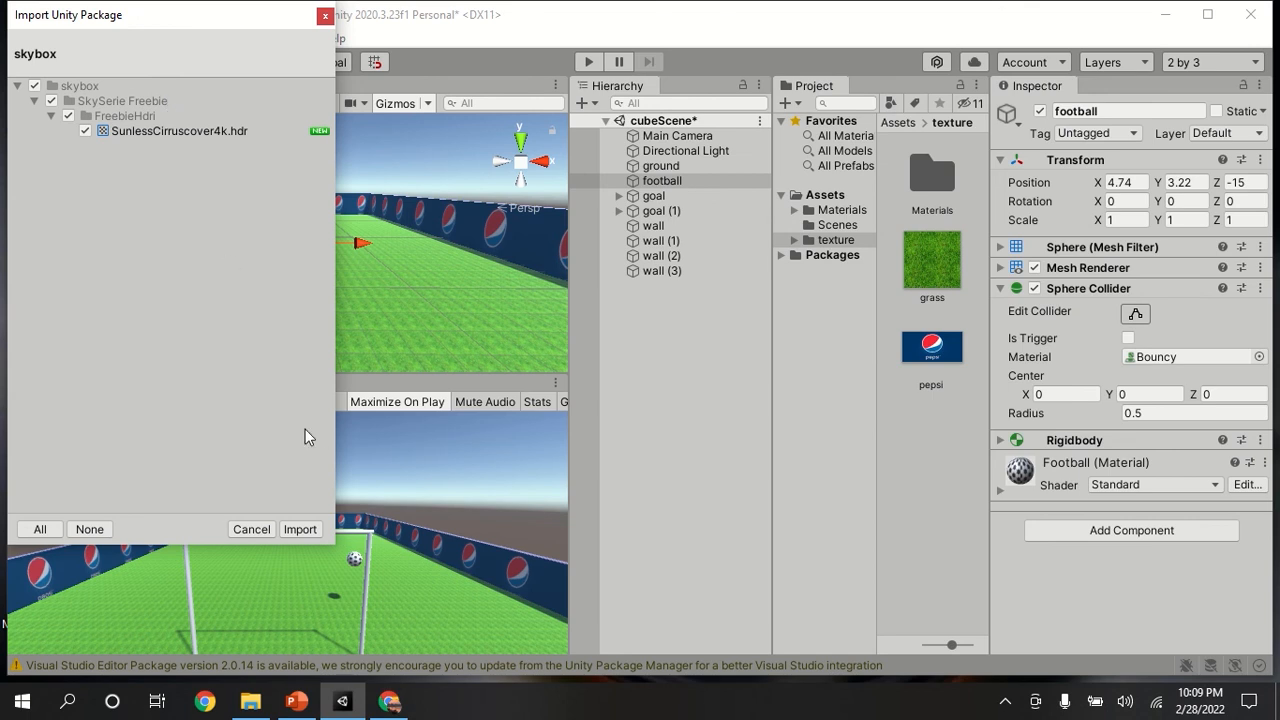
{"action": "left_click", "coordinate": [297, 529]}
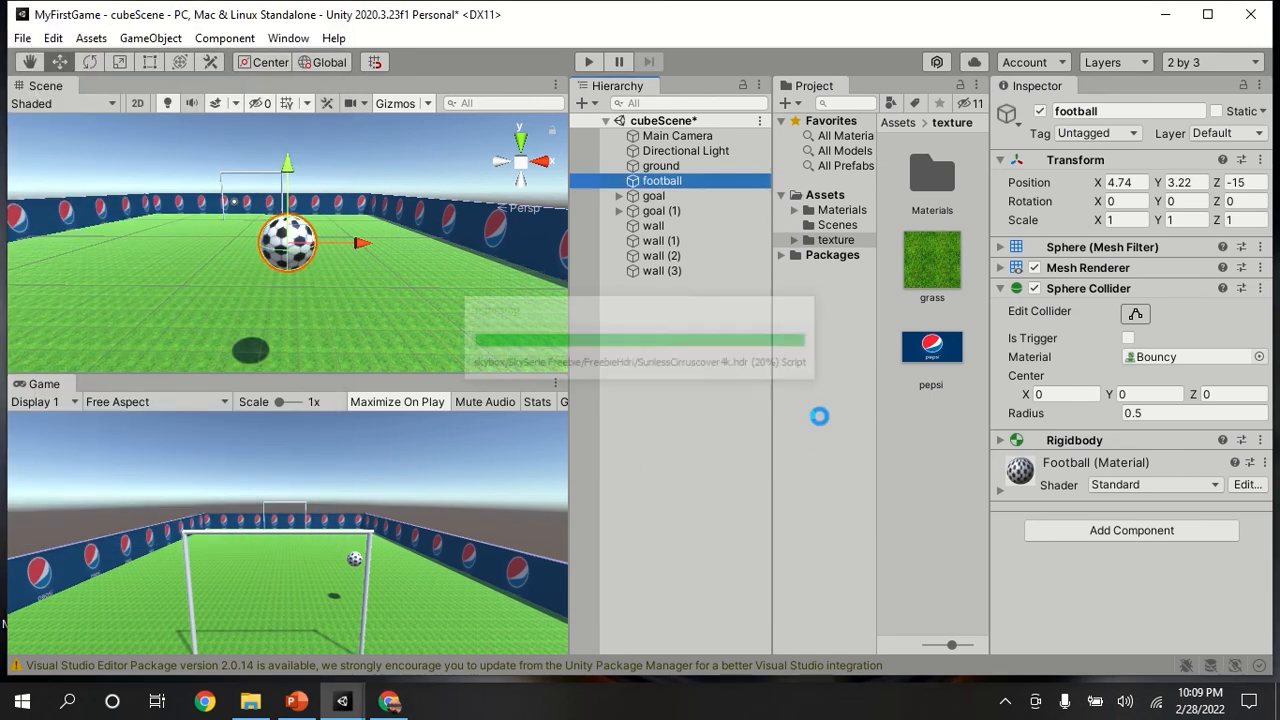
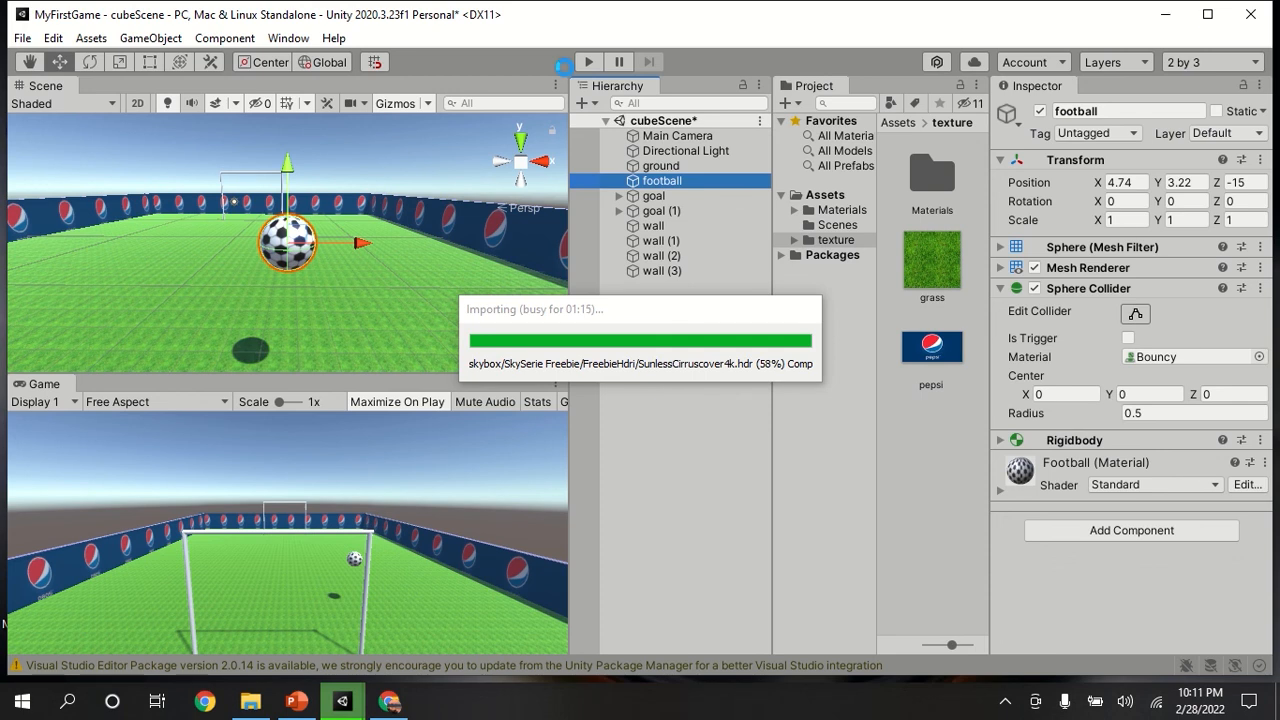
{"action": "mouse_move", "coordinate": [670, 3]}
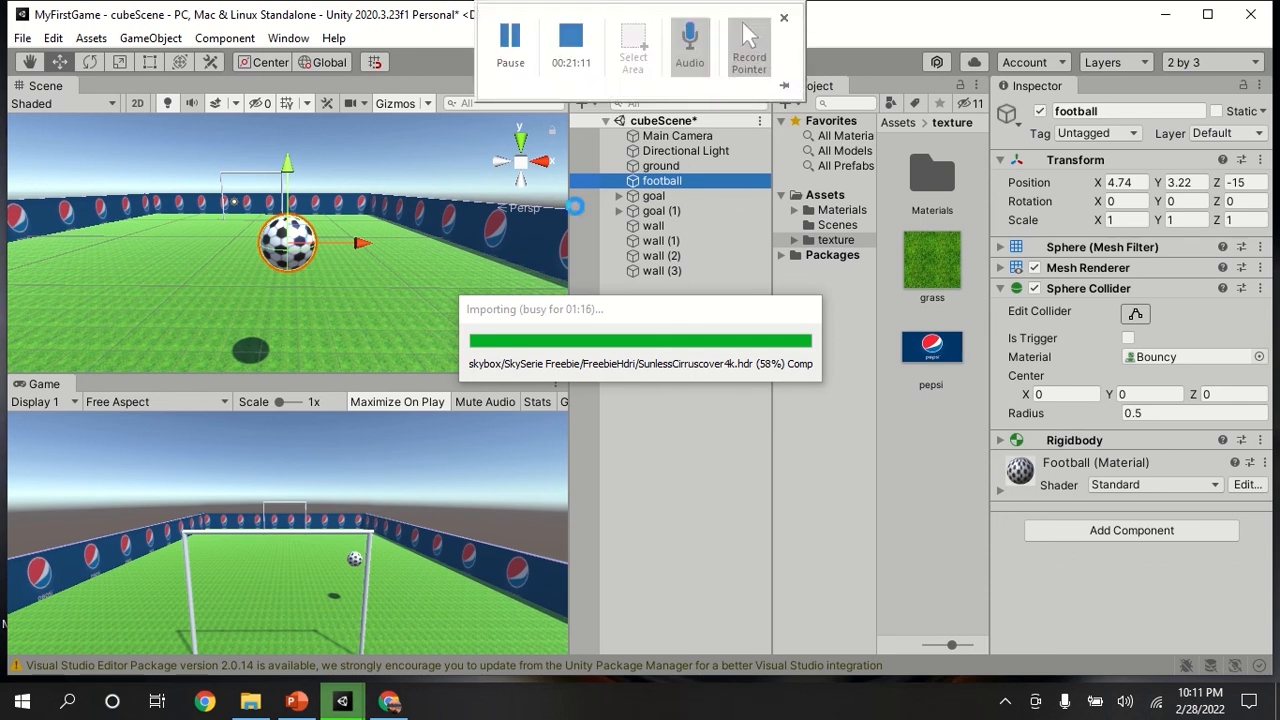
{"action": "mouse_move", "coordinate": [478, 5]}
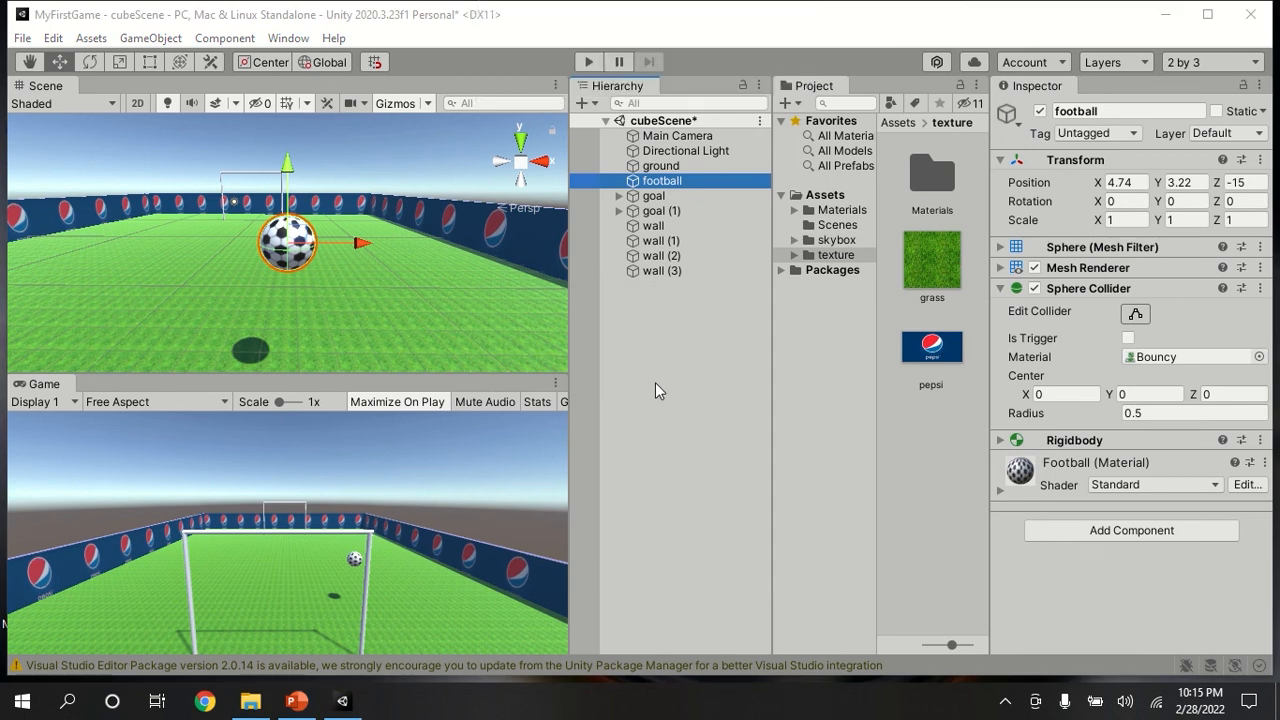
- Apply the SunlessCirruscover4k cubemap from the skybox folder's FreebieHdri subfolder to the scene's sky
{"action": "left_click", "coordinate": [857, 240]}
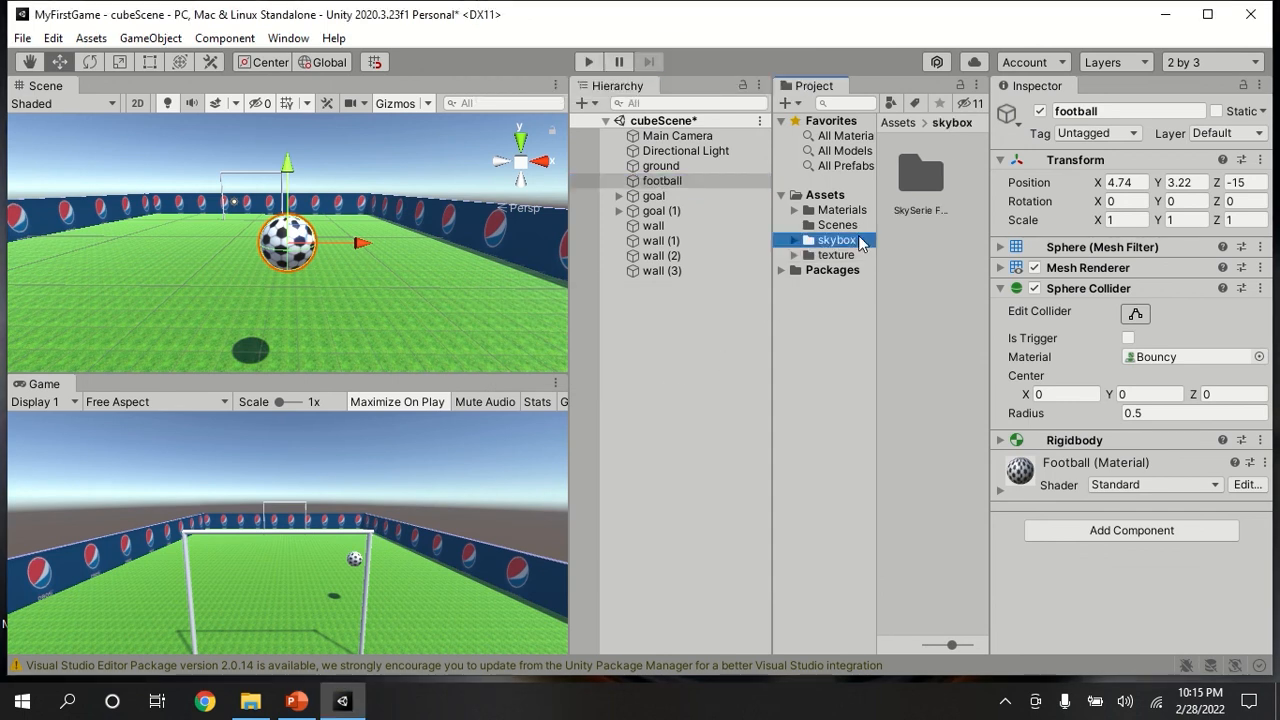
{"action": "double_click", "coordinate": [926, 170]}
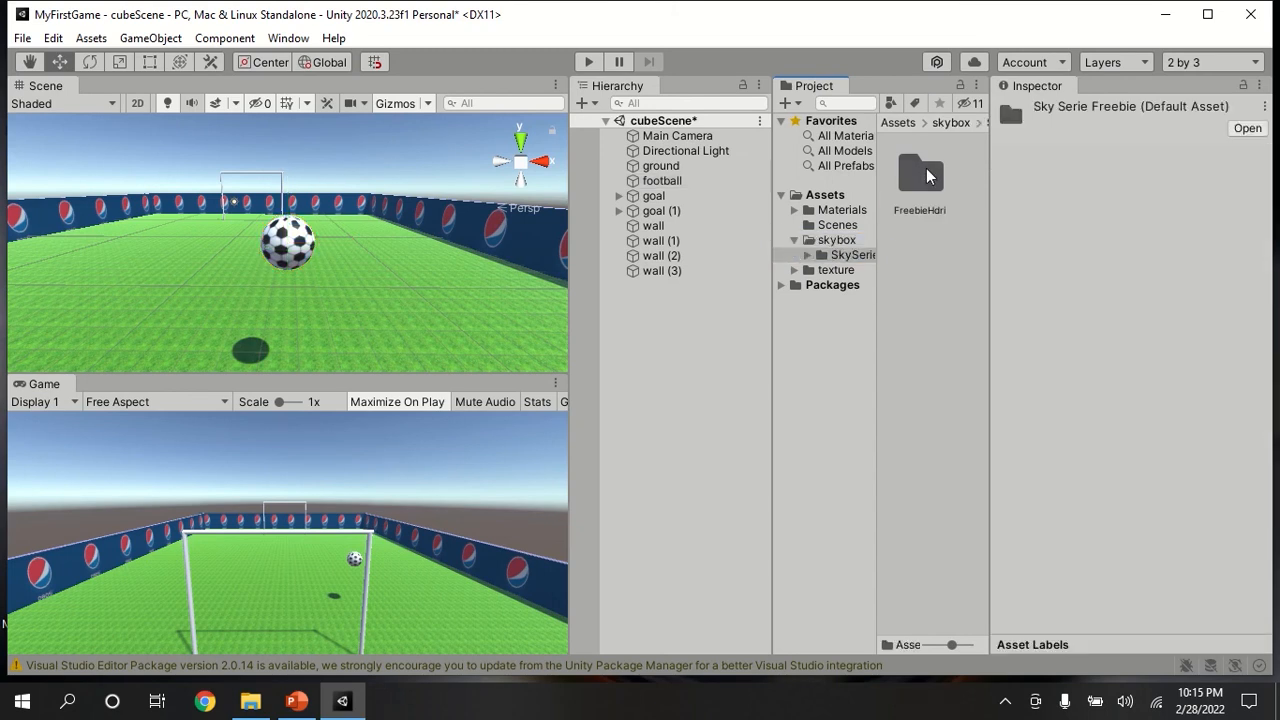
{"action": "double_click", "coordinate": [924, 174]}
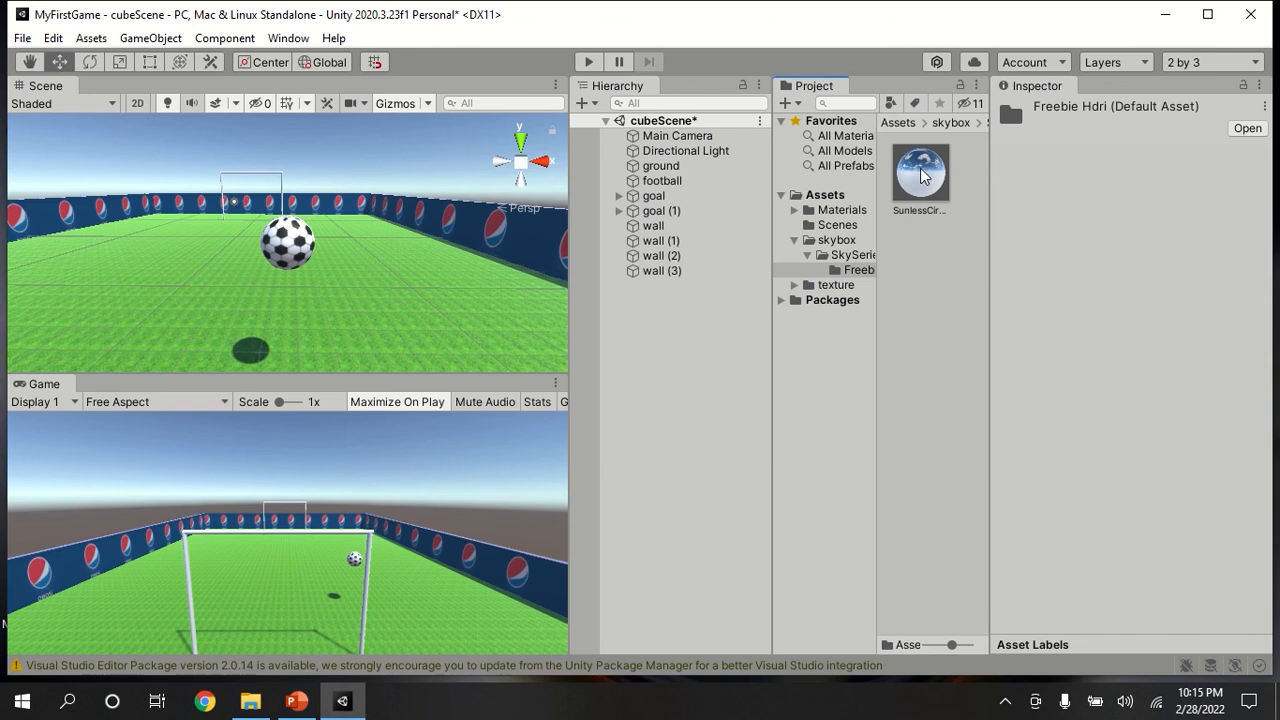
{"action": "left_click", "coordinate": [836, 271]}
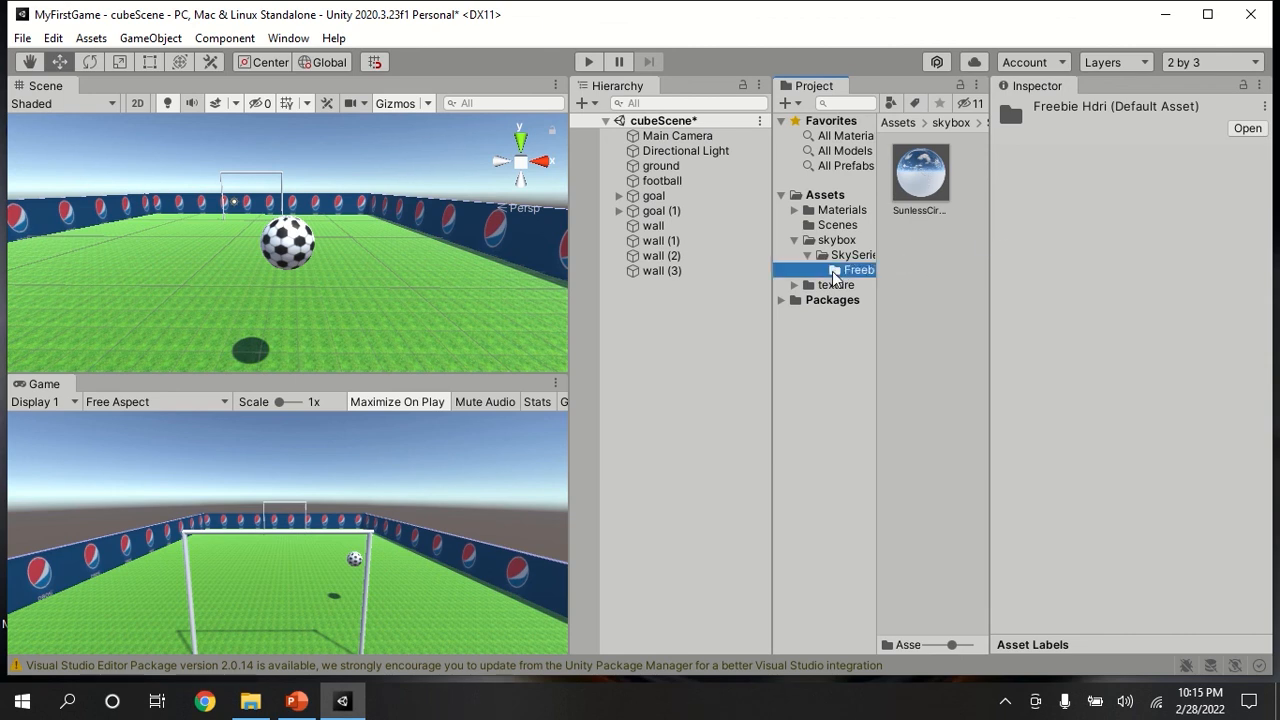
{"action": "left_click", "coordinate": [922, 210]}
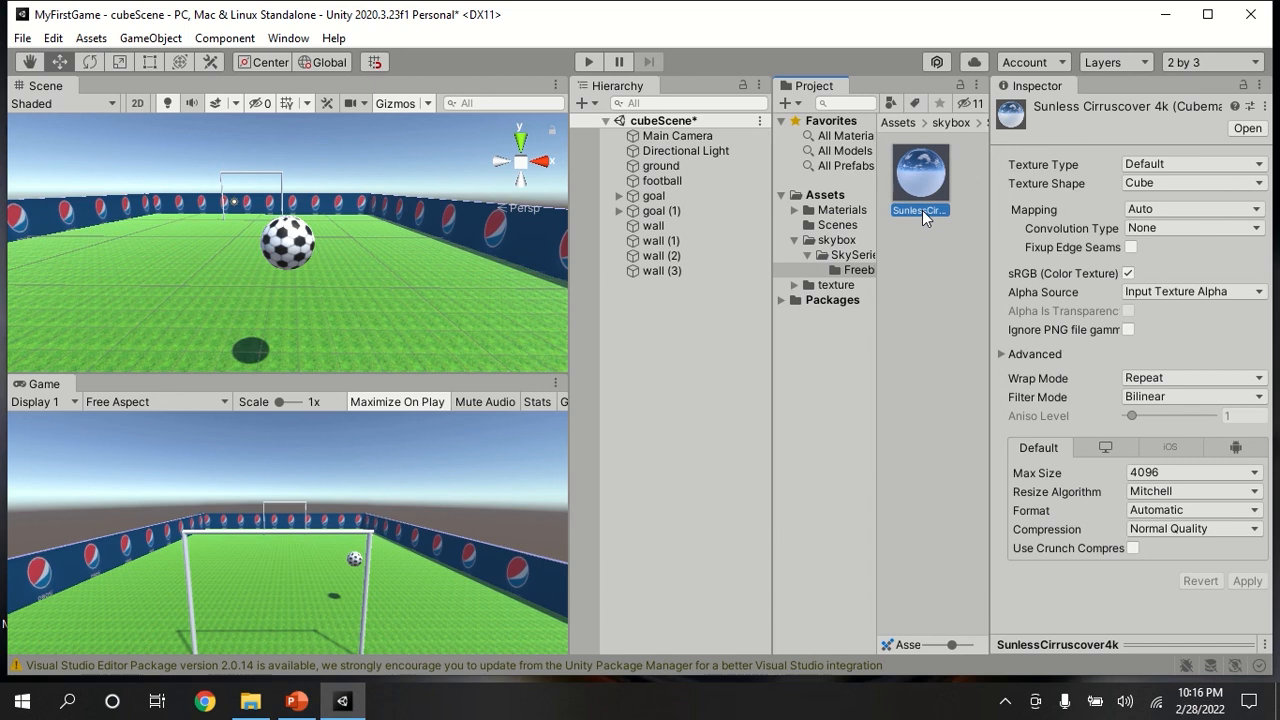
{"action": "left_click_drag", "start_coordinate": [919, 185], "coordinate": [401, 142]}
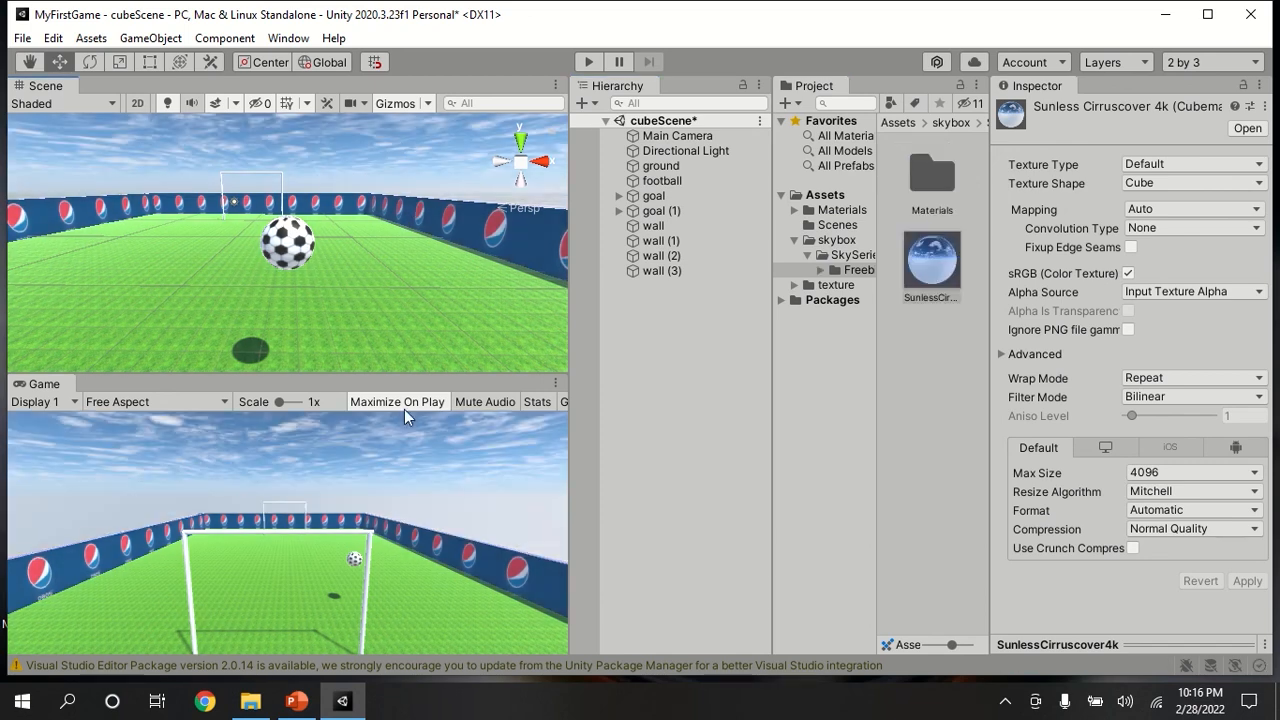
- Align the Main Camera with the current Scene view so it faces the football and far goal
{"action": "right_click", "coordinate": [668, 135]}
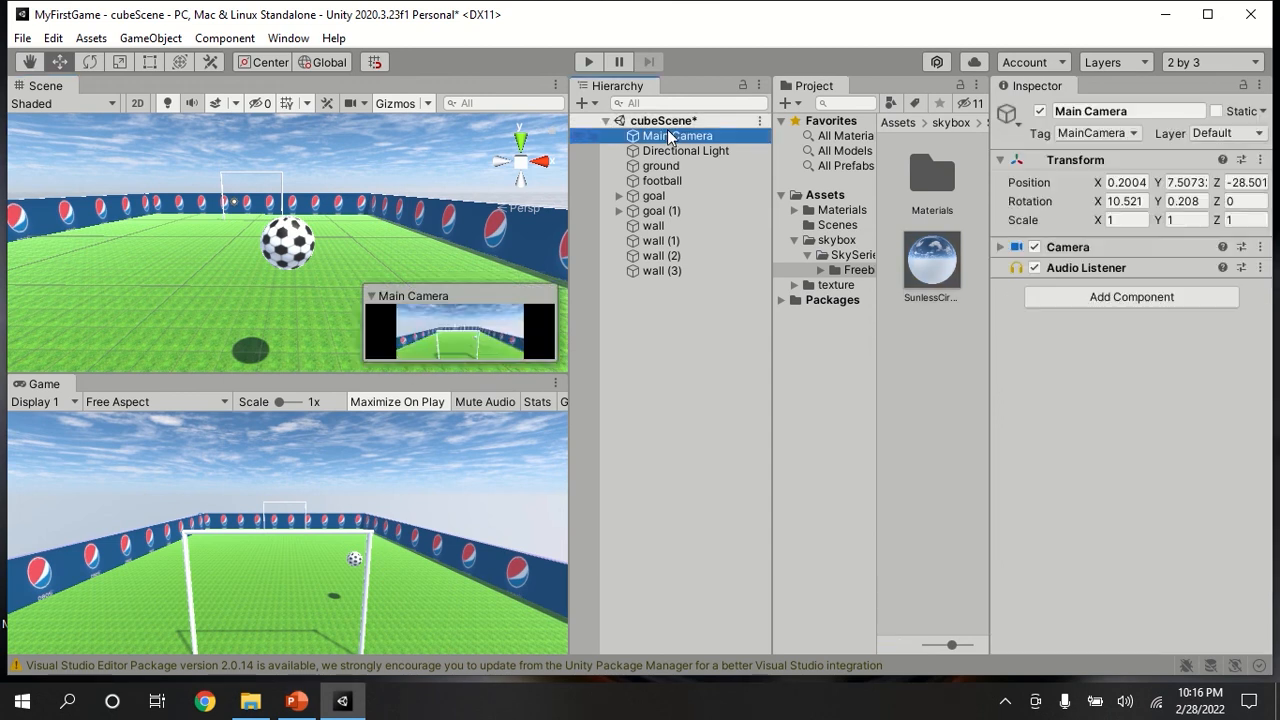
{"action": "left_click", "coordinate": [784, 562]}
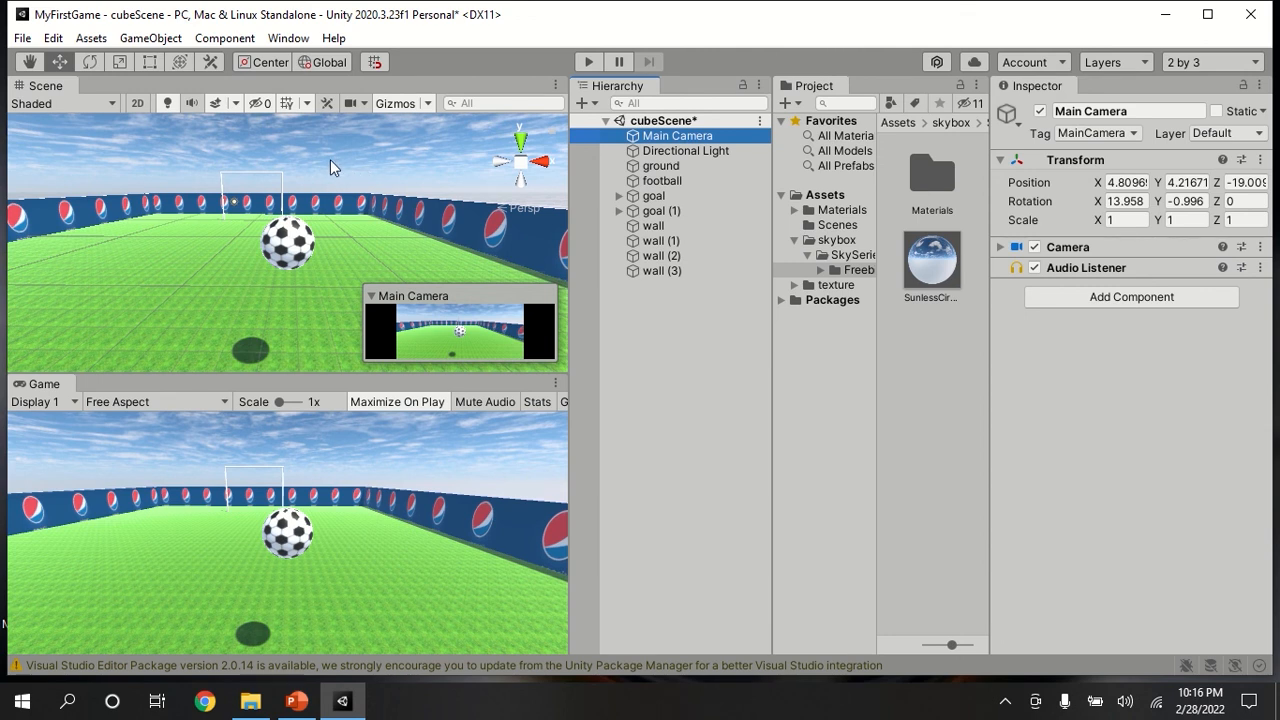
- Open the Unity Asset Store website in the browser and sign in to the account
{"action": "left_click", "coordinate": [287, 40]}
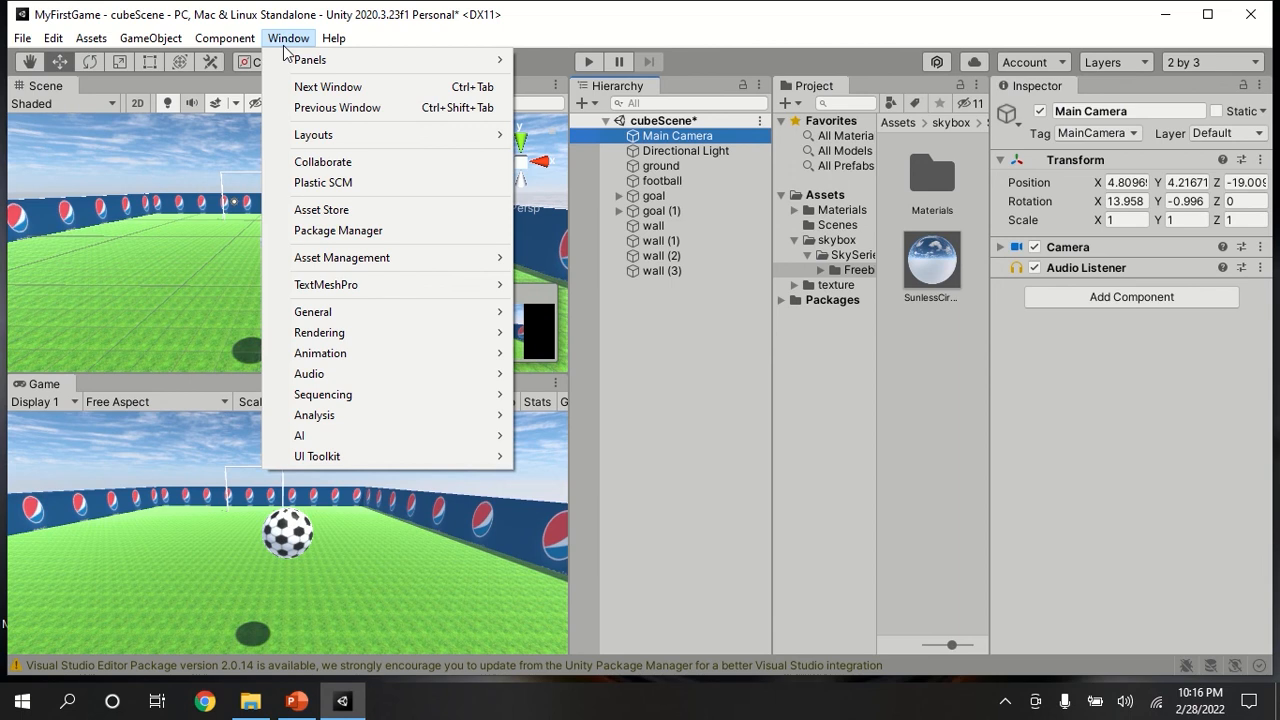
{"action": "left_click", "coordinate": [659, 393]}
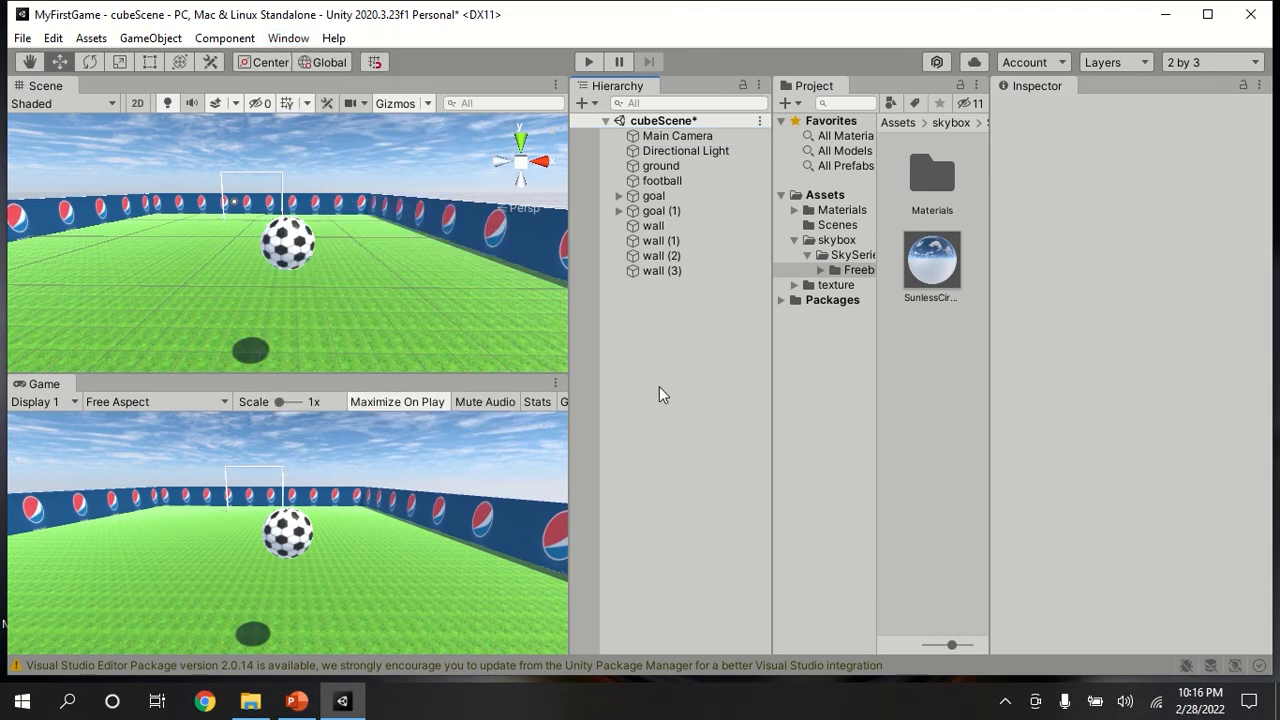
{"action": "left_click", "coordinate": [287, 38]}
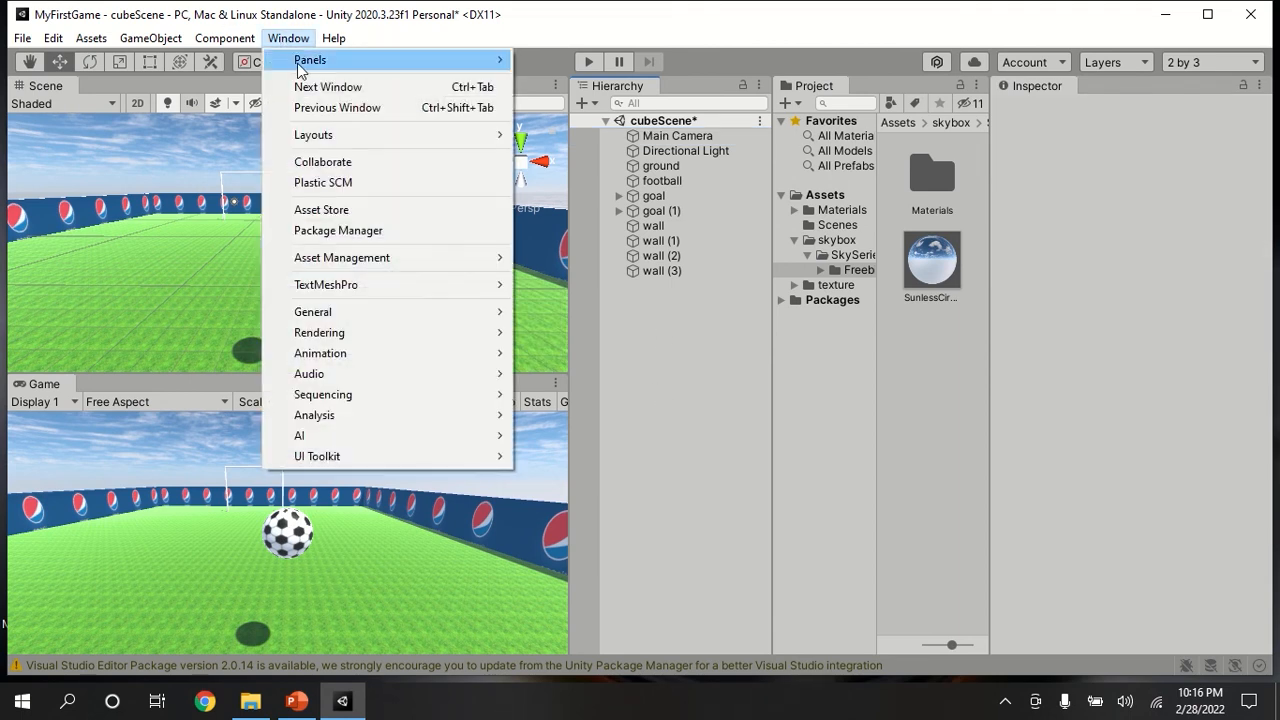
{"action": "left_click", "coordinate": [337, 209]}
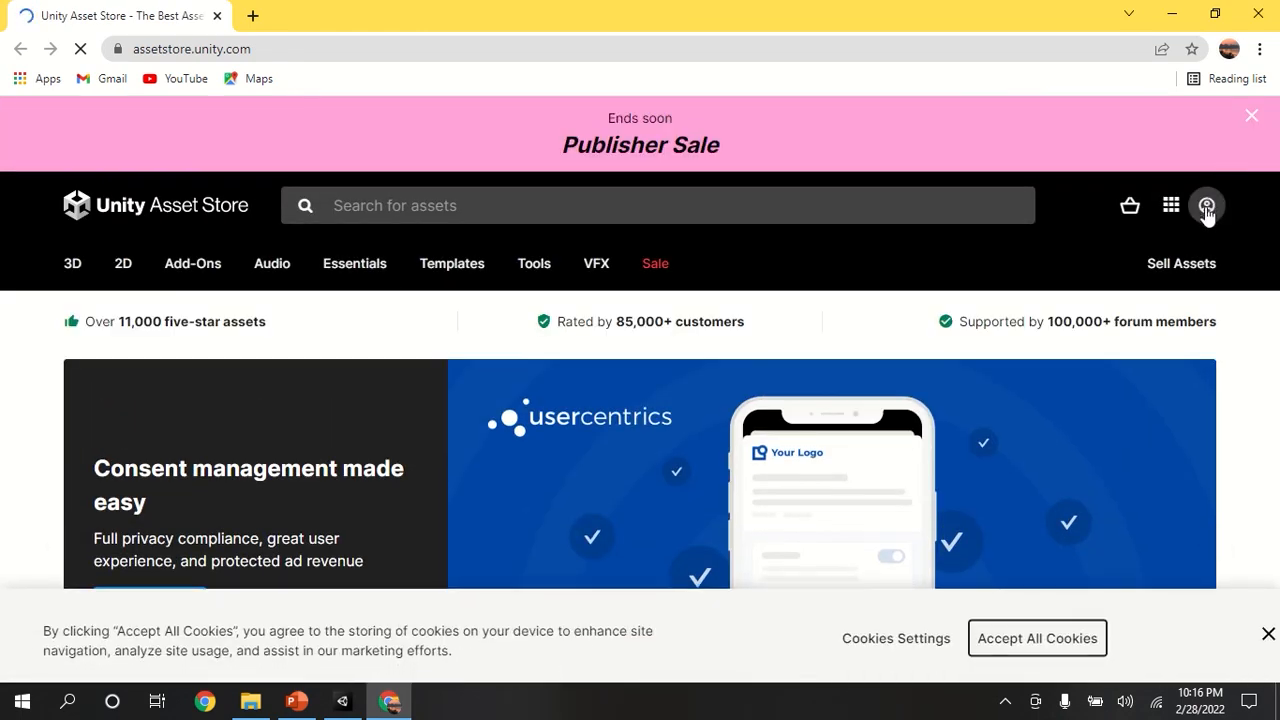
{"action": "left_click", "coordinate": [1206, 207]}
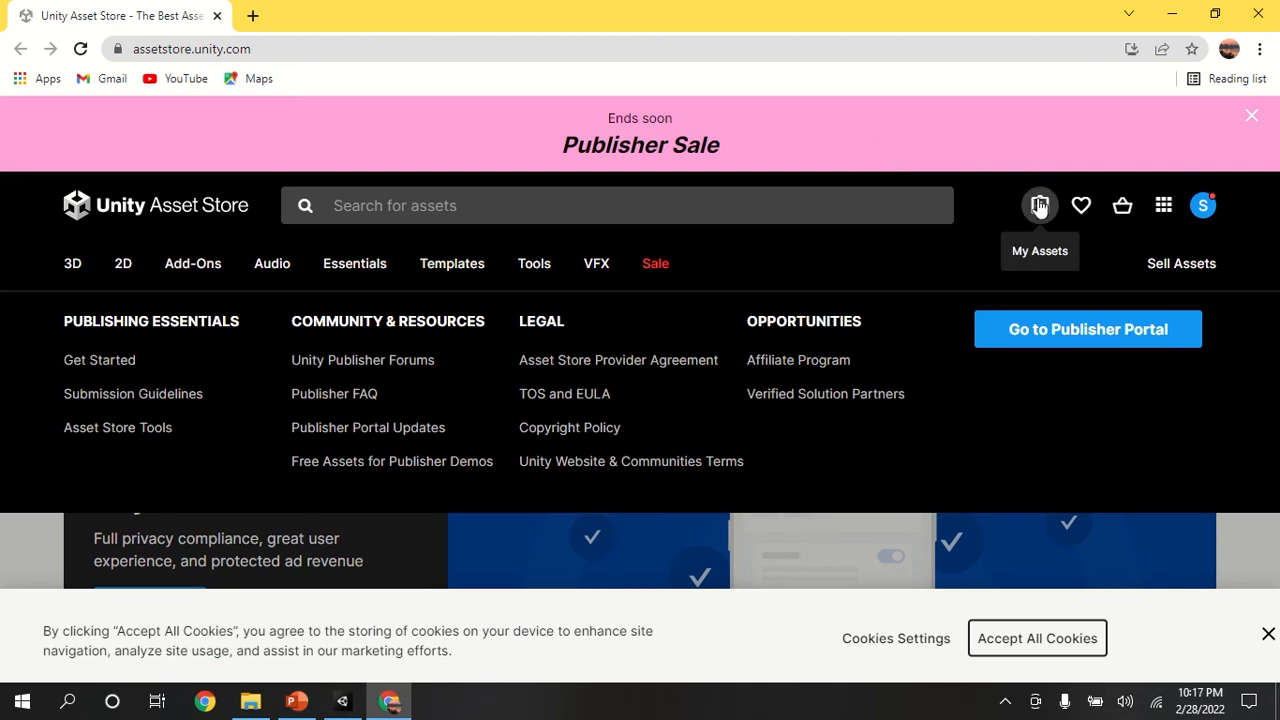
- Search the Asset Store for "free skybox" and look through the listed skybox packages
{"action": "left_click", "coordinate": [365, 208]}
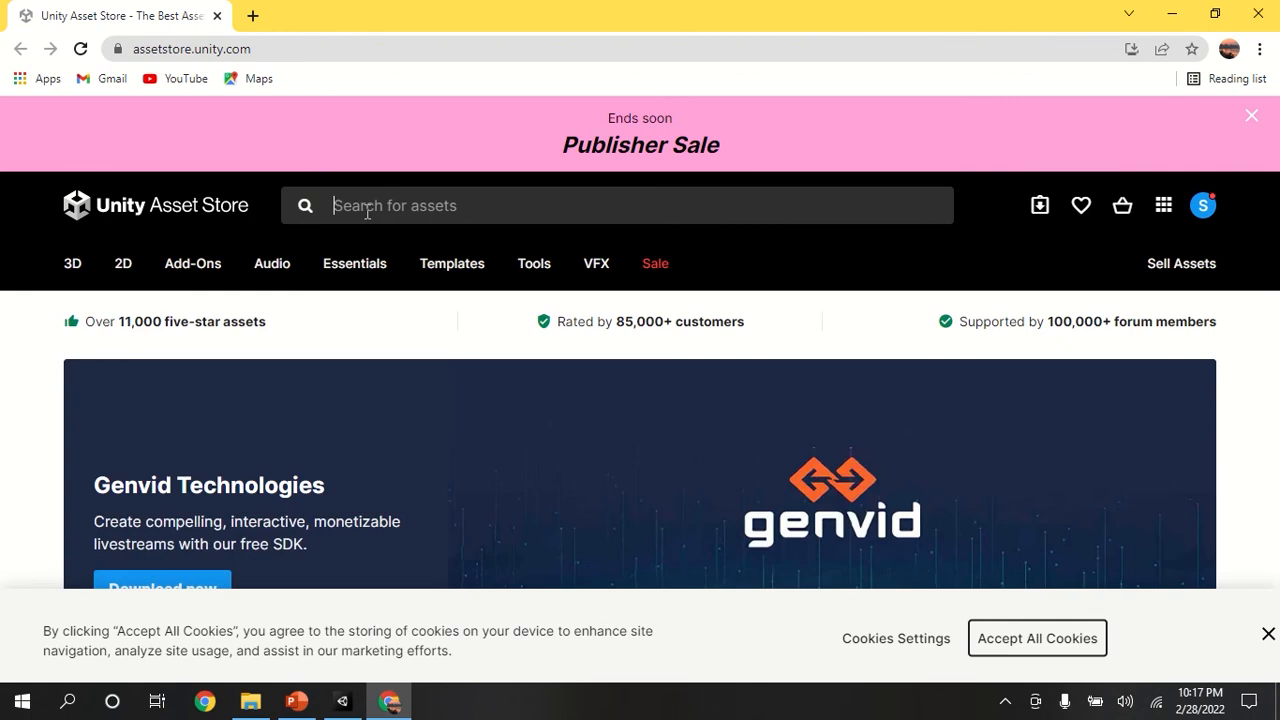
{"action": "type", "text": "free "}
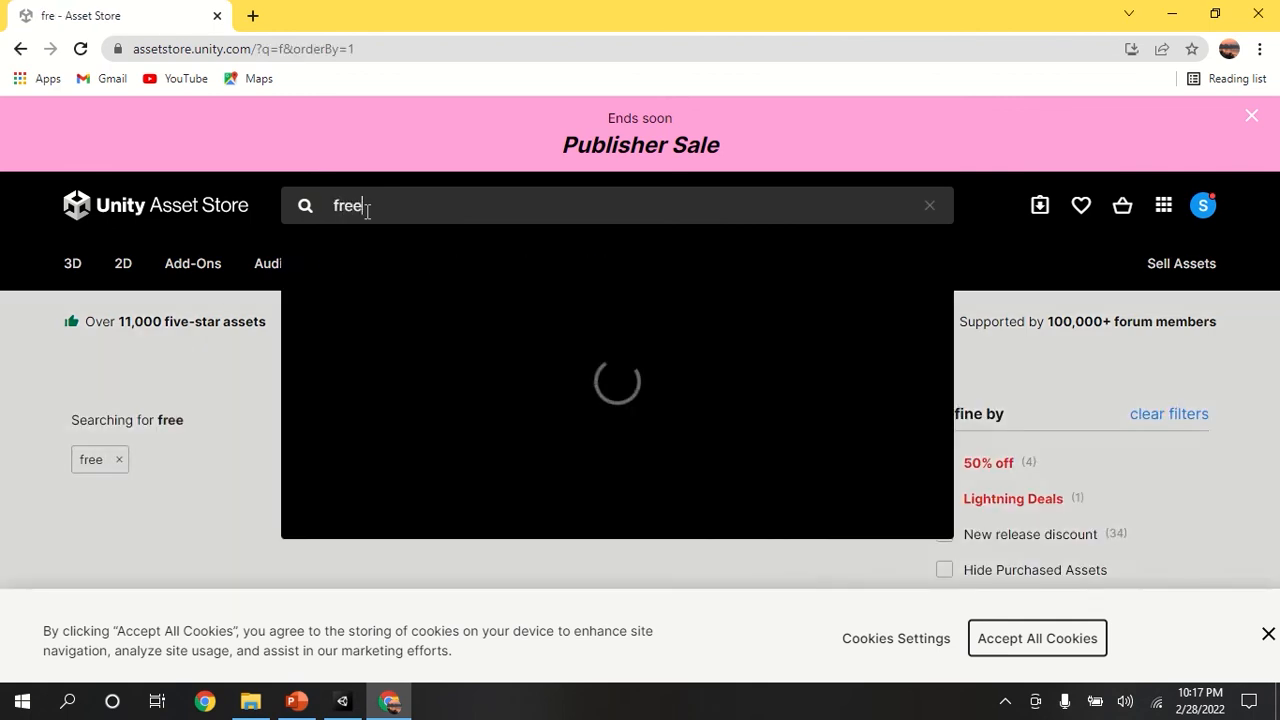
{"action": "type", "text": "sk"}
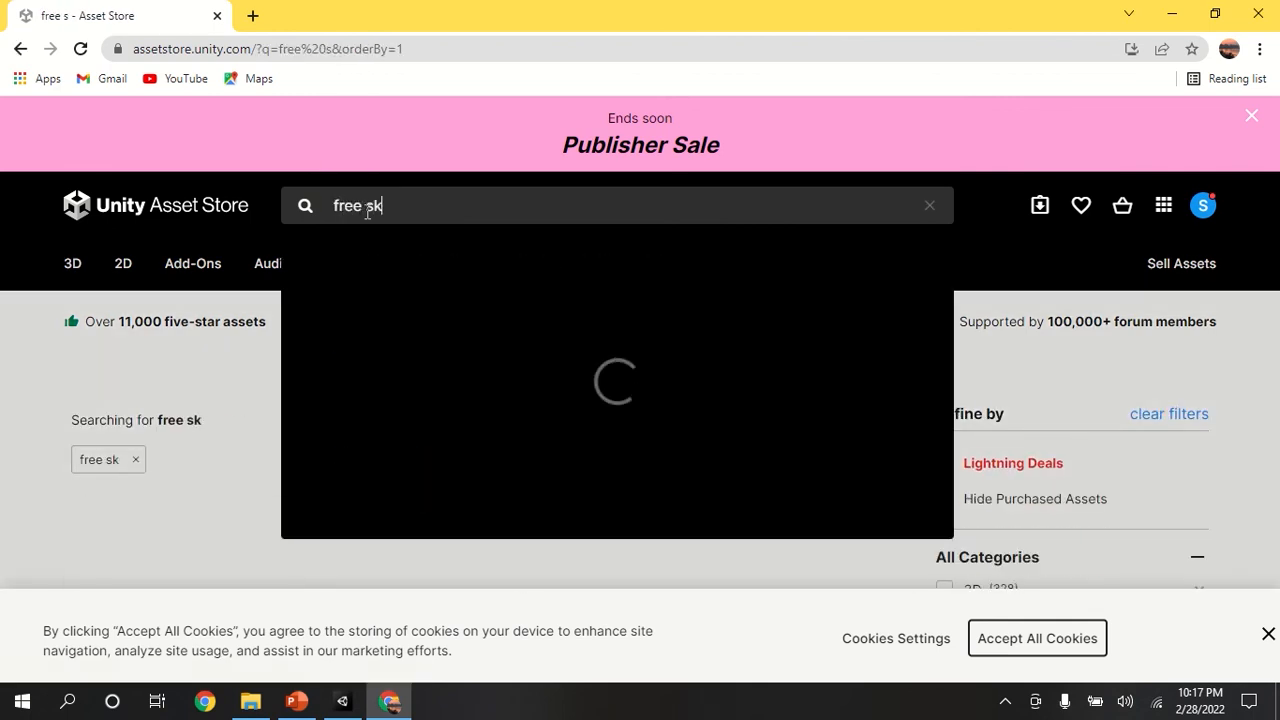
{"action": "type", "text": "ybox"}
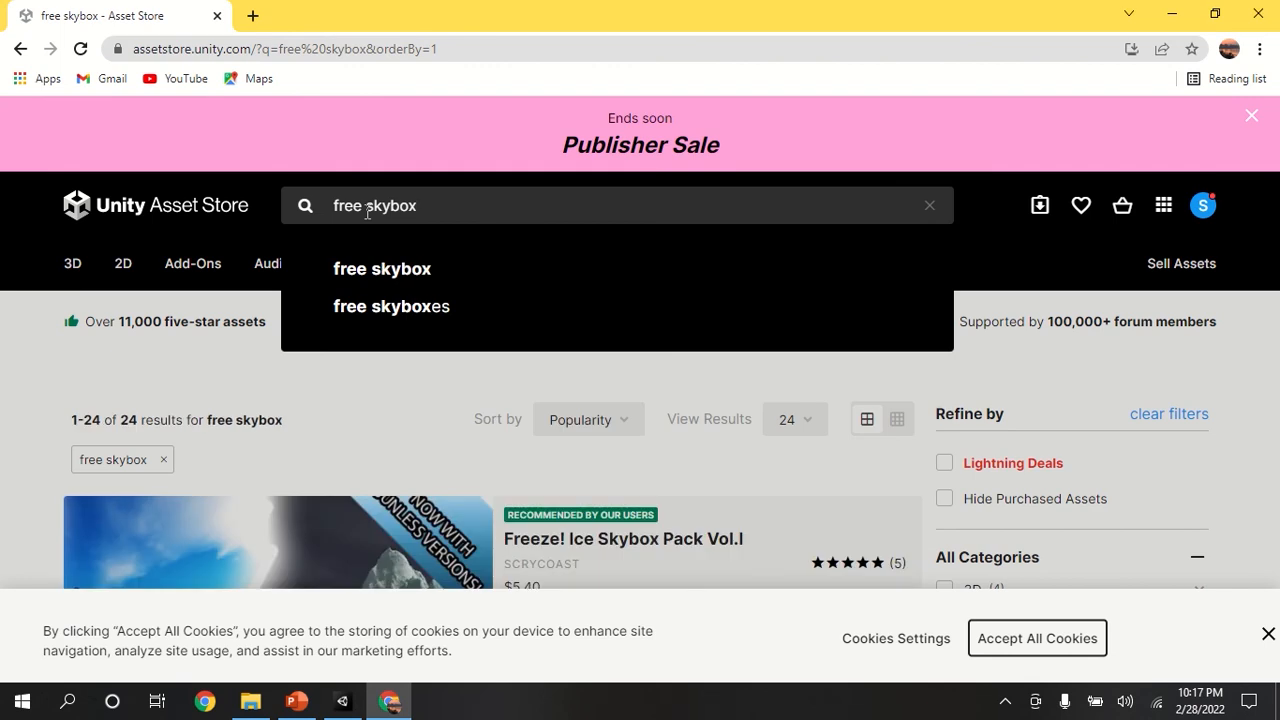
{"action": "left_click", "coordinate": [345, 268]}
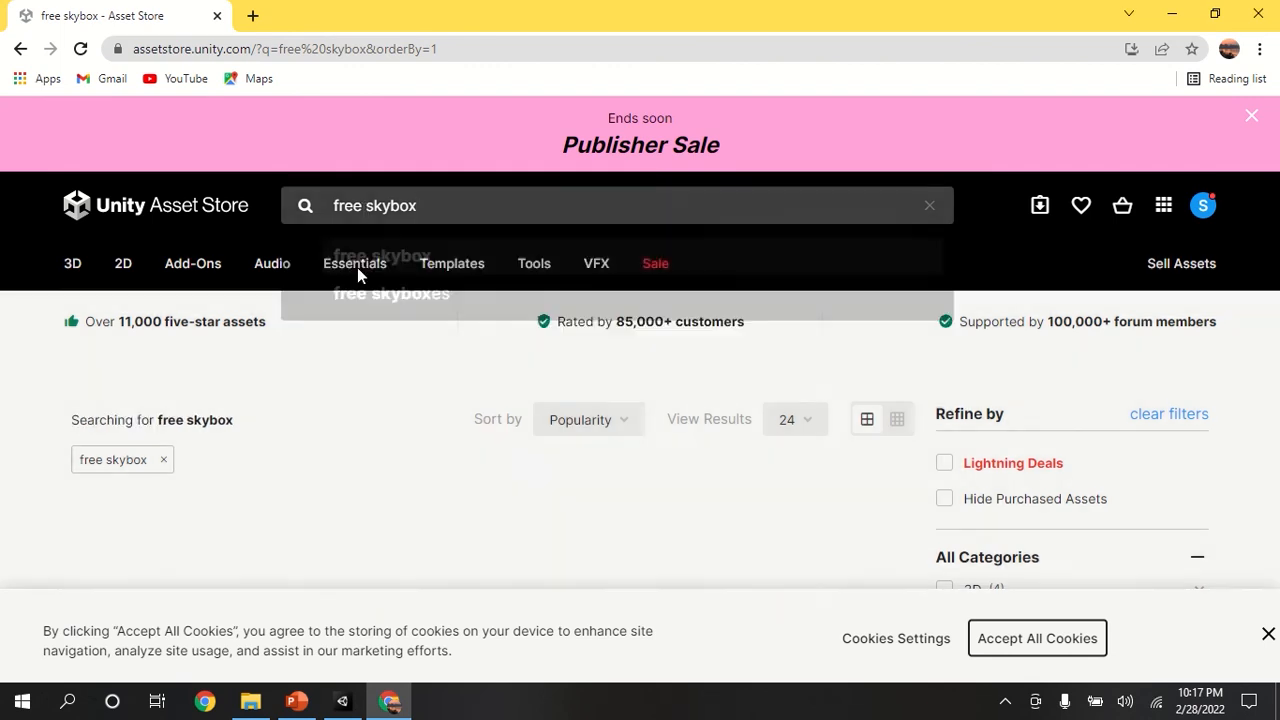
{"action": "scroll", "coordinate": [811, 460], "scroll_direction": "down", "scroll_amount": 4}
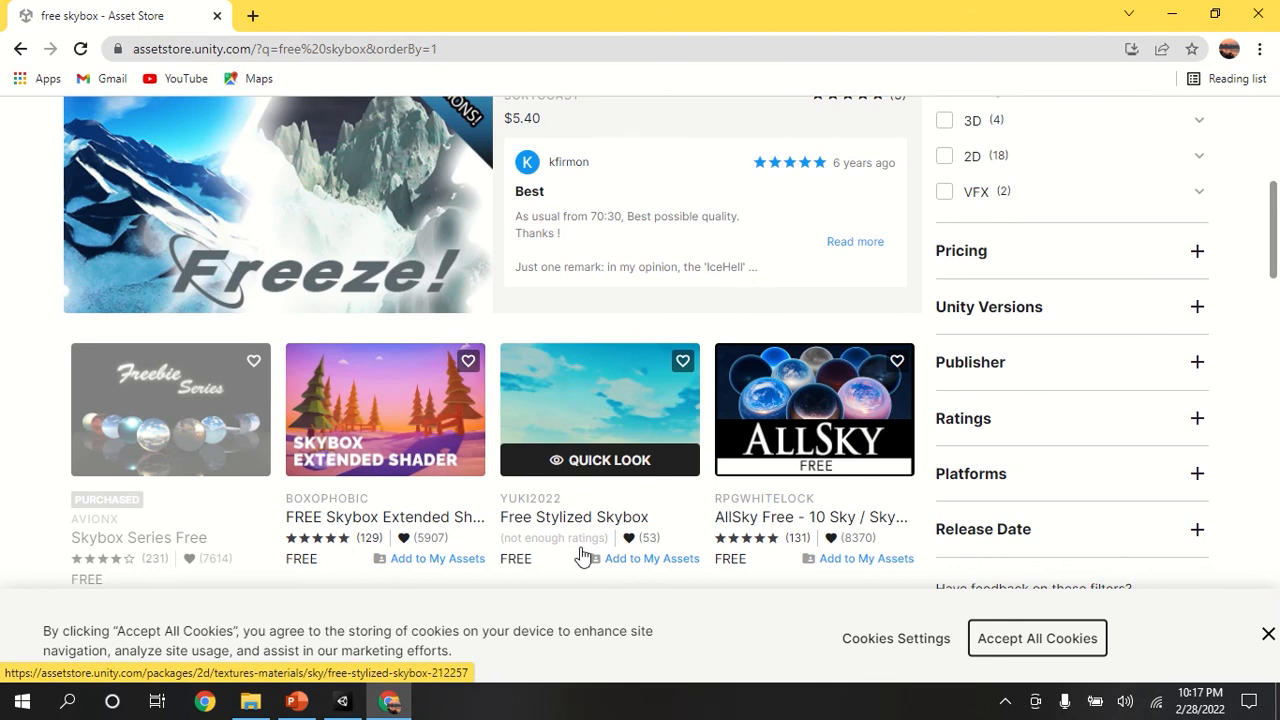
{"action": "scroll", "coordinate": [580, 545], "scroll_direction": "up", "scroll_amount": 2}
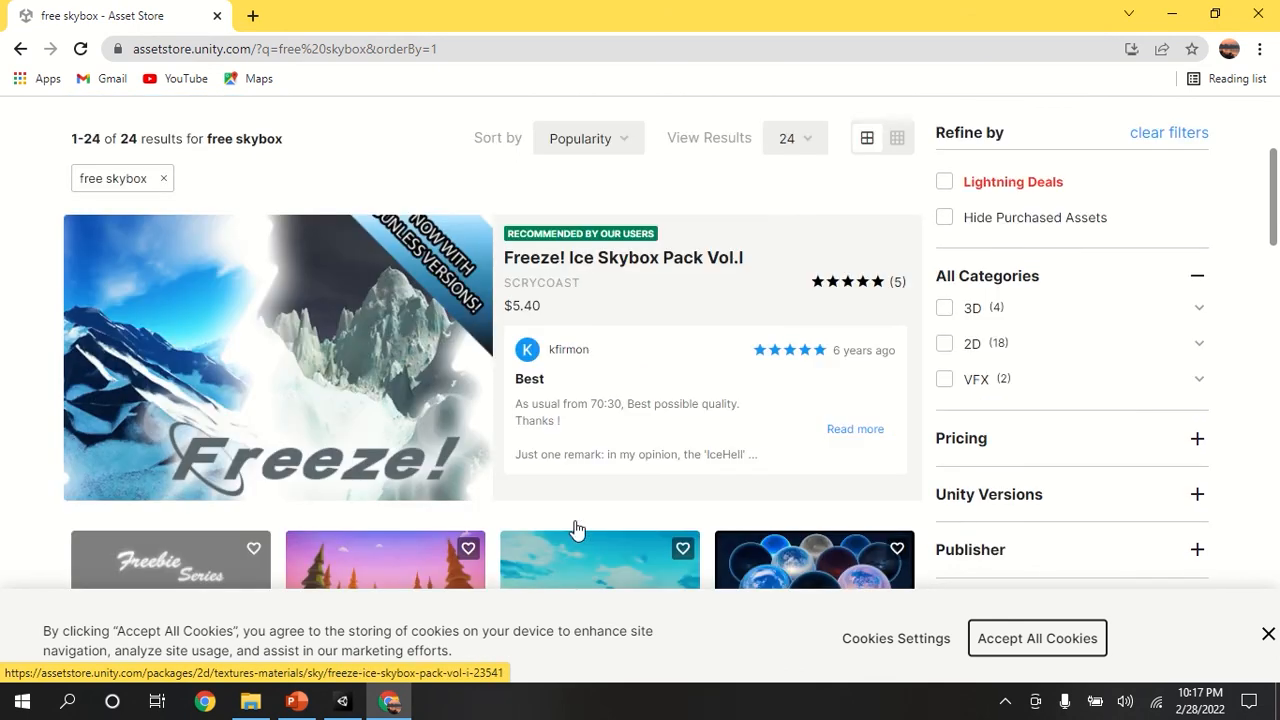
{"action": "scroll", "coordinate": [576, 528], "scroll_direction": "down", "scroll_amount": 3}
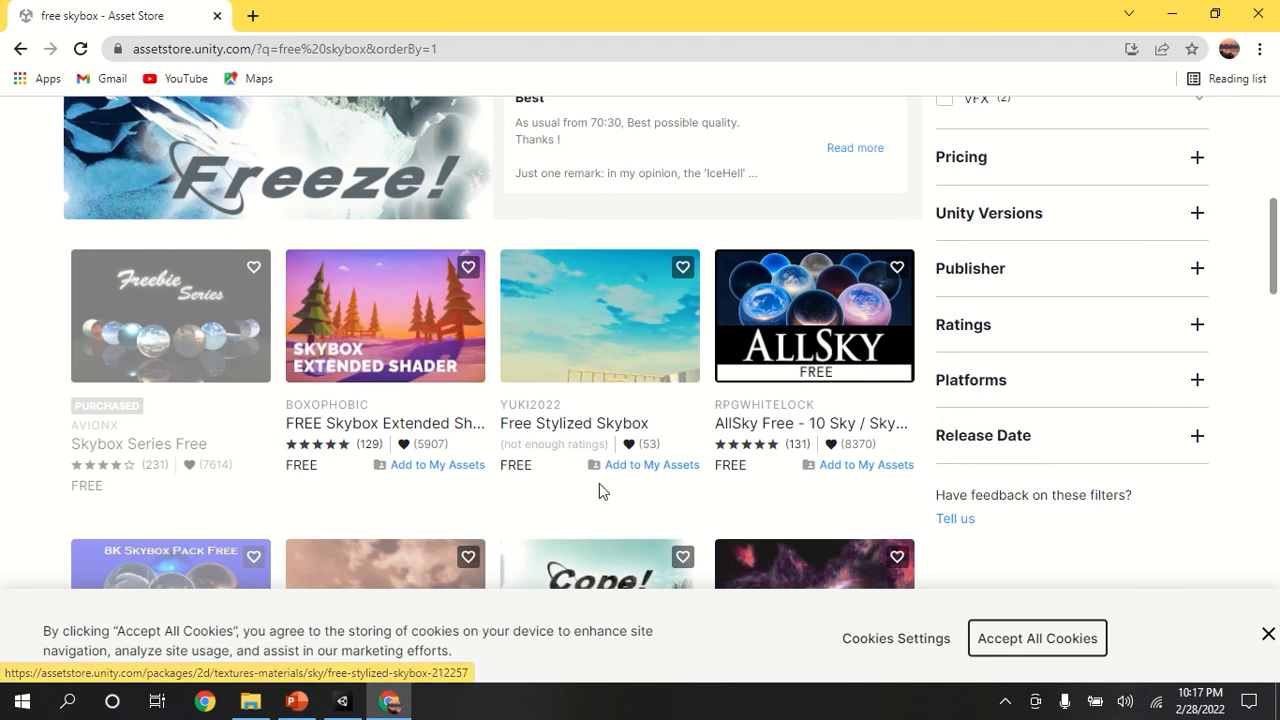
{"action": "scroll", "coordinate": [585, 498], "scroll_direction": "up", "scroll_amount": 4}
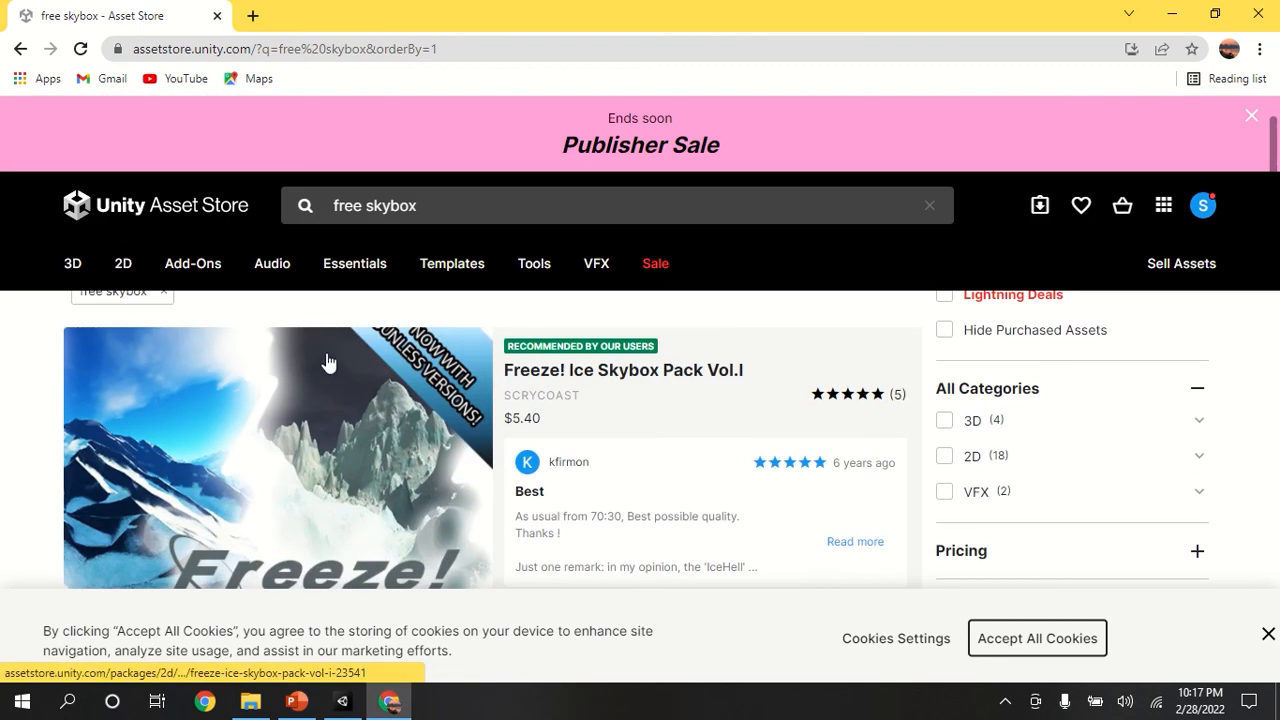
{"action": "scroll", "coordinate": [562, 480], "scroll_direction": "up", "scroll_amount": 2}
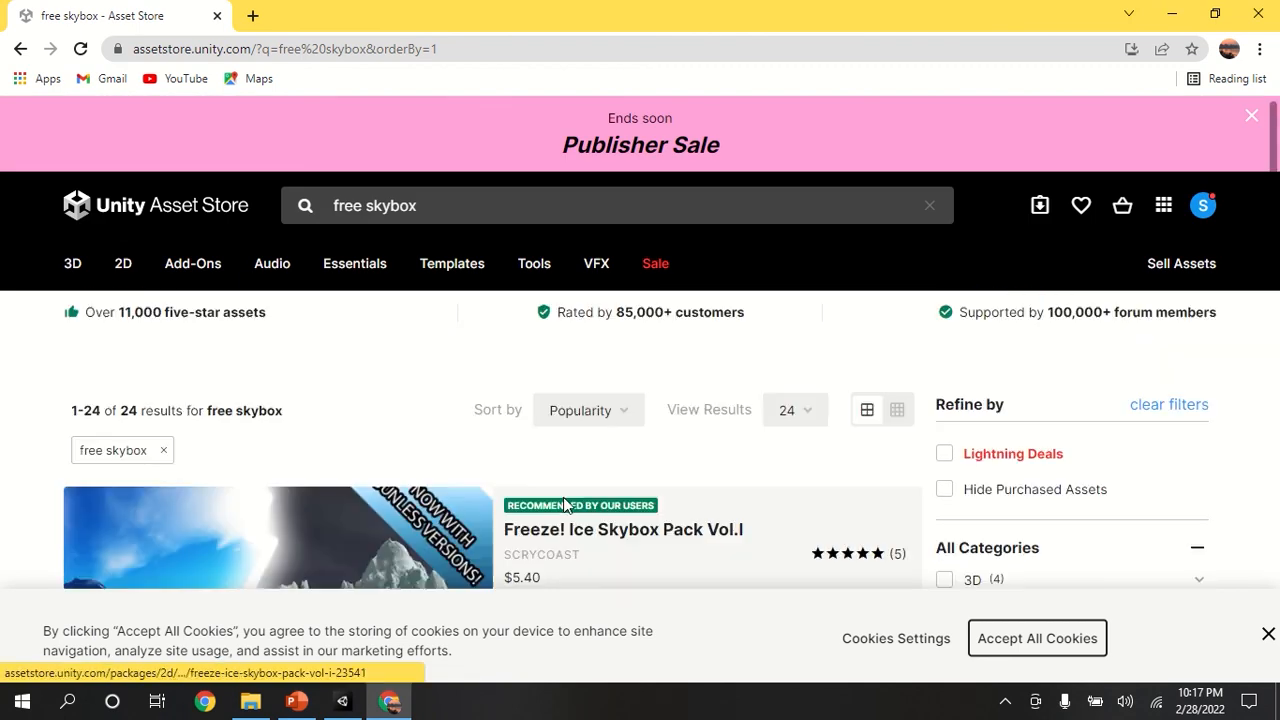
- Try to narrow the asset search to "tgu free skybox"
{"action": "left_click", "coordinate": [335, 206]}
{"action": "type", "text": "tgu"}
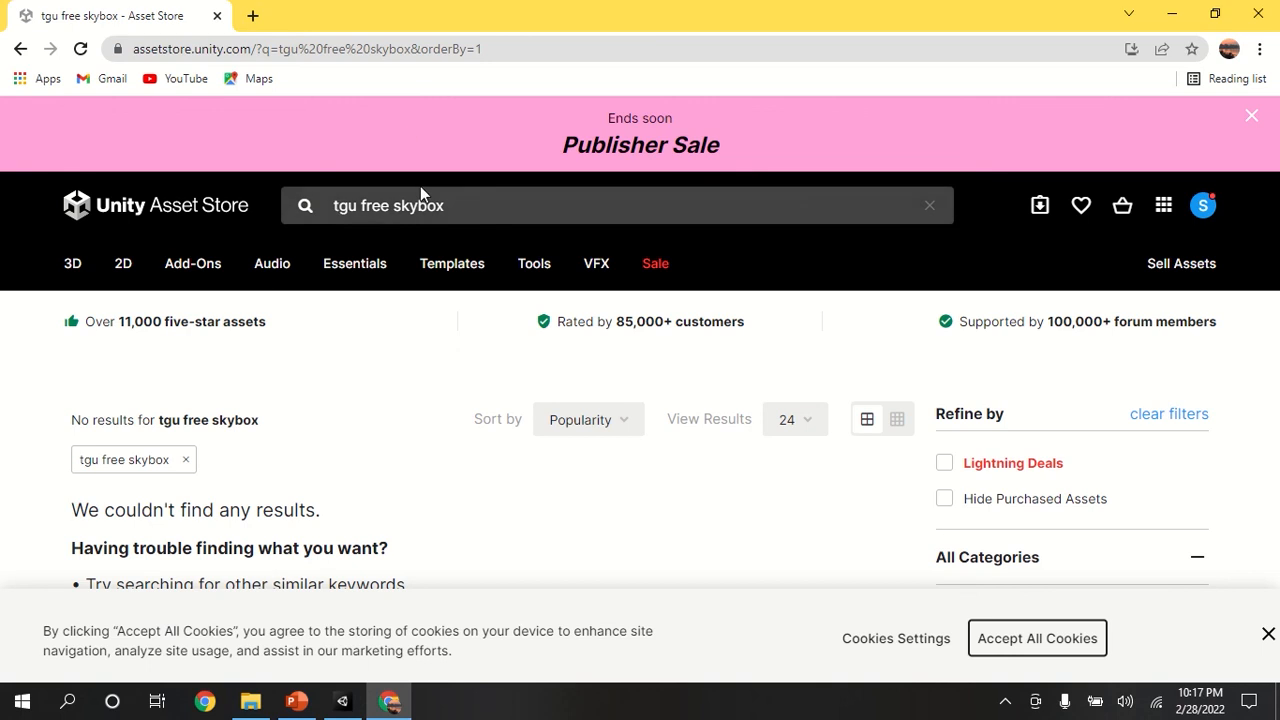
{"action": "left_click", "coordinate": [488, 201]}
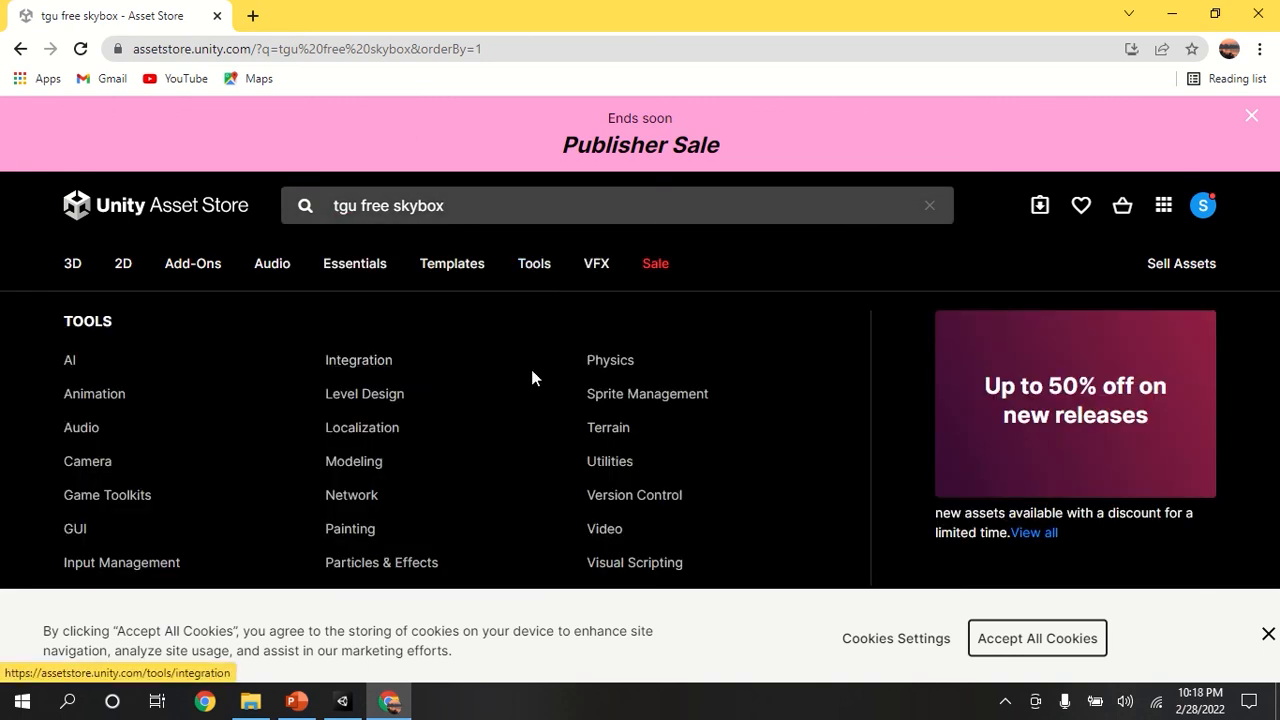
- Search the Asset Store for "TGU Skybox" and open the TGU Skybox Pack page to view its details
{"action": "left_click", "coordinate": [514, 203]}
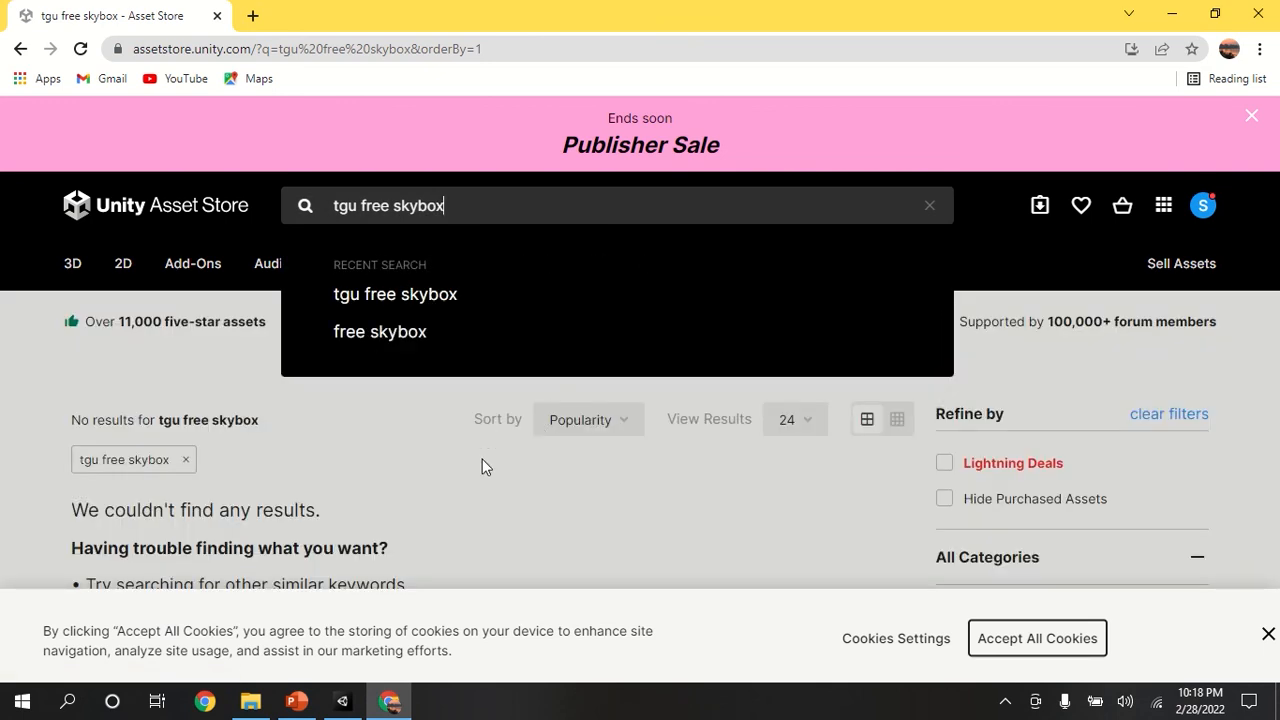
{"action": "triple_click", "coordinate": [400, 203]}
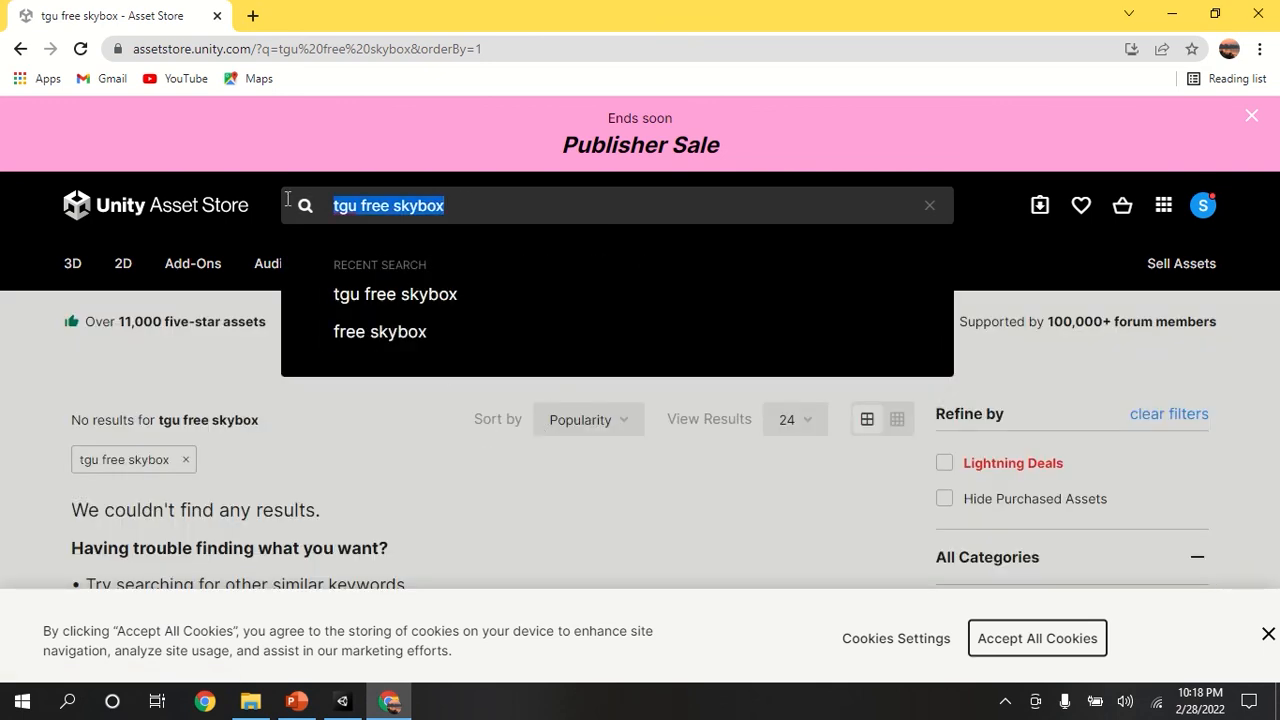
{"action": "type", "text": "TG"}
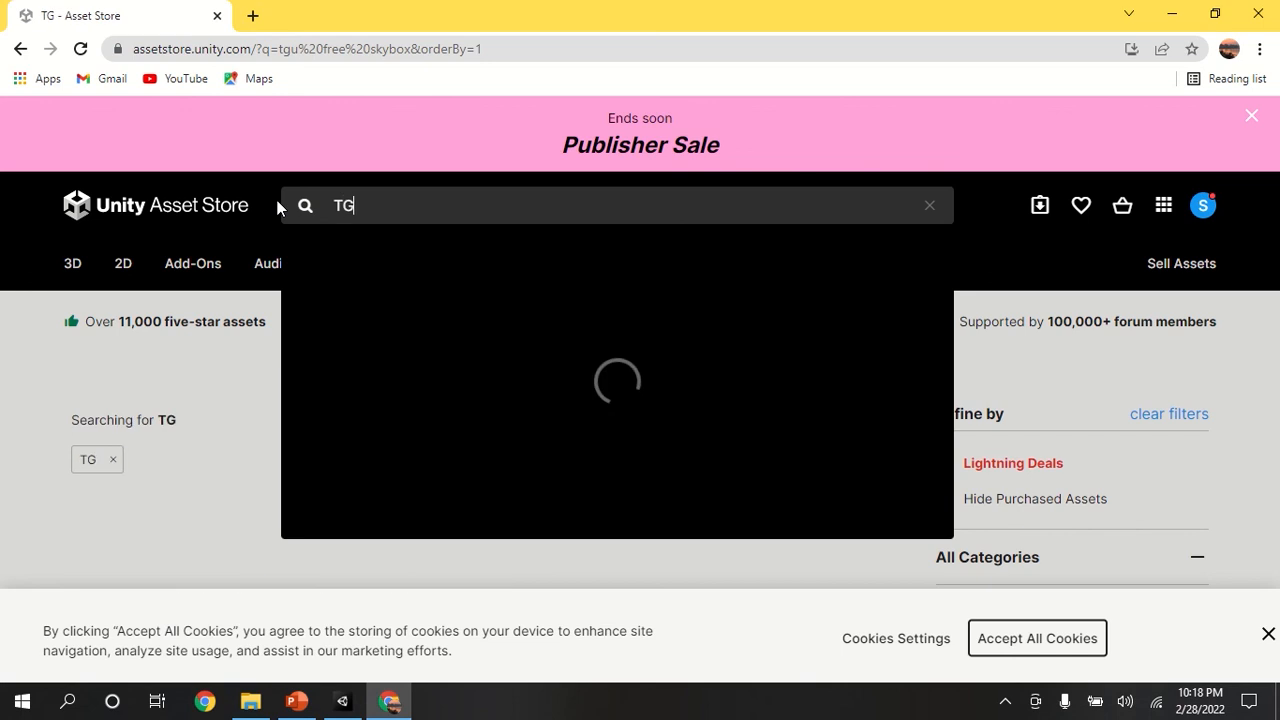
{"action": "type", "text": "U Skybo"}
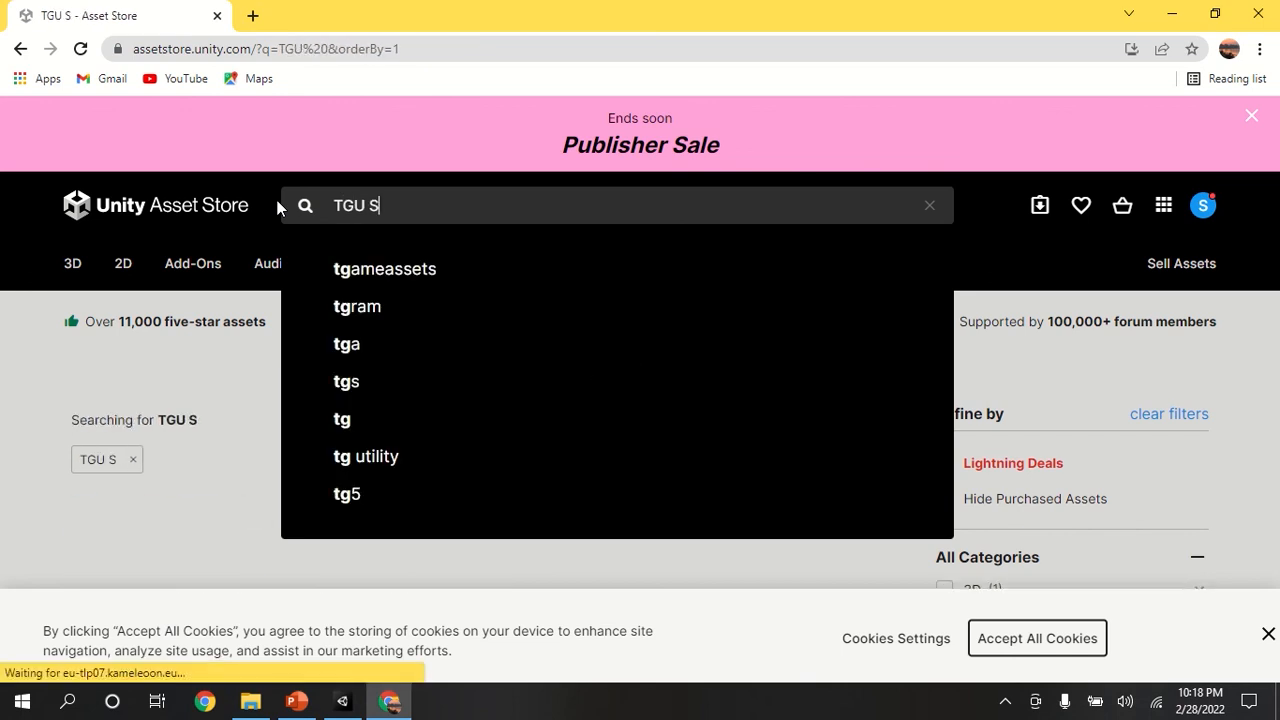
{"action": "type", "text": "x"}
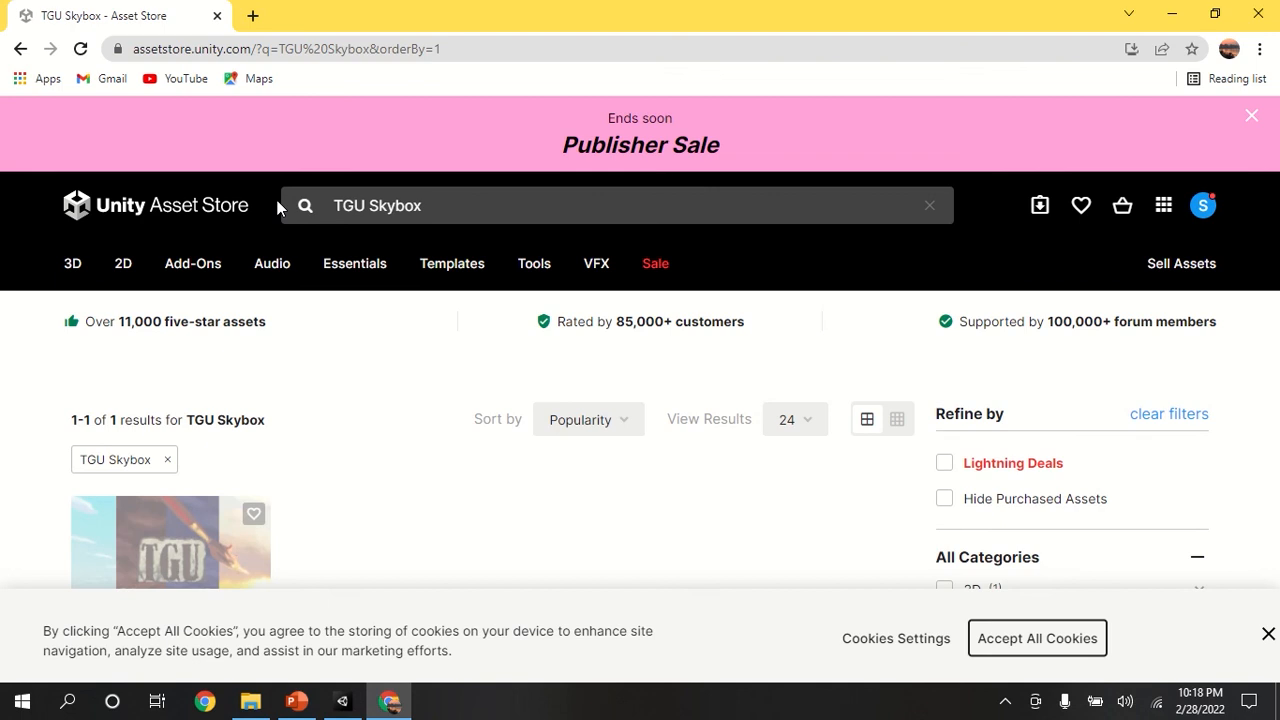
{"action": "scroll", "coordinate": [180, 425], "scroll_direction": "down", "scroll_amount": 2}
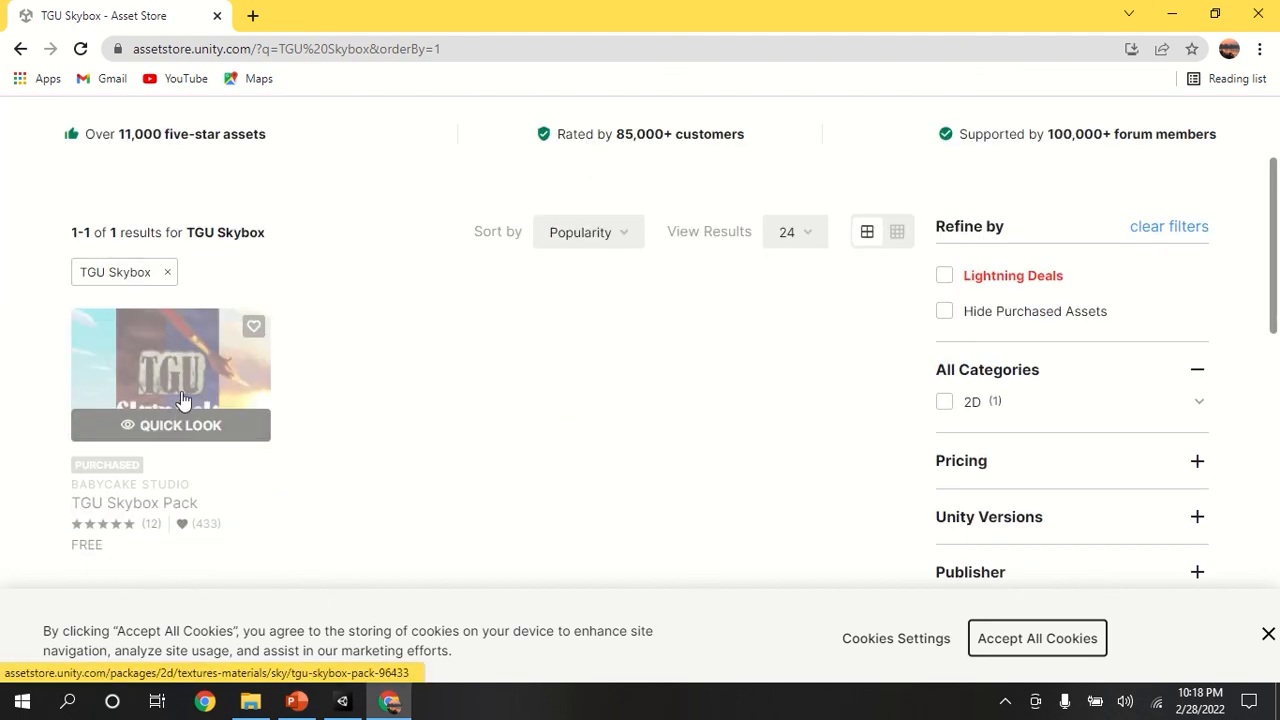
{"action": "left_click", "coordinate": [183, 397]}
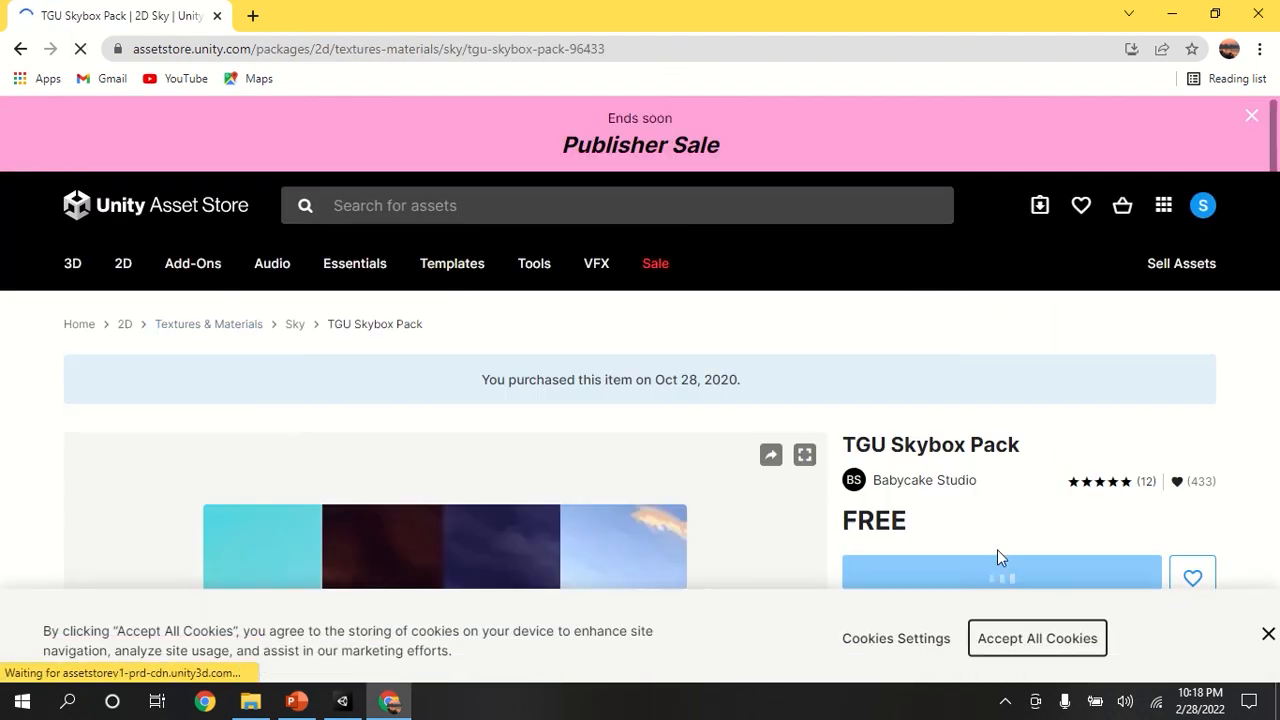
{"action": "scroll", "coordinate": [985, 561], "scroll_direction": "down", "scroll_amount": 3}
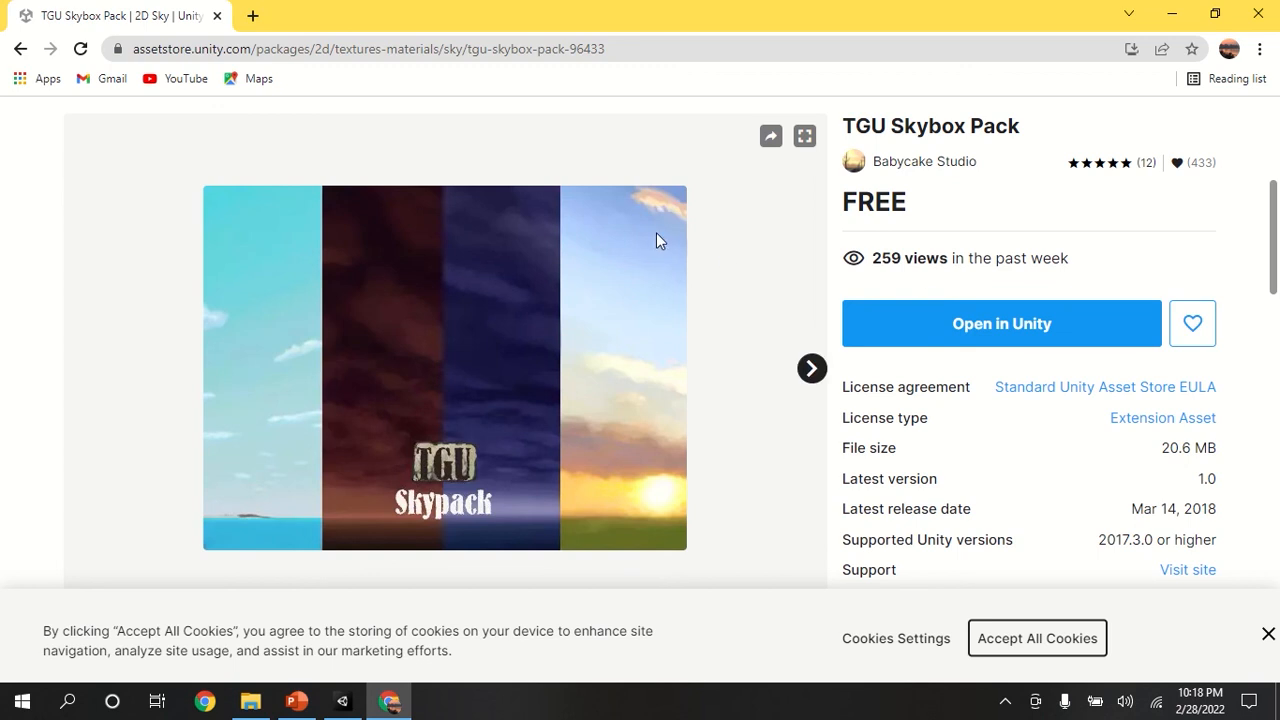
- Switch to Unity and list the account's My Assets in the Package Manager
{"action": "mouse_move", "coordinate": [1278, 1]}
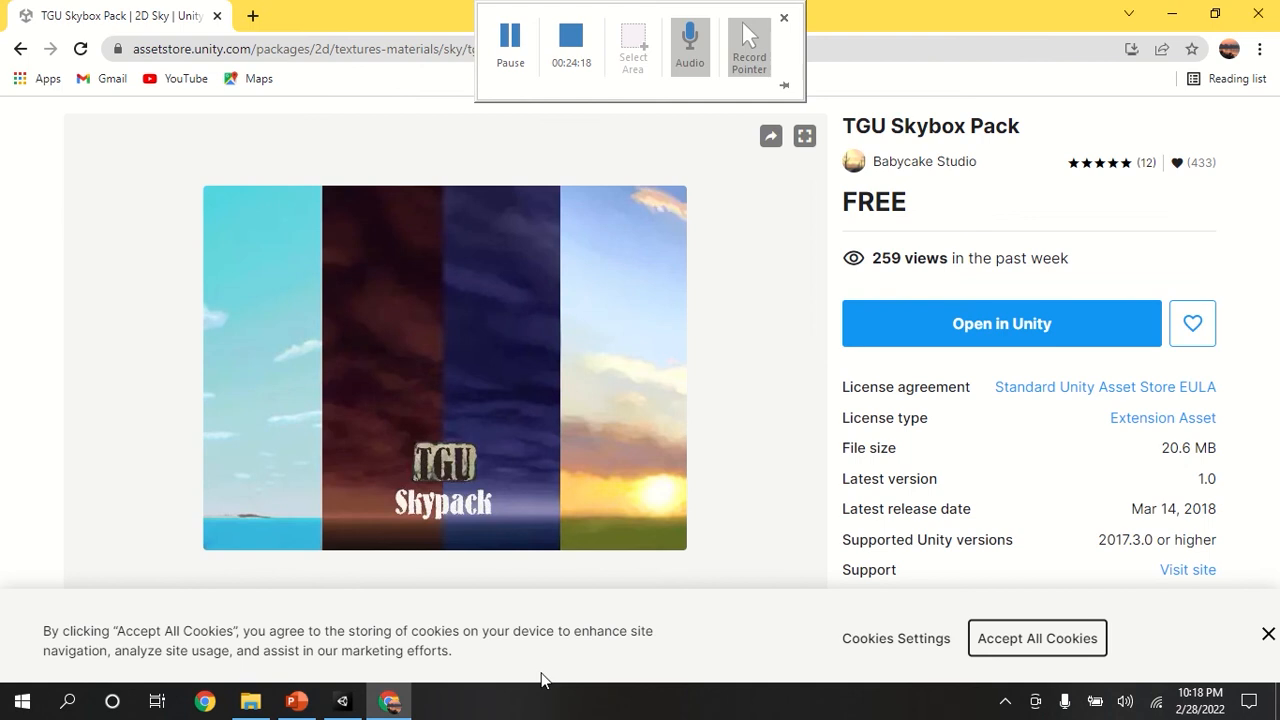
{"action": "left_click", "coordinate": [337, 710]}
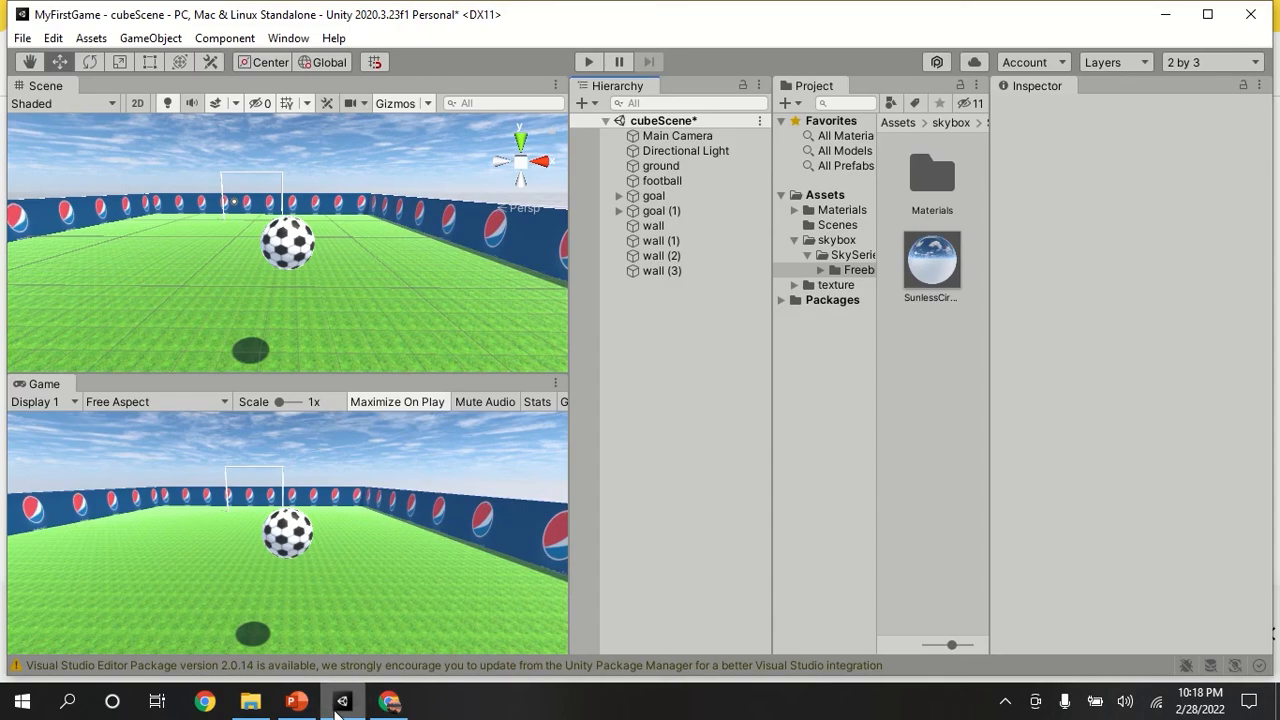
{"action": "left_click", "coordinate": [288, 39]}
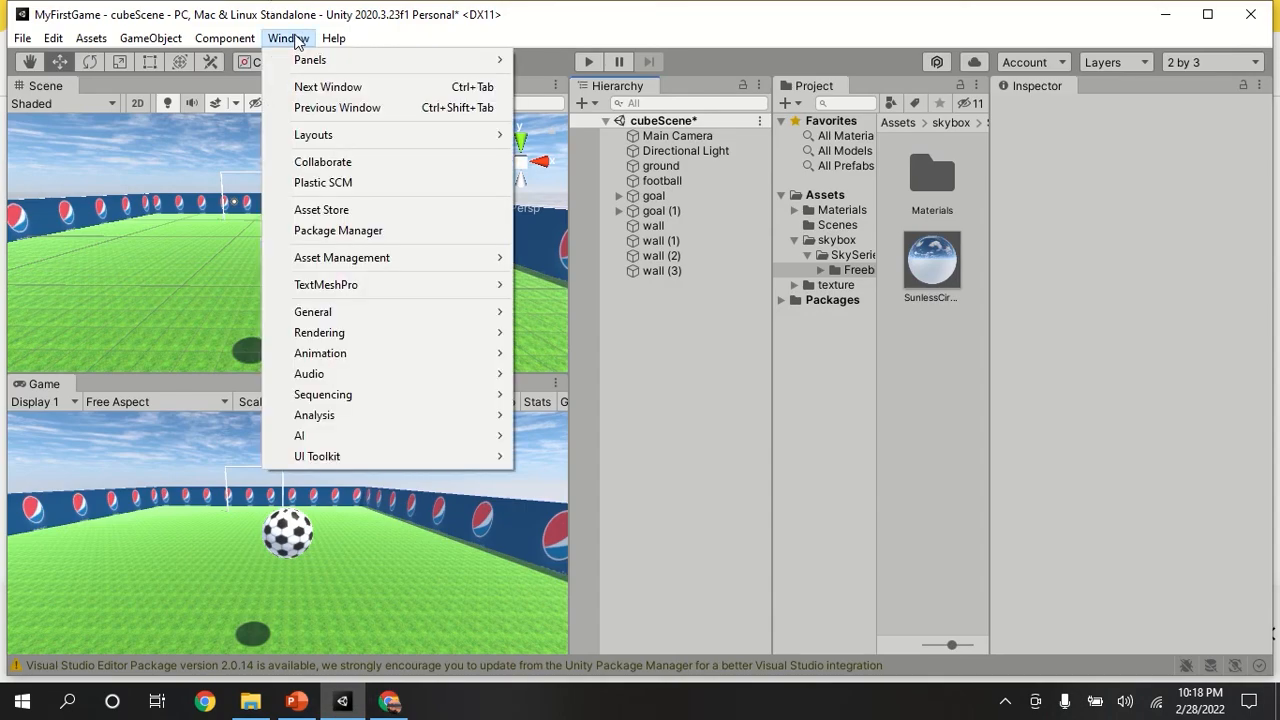
{"action": "left_click", "coordinate": [305, 231]}
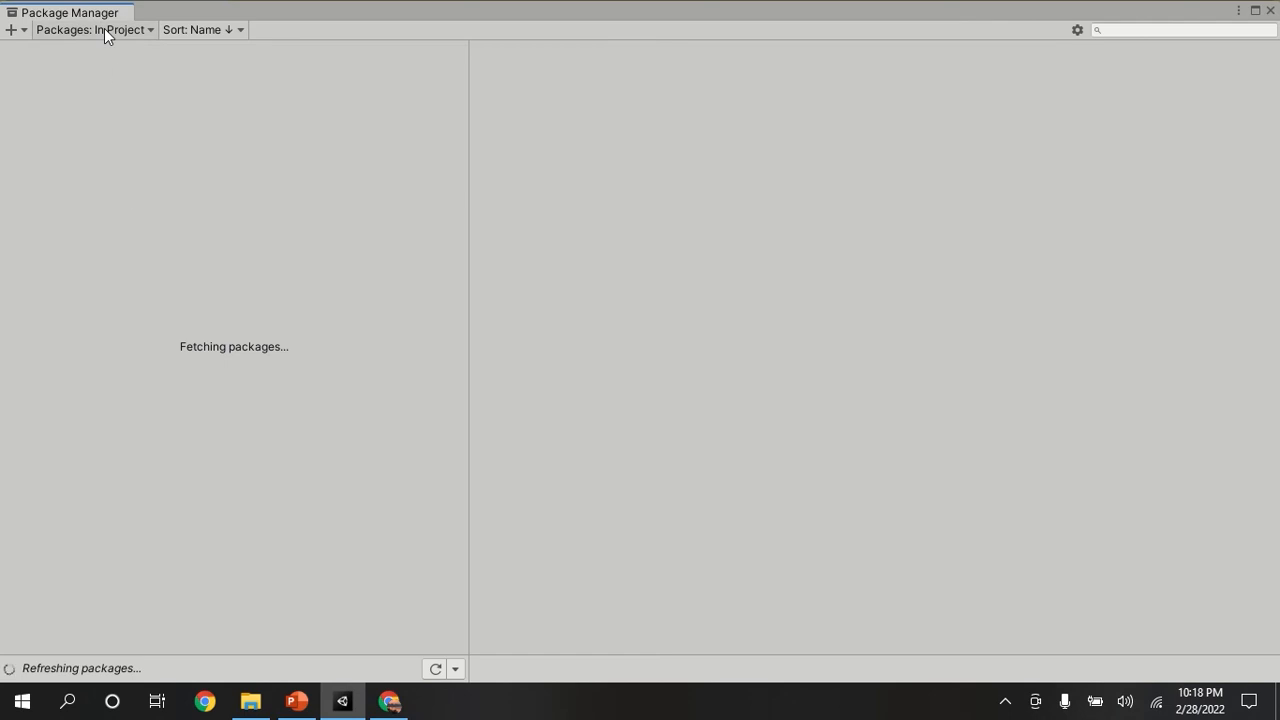
{"action": "left_click", "coordinate": [104, 28]}
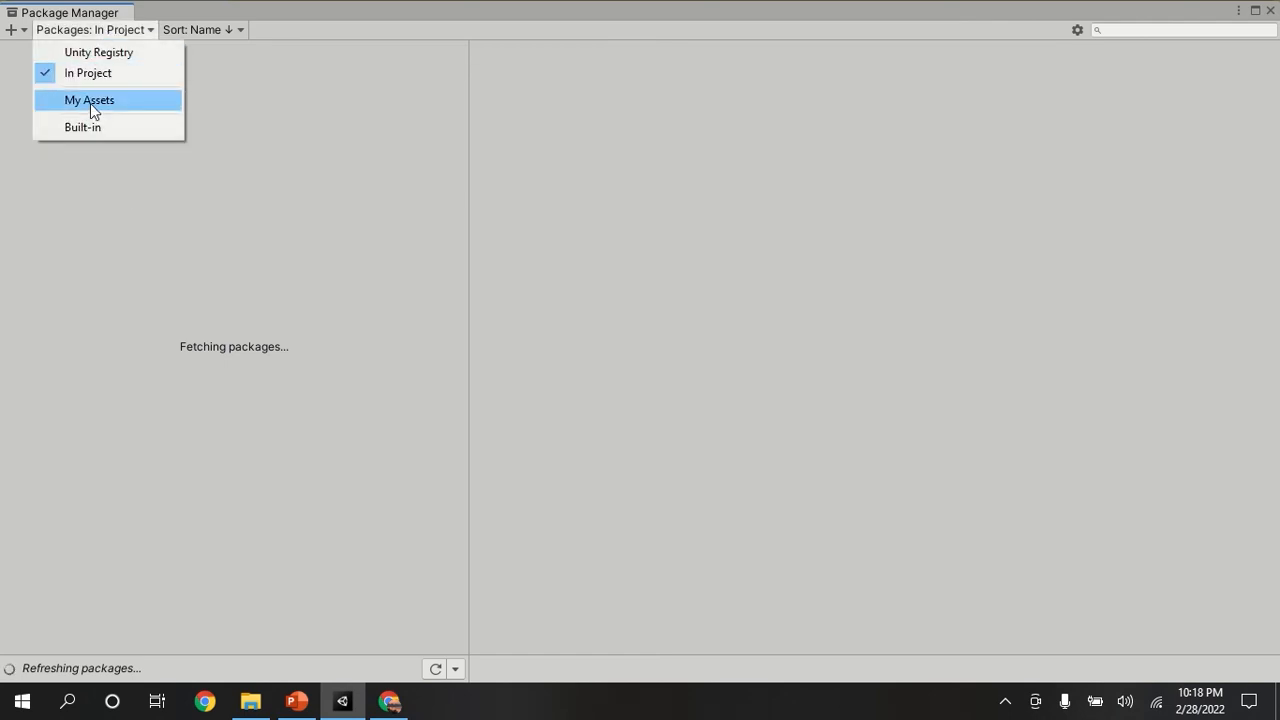
{"action": "left_click", "coordinate": [90, 103]}
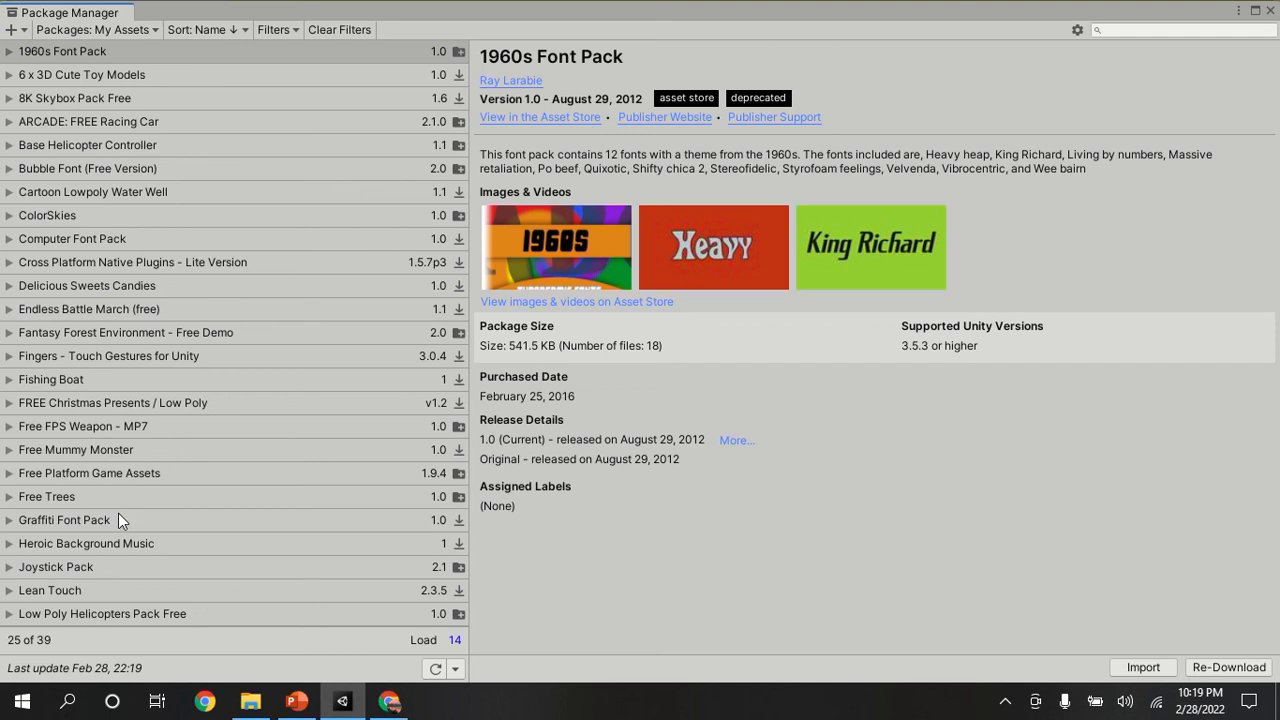
- Search the owned assets for "tg" to locate the TGU Skybox Pack, and close the Package Manager
{"action": "left_click", "coordinate": [1130, 28]}
{"action": "type", "text": "tg"}
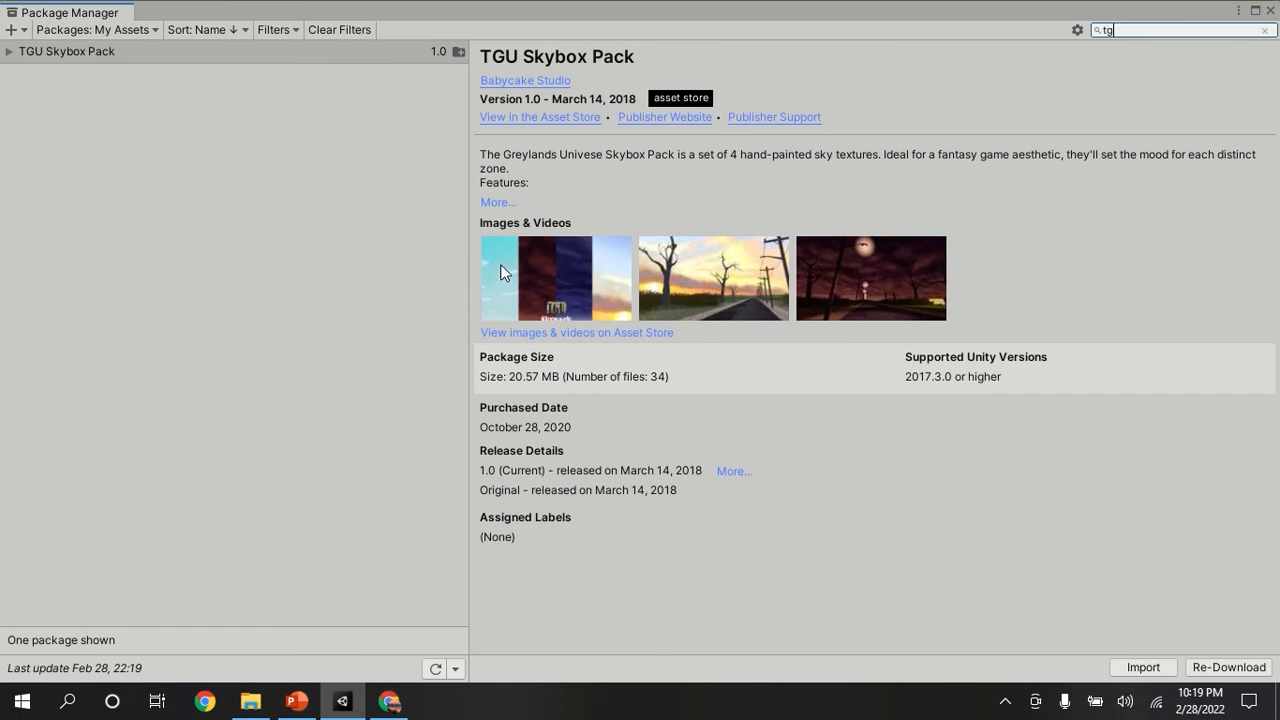
{"action": "left_click", "coordinate": [1271, 10]}
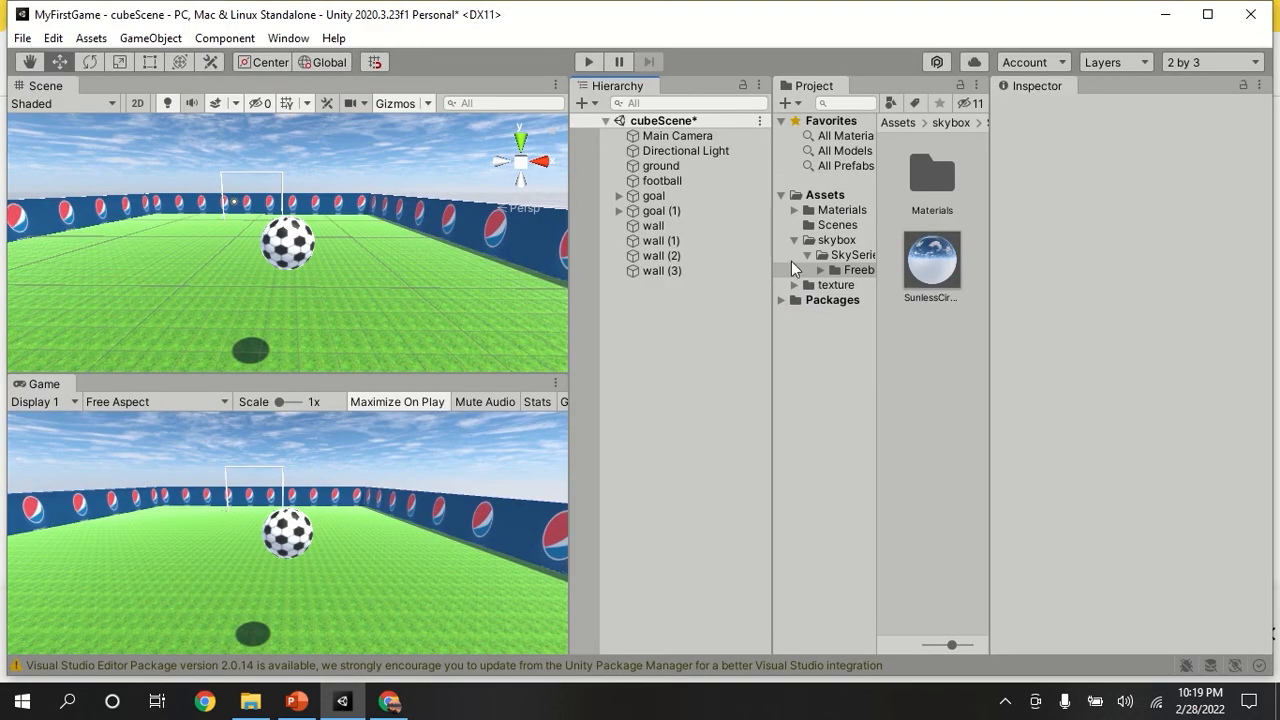
- Create a folder named audio directly under Assets in the project
{"action": "left_click", "coordinate": [793, 240]}
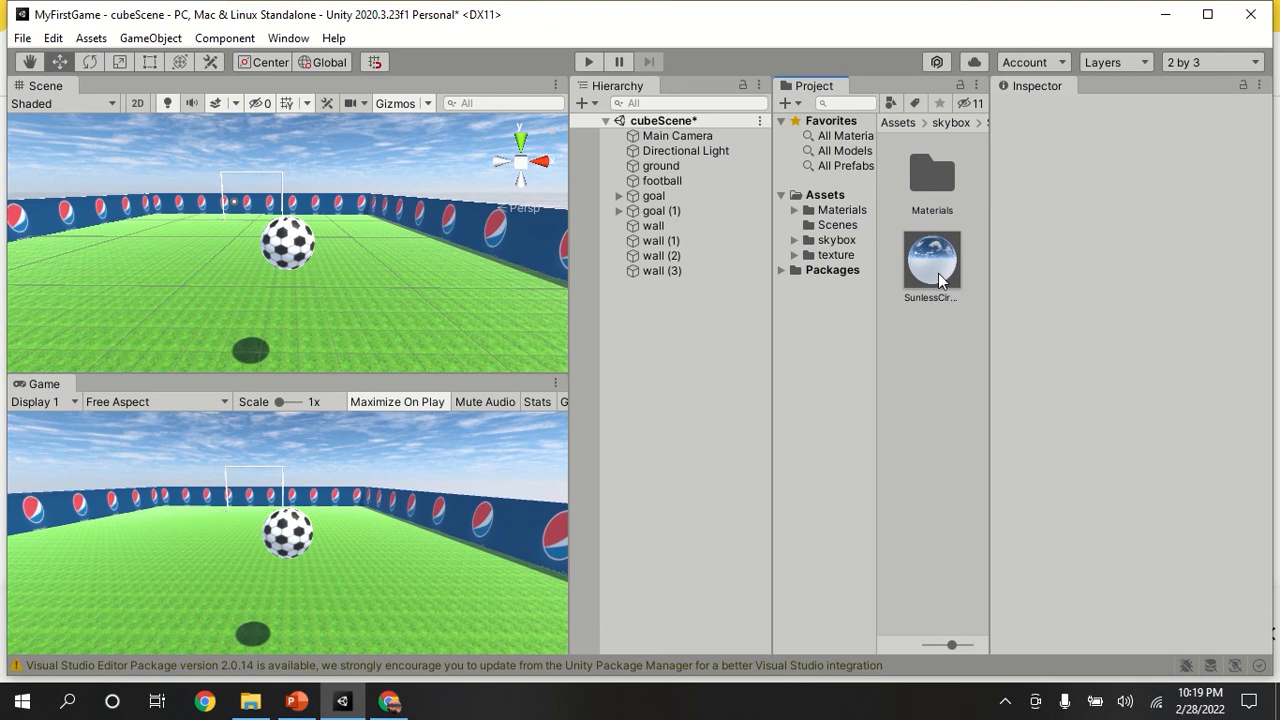
{"action": "right_click", "coordinate": [828, 197]}
{"action": "mouse_move", "coordinate": [875, 191]}
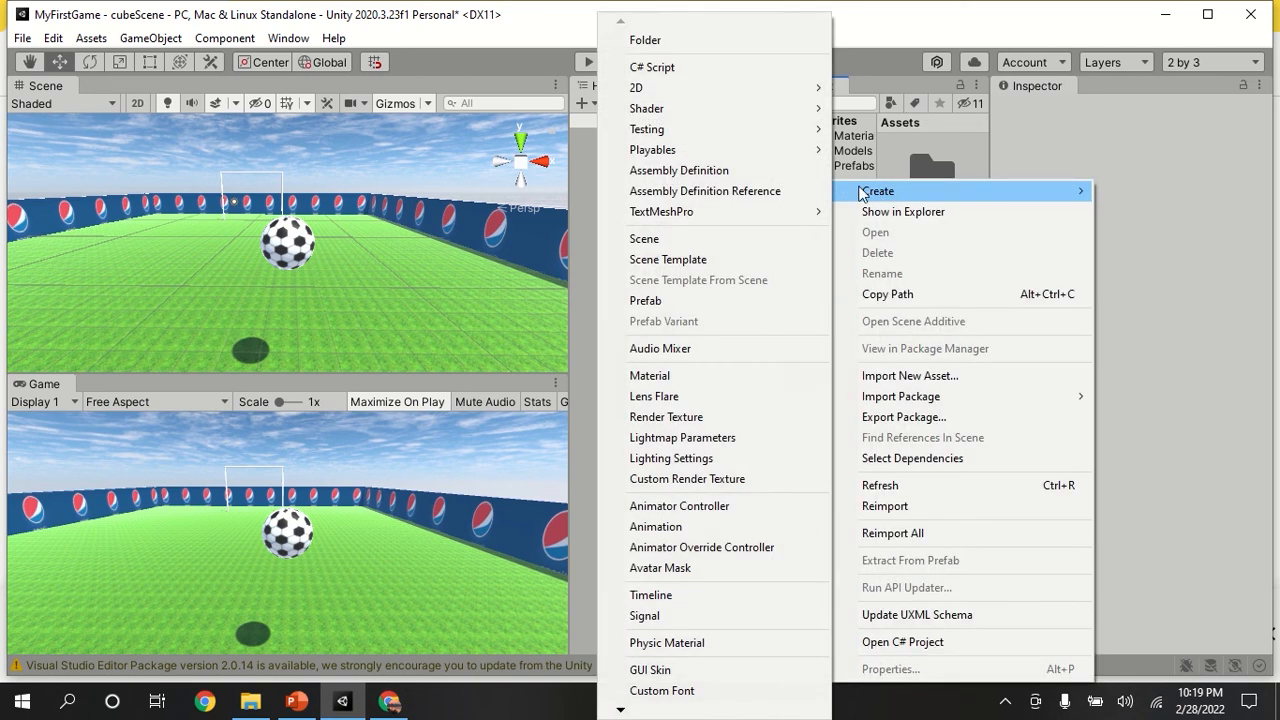
{"action": "left_click", "coordinate": [636, 44]}
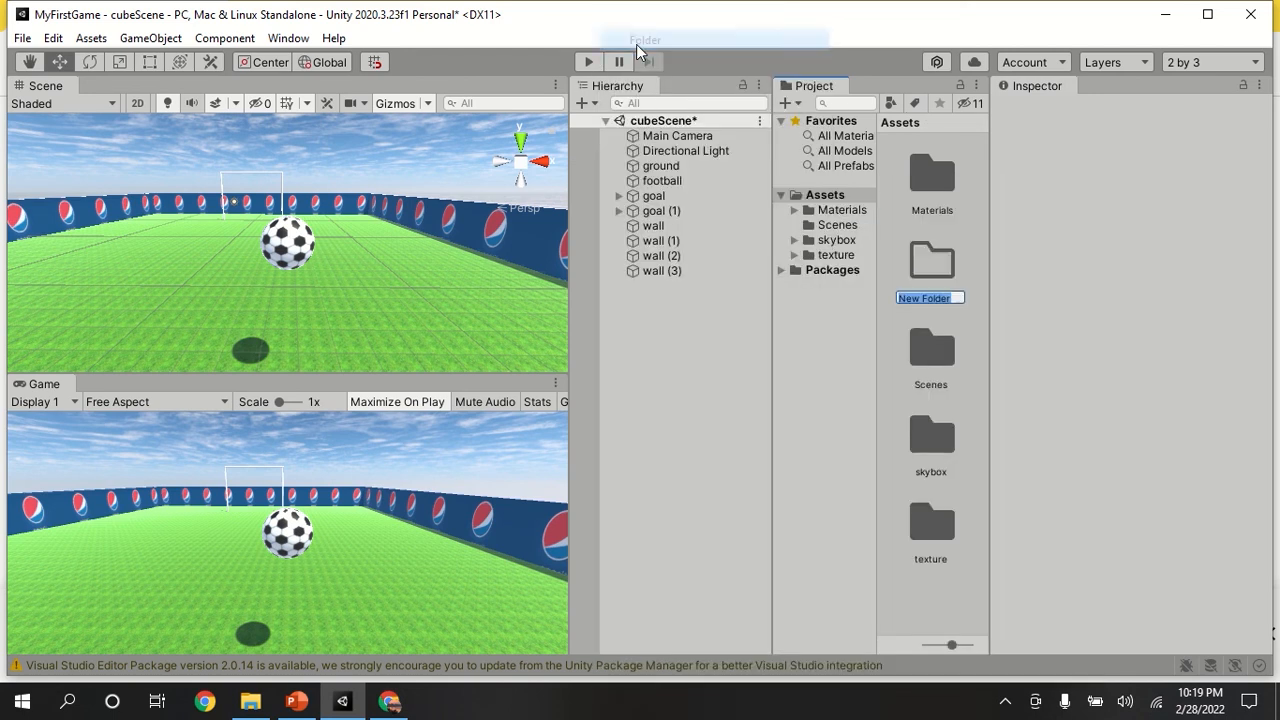
{"action": "type", "text": "audio"}
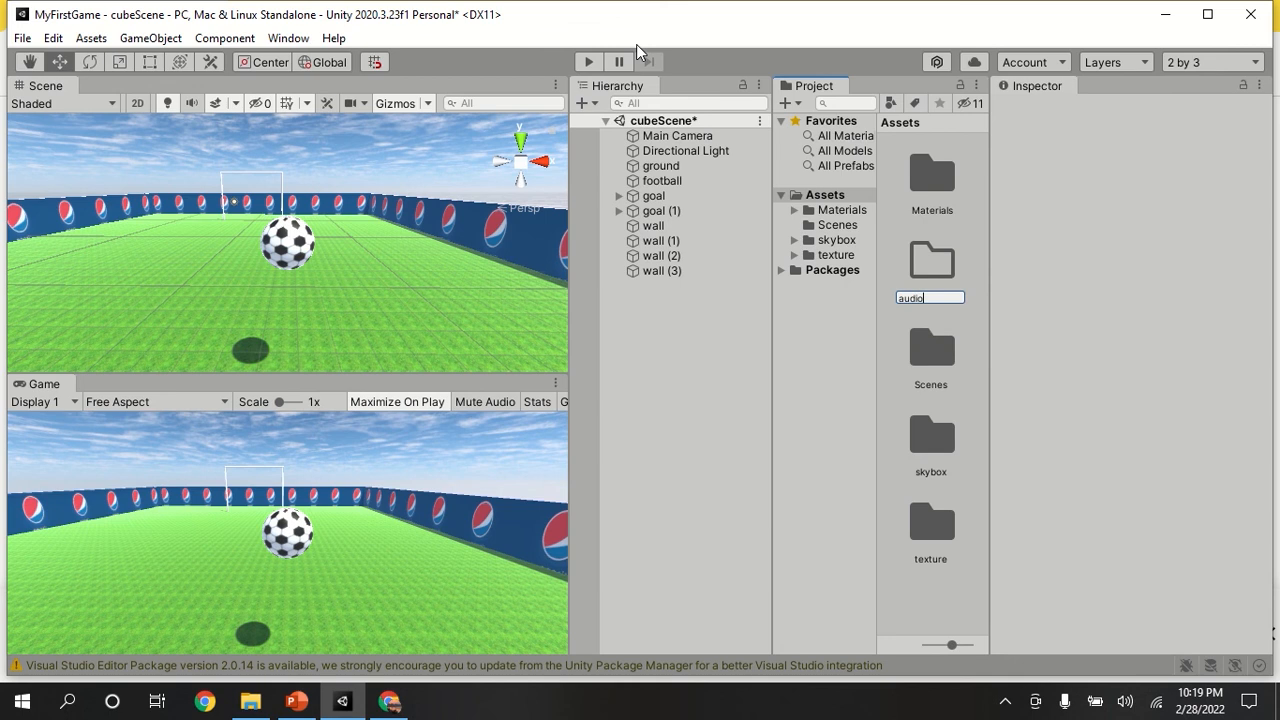
{"action": "key", "text": "Return"}
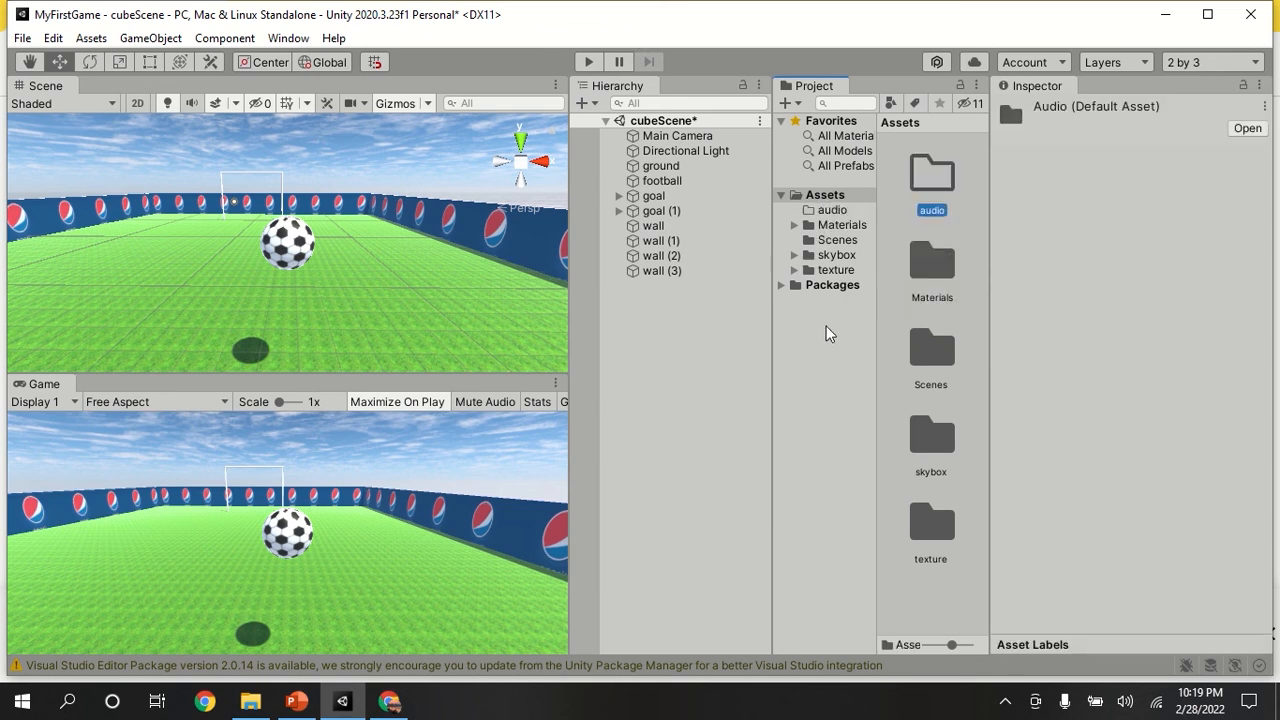
- Import the crowd_audio file from unity_Textures into the audio folder as a new asset
{"action": "left_click", "coordinate": [831, 211]}
{"action": "left_click", "coordinate": [91, 38]}
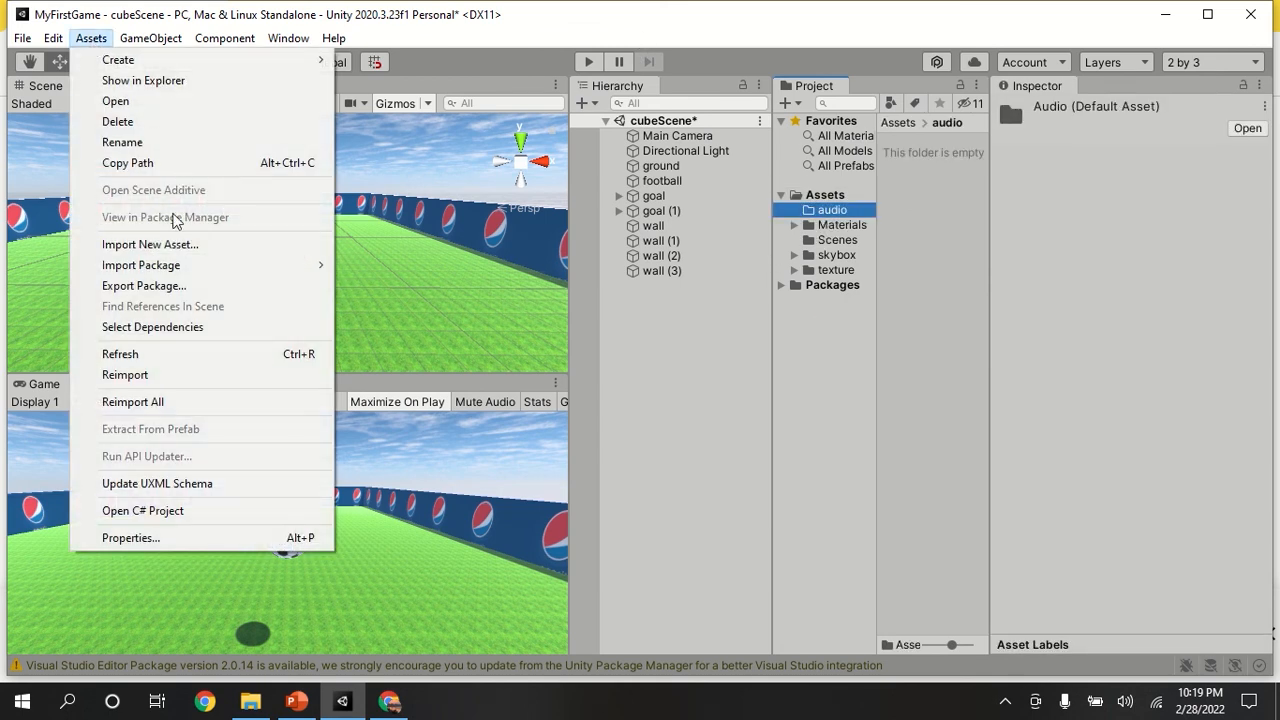
{"action": "left_click", "coordinate": [160, 245]}
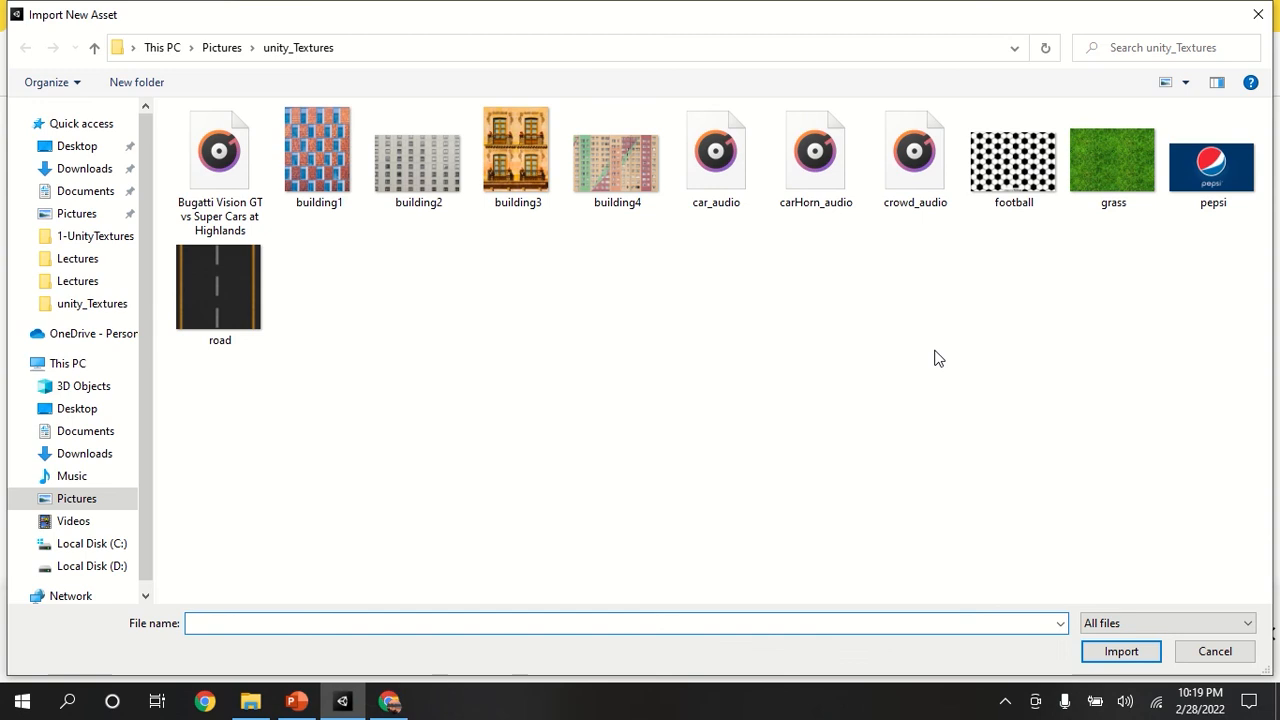
{"action": "left_click", "coordinate": [926, 175]}
{"action": "double_click", "coordinate": [926, 175]}
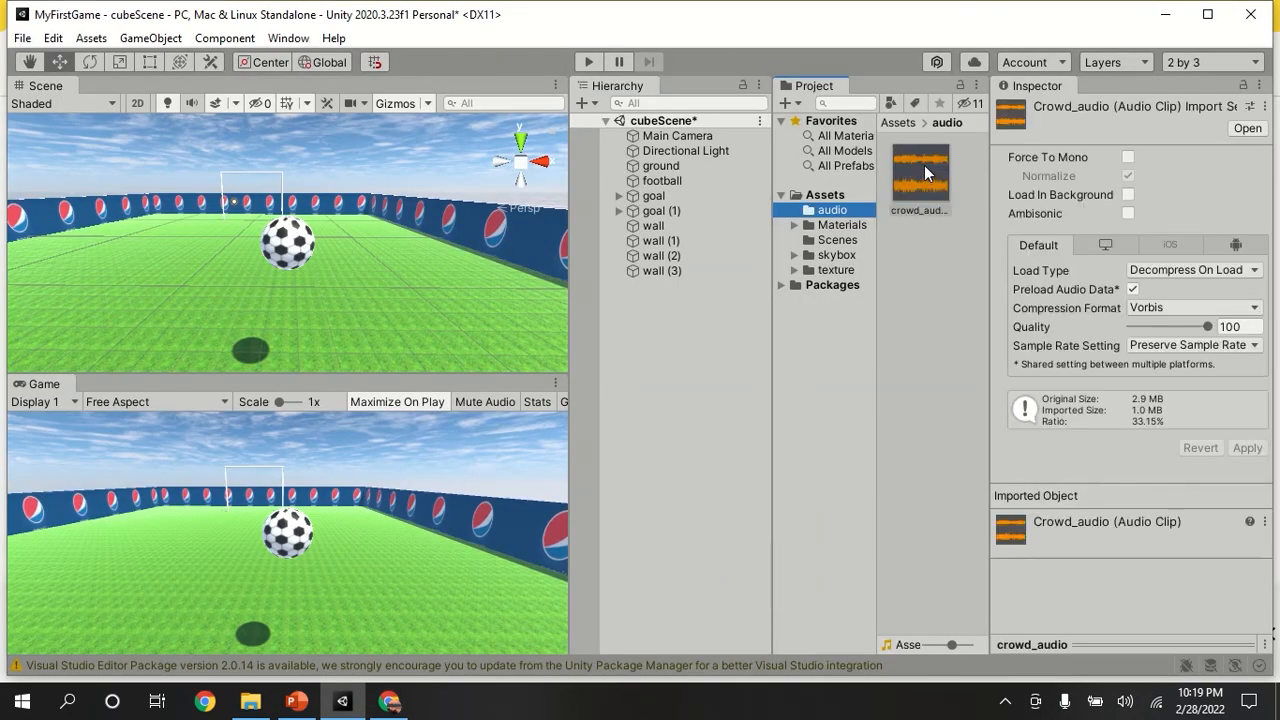
{"action": "left_click", "coordinate": [669, 374]}
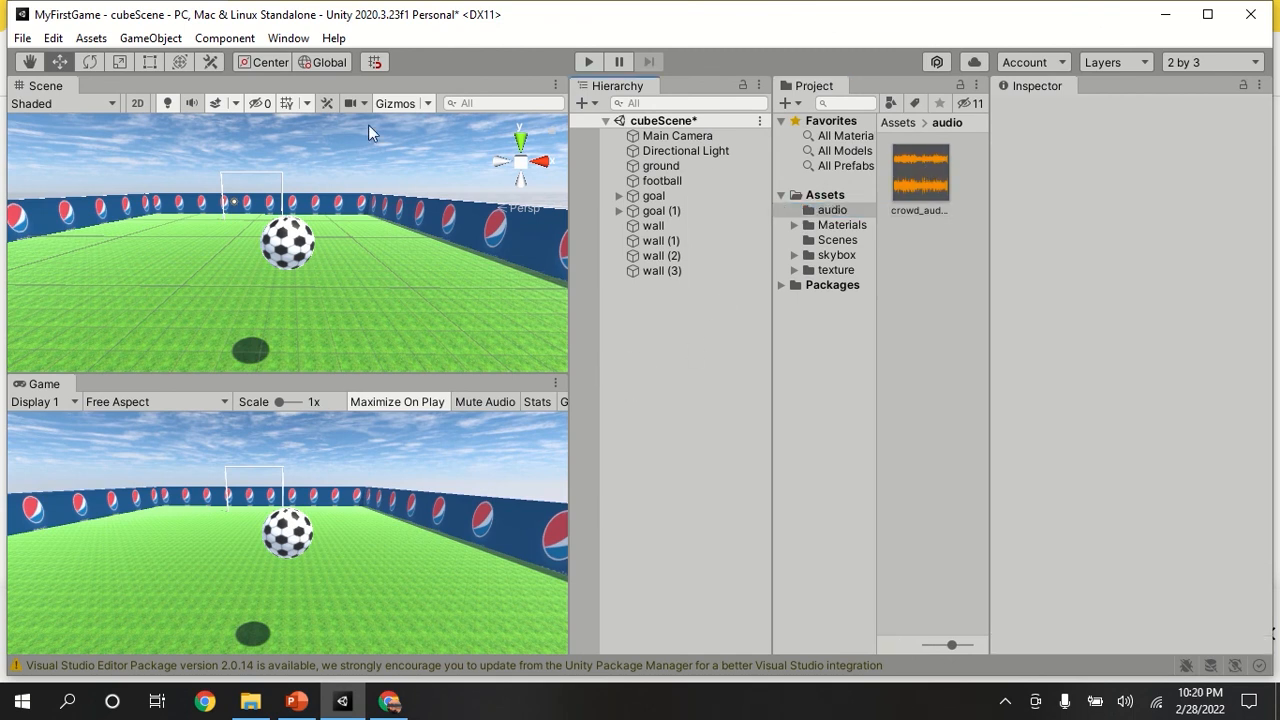
- Create an empty game object in the scene and move it along the X axis to about 7.82
{"action": "left_click", "coordinate": [160, 38]}
{"action": "left_click", "coordinate": [150, 60]}
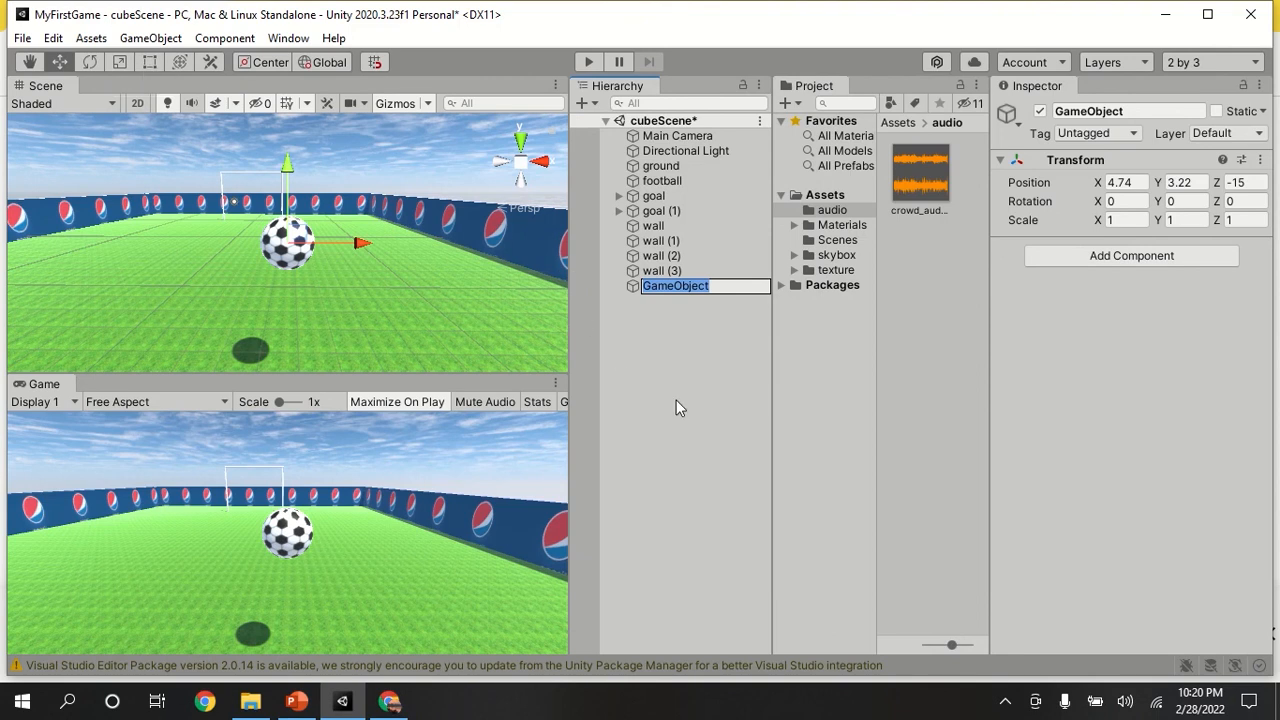
{"action": "left_click", "coordinate": [651, 368]}
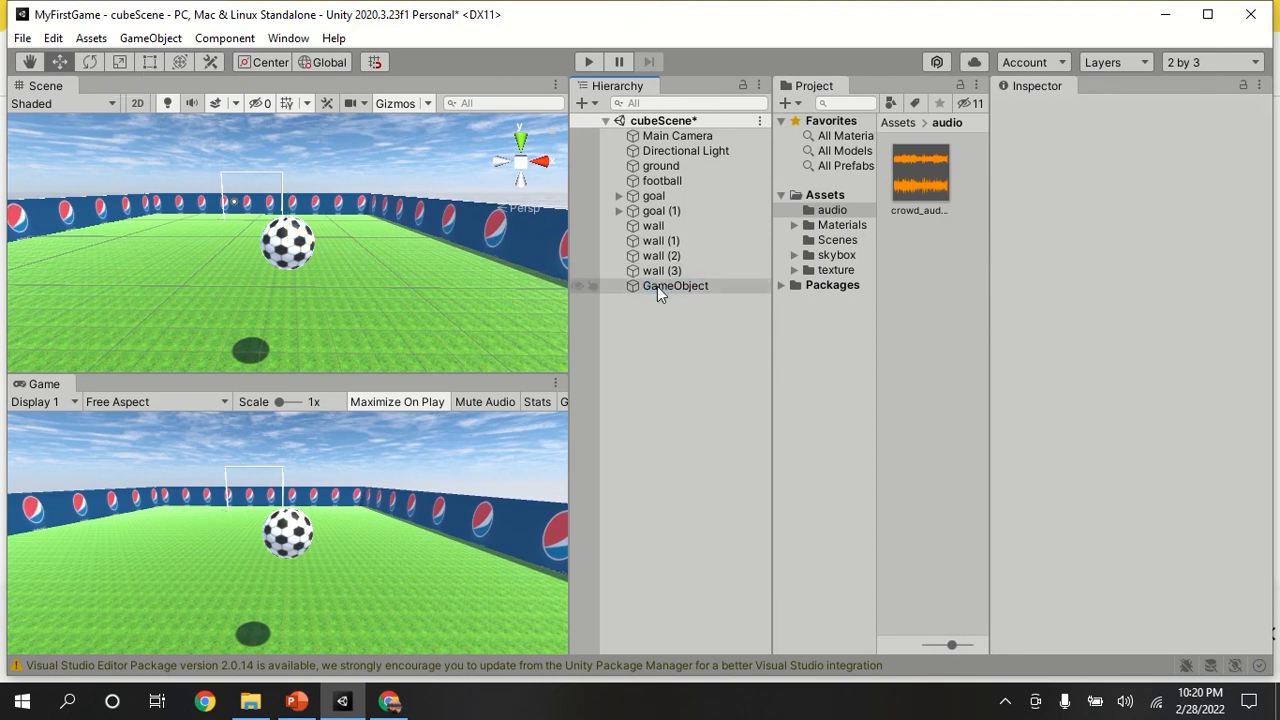
{"action": "double_click", "coordinate": [657, 286]}
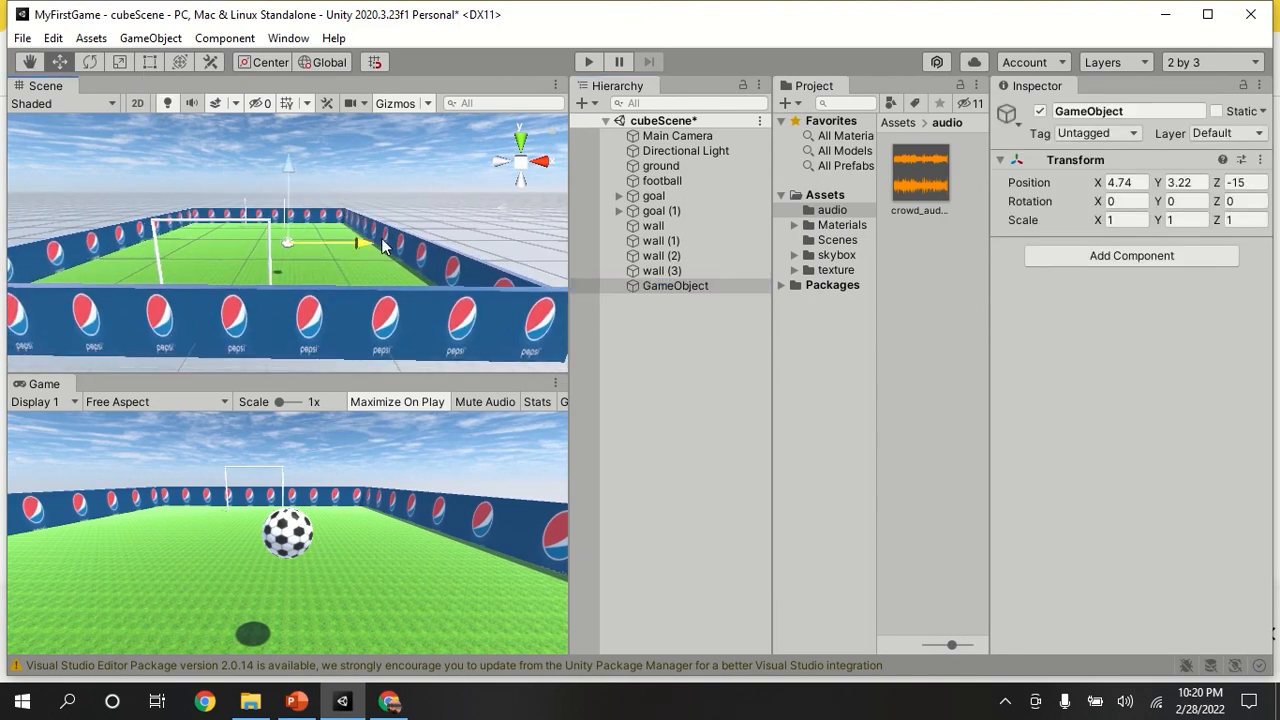
{"action": "left_click_drag", "start_coordinate": [383, 246], "coordinate": [398, 216]}
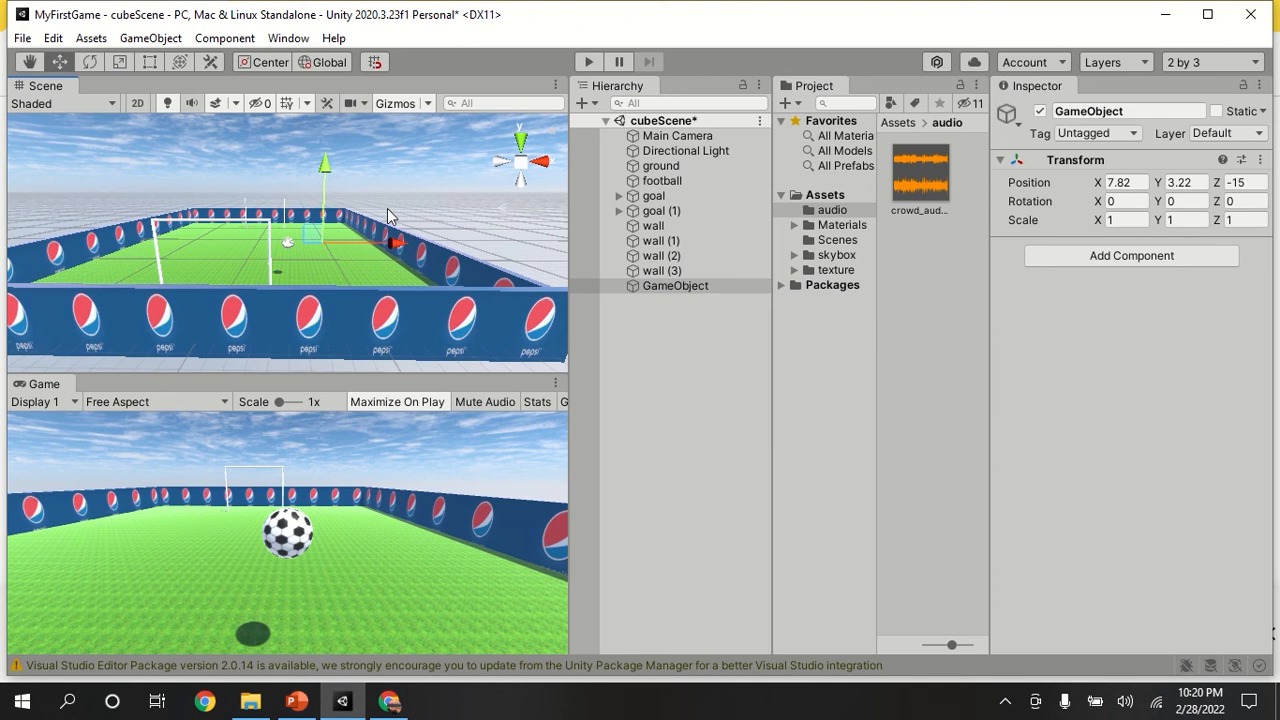
{"action": "left_click", "coordinate": [691, 382]}
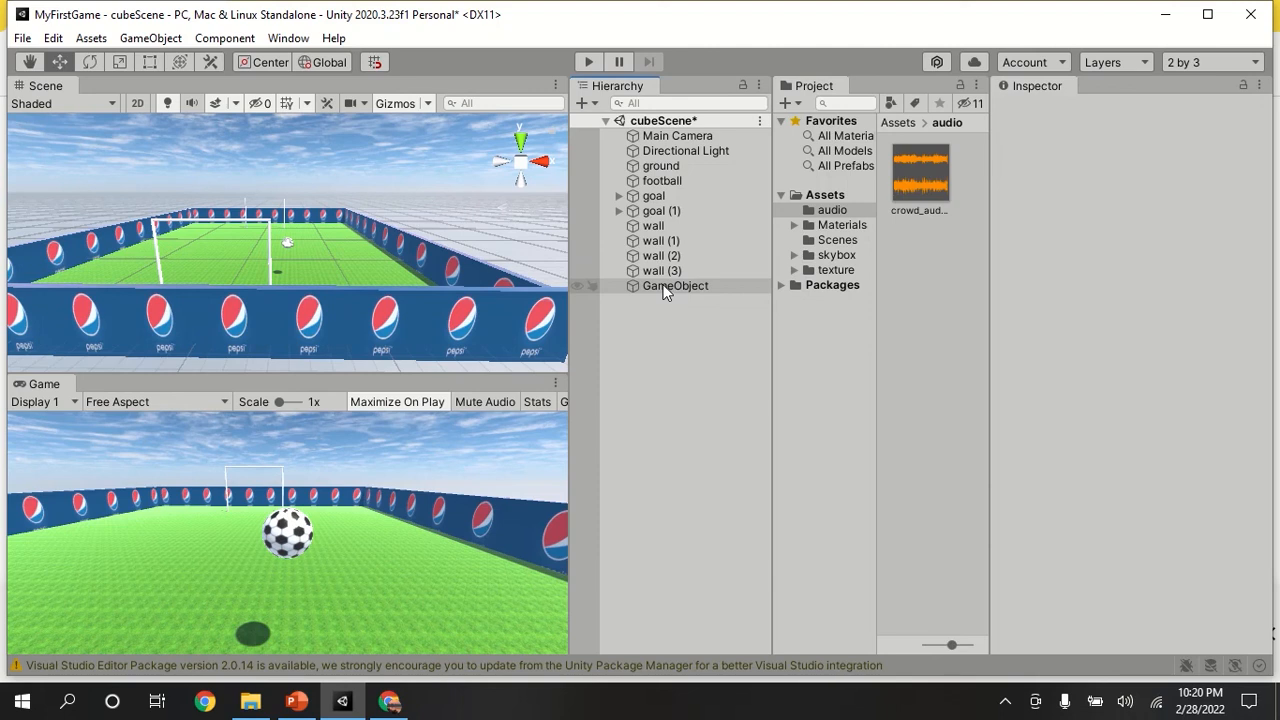
{"action": "left_click", "coordinate": [667, 285]}
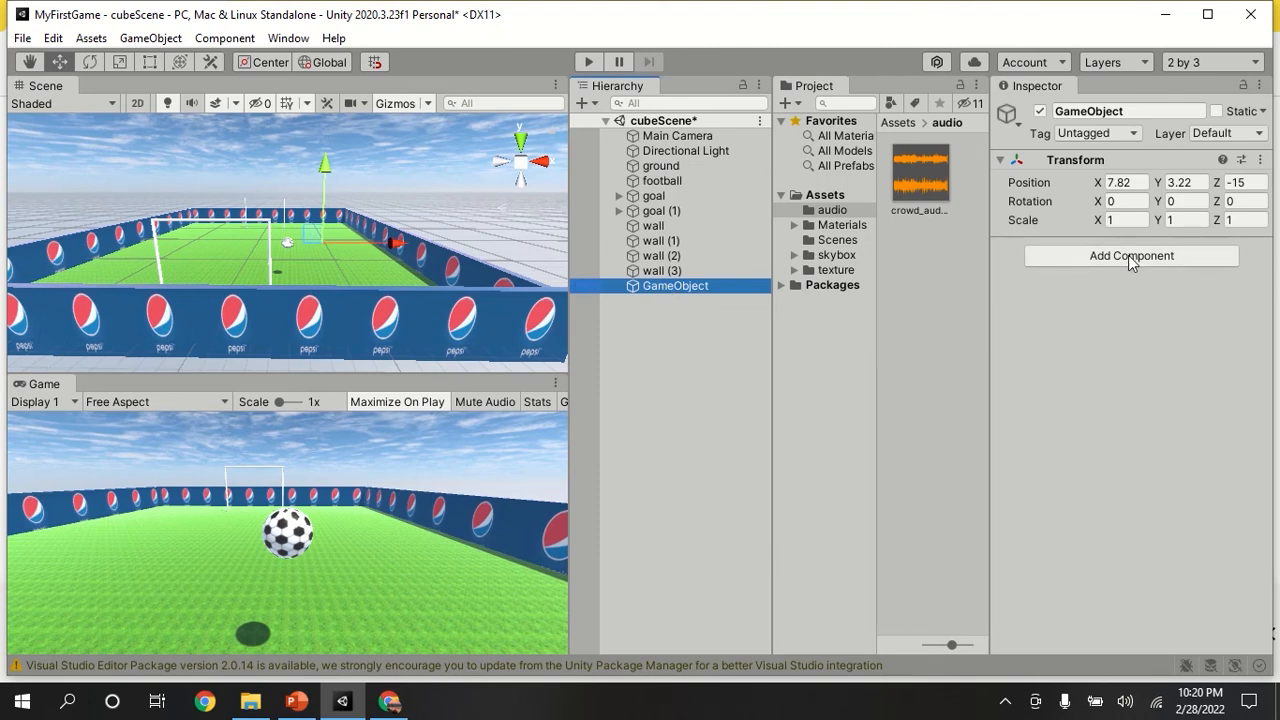
{"action": "left_click", "coordinate": [671, 380]}
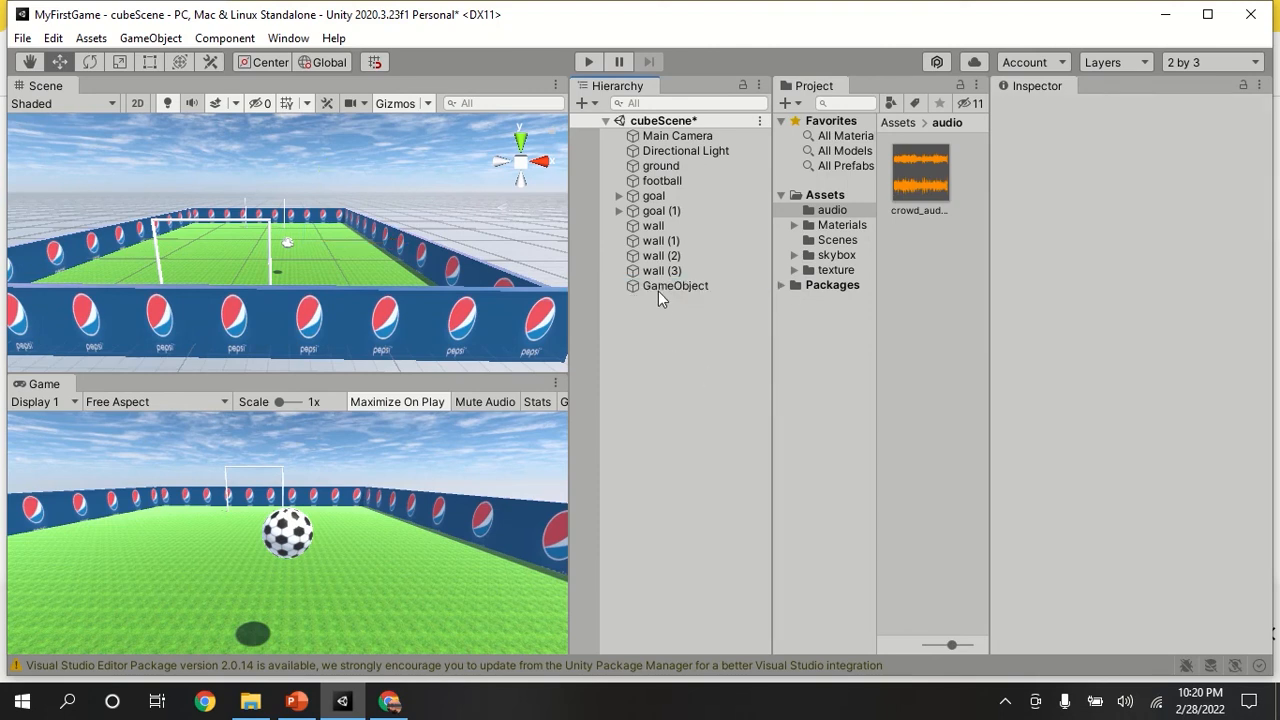
{"action": "left_click", "coordinate": [137, 38]}
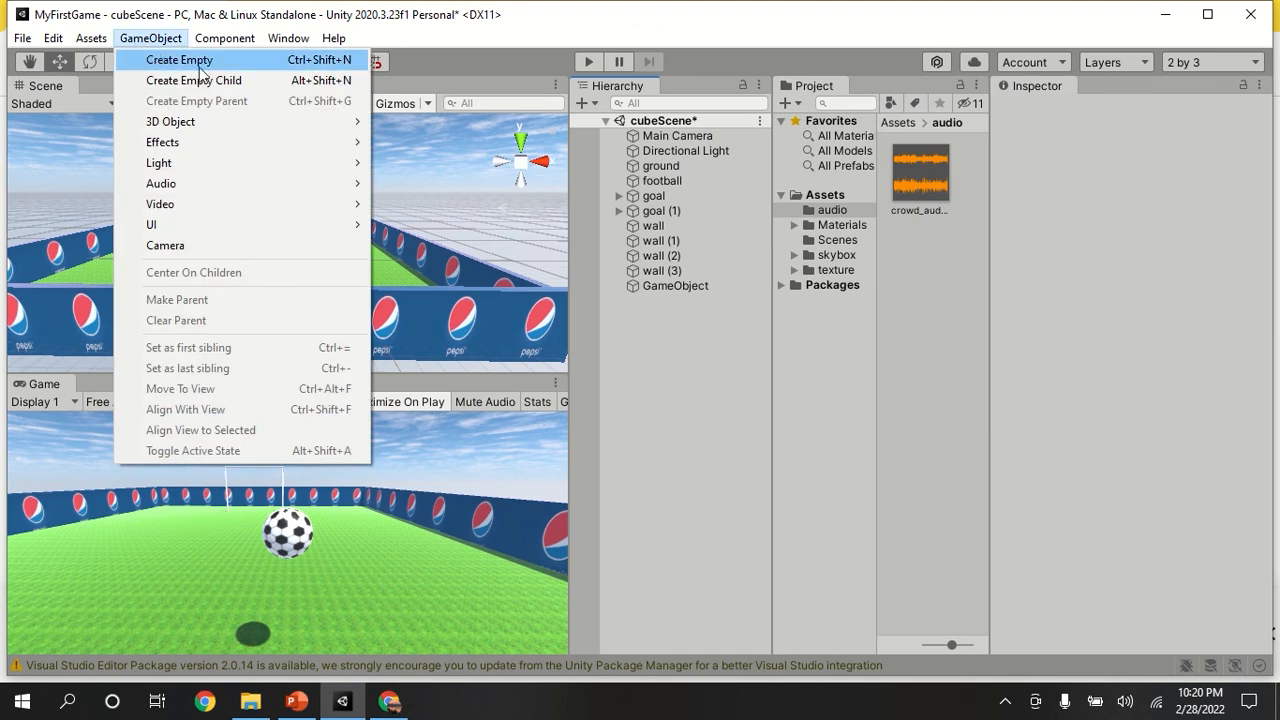
{"action": "left_click", "coordinate": [662, 288]}
- Rename the empty game object as footBallGround
{"action": "left_click", "coordinate": [668, 287]}
{"action": "right_click", "coordinate": [666, 285]}
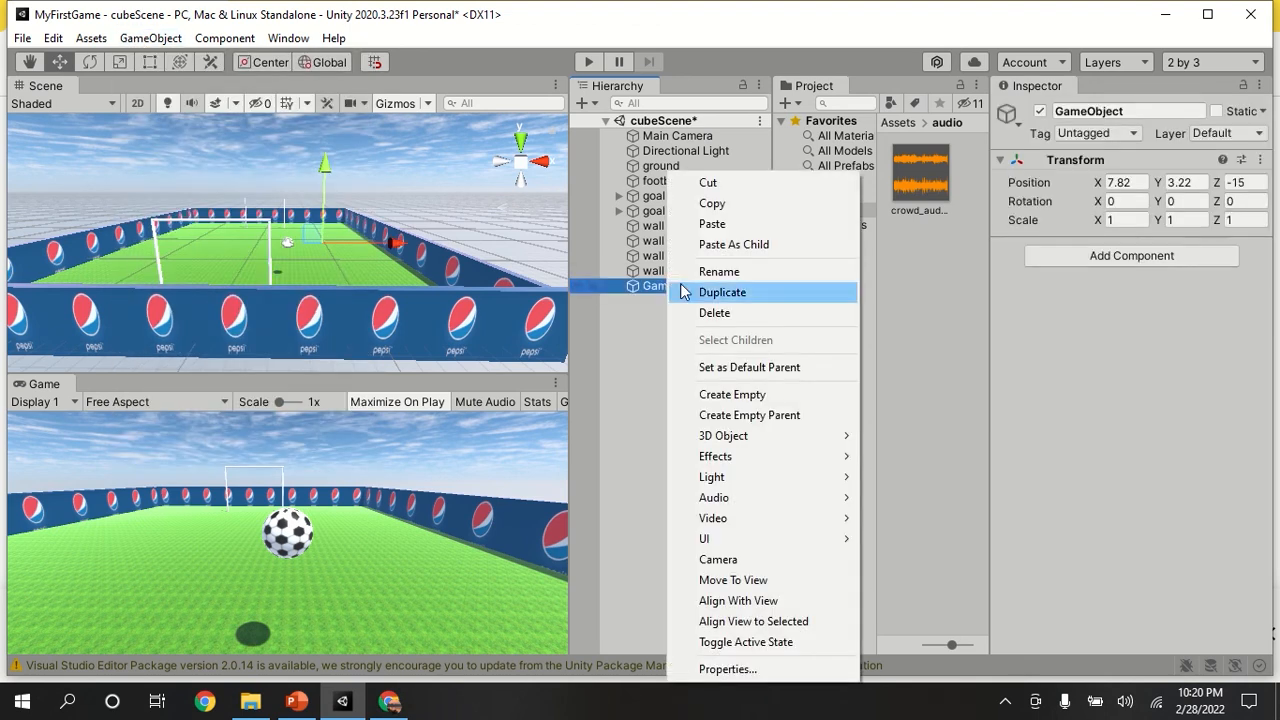
{"action": "left_click", "coordinate": [729, 272]}
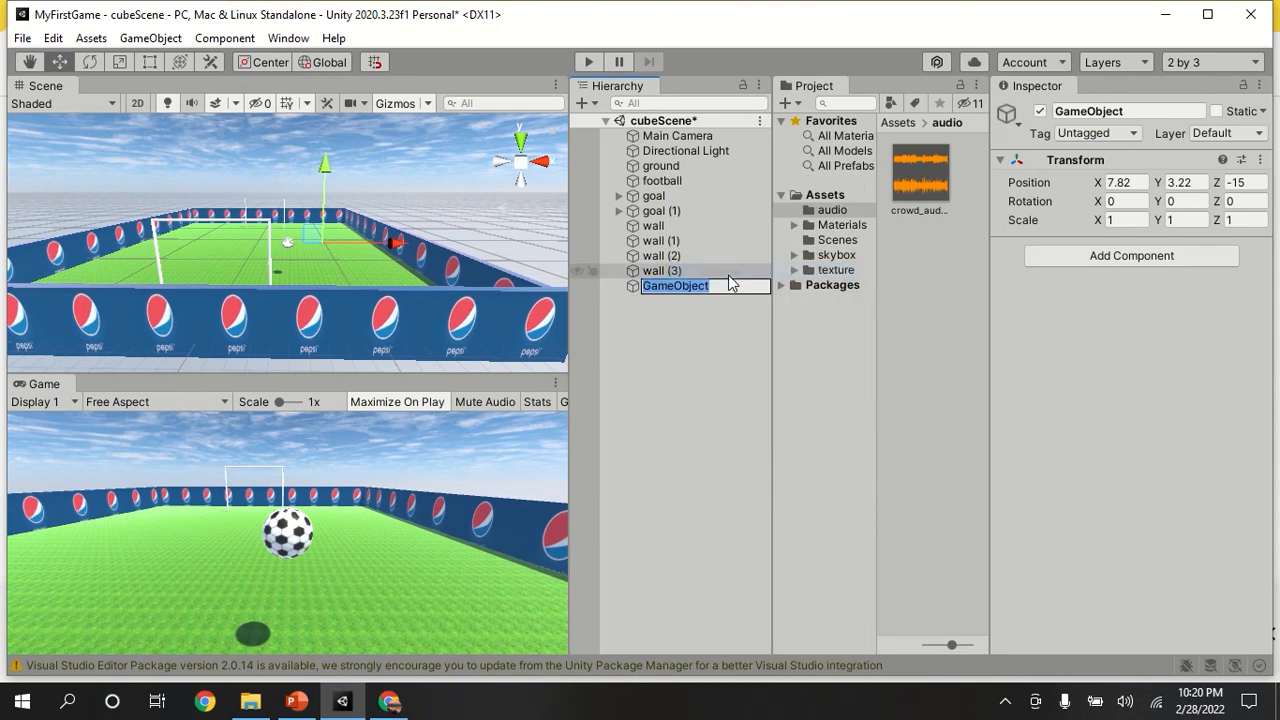
{"action": "type", "text": "fo"}
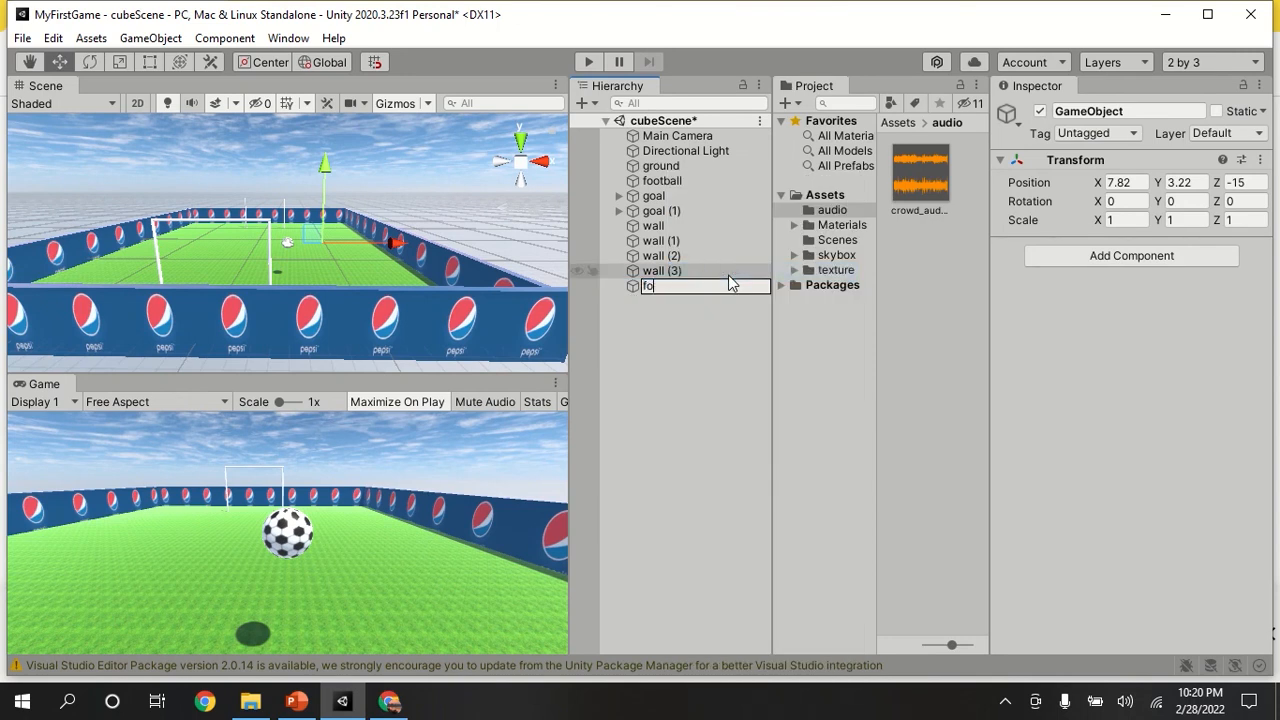
{"action": "type", "text": "otBallGroubd"}
{"action": "key", "text": "BackSpace"}
{"action": "type", "text": "nd"}
{"action": "key", "text": "Return"}
{"action": "left_click", "coordinate": [657, 351]}
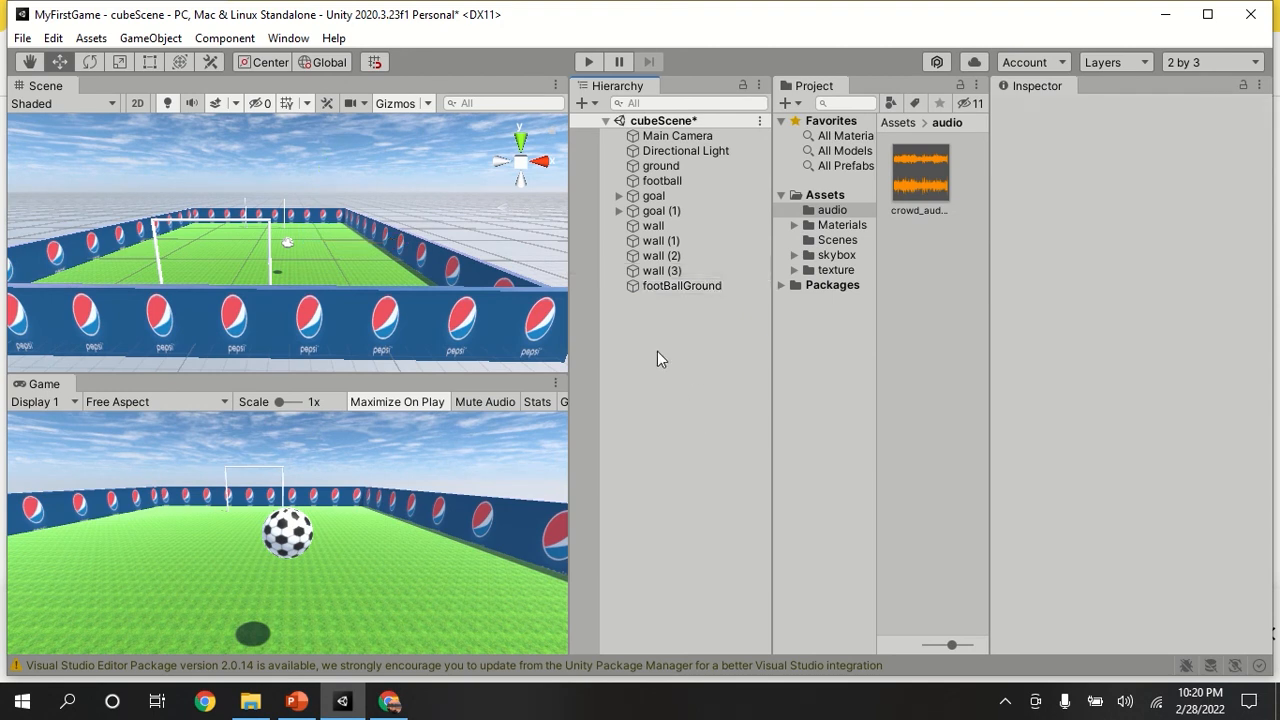
- Make the ground, both goals and all four walls children of footBallGround, and frame the collapsed group in the scene
{"action": "left_click", "coordinate": [667, 286]}
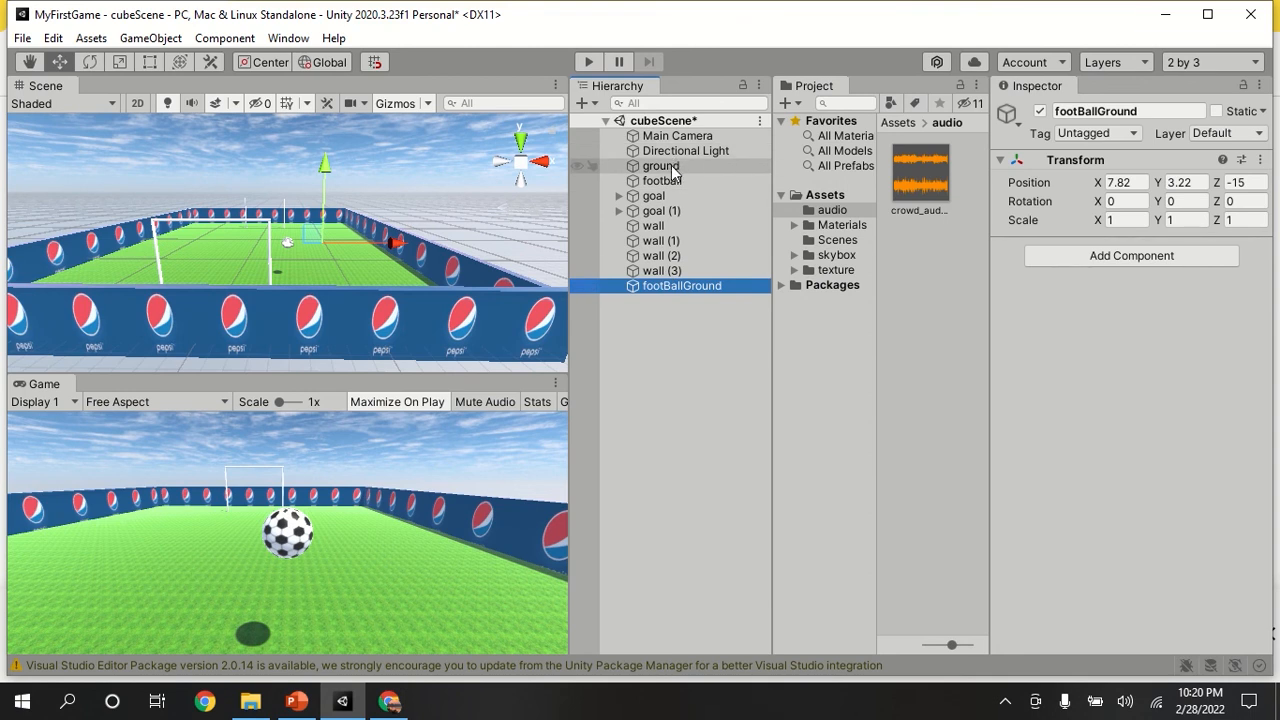
{"action": "left_click_drag", "start_coordinate": [672, 172], "coordinate": [677, 288]}
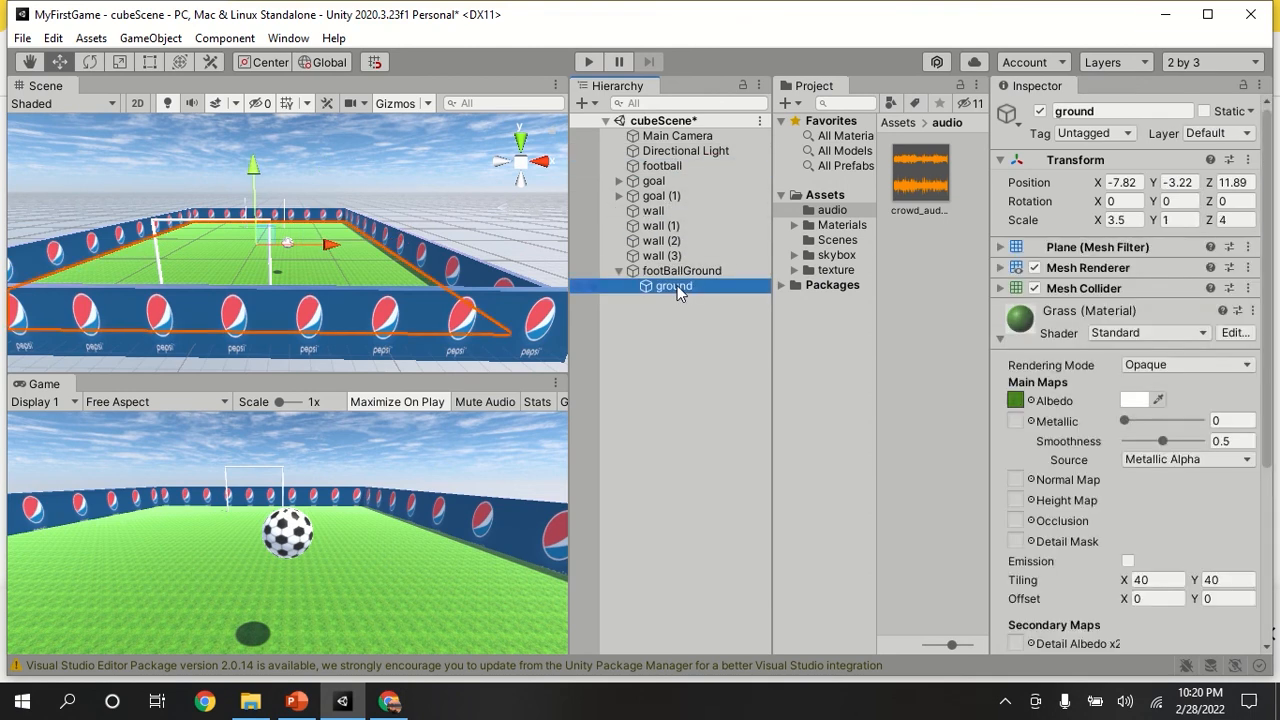
{"action": "left_click", "coordinate": [655, 182]}
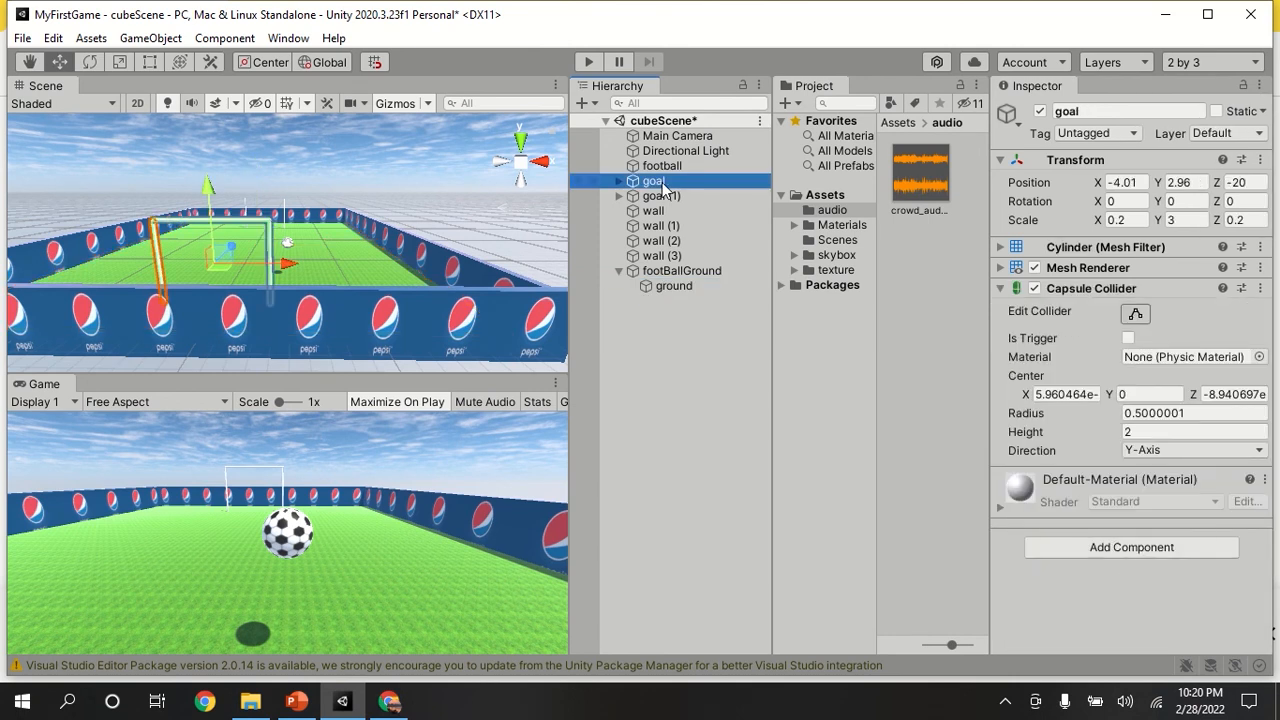
{"action": "key", "text": "shift+Down"}
{"action": "key", "text": "shift+Down"}
{"action": "key", "text": "shift+Down"}
{"action": "key", "text": "shift+Down"}
{"action": "key", "text": "shift+Down"}
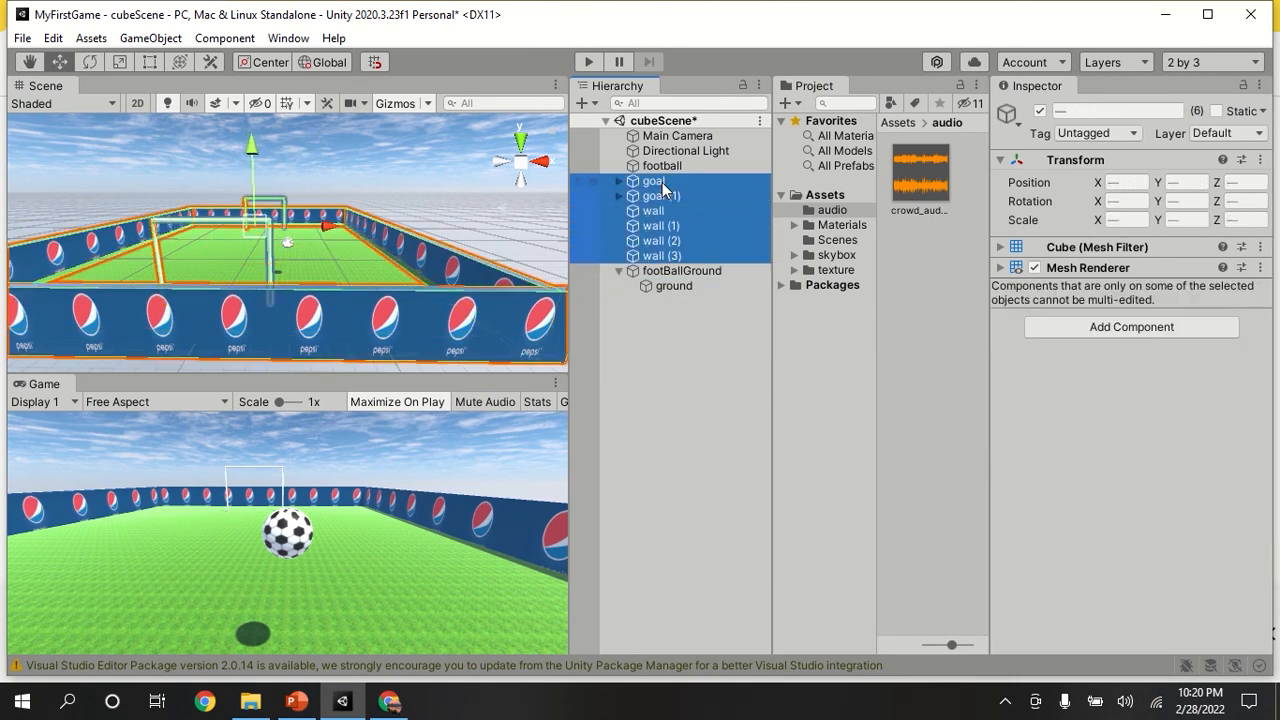
{"action": "left_click_drag", "start_coordinate": [664, 197], "coordinate": [678, 272]}
{"action": "left_click", "coordinate": [693, 418]}
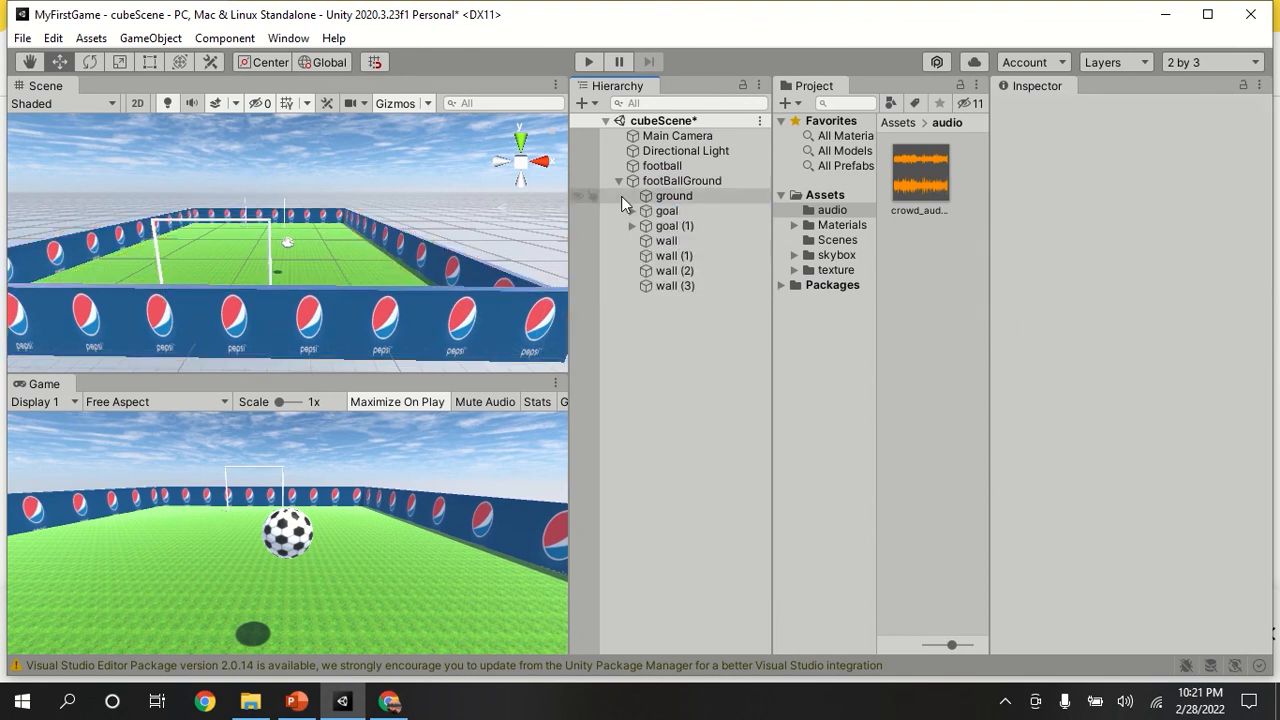
{"action": "left_click", "coordinate": [619, 181]}
{"action": "double_click", "coordinate": [652, 184]}
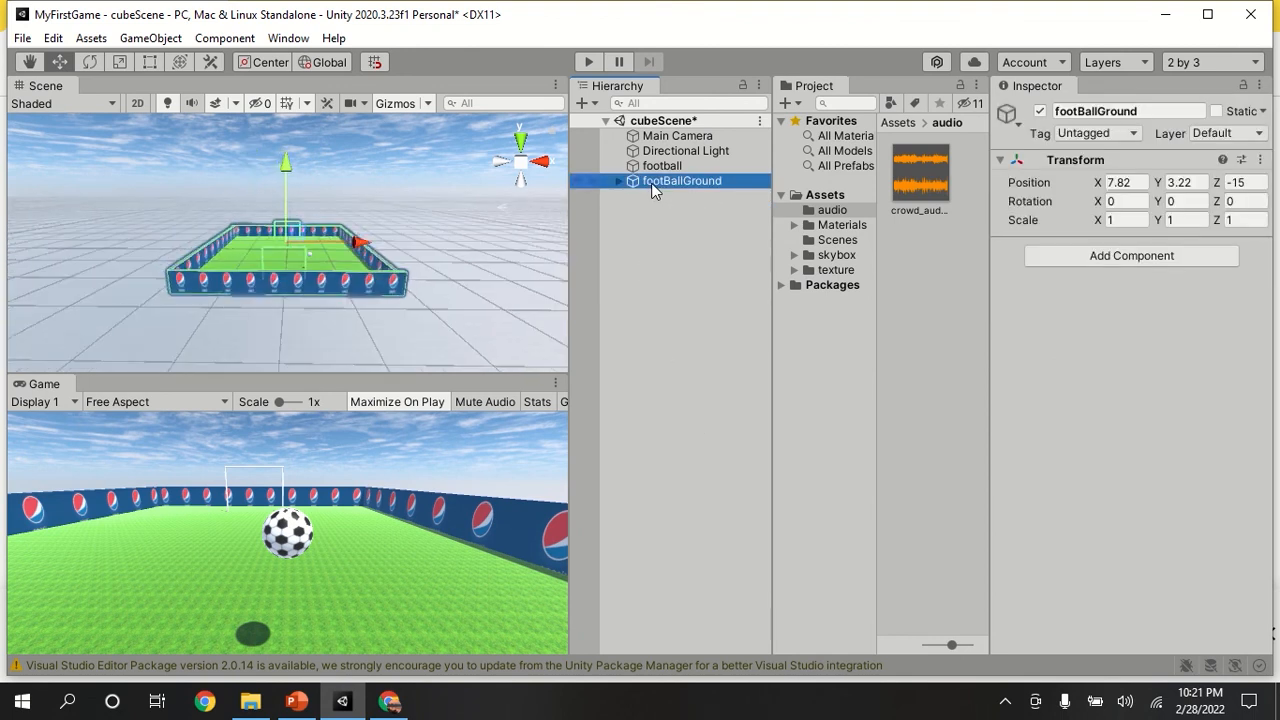
- Move footBallGround along the X axis to about 10.3 and expand its child objects in the hierarchy
{"action": "mouse_move", "coordinate": [360, 248]}
{"action": "left_mouse_down"}
{"action": "mouse_move", "coordinate": [540, 228]}
{"action": "mouse_move", "coordinate": [326, 240]}
{"action": "mouse_move", "coordinate": [470, 150]}
{"action": "mouse_move", "coordinate": [368, 238]}
{"action": "left_mouse_up"}
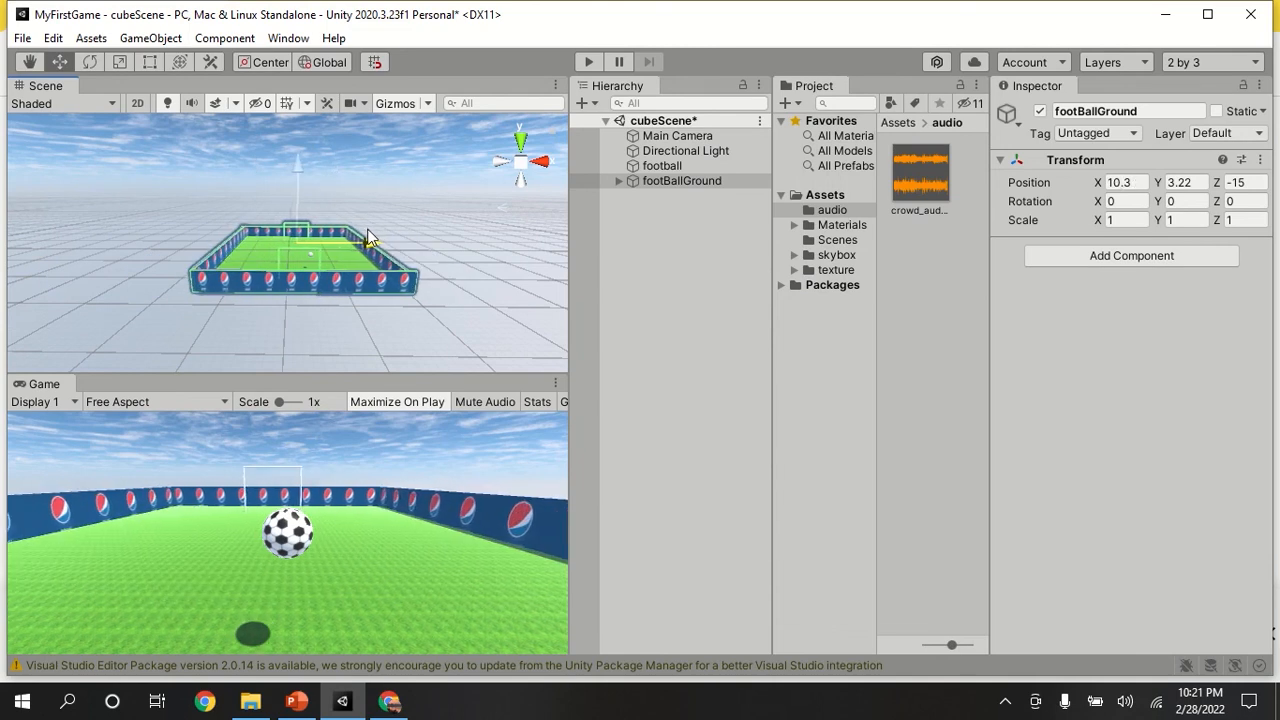
{"action": "left_click", "coordinate": [662, 258]}
{"action": "left_click", "coordinate": [664, 182]}
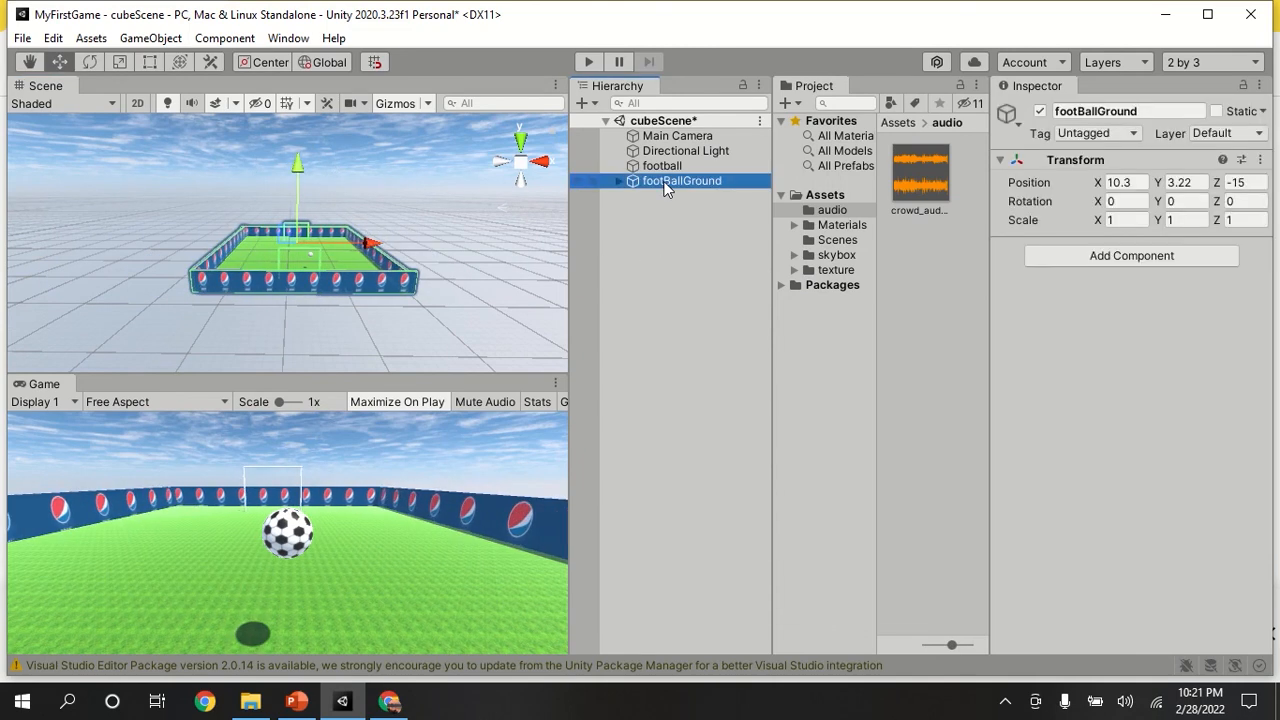
{"action": "left_click", "coordinate": [619, 182]}
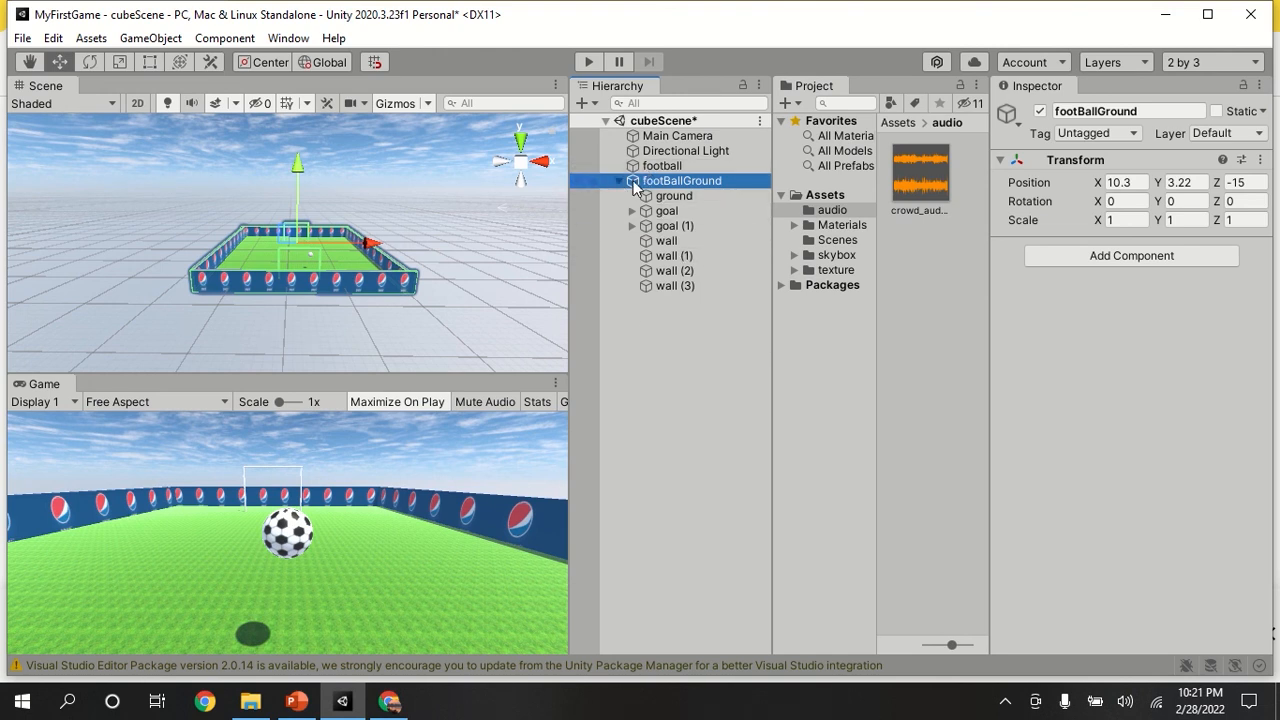
{"action": "left_click", "coordinate": [755, 350]}
- Add an Audio Source component to the footBallGround object
{"action": "left_click", "coordinate": [682, 181]}
{"action": "left_click", "coordinate": [1146, 257]}
{"action": "type", "text": "a"}
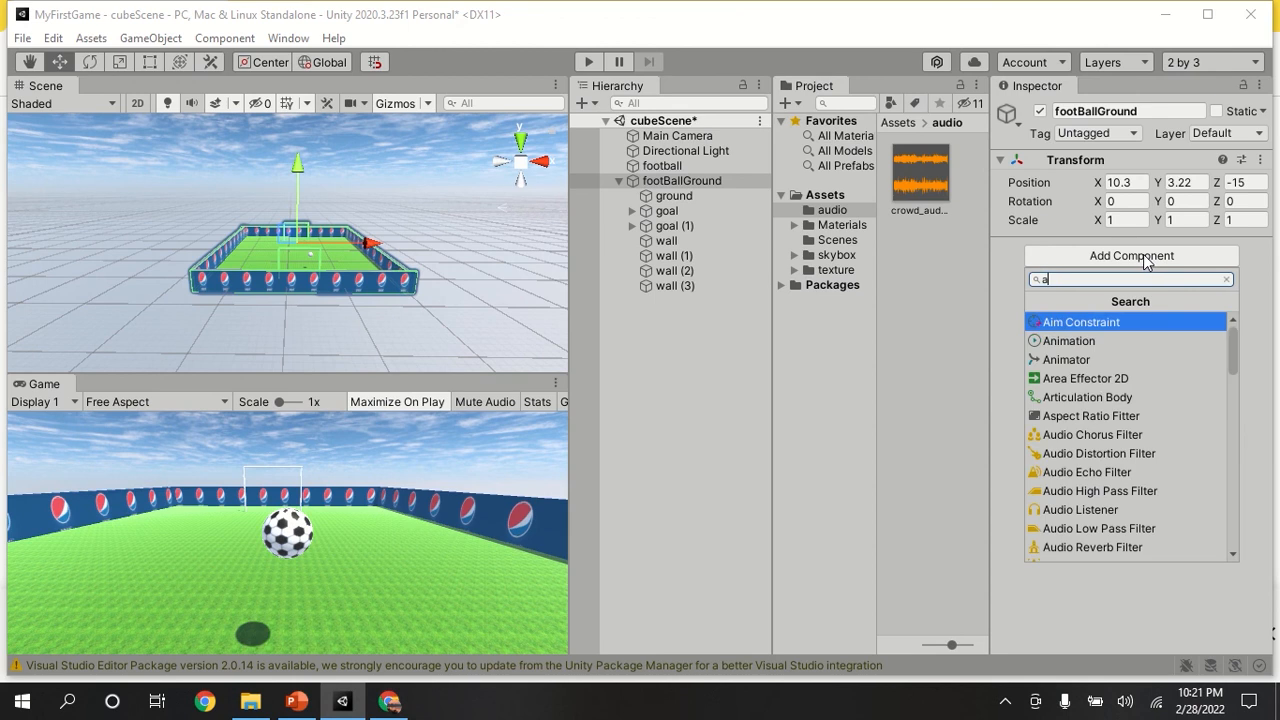
{"action": "type", "text": "udi"}
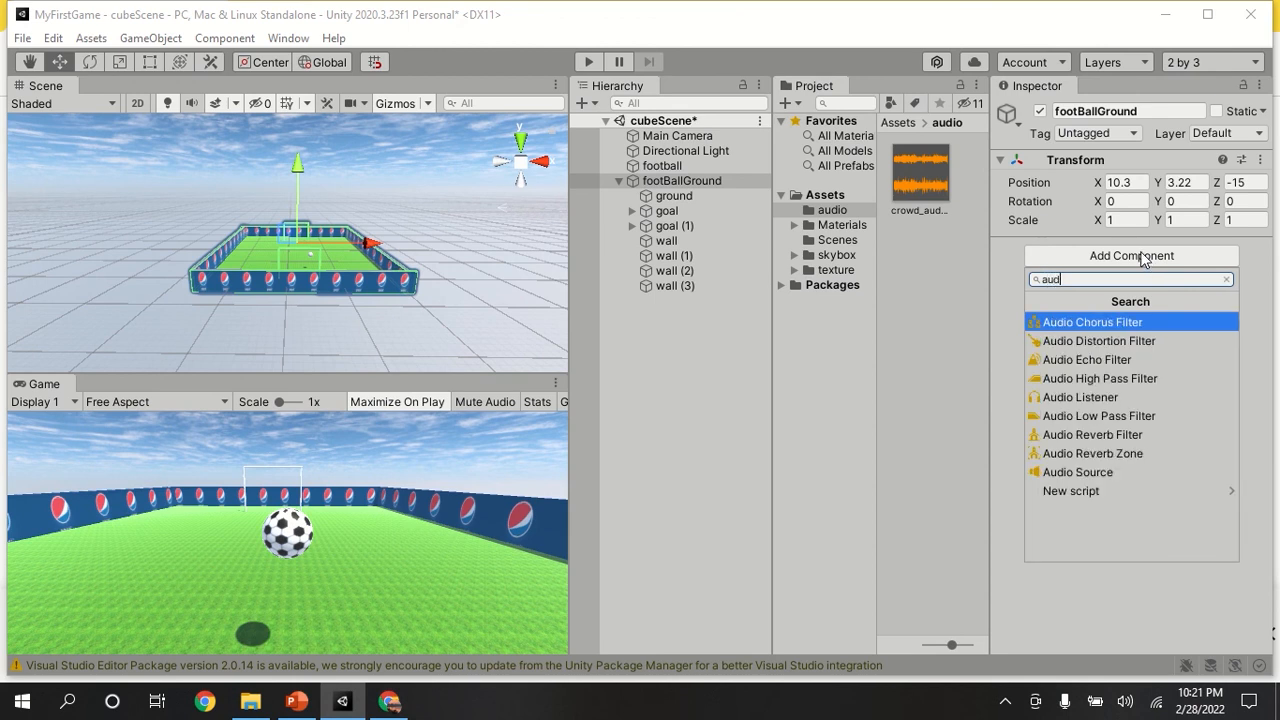
{"action": "left_click", "coordinate": [1101, 471]}
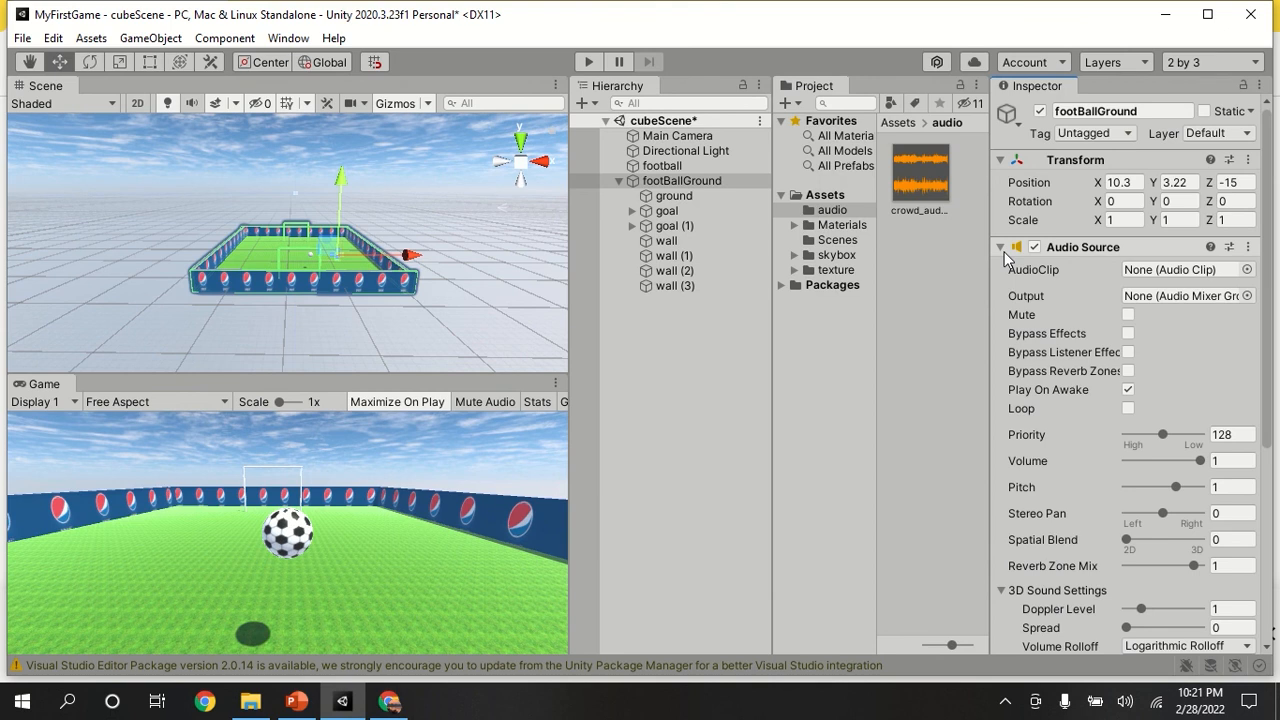
- Assign crowd_audio as the Audio Source's clip on footBallGround and enable Loop
{"action": "left_click_drag", "start_coordinate": [920, 178], "coordinate": [1152, 279]}
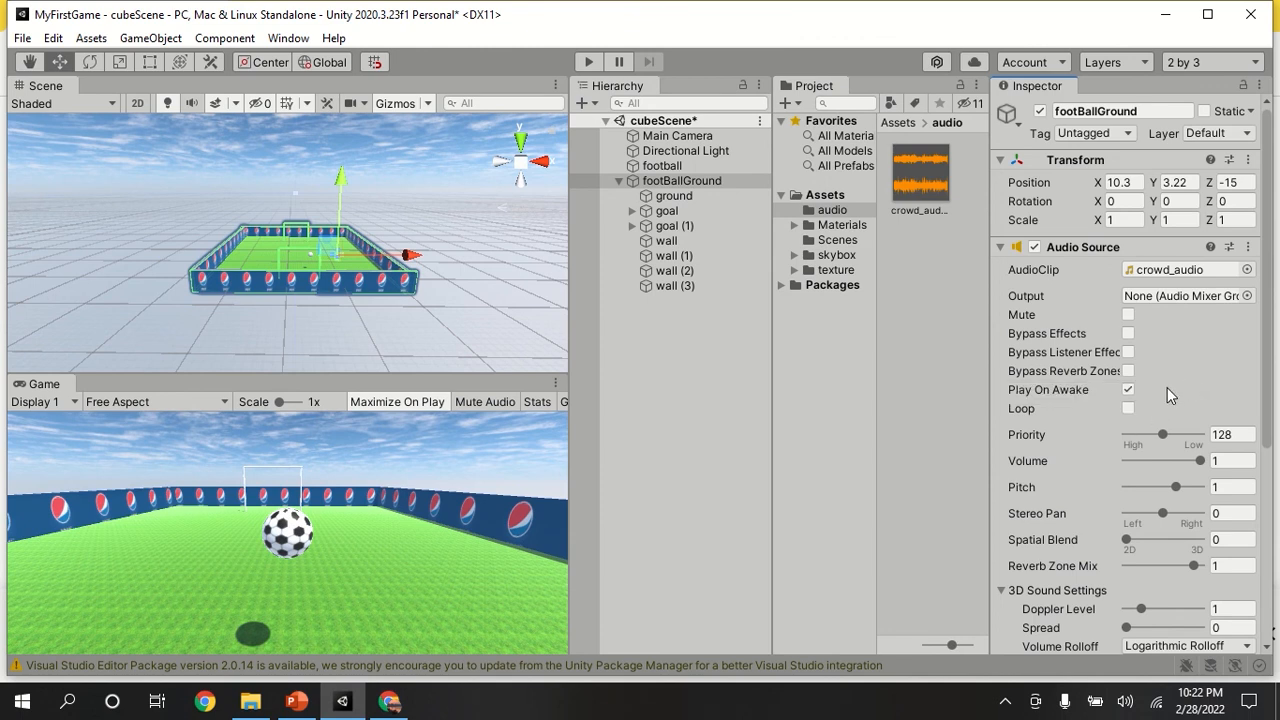
{"action": "left_click", "coordinate": [1128, 408]}
- Run the scene in Play mode to test the crowd audio and bouncing ball, and stop it
{"action": "mouse_move", "coordinate": [401, 6]}
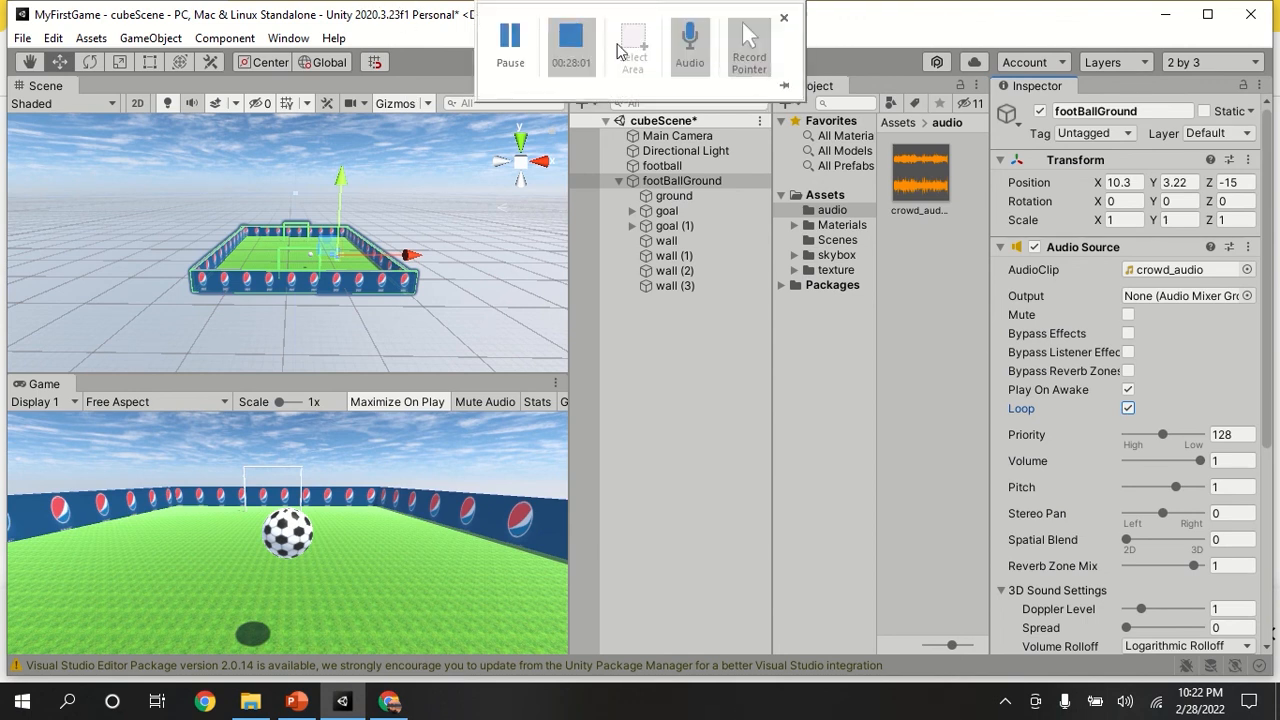
{"action": "left_click", "coordinate": [588, 62]}
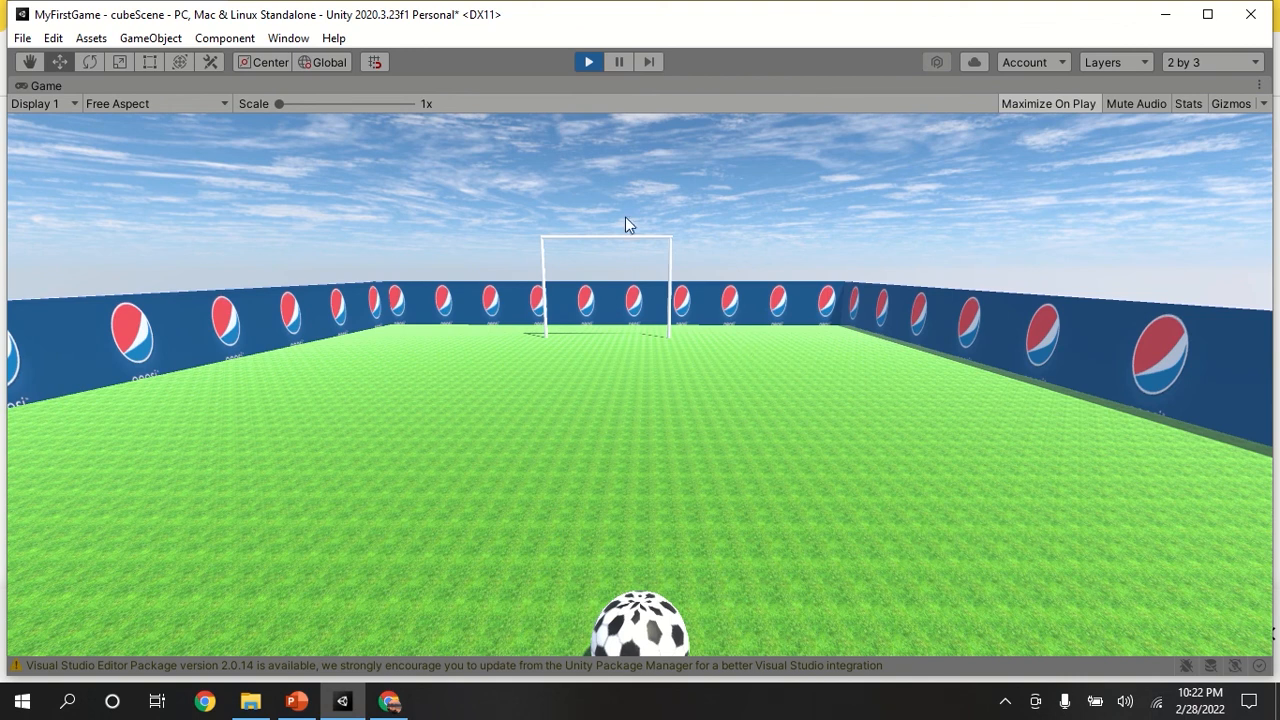
{"action": "left_click", "coordinate": [590, 61]}
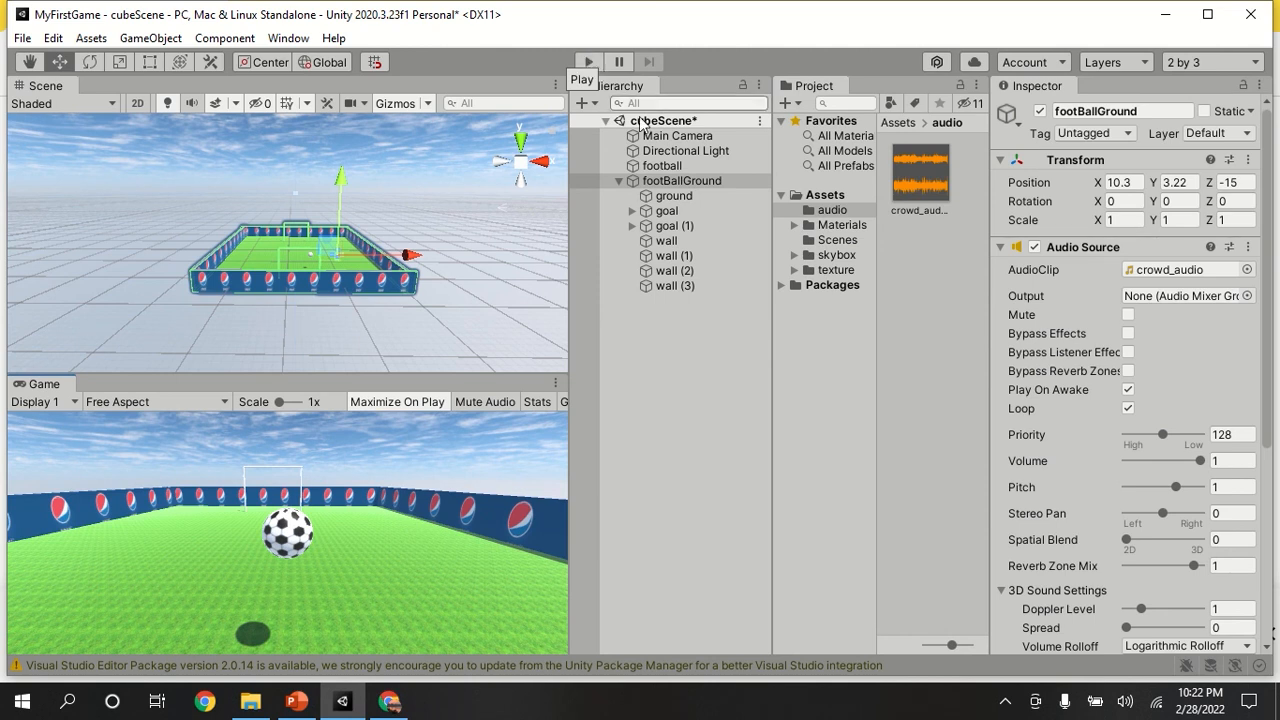
{"action": "mouse_move", "coordinate": [580, 8]}
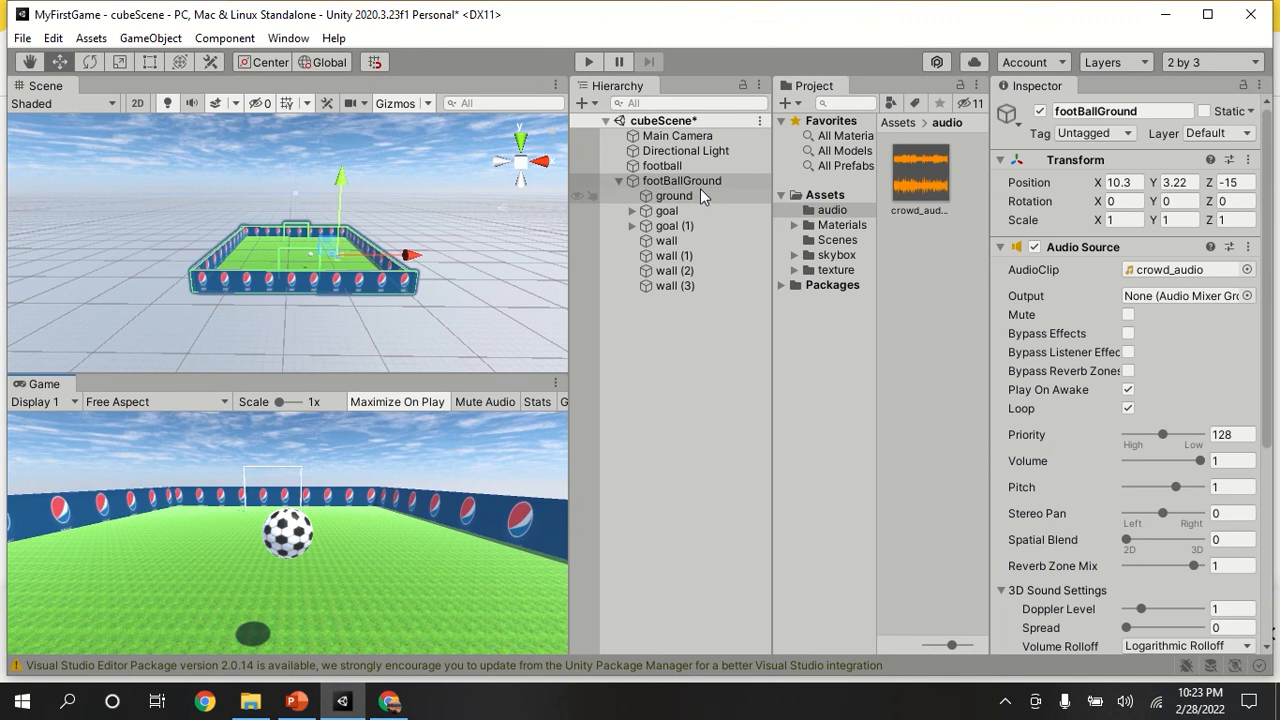
- Frame the football in the Scene view with the far goal behind it and align the Main Camera with that view
{"action": "scroll", "coordinate": [255, 295], "scroll_direction": "up", "scroll_amount": 3}
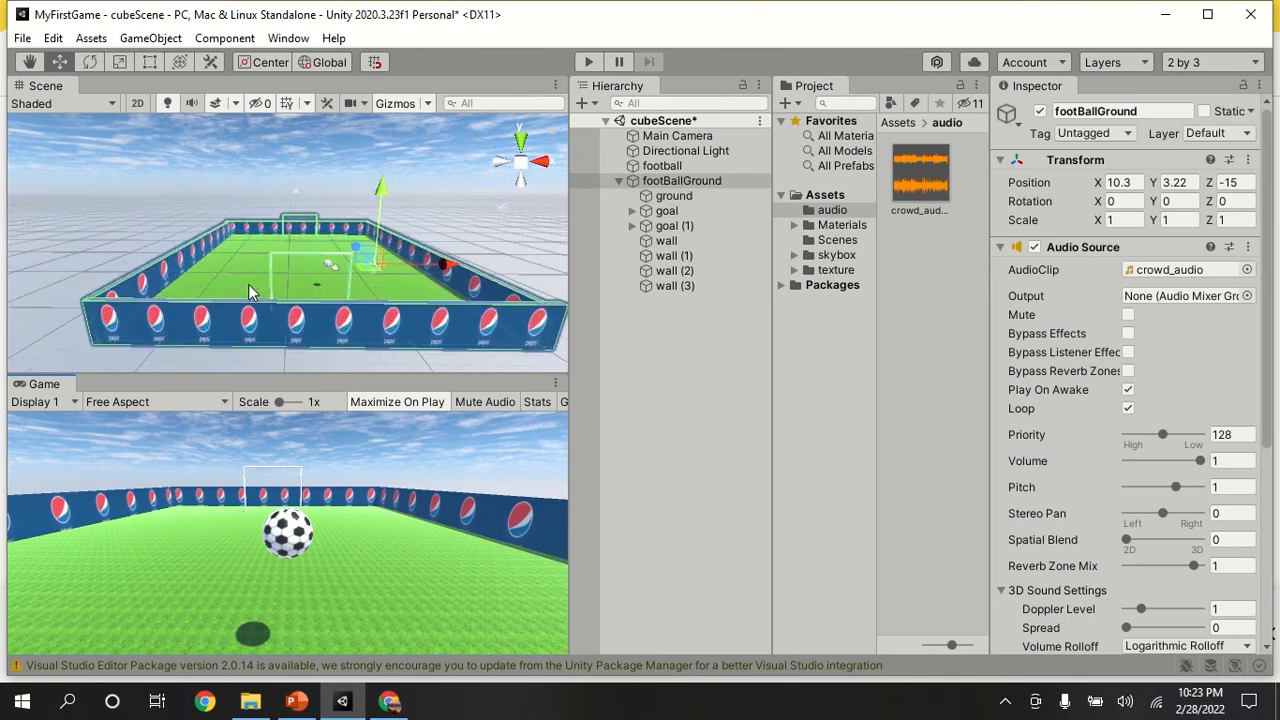
{"action": "scroll", "coordinate": [250, 292], "scroll_direction": "up", "scroll_amount": 4}
{"action": "mouse_move", "coordinate": [585, 66]}
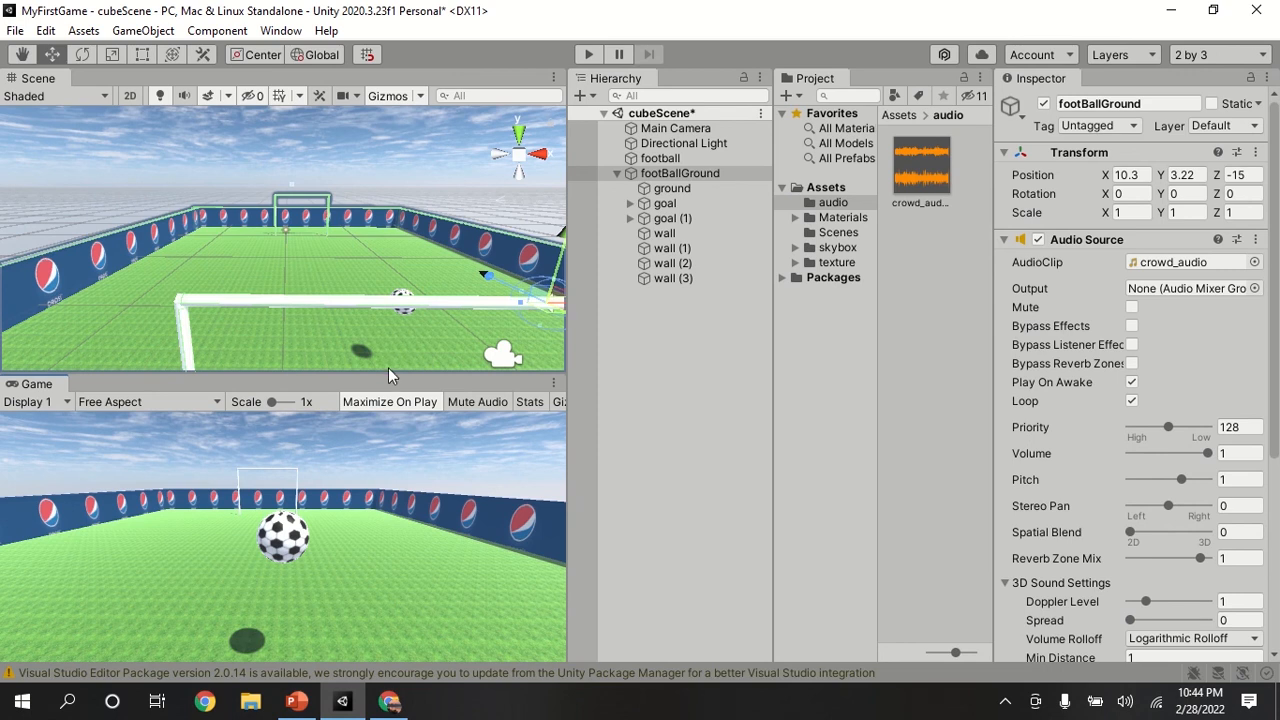
{"action": "double_click", "coordinate": [660, 159]}
{"action": "scroll", "coordinate": [443, 234], "scroll_direction": "down", "scroll_amount": 2}
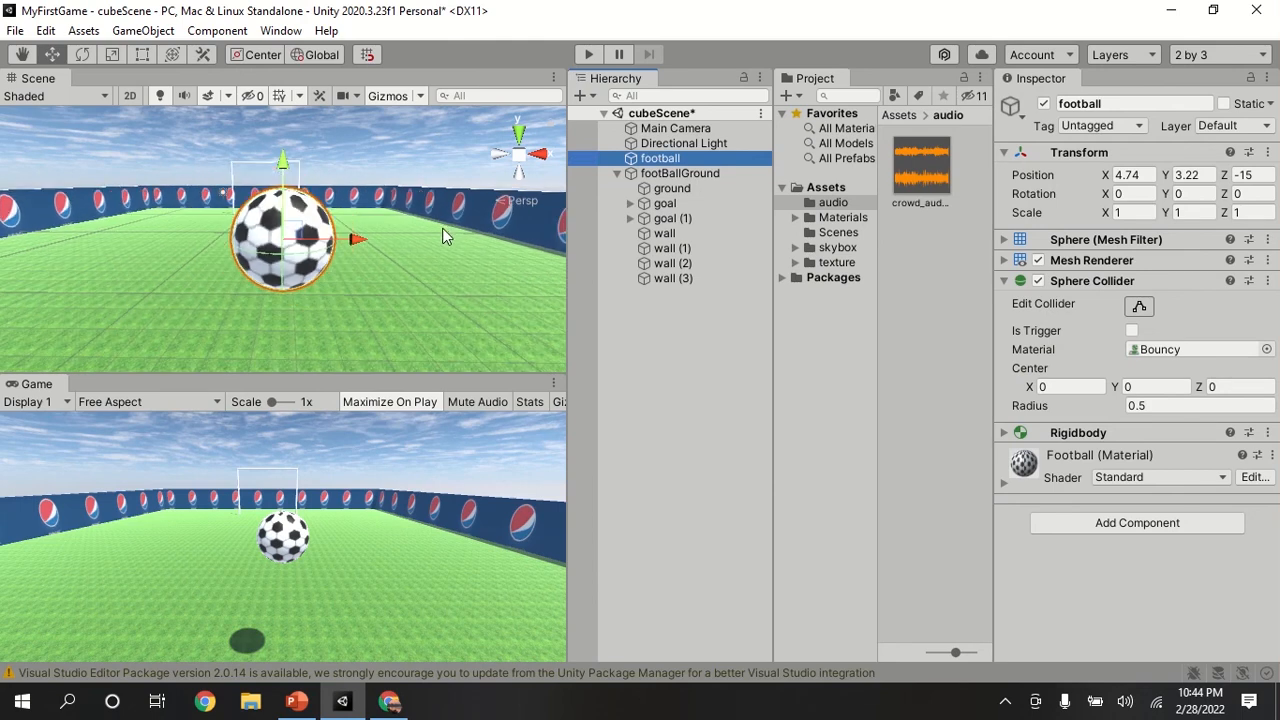
{"action": "right_click", "coordinate": [710, 131]}
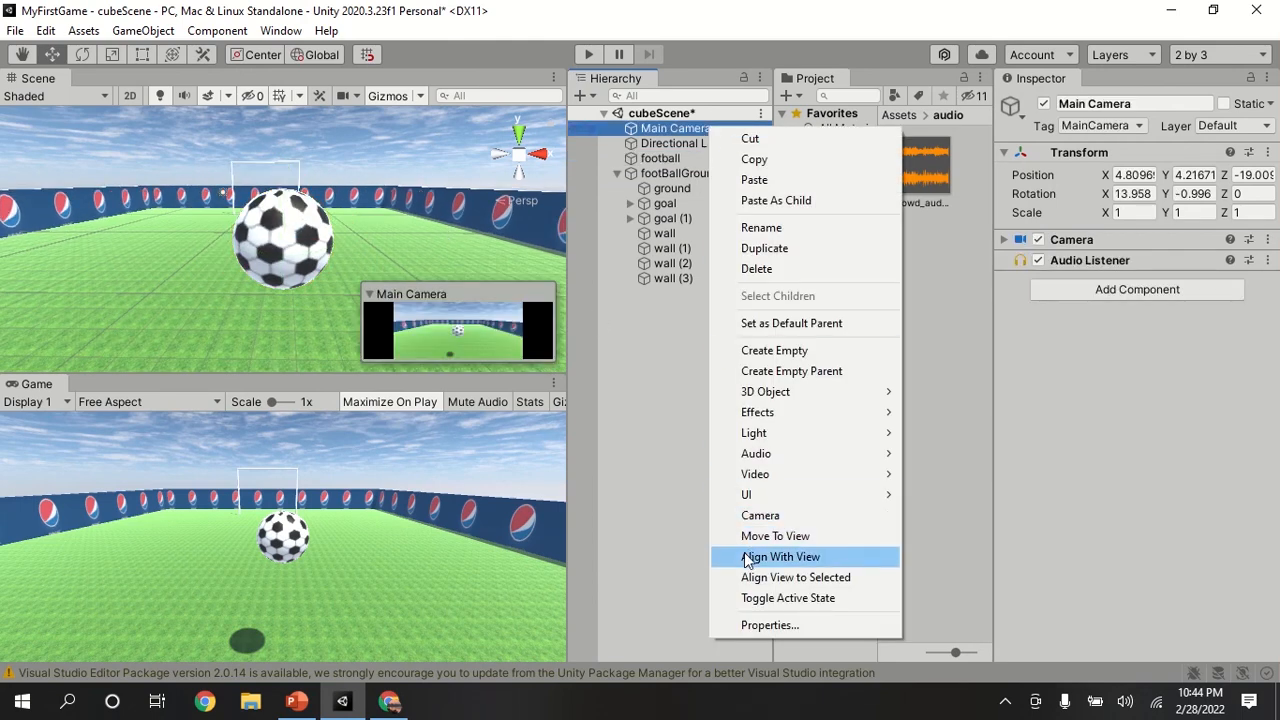
{"action": "left_click", "coordinate": [780, 556]}
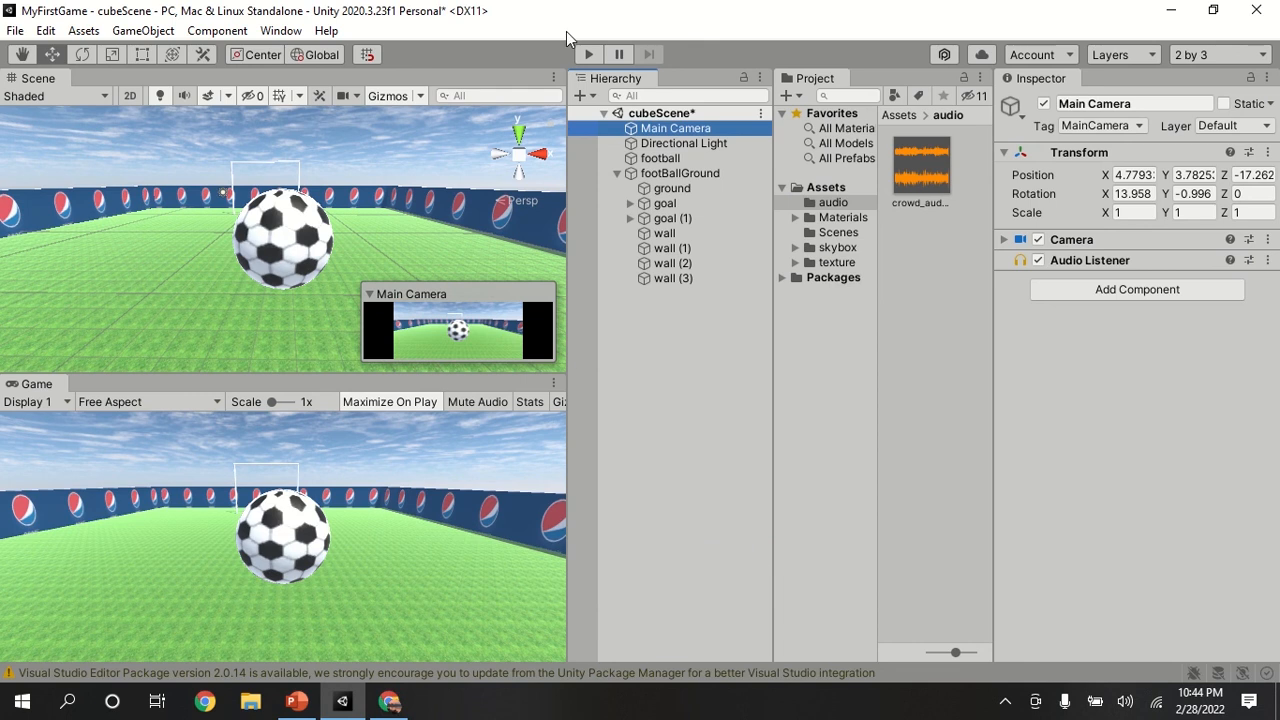